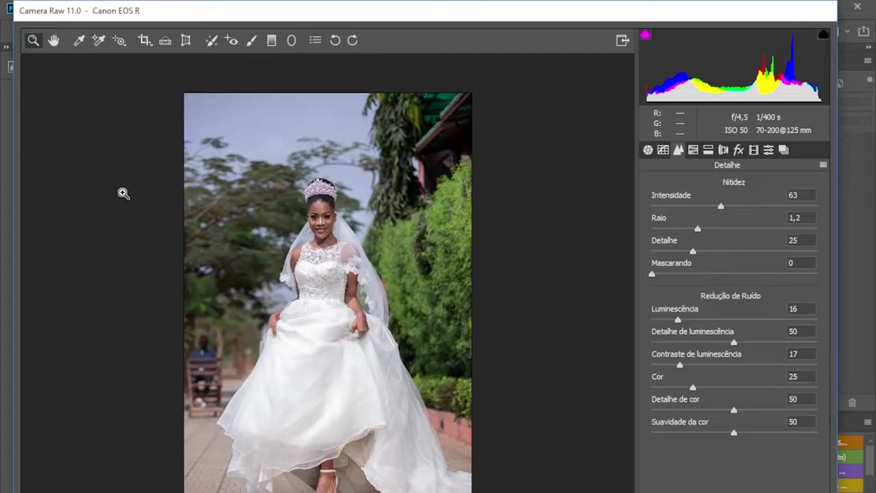
Show only the original 0K1A9425 photo layer by hiding all the others
left_click(123, 194)
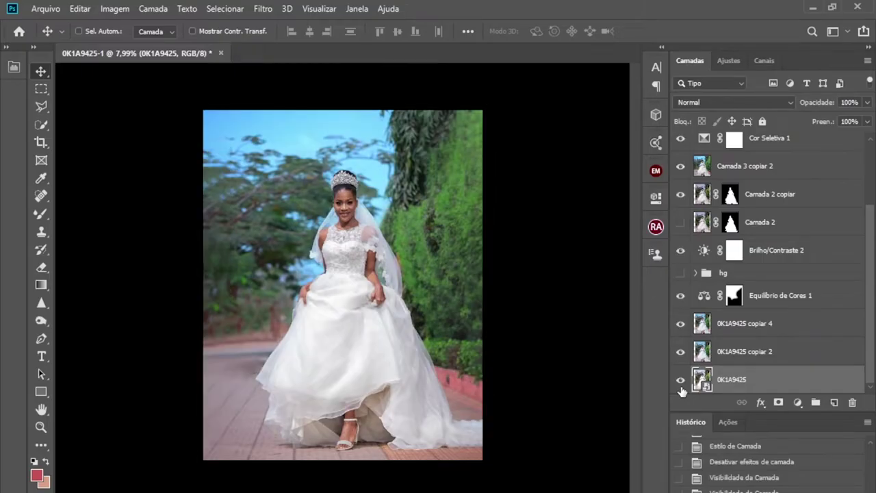
left_click(682, 391, "alt")
left_click(682, 390, "alt")
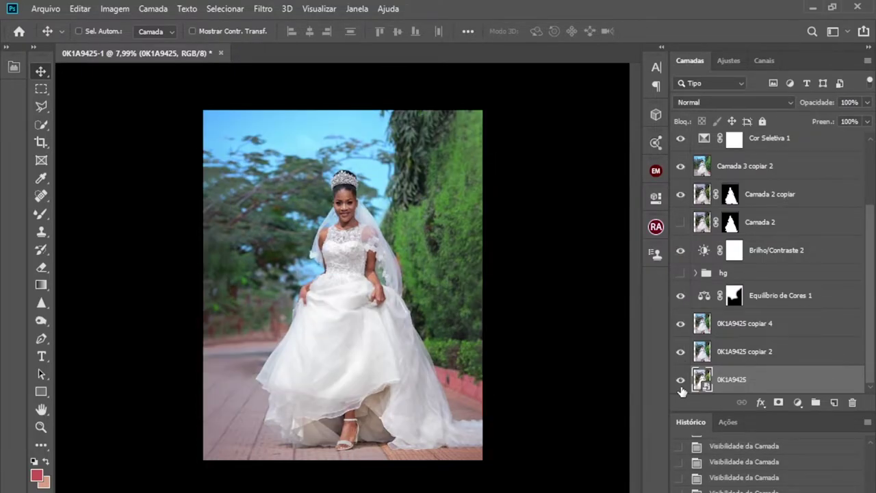
left_click(682, 390, "alt")
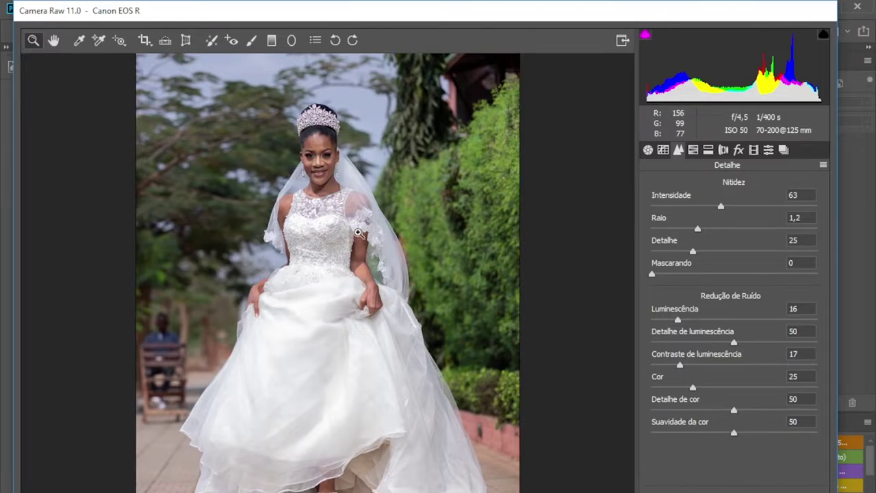
In Camera Raw Basic, set Highlights -38, Whites -77, Shadows -12, Clarity +3; zoom on face
scroll(353, 234, "down", 3)
key("ctrl+alt+1")
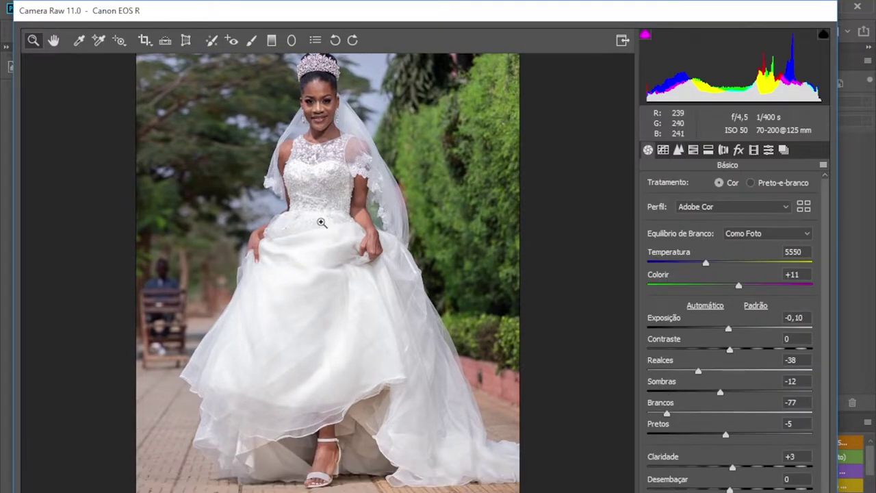
scroll(325, 197, "up", 3)
scroll(324, 195, "down", 3)
scroll(323, 193, "up", 2)
scroll(708, 309, "down", 1)
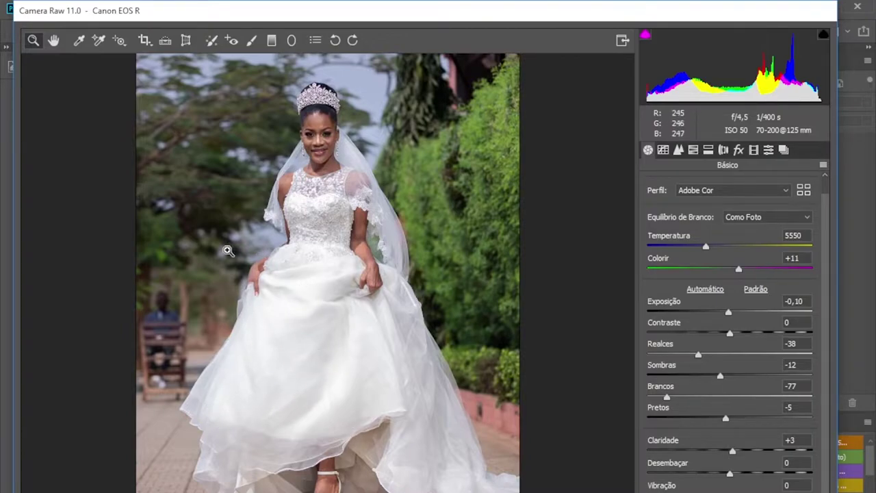
scroll(267, 296, "down", 1)
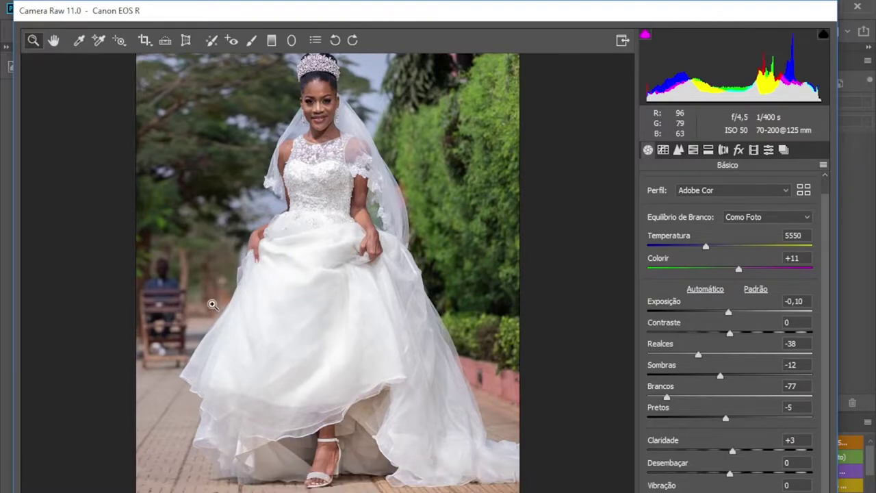
scroll(298, 254, "up", 1)
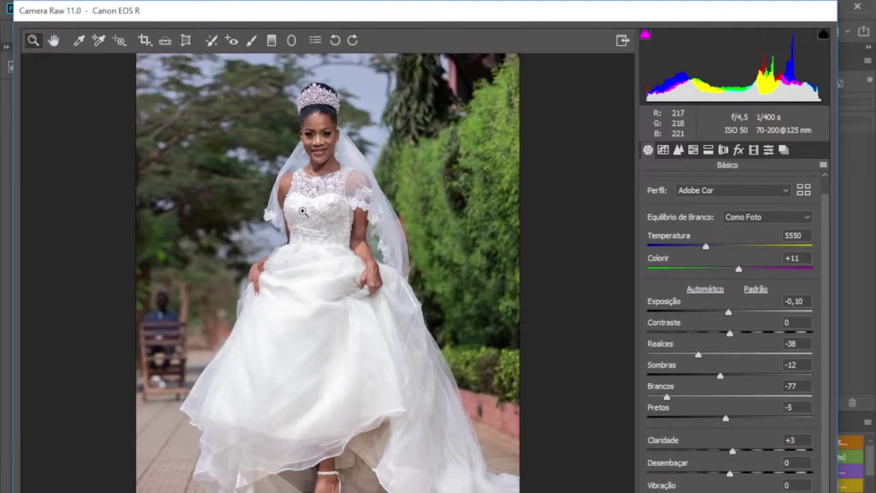
scroll(287, 294, "down", 1)
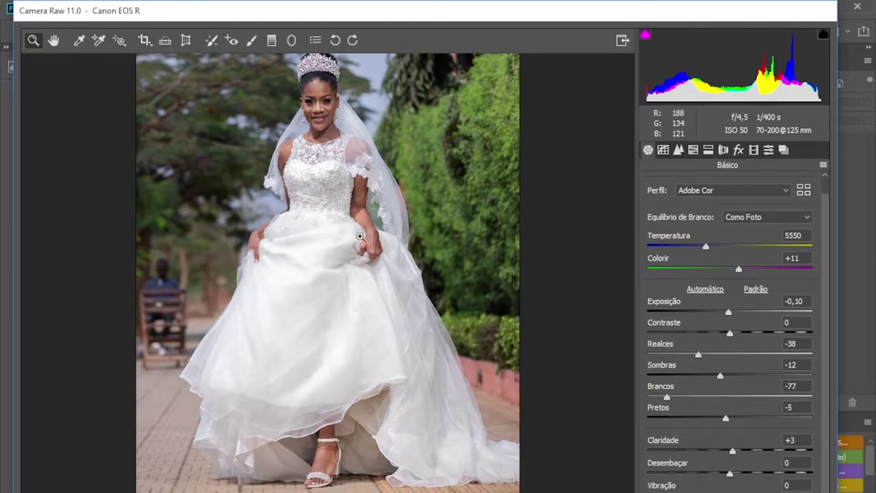
scroll(304, 284, "up", 2)
scroll(305, 284, "down", 1)
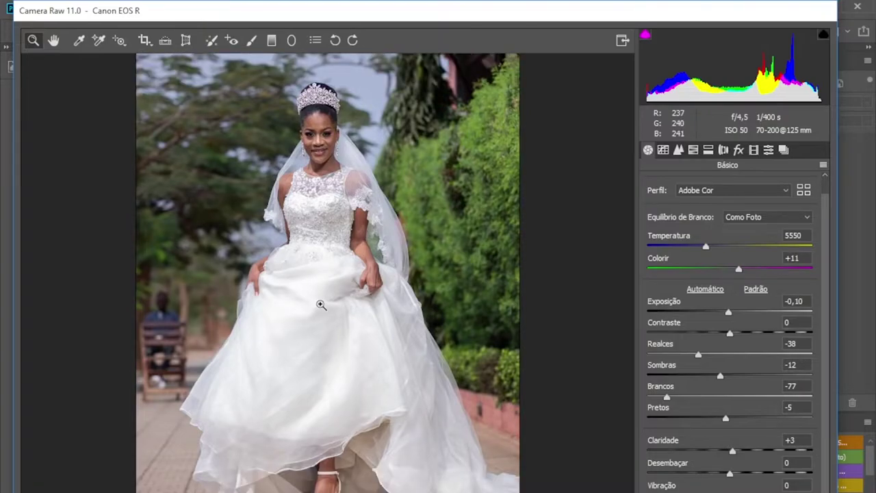
scroll(319, 304, "down", 1)
scroll(321, 305, "up", 3)
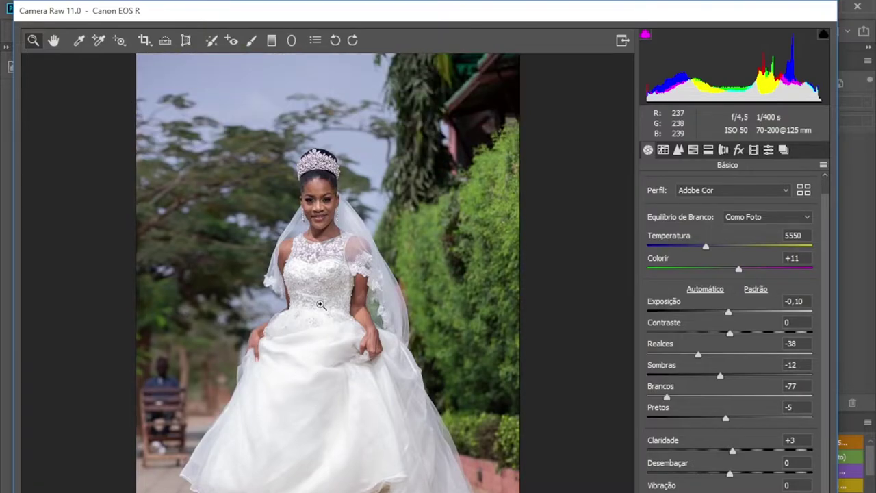
left_click(307, 209)
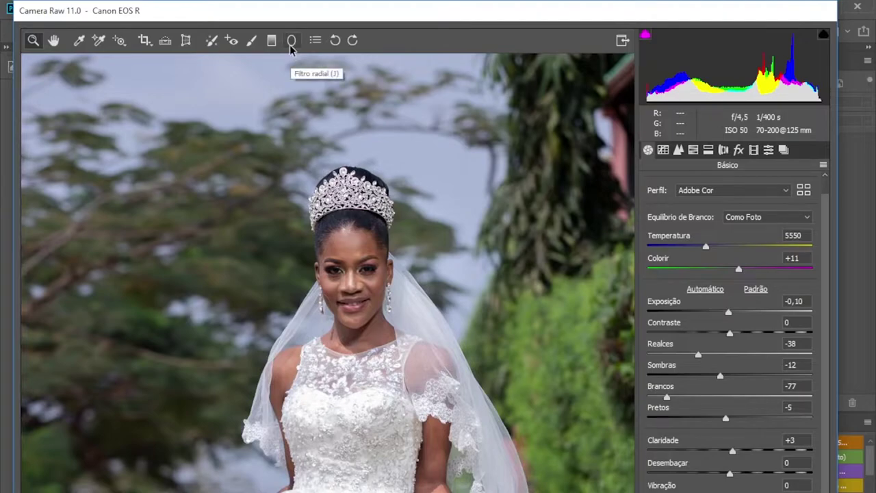
left_click(291, 41)
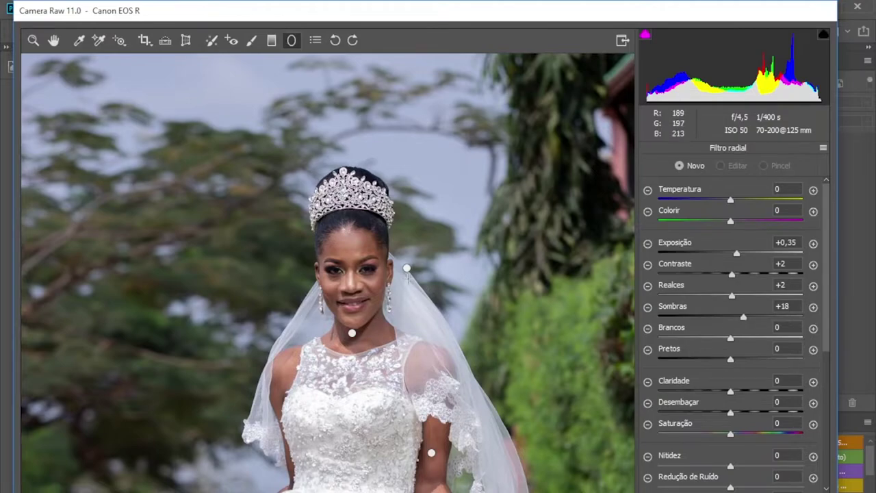
scroll(433, 384, "down", 5)
scroll(399, 290, "down", 5)
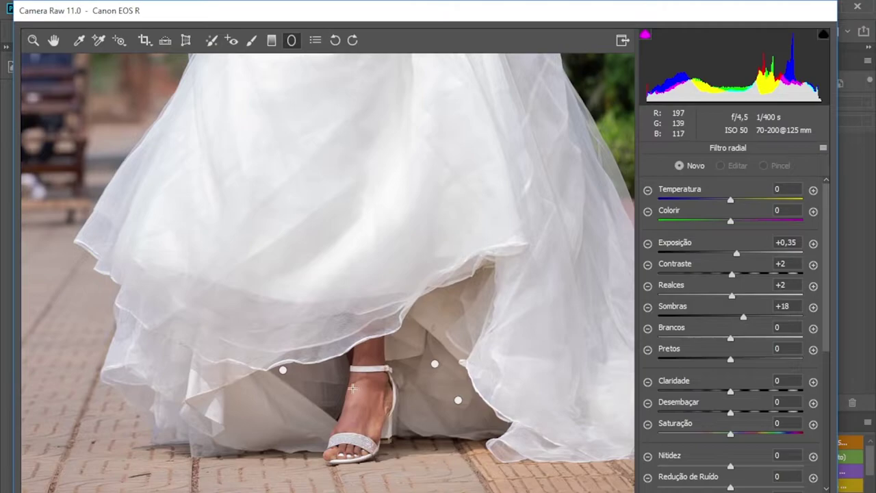
scroll(336, 308, "up", 3)
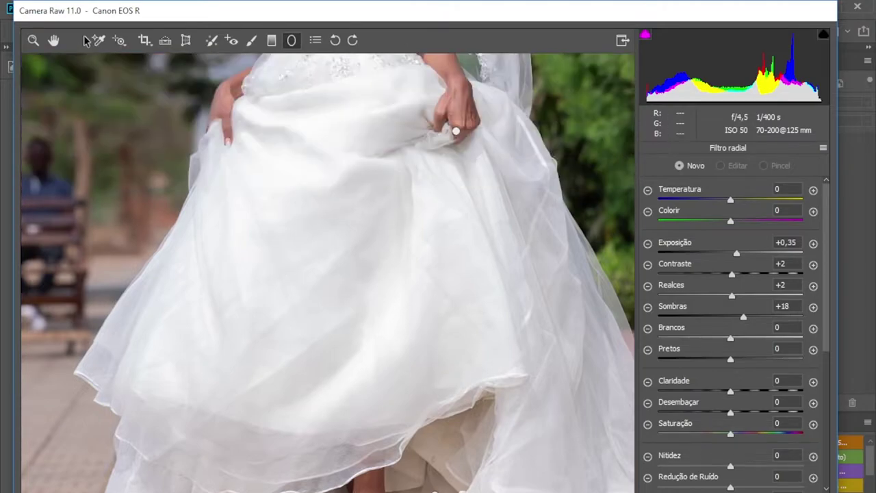
left_click(33, 39)
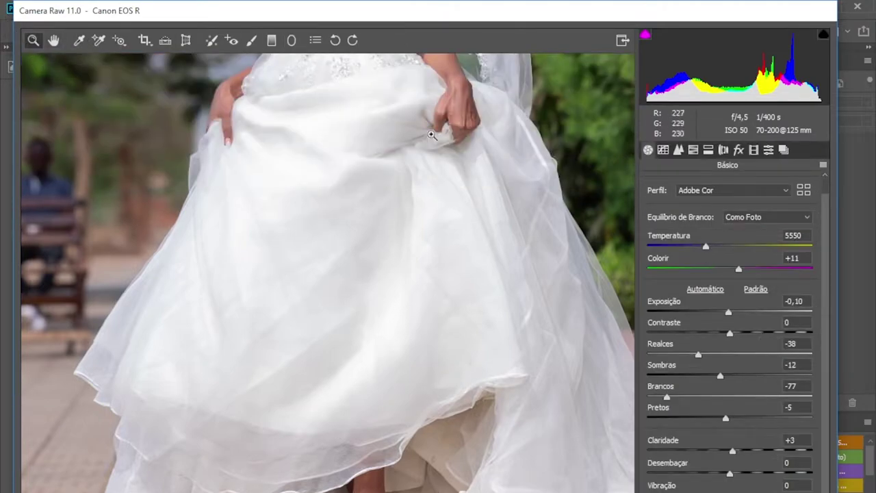
Switch Camera Raw to the Detail settings and zoom out to fit the photo
left_click(679, 150)
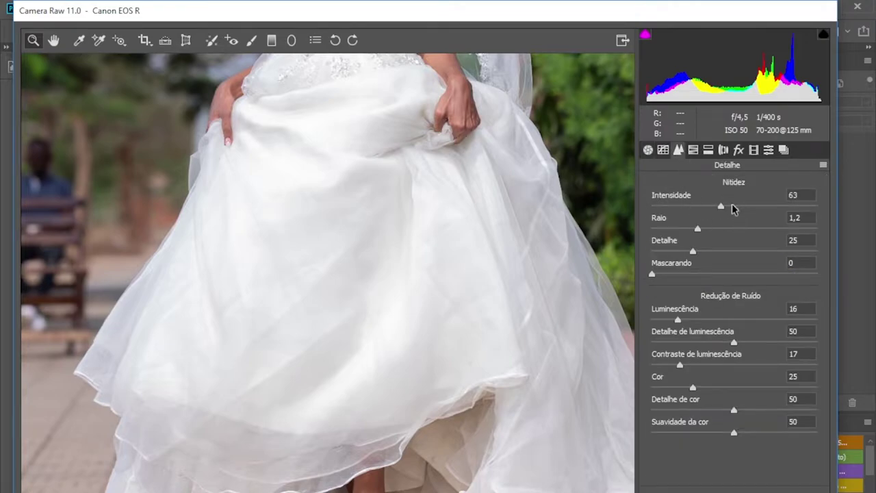
scroll(484, 195, "up", 5)
scroll(411, 216, "up", 2)
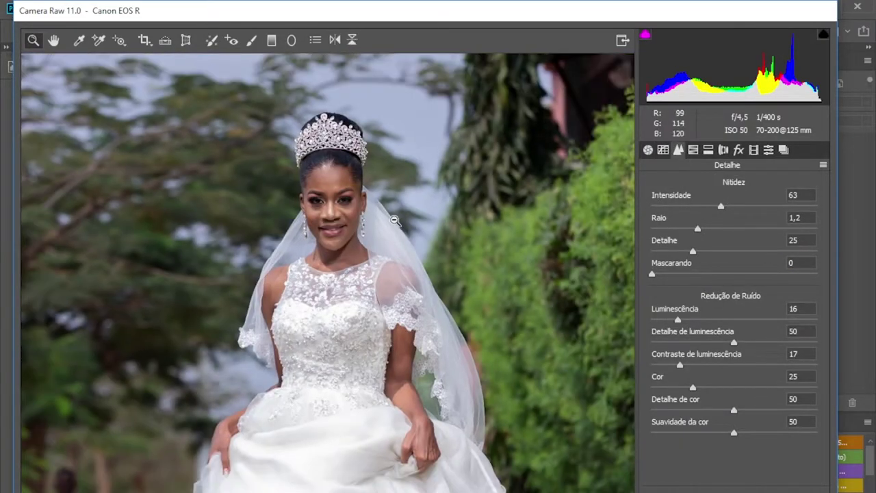
left_click(396, 223, "alt")
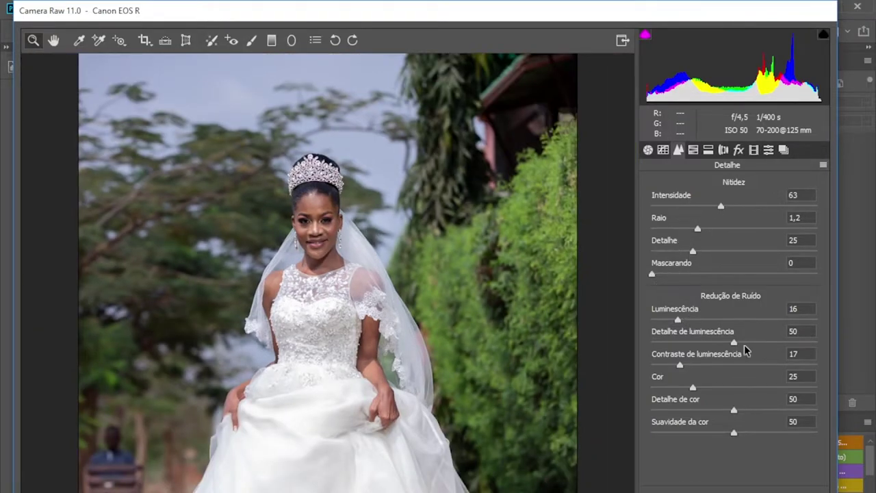
Set sharpening amount 63, radius 1.2, luminance noise reduction 16 and colour 25
scroll(337, 204, "down", 1)
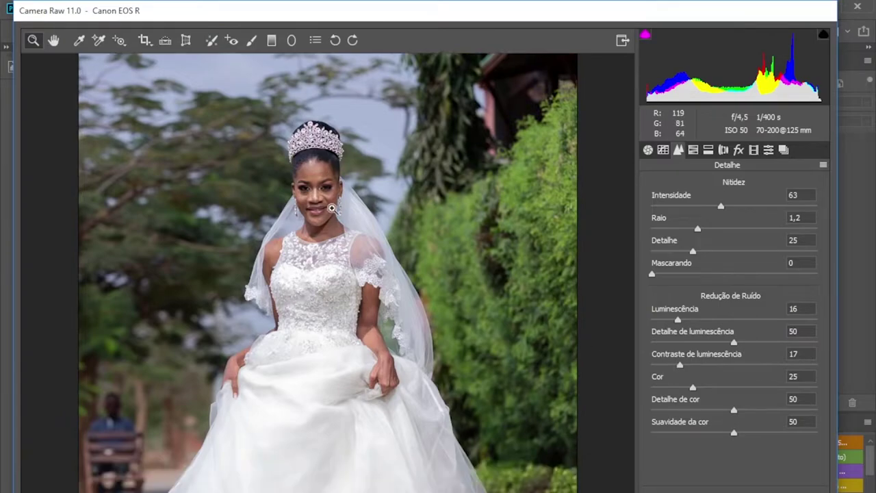
scroll(341, 189, "down", 1)
scroll(341, 187, "down", 4)
scroll(352, 180, "up", 3)
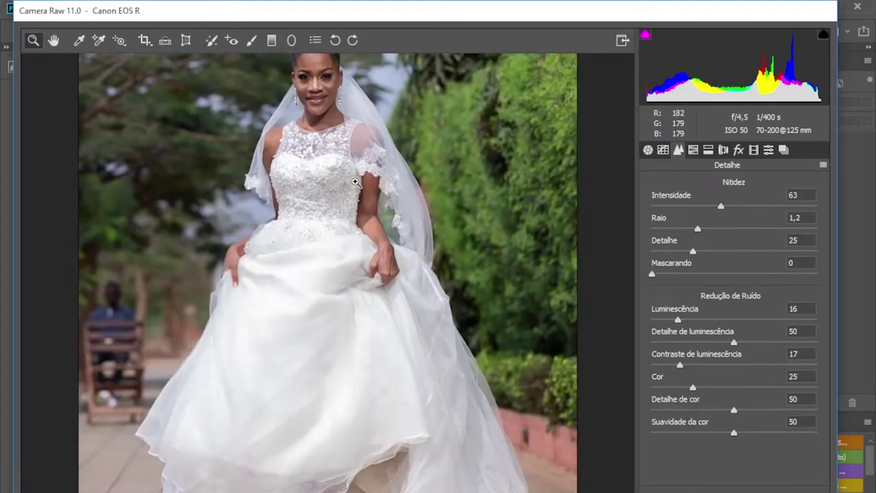
scroll(354, 183, "down", 1)
scroll(349, 178, "down", 1)
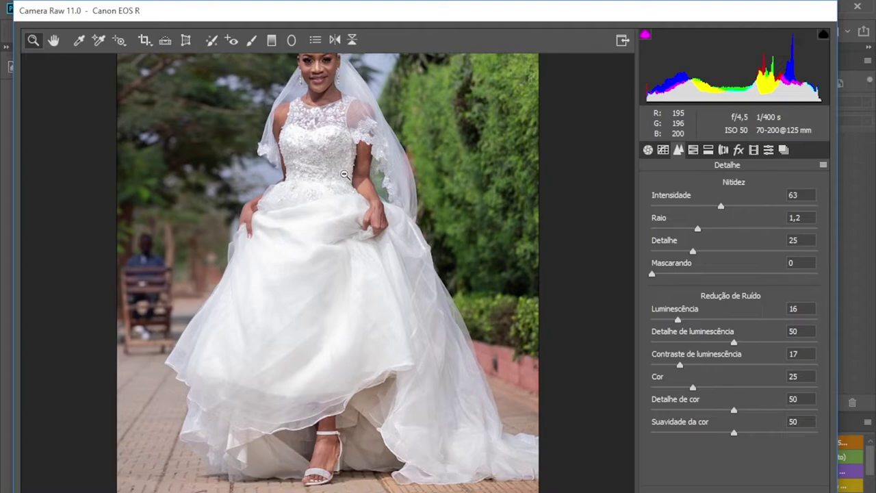
scroll(345, 174, "down", 1)
scroll(345, 173, "down", 1)
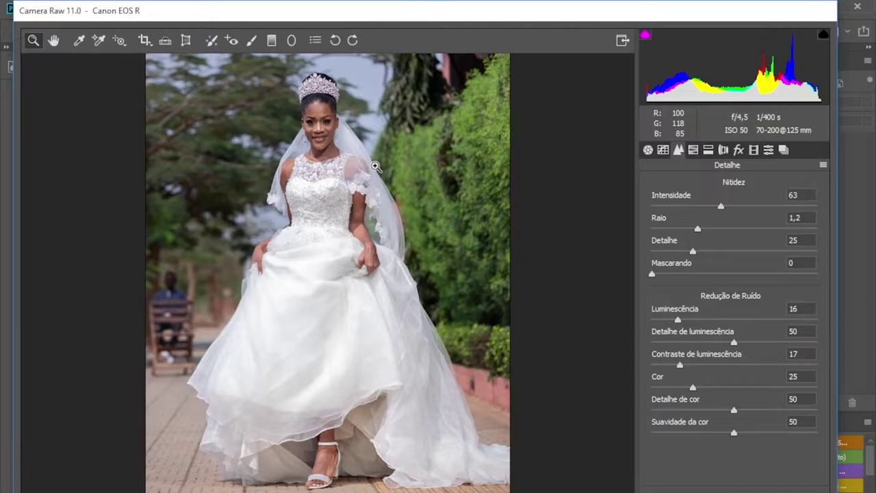
scroll(345, 170, "down", 1)
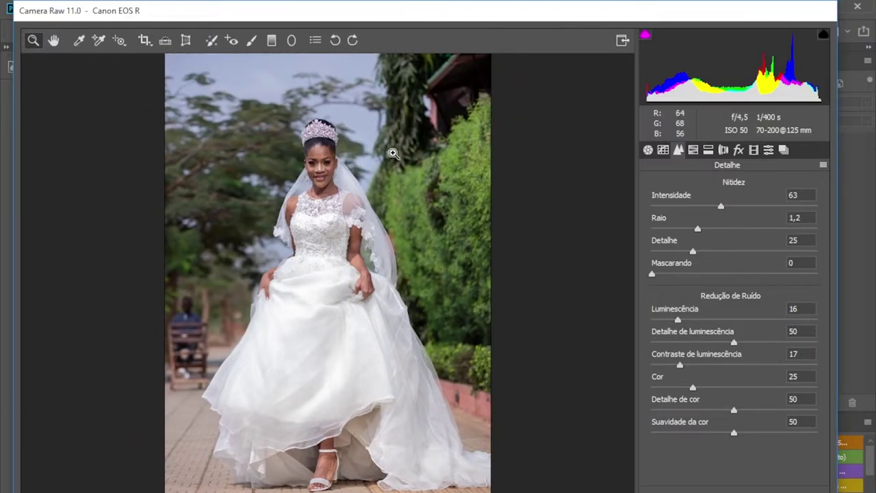
Review the HSL, Presets, Calibration and Detail tabs, ending back on HSL
left_click(694, 150)
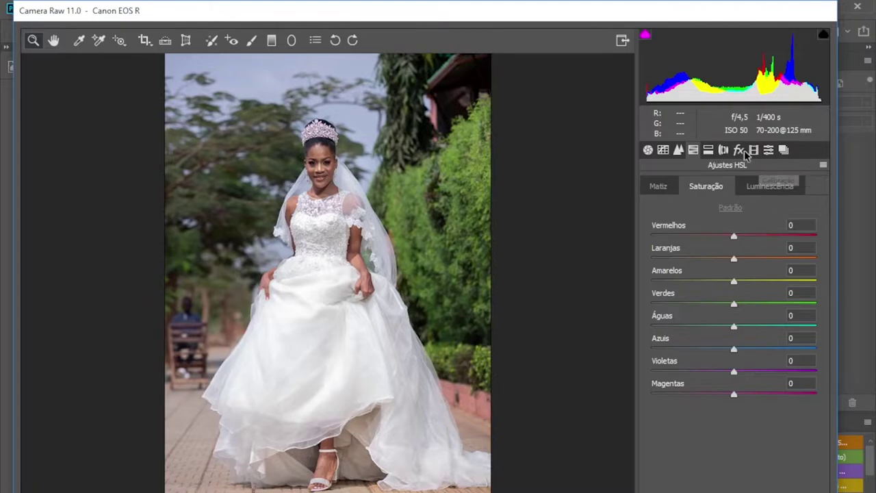
left_click(769, 150)
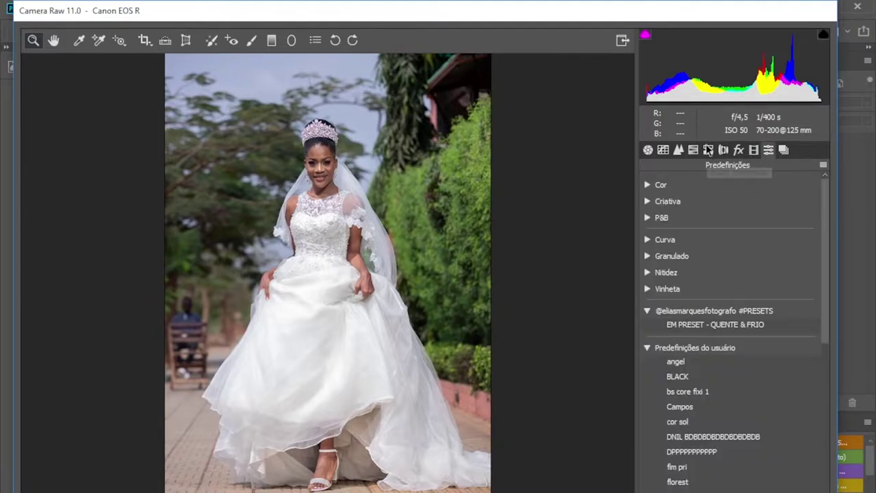
left_click(754, 149)
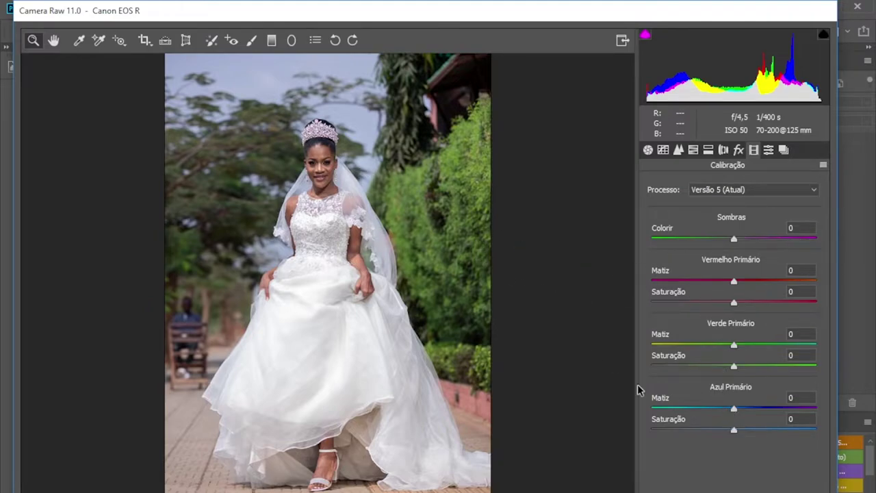
left_click(679, 150)
left_click(694, 149)
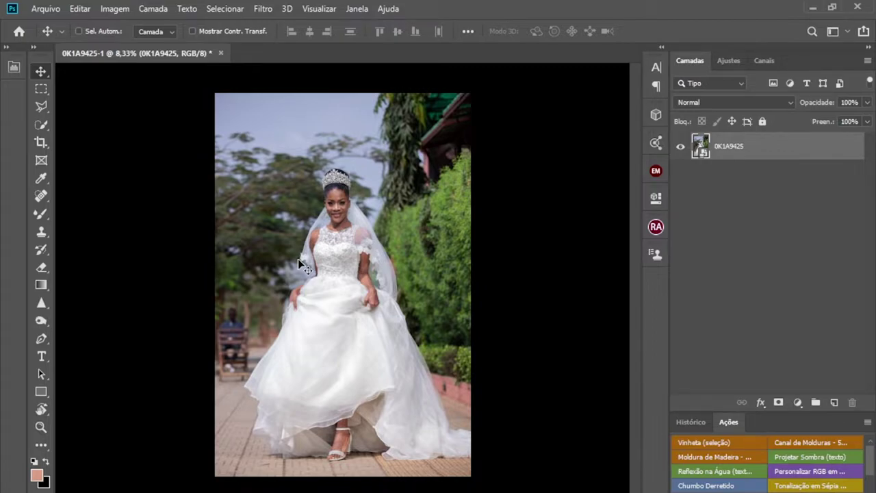
Duplicate the photo layer as 0K1A9425 copiar and rasterize the copy
scroll(343, 277, "up", 1)
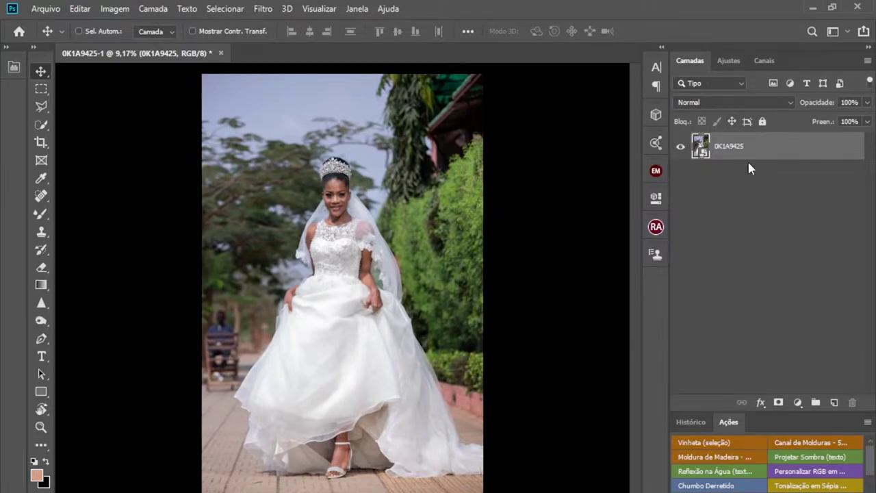
key("ctrl+j")
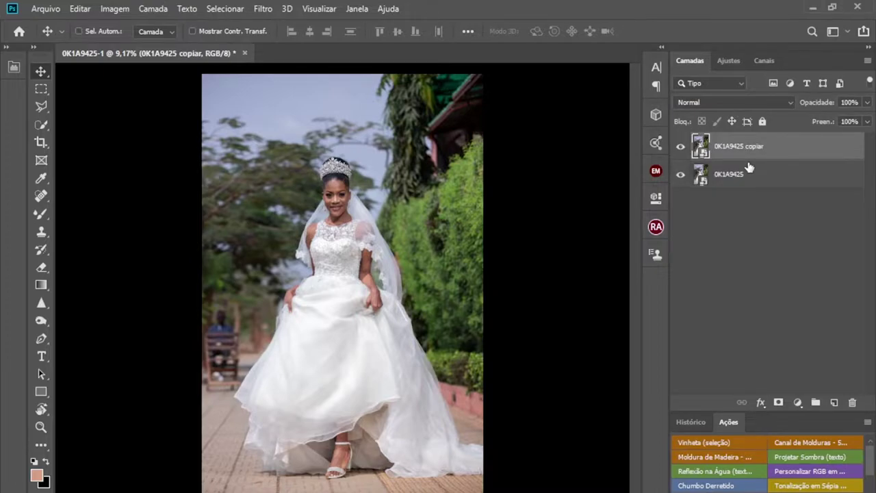
right_click(780, 159)
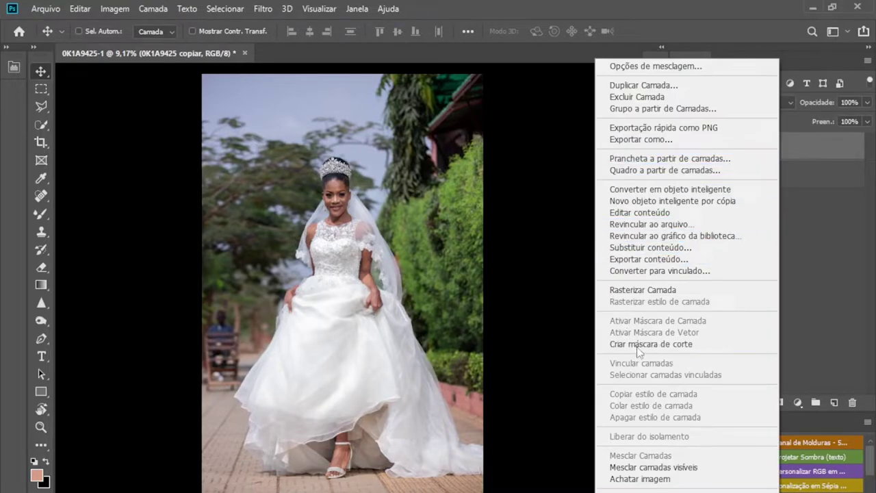
left_click(642, 291)
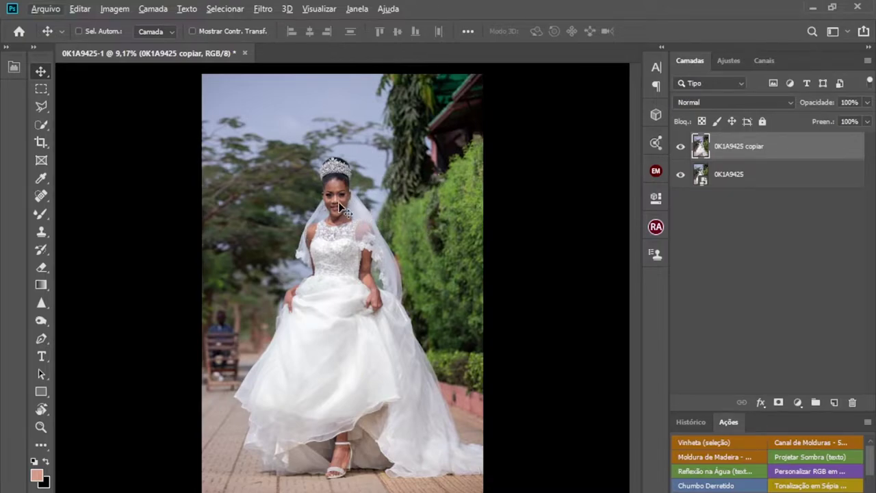
With the Clone Stamp, sample clean forehead skin and cover two small forehead blemishes
scroll(337, 194, "up", 3)
scroll(337, 194, "up", 2)
scroll(332, 188, "up", 1)
scroll(322, 192, "up", 1)
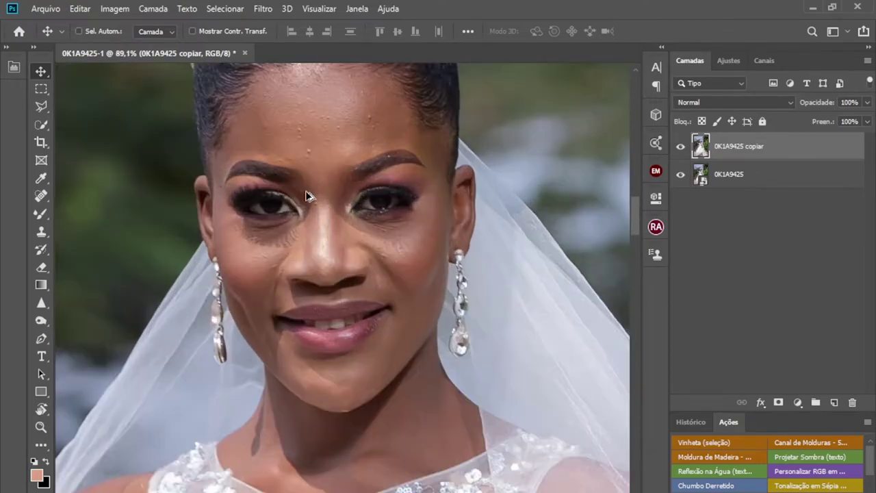
scroll(306, 195, "up", 2)
scroll(313, 250, "down", 1)
scroll(315, 250, "down", 1)
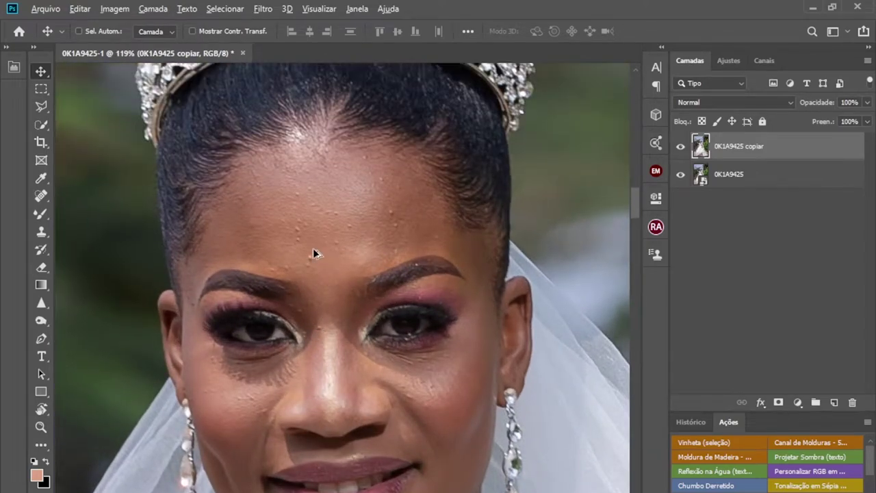
scroll(294, 264, "up", 2)
scroll(293, 268, "up", 1)
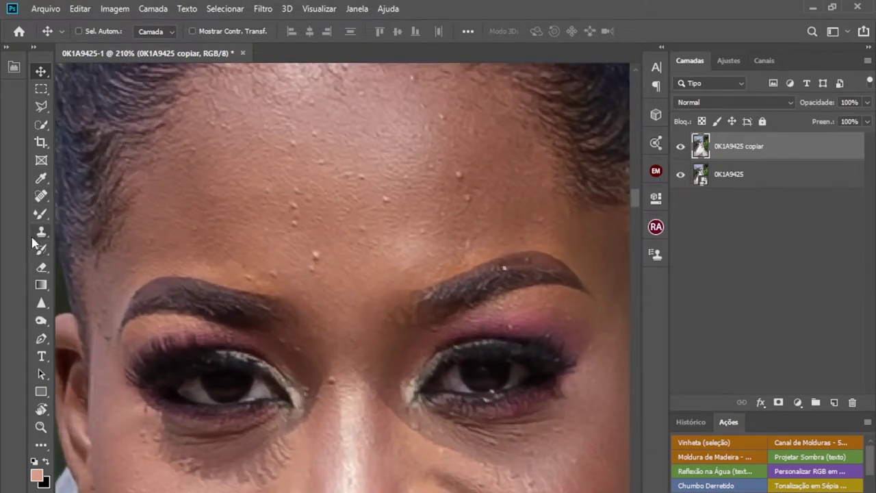
left_click(41, 231)
scroll(294, 255, "up", 1)
left_click(294, 255, "alt")
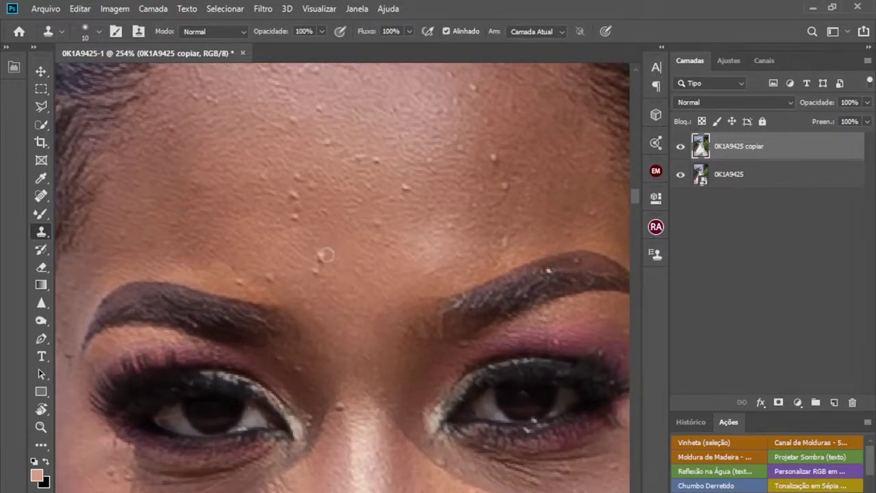
left_click(315, 269)
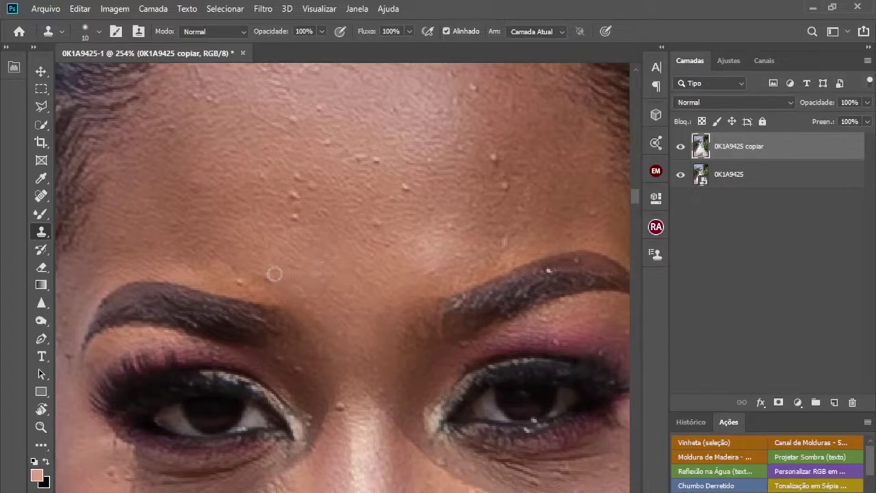
left_click(239, 282)
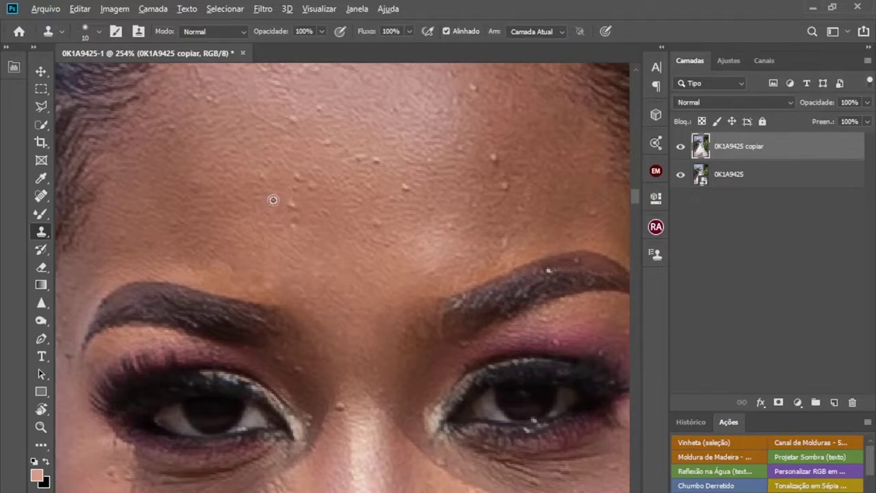
Clone away the bumps across the upper forehead and near the hairline
left_click(291, 209)
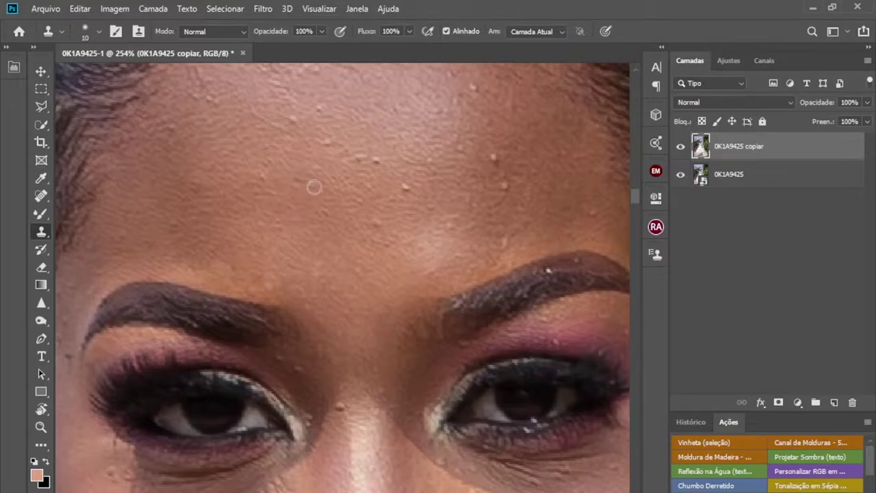
left_click(494, 160)
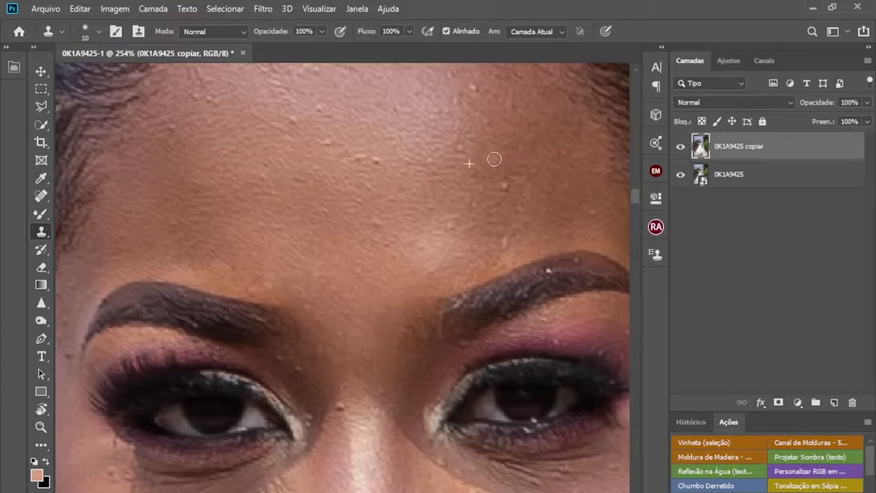
left_click(504, 182)
scroll(469, 140, "up", 2)
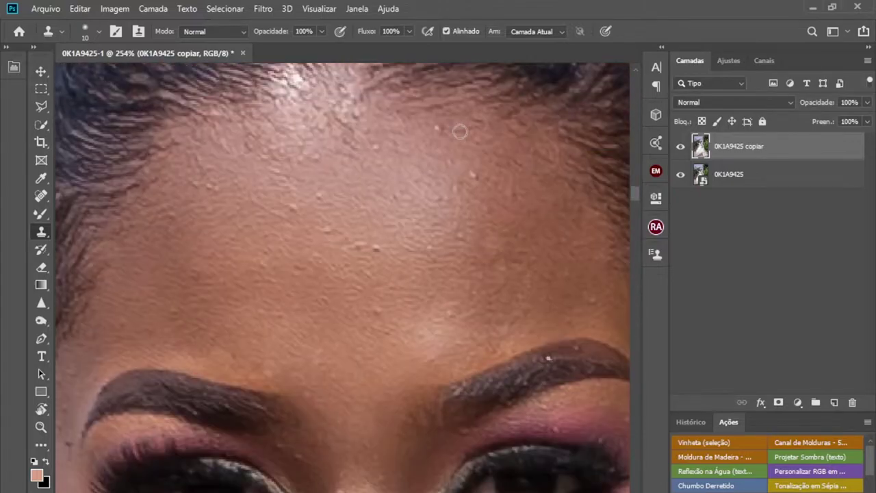
left_click(476, 175)
left_click(442, 132)
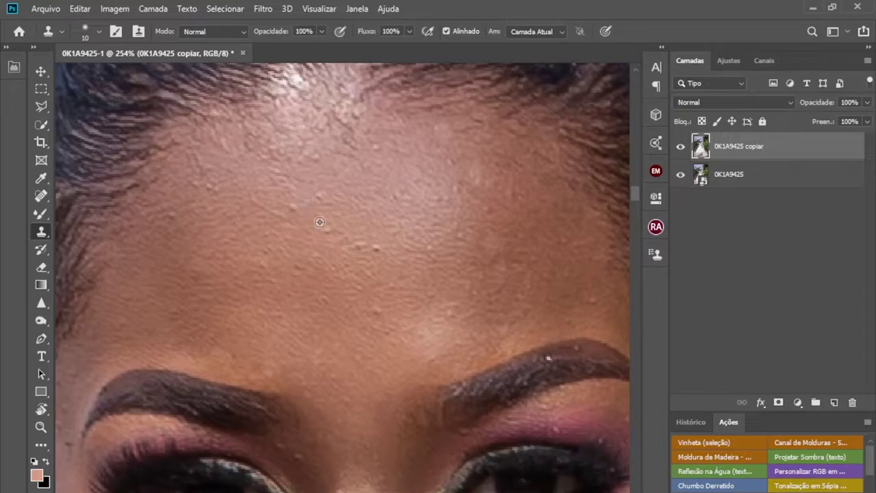
scroll(329, 233, "down", 3)
scroll(356, 260, "down", 1)
scroll(346, 346, "down", 1)
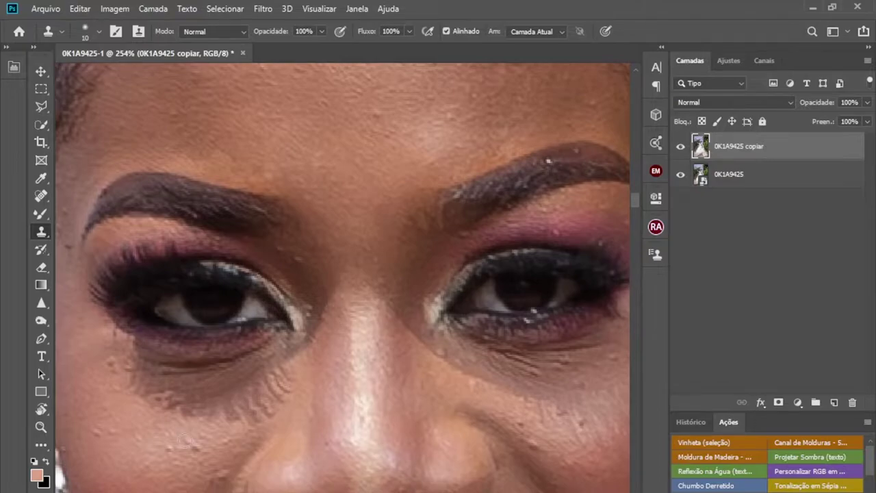
scroll(185, 439, "down", 2)
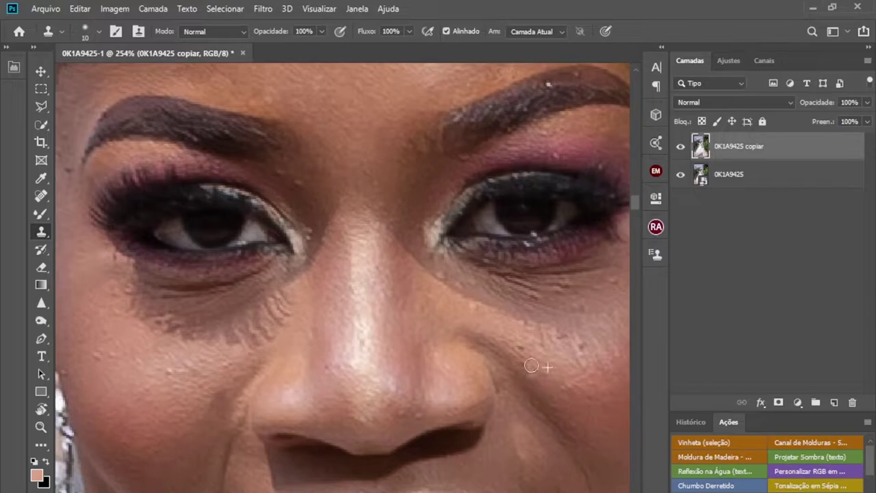
scroll(260, 361, "down", 3)
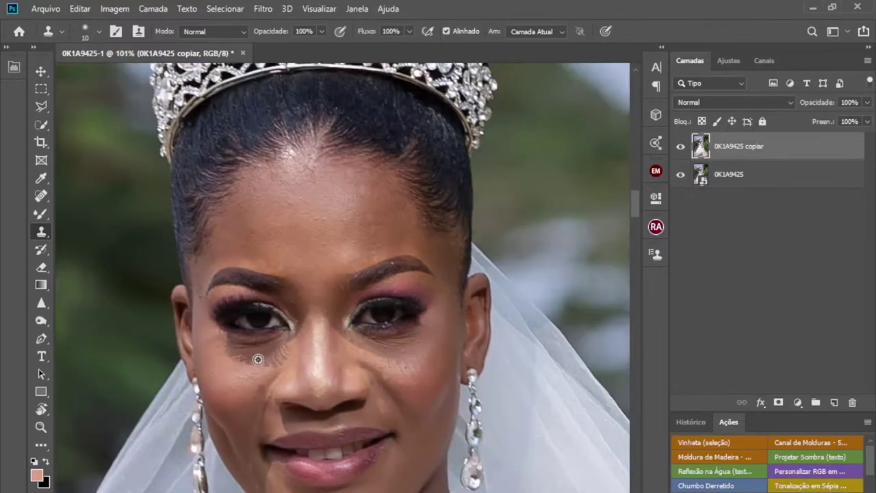
scroll(237, 348, "up", 1)
scroll(180, 280, "up", 1)
scroll(202, 249, "up", 2)
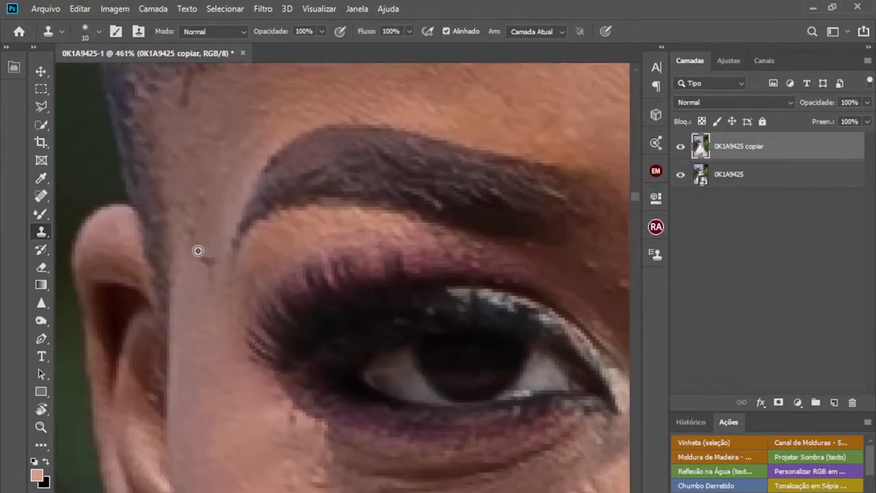
scroll(198, 251, "up", 2)
Clone over the dark mark beside the eyebrow and switch back to the Move tool
left_click(213, 232, "alt")
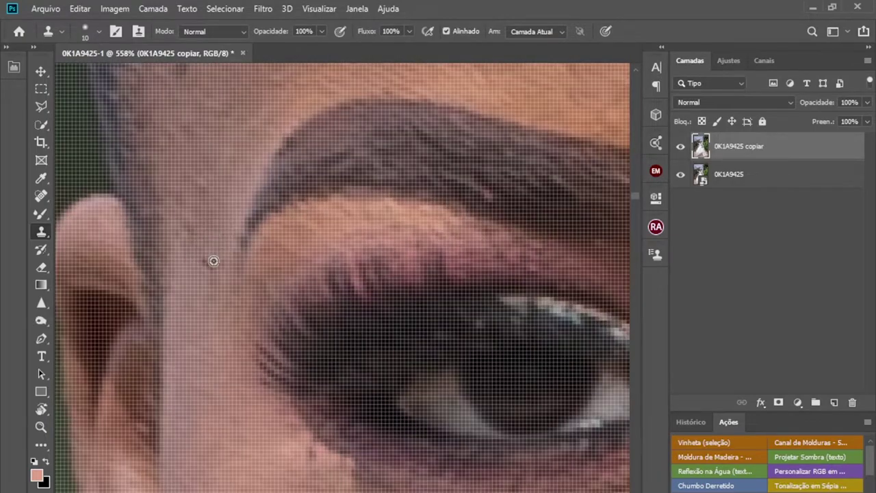
left_click(209, 257)
scroll(219, 324, "down", 5)
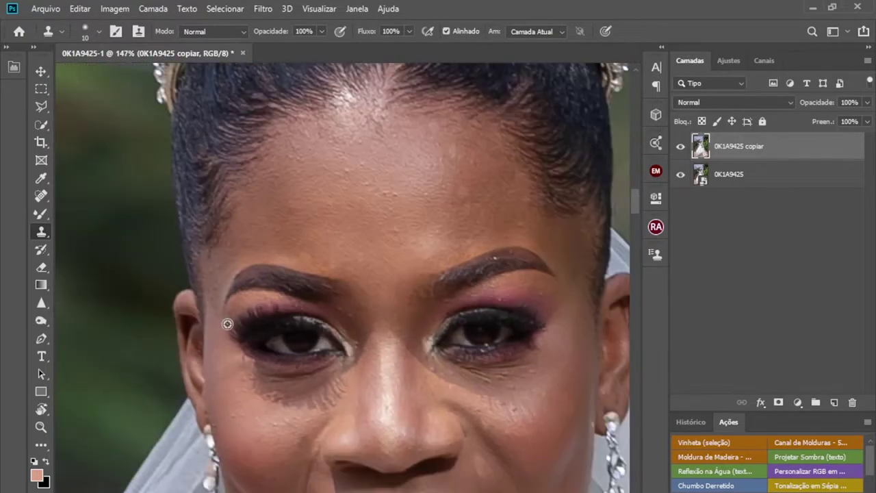
scroll(435, 309, "up", 2)
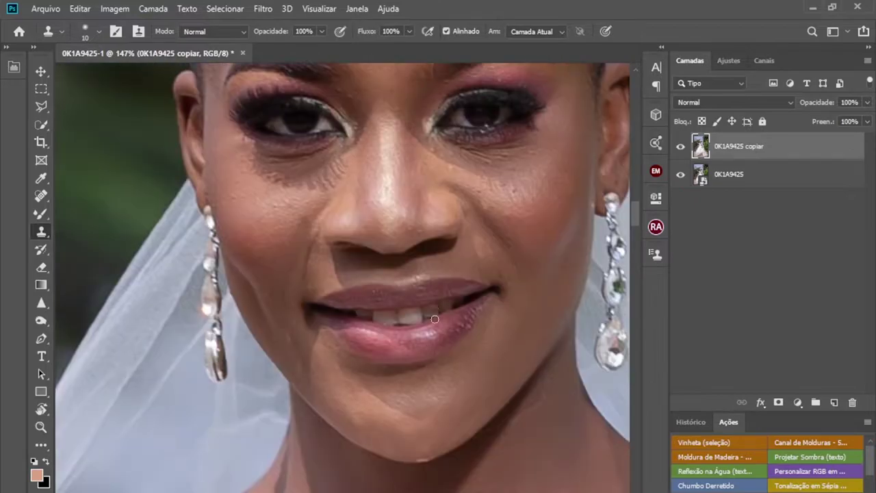
scroll(435, 319, "down", 5)
scroll(410, 312, "down", 1)
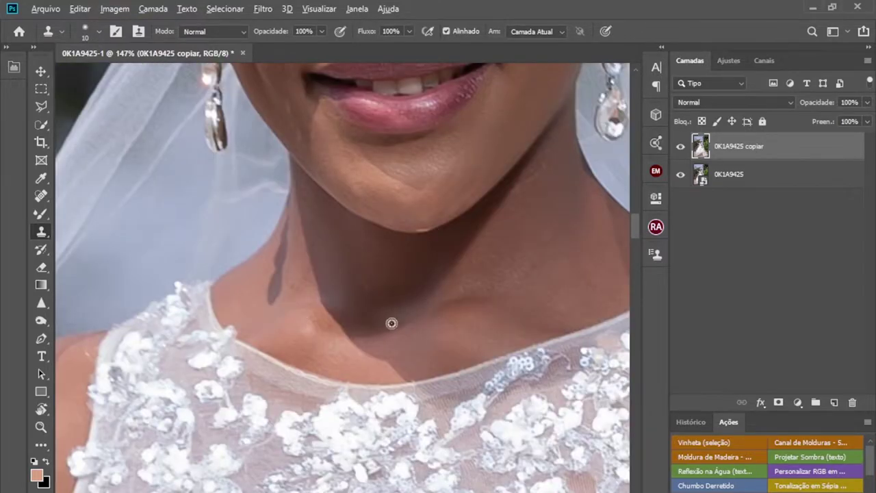
scroll(391, 323, "down", 4)
scroll(392, 323, "down", 2)
scroll(391, 323, "down", 1)
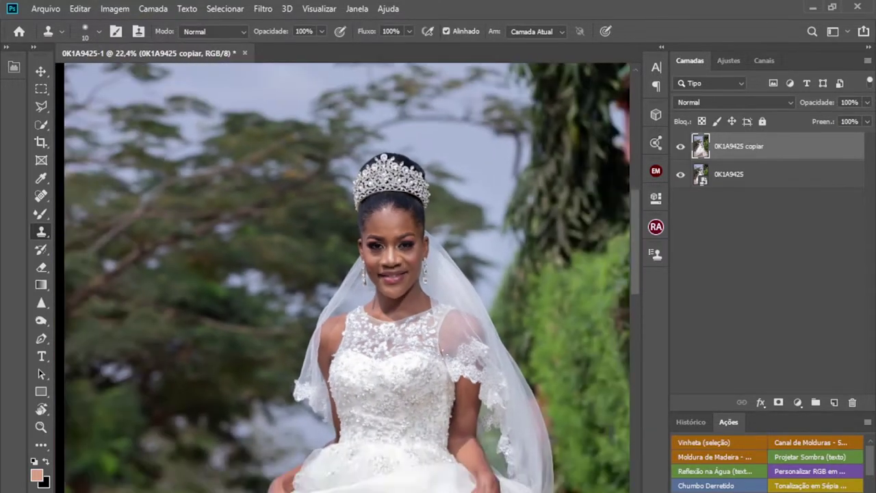
scroll(392, 323, "down", 2)
scroll(455, 352, "down", 3)
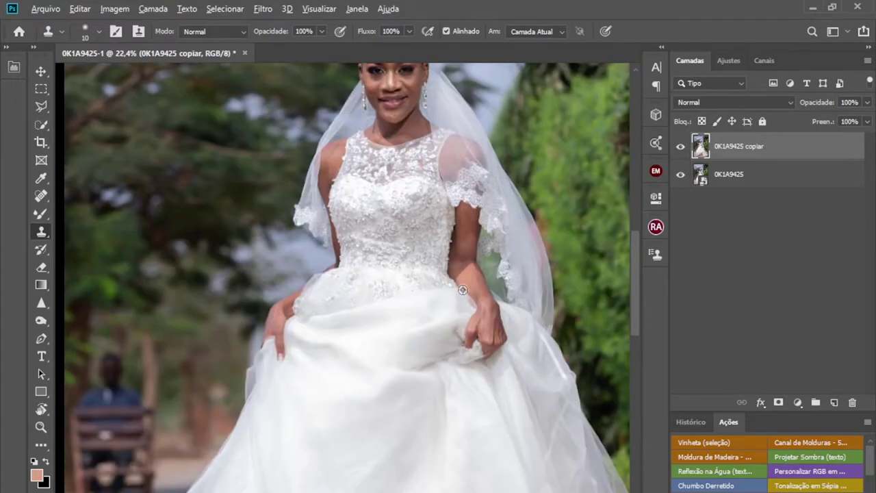
scroll(463, 290, "up", 6)
scroll(480, 263, "down", 2)
scroll(465, 271, "down", 3)
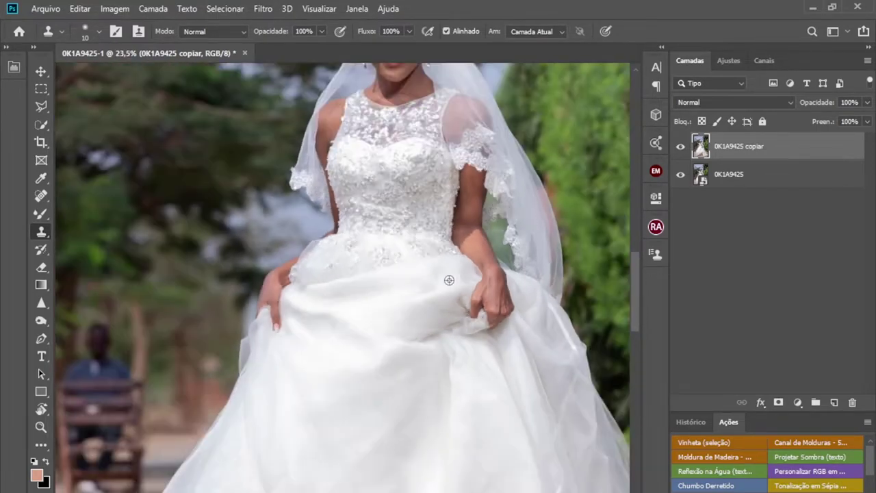
scroll(448, 280, "down", 3)
scroll(448, 270, "up", 3)
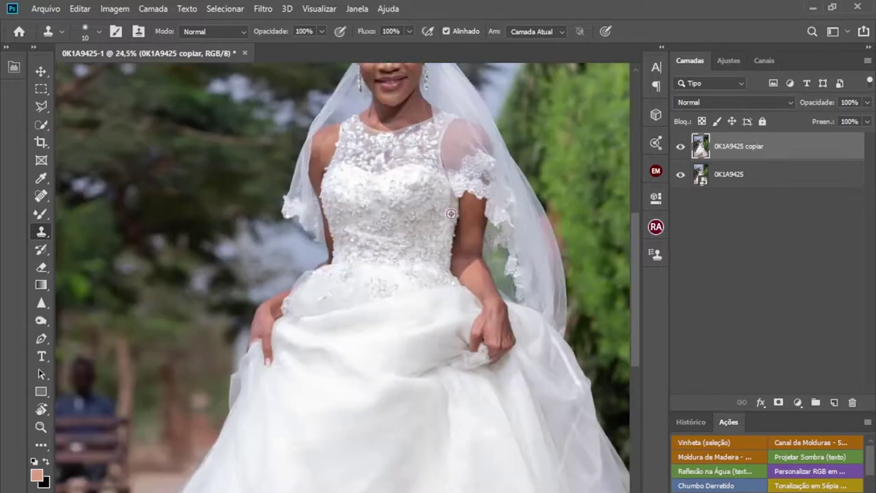
scroll(385, 141, "up", 2)
scroll(406, 265, "up", 5)
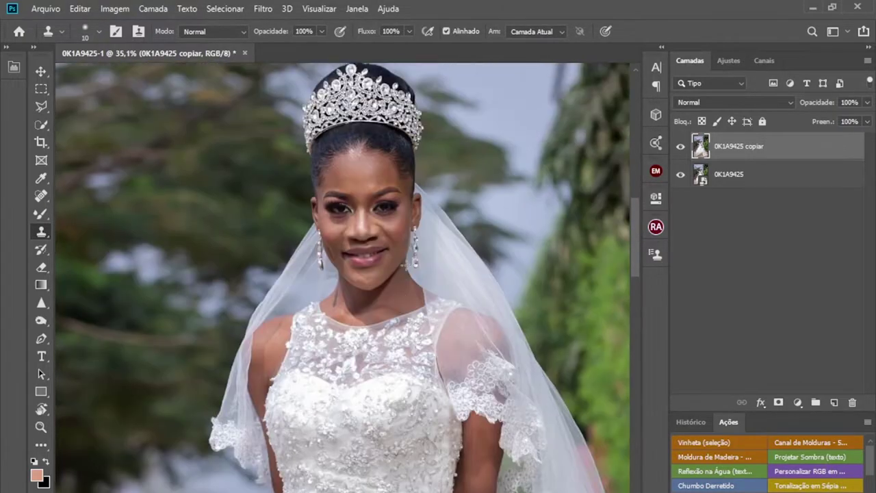
scroll(403, 292, "up", 1)
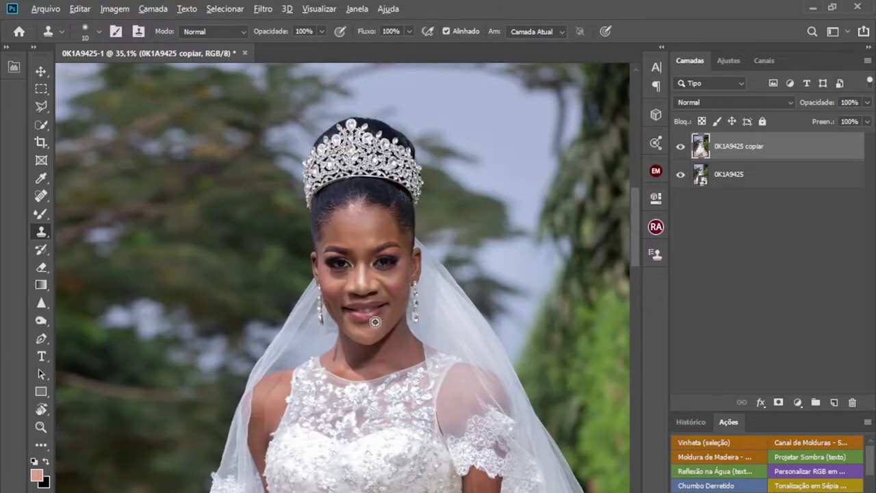
scroll(375, 318, "up", 3)
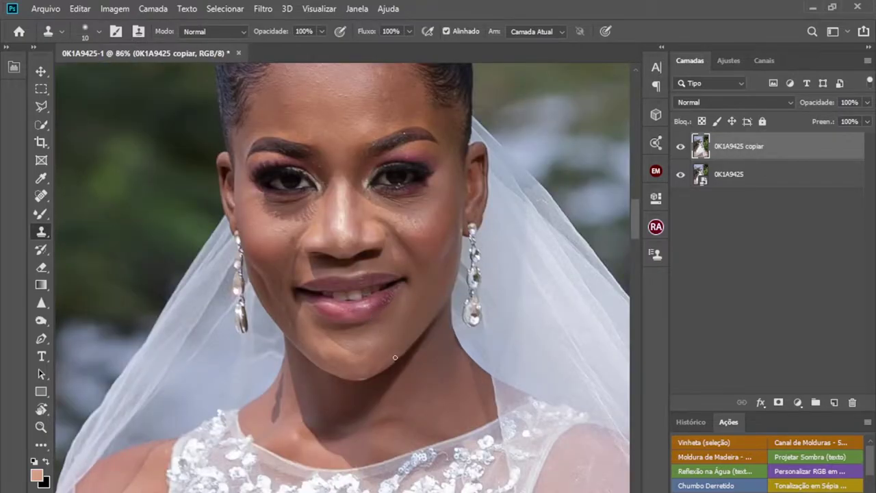
scroll(395, 354, "up", 2)
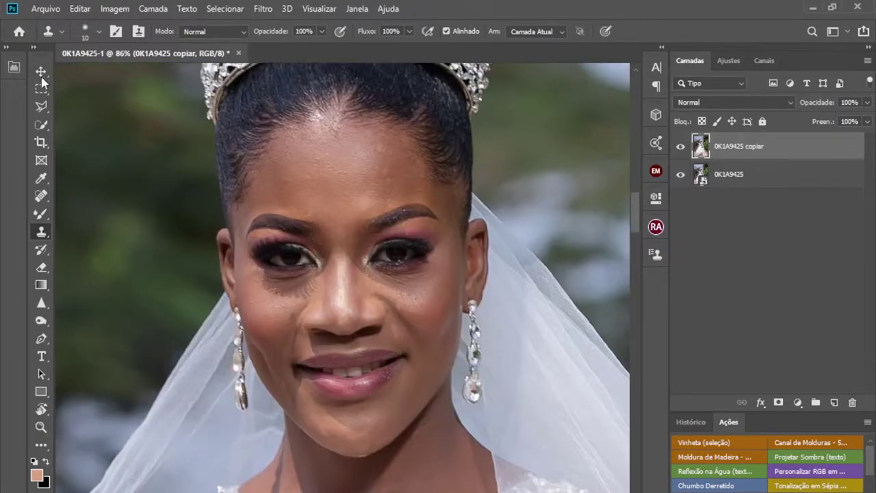
left_click(41, 72)
Run the frequency separation action, adding BAIXA and ALTA layers above the copy layer
scroll(412, 223, "down", 1)
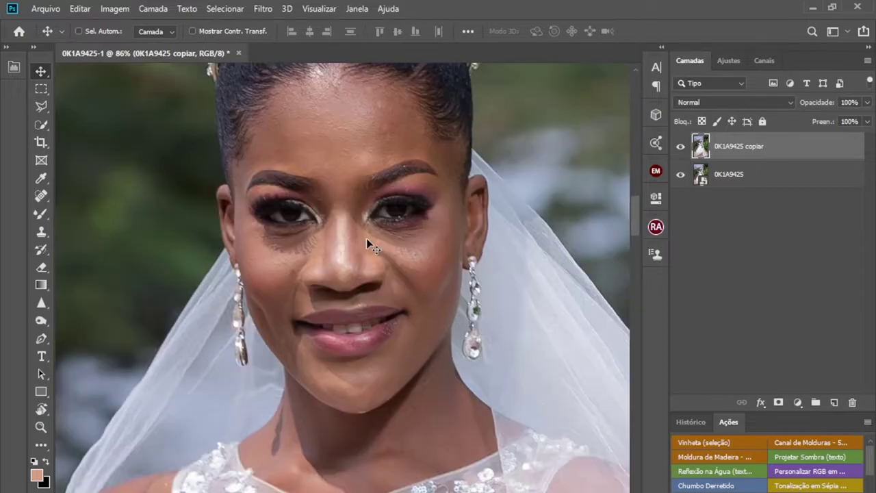
scroll(366, 239, "down", 2)
scroll(363, 241, "down", 1)
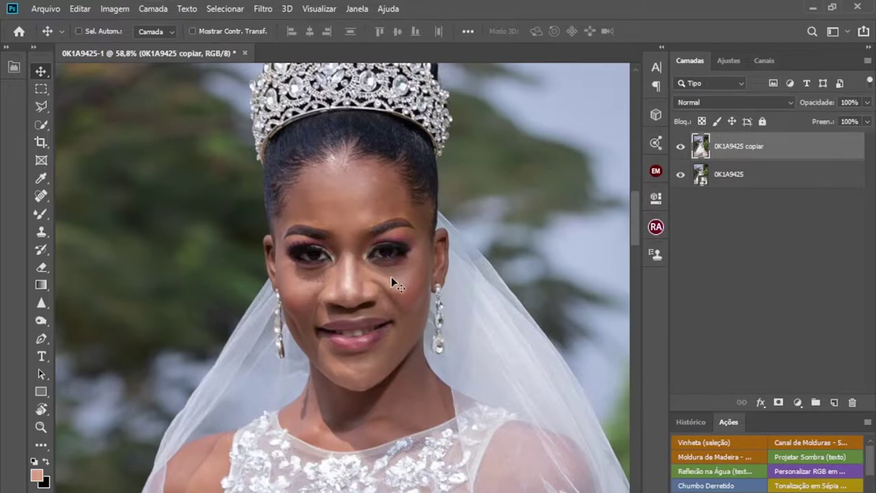
scroll(396, 286, "up", 1)
scroll(396, 286, "up", 1)
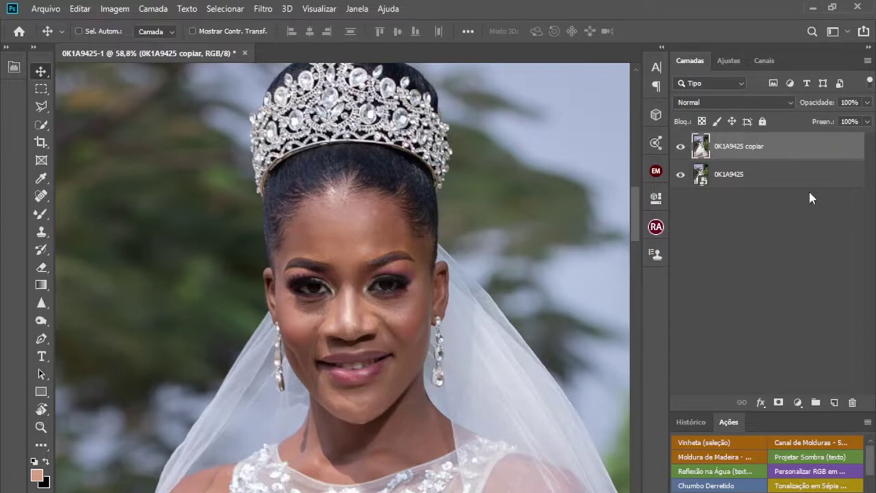
scroll(768, 462, "down", 1)
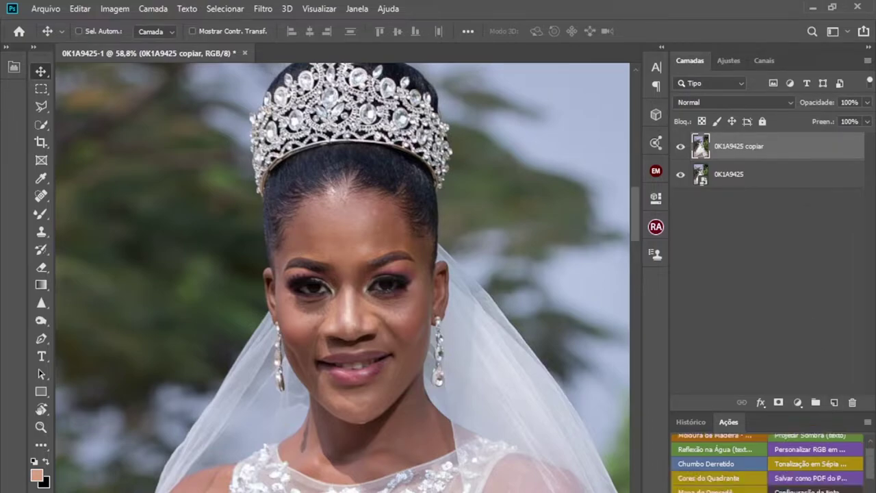
scroll(768, 463, "down", 2)
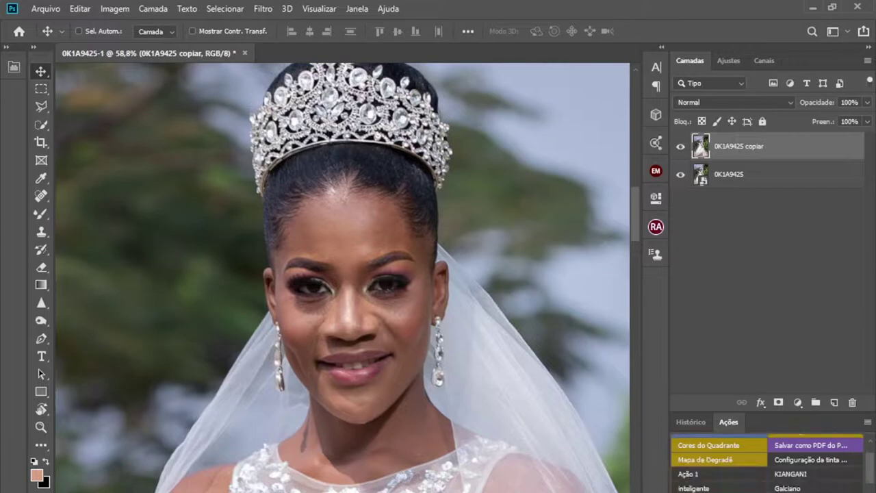
scroll(768, 463, "down", 2)
scroll(768, 463, "down", 1)
scroll(768, 463, "down", 1)
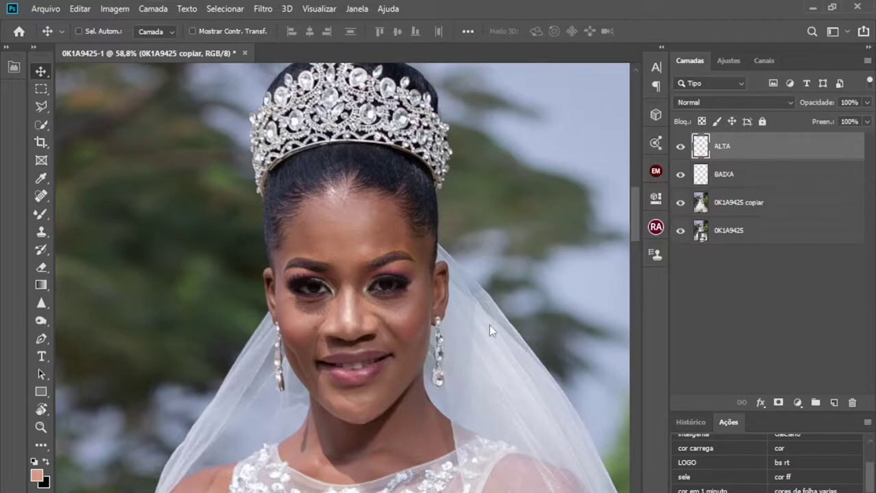
Apply the Gaussian Blur and rename the frequency-separation group to hg
left_click(719, 154)
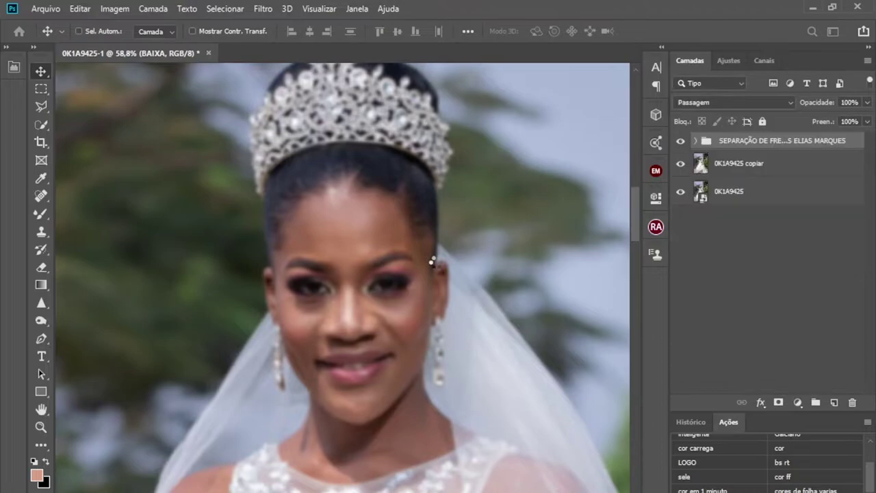
double_click(759, 141)
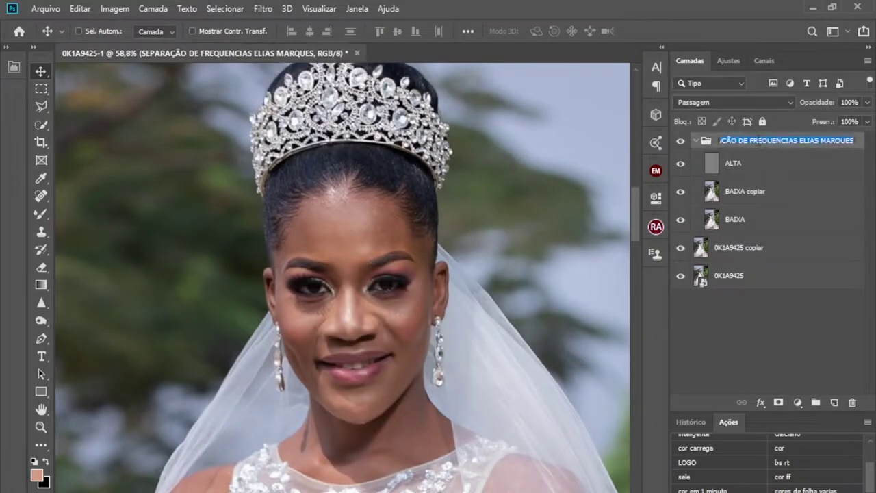
type("ho")
key("Return")
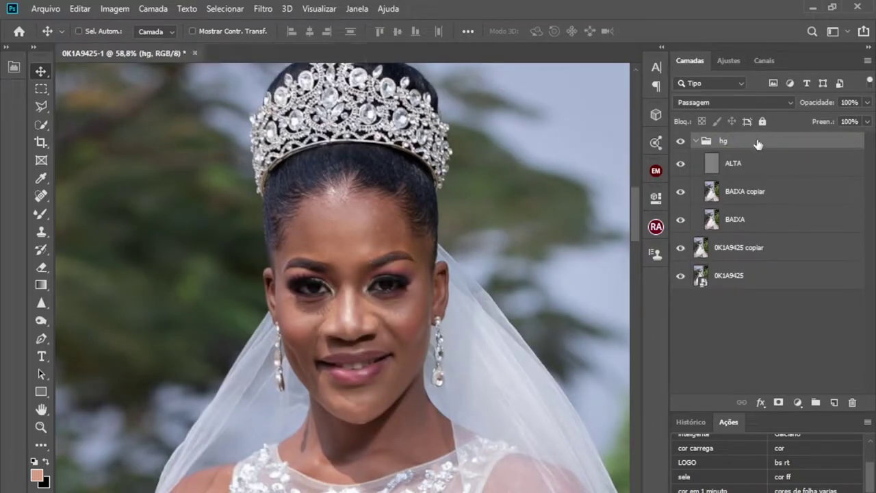
On BAIXA copiar, paint out the light patch on the left forehead with a smaller Brush
left_click(746, 164)
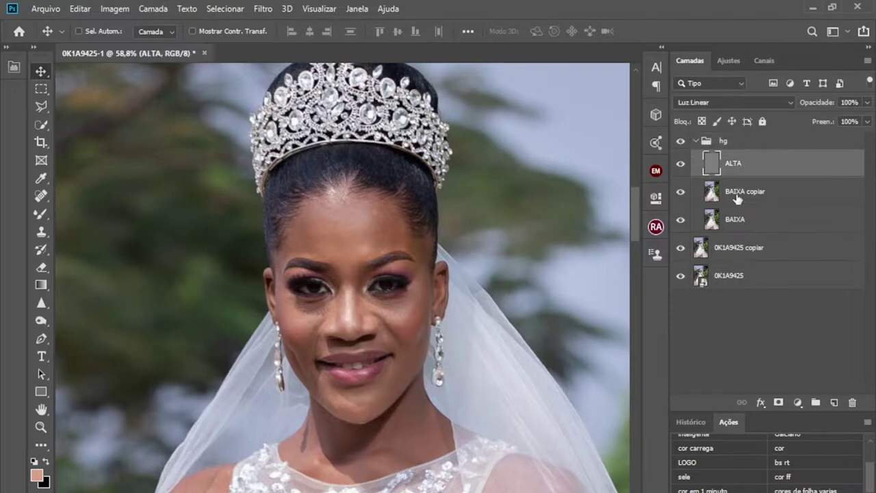
left_click(743, 193)
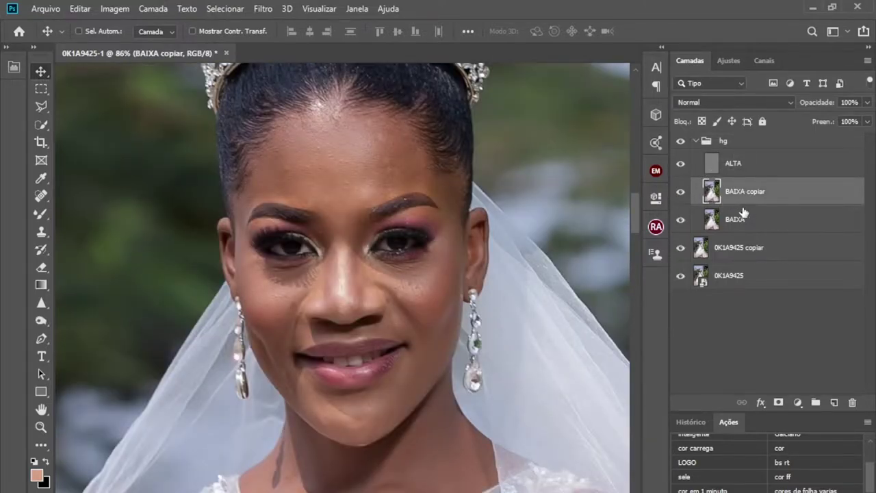
scroll(235, 212, "up", 3)
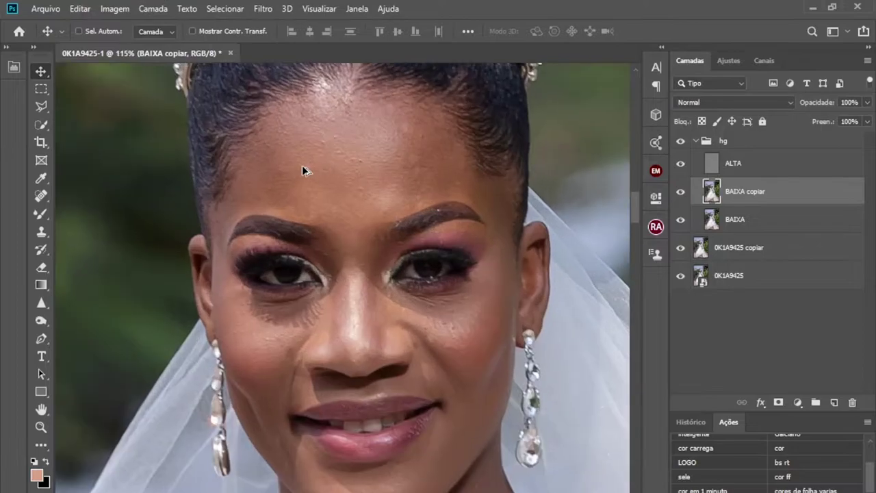
scroll(311, 179, "up", 1)
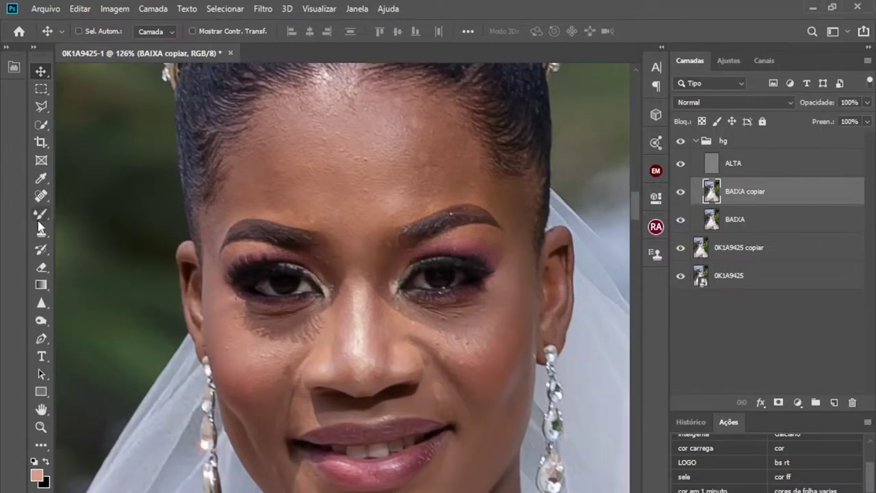
right_click(40, 218)
left_click(89, 211)
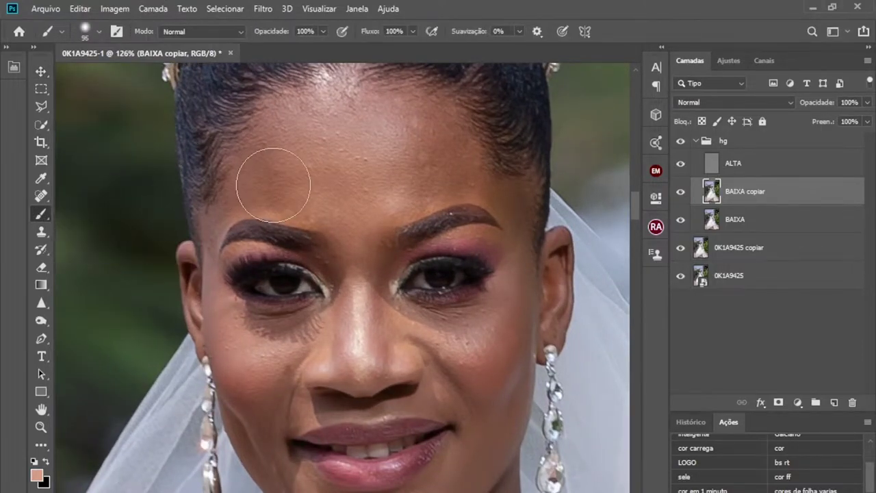
scroll(314, 211, "up", 2)
key("bracketleft")
left_click(282, 211)
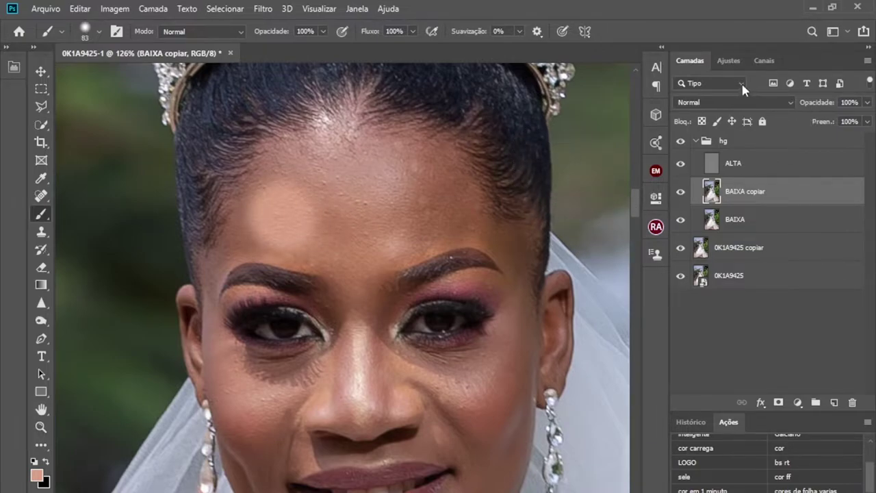
left_click(692, 422)
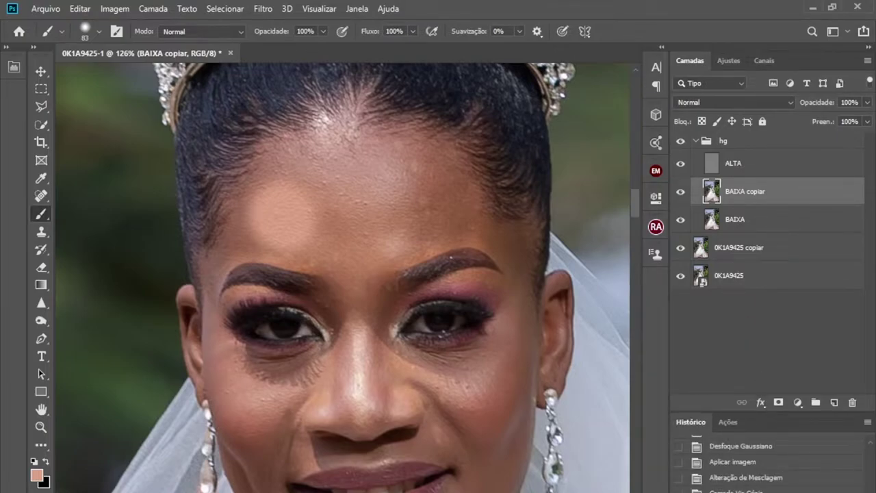
left_click(282, 219)
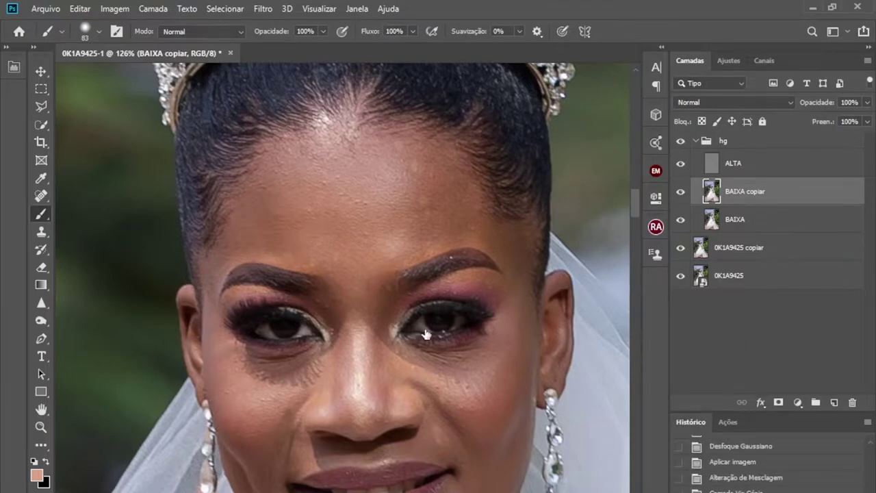
right_click(42, 214)
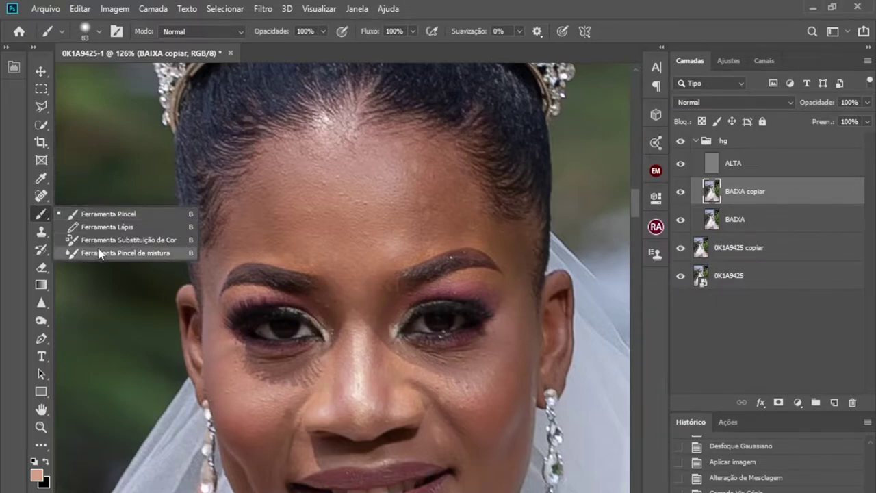
Blend the forehead and above-left-brow skin with the Mixer Brush, shrinking it to 53 px
left_click(103, 253)
scroll(312, 219, "up", 2)
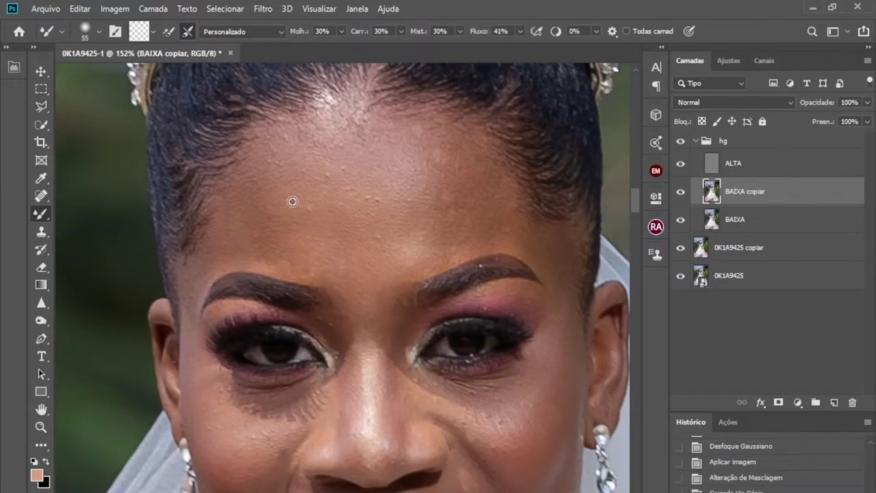
mouse_move(280, 220)
left_mouse_down()
mouse_move(277, 172)
mouse_move(294, 175)
left_mouse_up()
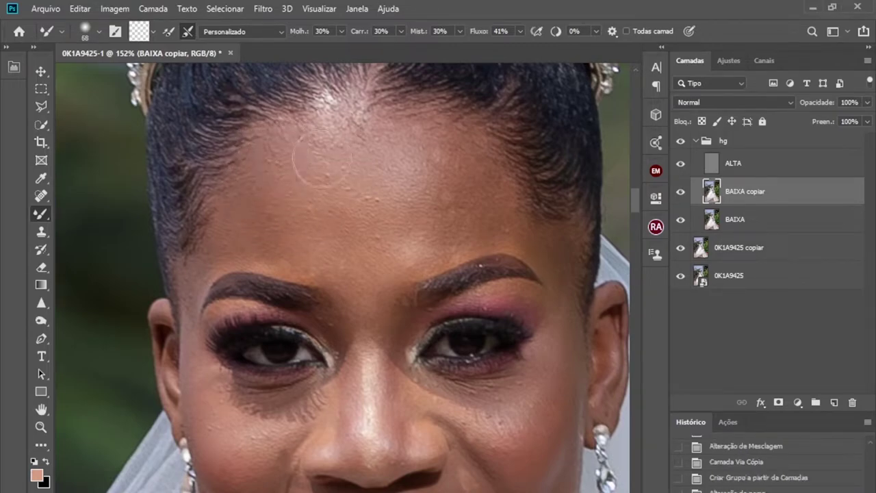
mouse_move(308, 137)
left_mouse_down()
mouse_move(348, 134)
mouse_move(313, 157)
mouse_move(358, 196)
mouse_move(428, 166)
mouse_move(418, 176)
mouse_move(411, 146)
mouse_move(456, 187)
mouse_move(450, 215)
mouse_move(458, 180)
mouse_move(490, 217)
mouse_move(482, 186)
mouse_move(439, 180)
mouse_move(452, 141)
mouse_move(452, 181)
mouse_move(401, 172)
mouse_move(411, 235)
mouse_move(431, 219)
mouse_move(416, 212)
left_mouse_up()
right_click(391, 235, "alt")
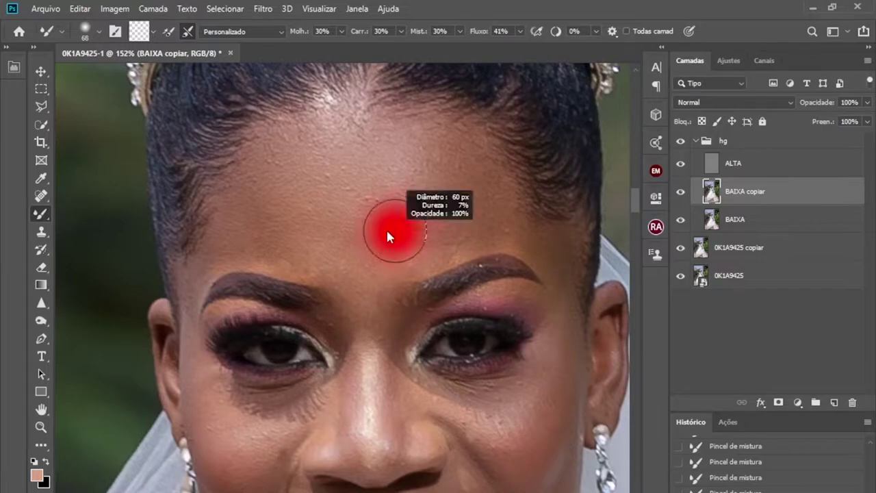
mouse_move(378, 241)
left_mouse_down()
mouse_move(369, 268)
mouse_move(329, 260)
mouse_move(345, 270)
mouse_move(305, 245)
mouse_move(341, 270)
mouse_move(260, 227)
mouse_move(278, 239)
mouse_move(251, 176)
mouse_move(276, 194)
mouse_move(241, 221)
left_mouse_up()
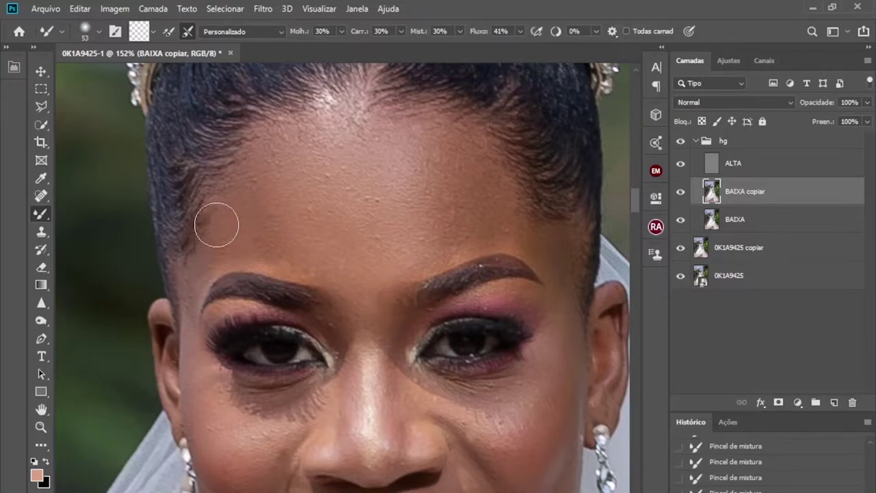
Smooth the under-eye, left cheek and jawline skin, resizing the brush between 29 and 59 px
key("bracketleft")
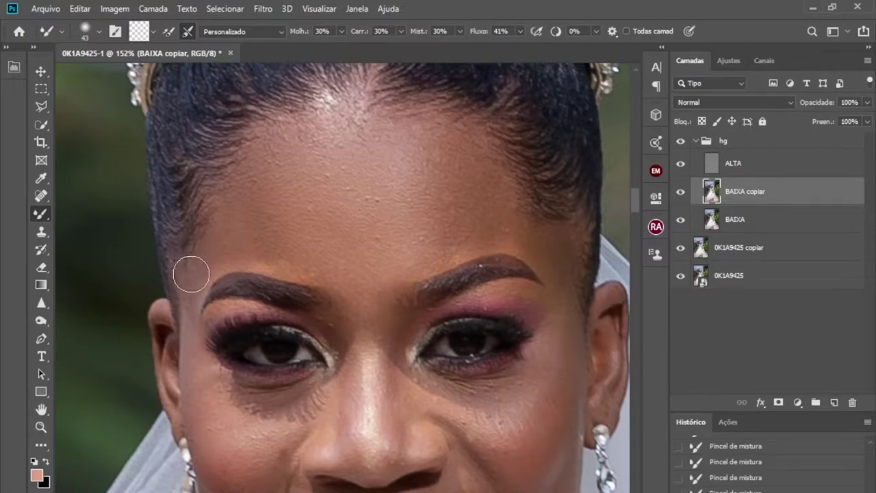
scroll(198, 274, "down", 3)
mouse_move(231, 332)
left_mouse_down()
mouse_move(201, 294)
mouse_move(249, 317)
mouse_move(268, 309)
mouse_move(306, 319)
mouse_move(319, 299)
mouse_move(313, 309)
left_mouse_up()
scroll(275, 316, "down", 2)
right_click(274, 316, "alt")
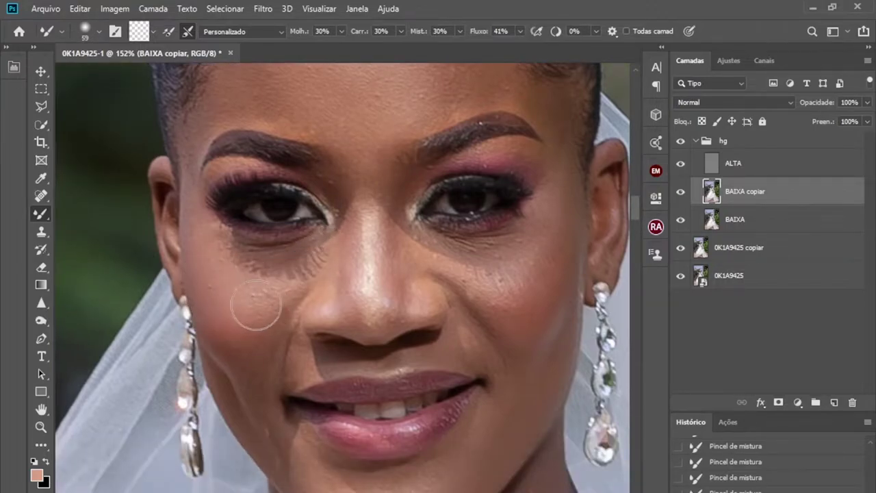
scroll(256, 304, "down", 3)
right_click(283, 265, "alt")
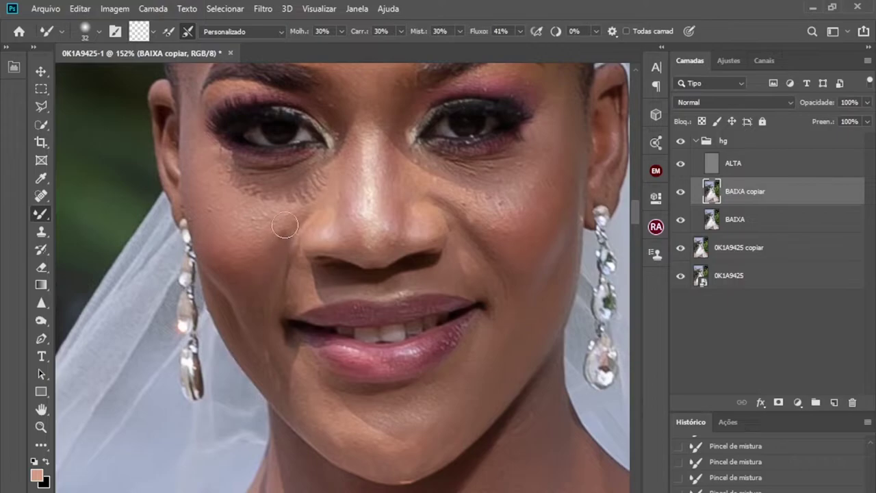
right_click(243, 266, "alt")
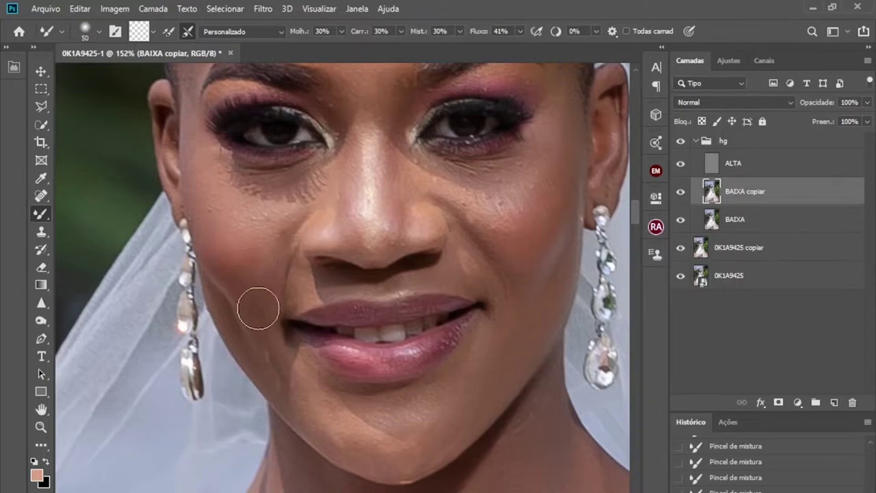
left_click_drag(221, 262, 260, 279)
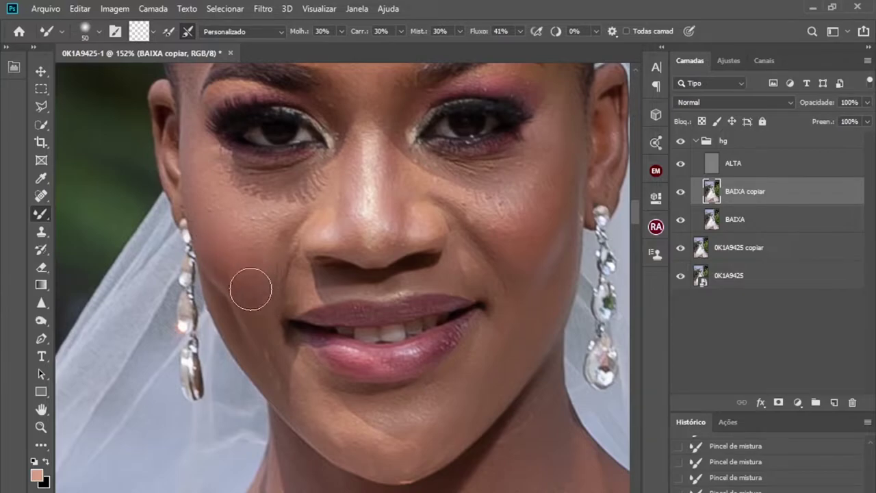
scroll(243, 288, "down", 2)
right_click(250, 277, "alt")
left_click_drag(228, 248, 297, 330)
key("bracketright")
key("bracketright")
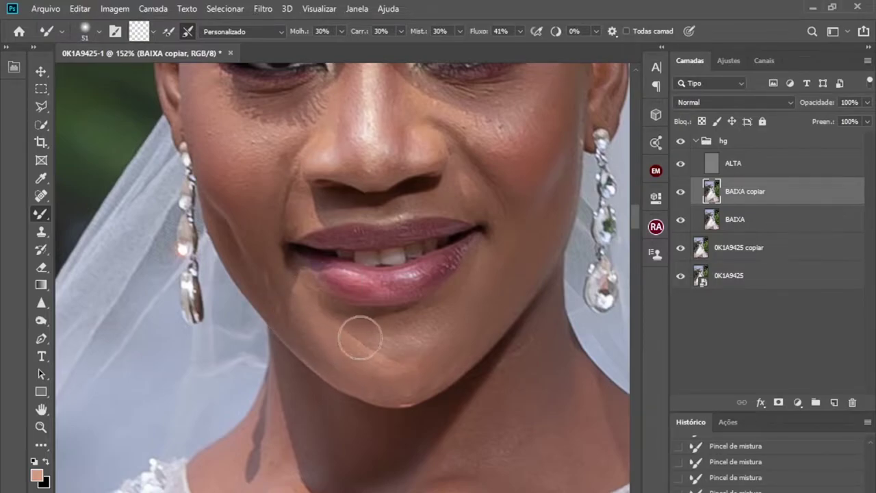
Blend the chin crease and the nasolabial fold with a 38 px mixer brush
left_click_drag(342, 345, 403, 376)
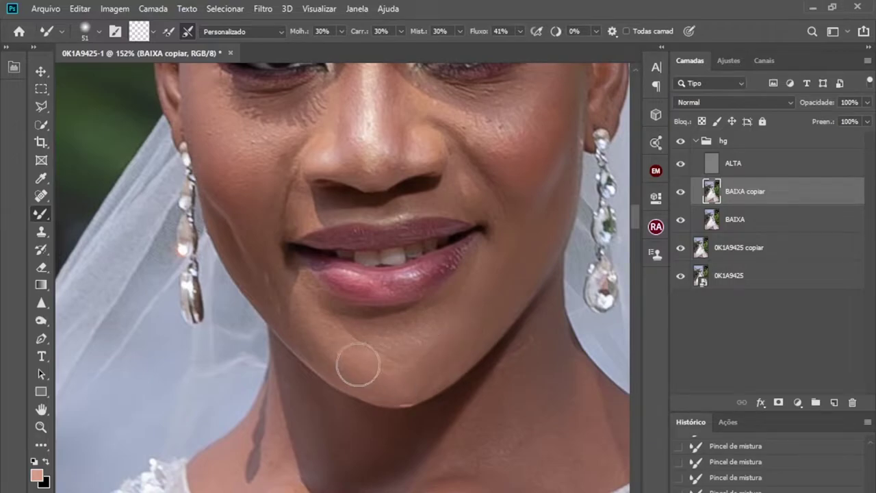
left_click_drag(439, 360, 417, 386)
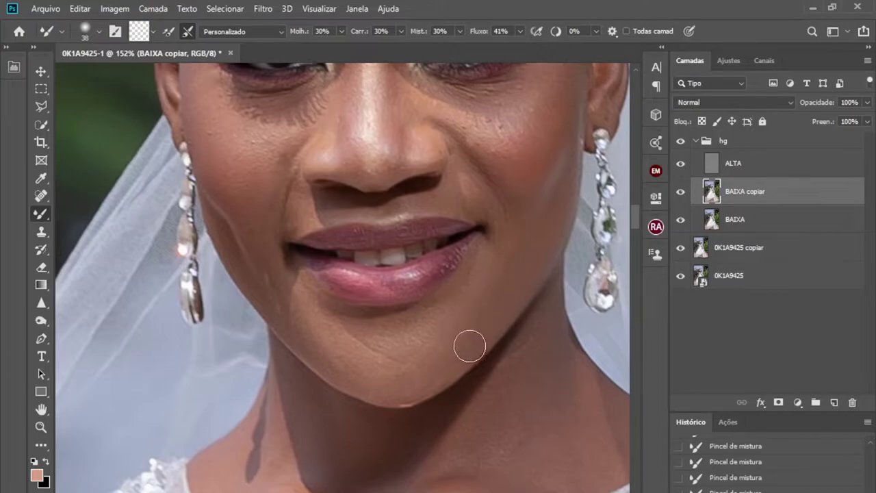
scroll(507, 284, "up", 2)
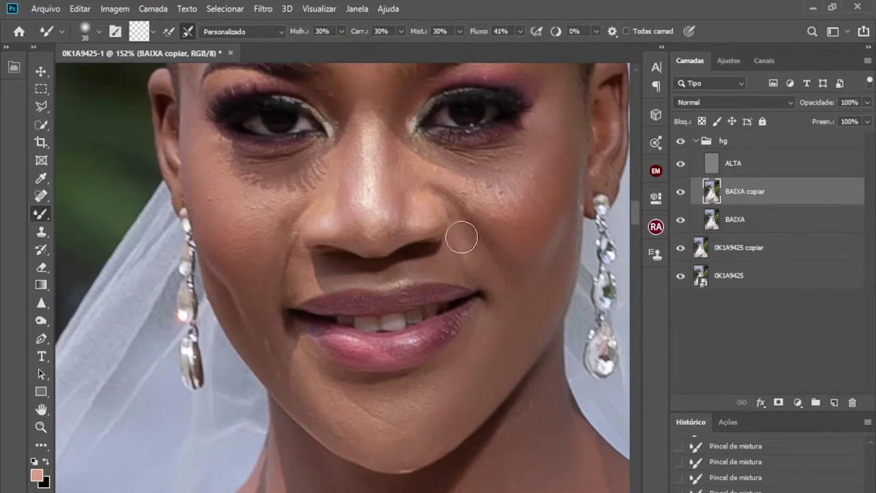
left_click_drag(458, 257, 446, 258)
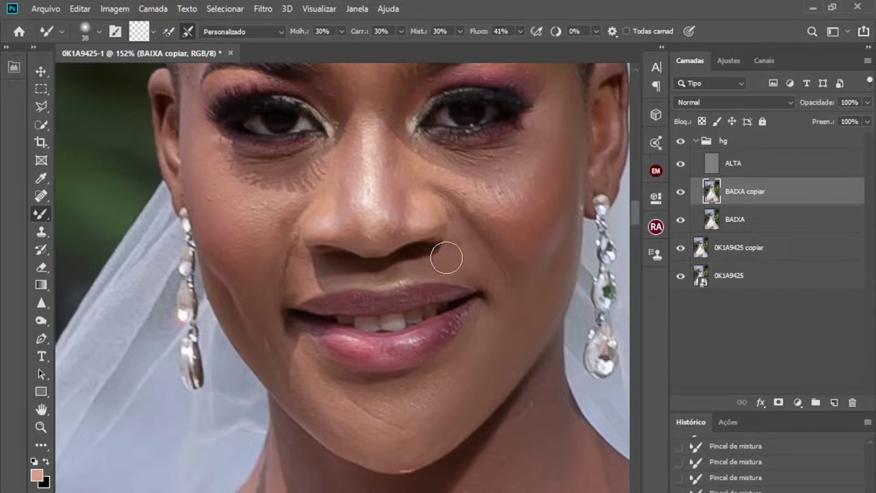
Shrink the brush to 12 px and smooth away the light bump under the nose
right_click(387, 273, "alt")
scroll(387, 274, "up", 2)
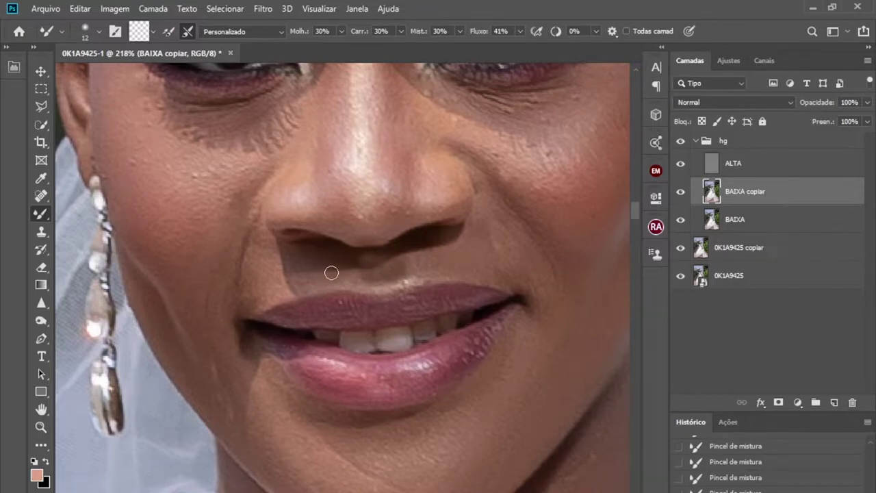
right_click(331, 273, "alt")
scroll(340, 260, "up", 3)
right_click(387, 268, "alt")
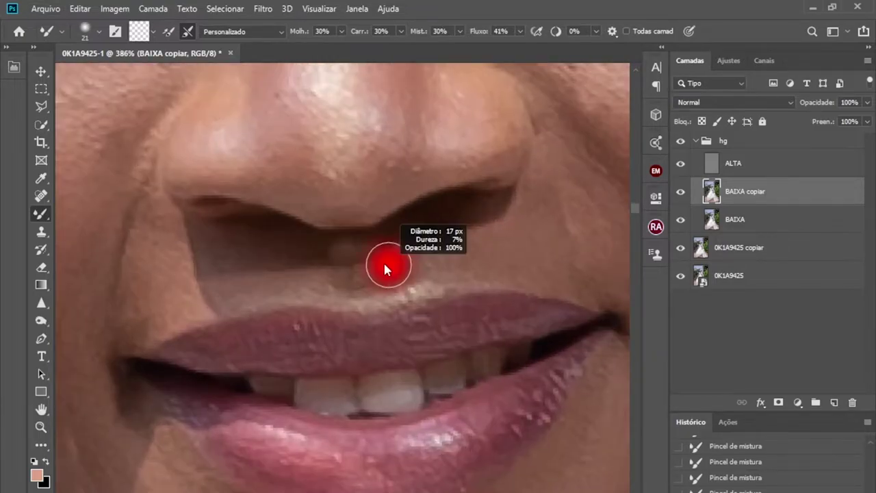
left_click_drag(325, 253, 328, 250)
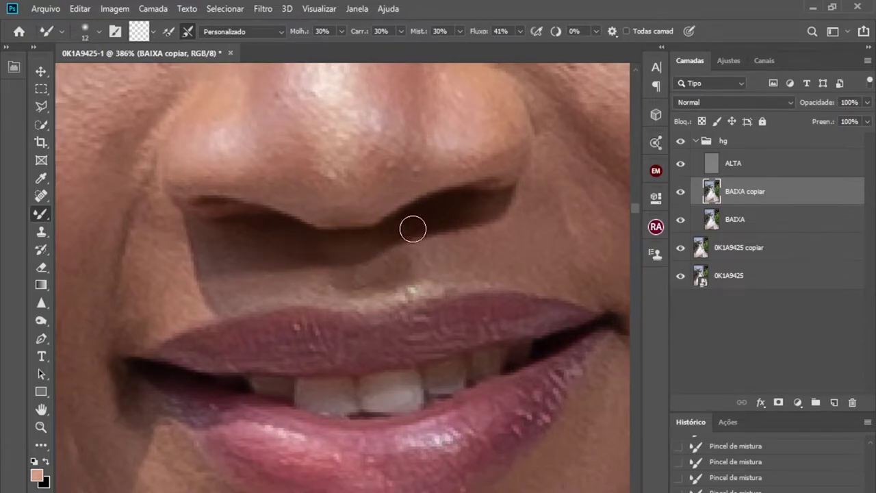
Resize the brush to blend the lip corner, the cheek beside the lips and the upper cheek
scroll(256, 274, "down", 2)
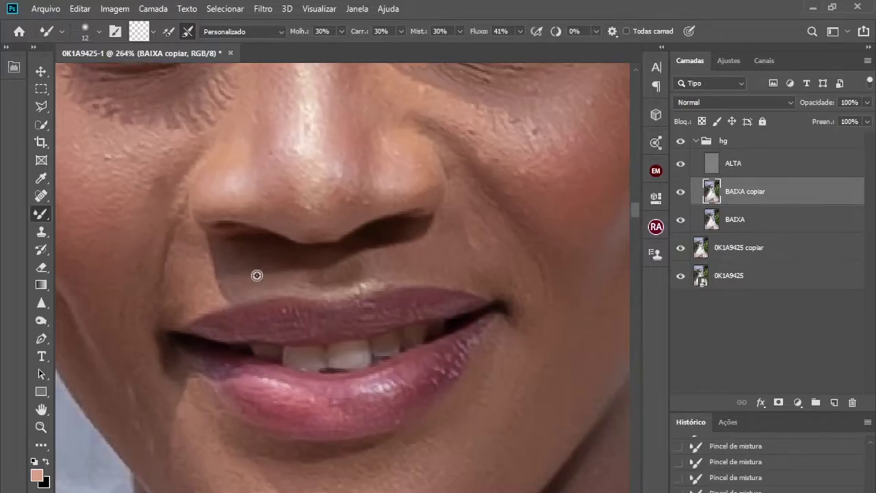
right_click(226, 278, "alt")
right_click(269, 276, "alt")
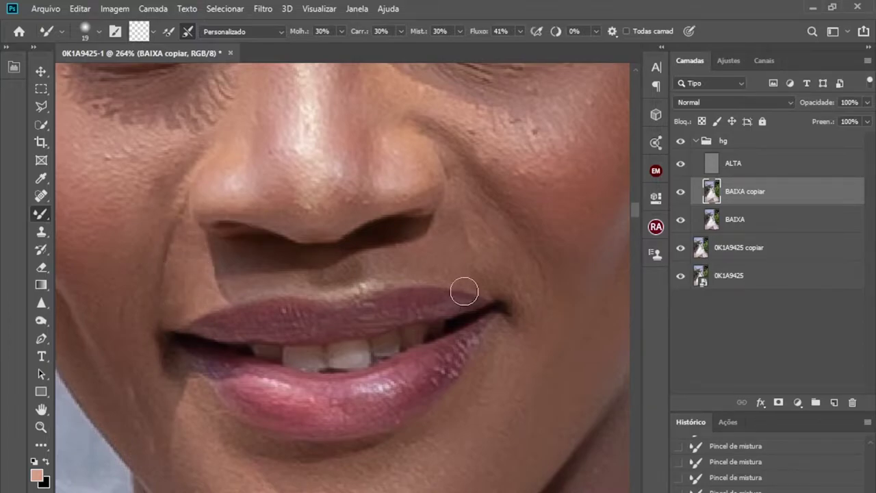
right_click(459, 287, "alt")
scroll(421, 275, "down", 2)
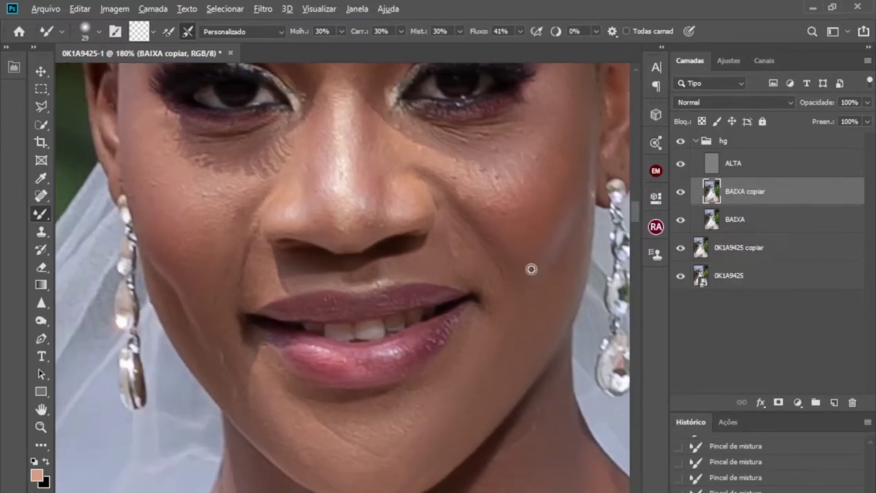
left_click_drag(501, 229, 474, 202)
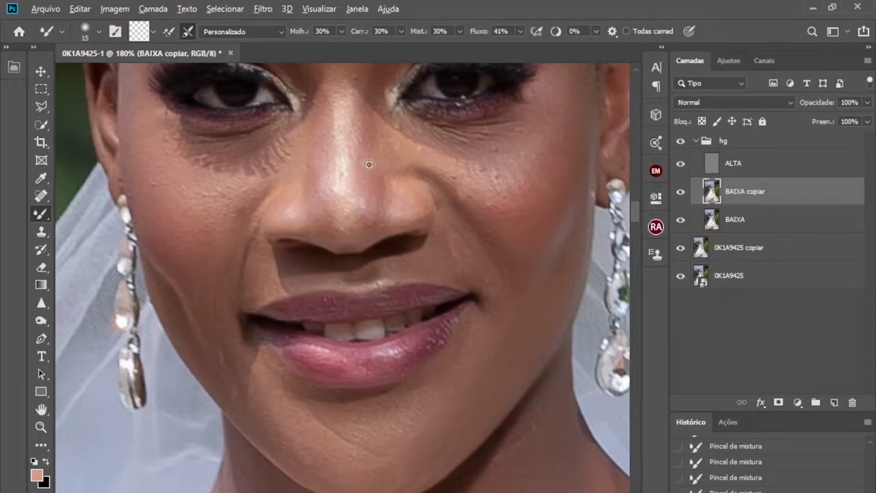
left_click_drag(369, 165, 389, 158)
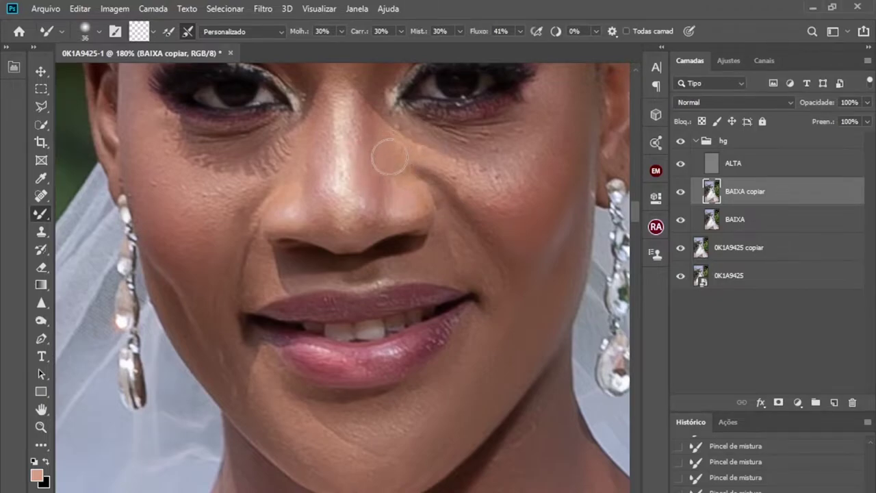
Zoom around the face and fine-tune the blending brush size with [ and ]
scroll(356, 199, "up", 1)
scroll(313, 242, "up", 3)
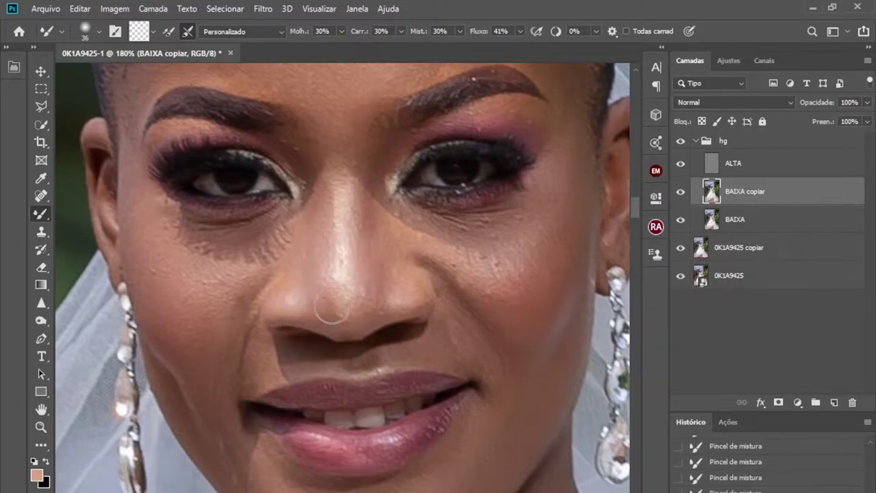
scroll(397, 262, "up", 2)
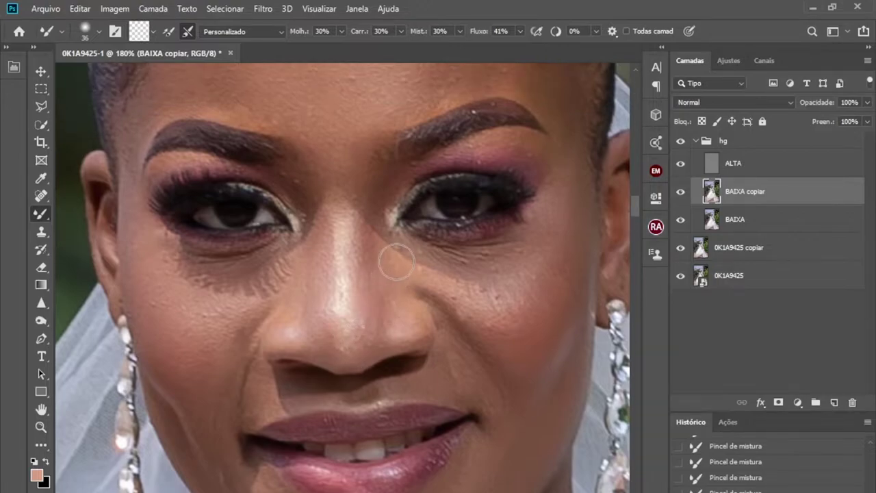
key("bracketleft")
key("bracketleft")
key("bracketleft")
key("bracketright")
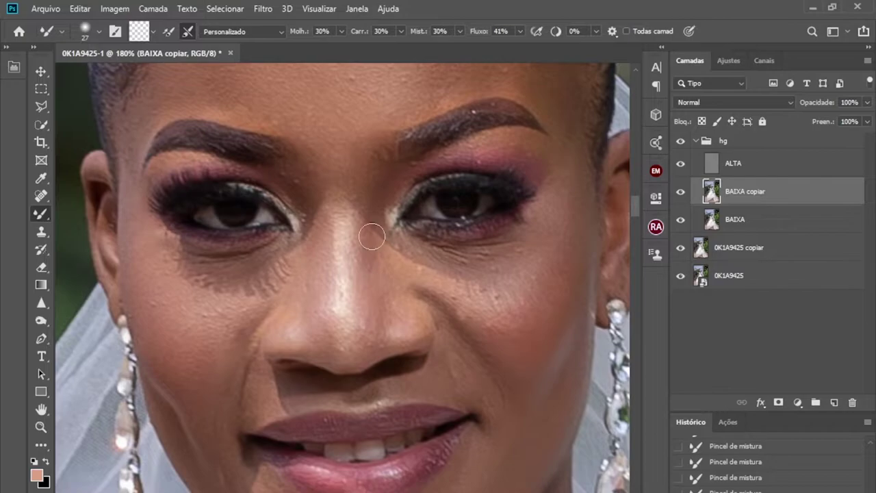
scroll(372, 237, "down", 2)
scroll(319, 180, "down", 2)
scroll(495, 222, "up", 4)
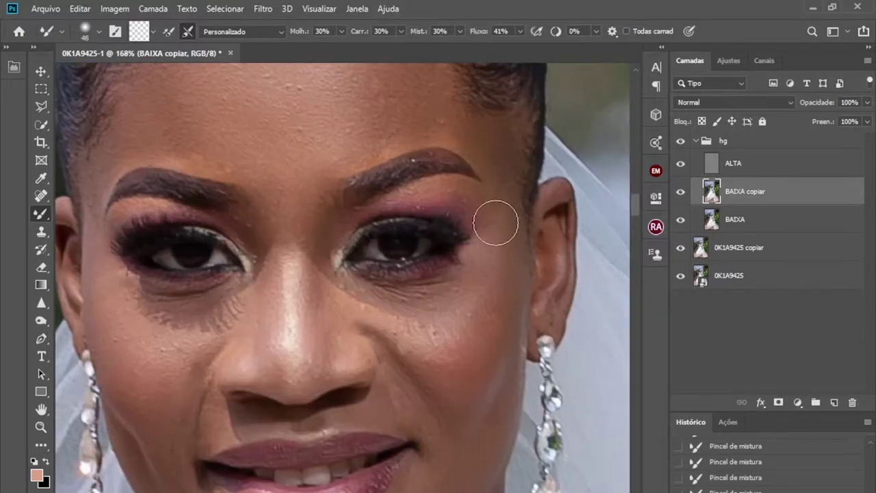
scroll(495, 223, "down", 1)
scroll(479, 354, "down", 1)
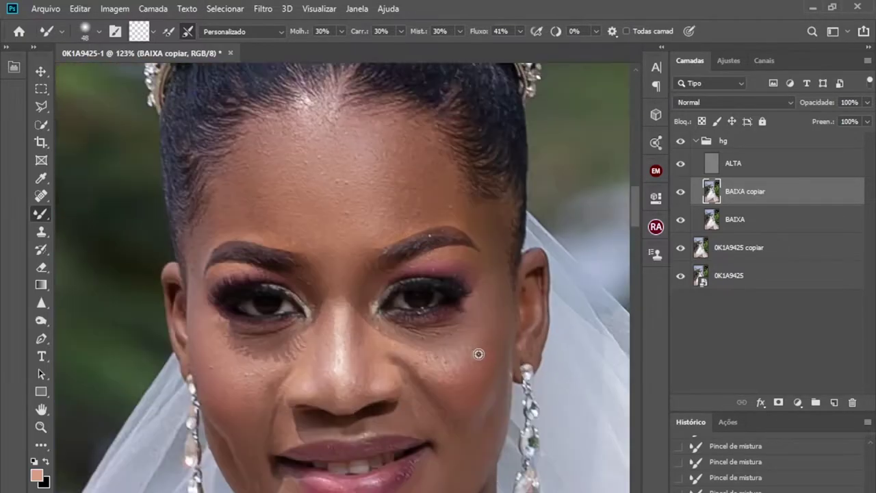
scroll(479, 354, "up", 1)
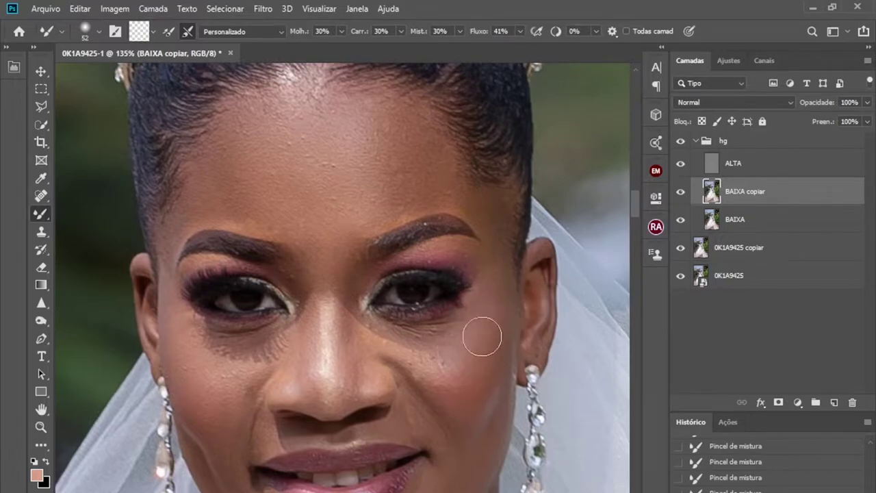
scroll(482, 337, "down", 3)
key("bracketleft")
key("bracketleft")
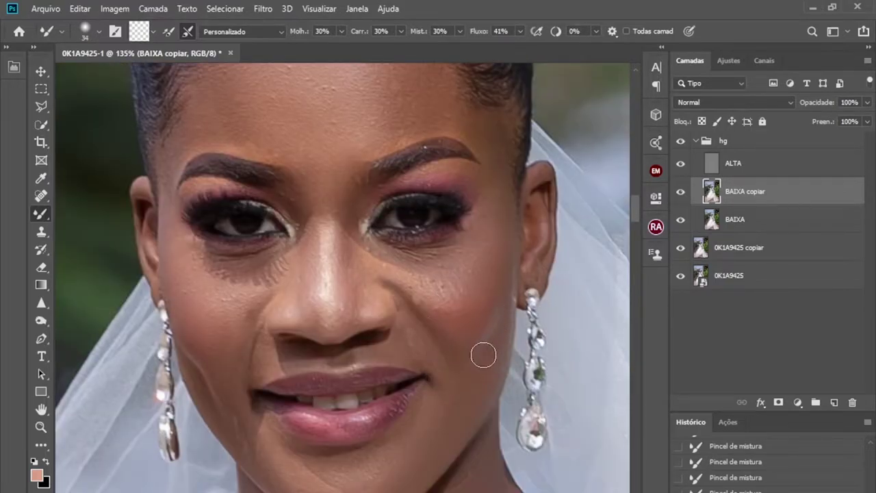
Zoom in and shrink the mixer brush in three steps for the neck
scroll(485, 365, "down", 3)
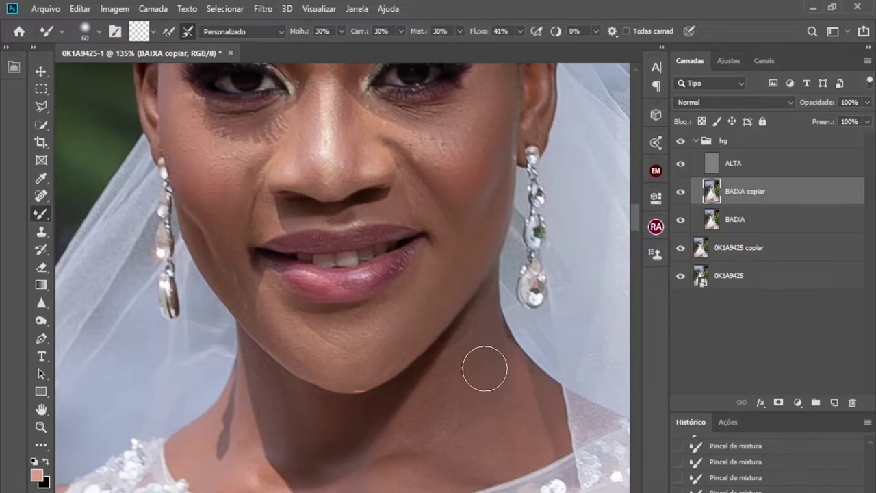
scroll(477, 369, "up", 2)
key("bracketleft")
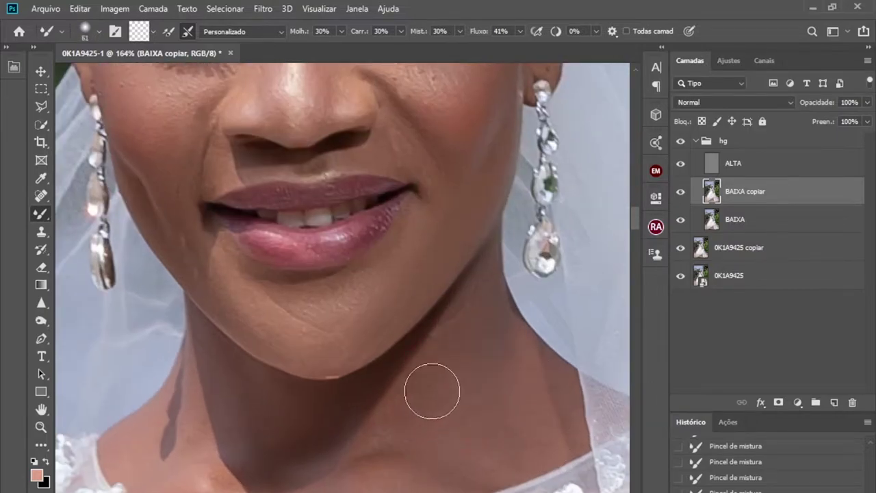
scroll(281, 387, "down", 2)
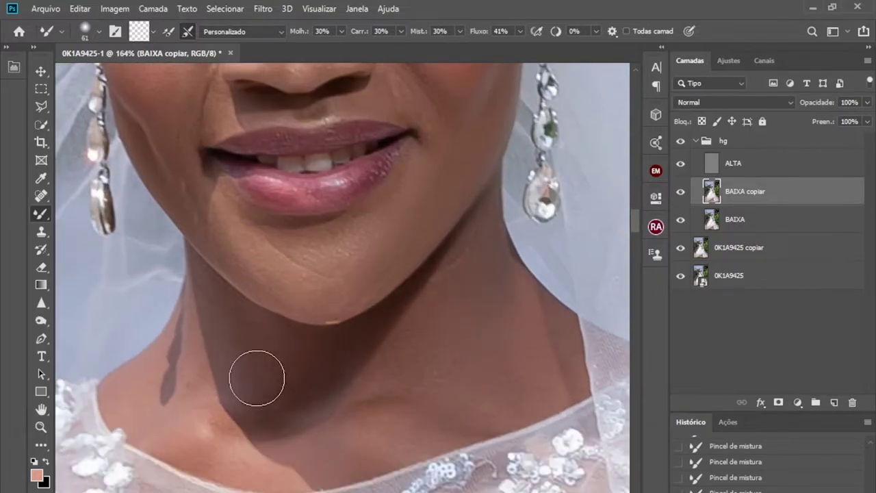
key("bracketleft")
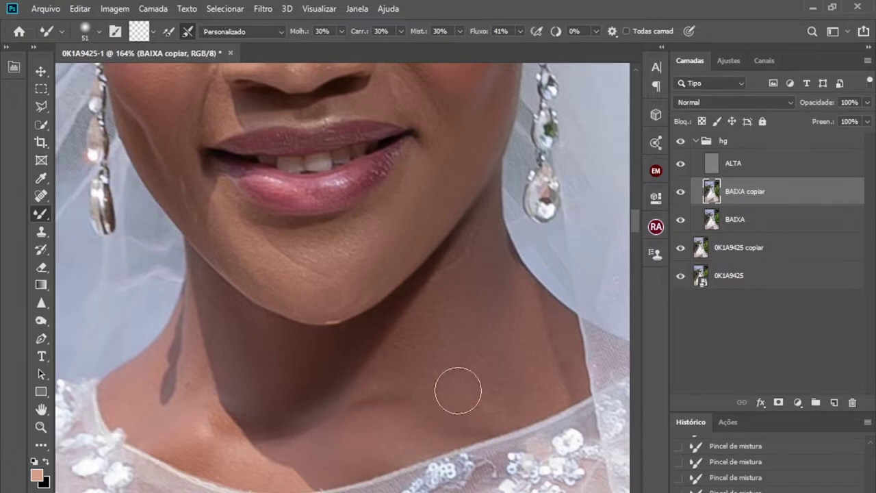
key("bracketleft")
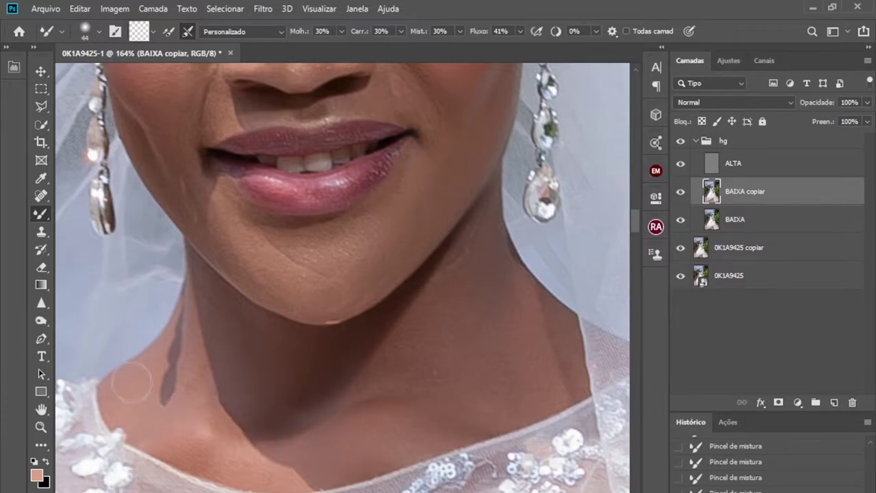
Resize the brush and blend the shading along the shoulder crease
scroll(340, 326, "down", 2)
scroll(417, 324, "down", 1)
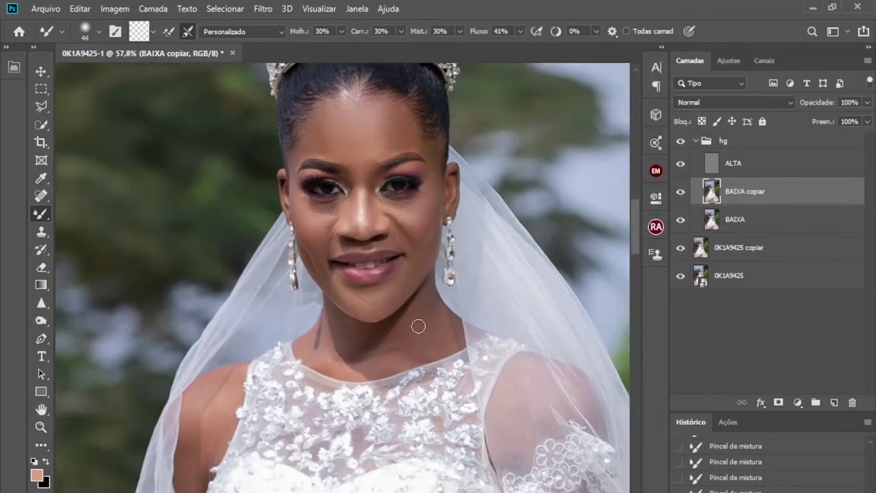
scroll(316, 268, "down", 2)
scroll(206, 356, "up", 2)
scroll(205, 370, "up", 1)
key("bracketright")
key("bracketright")
key("bracketright")
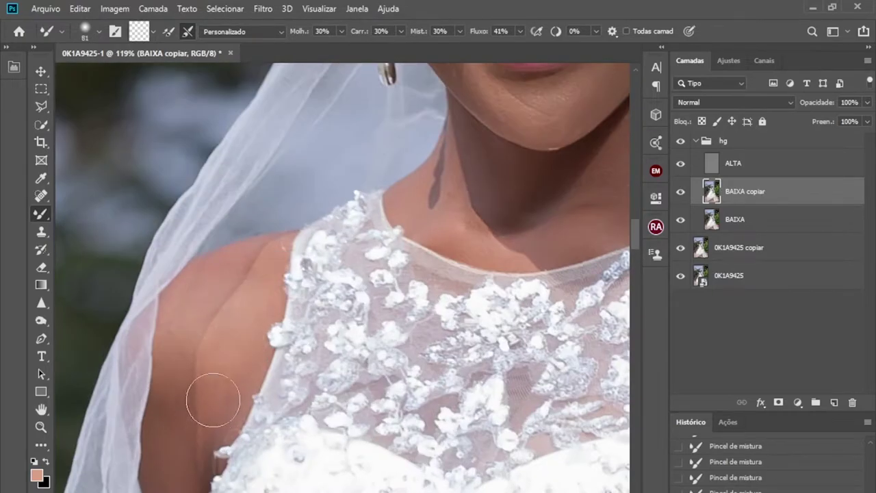
scroll(185, 343, "down", 2)
key("bracketleft")
key("bracketleft")
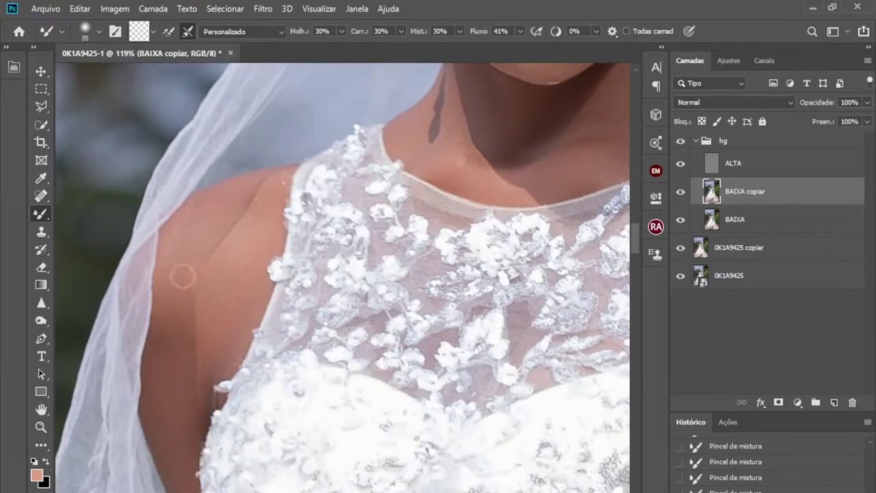
mouse_move(210, 262)
left_mouse_down()
mouse_move(211, 297)
mouse_move(229, 240)
left_mouse_up()
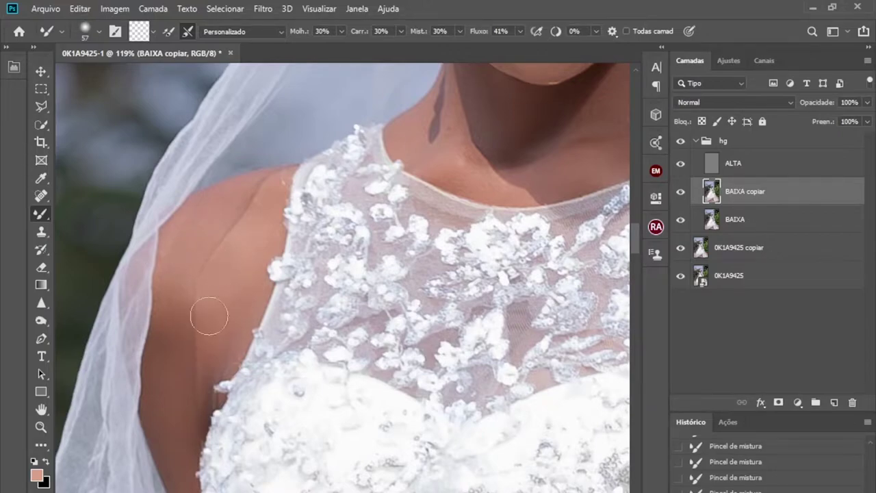
mouse_move(191, 291)
left_mouse_down()
mouse_move(196, 310)
mouse_move(191, 293)
left_mouse_up()
Use a smaller brush to soften the shadow edge on the upper arm
scroll(206, 240, "down", 3)
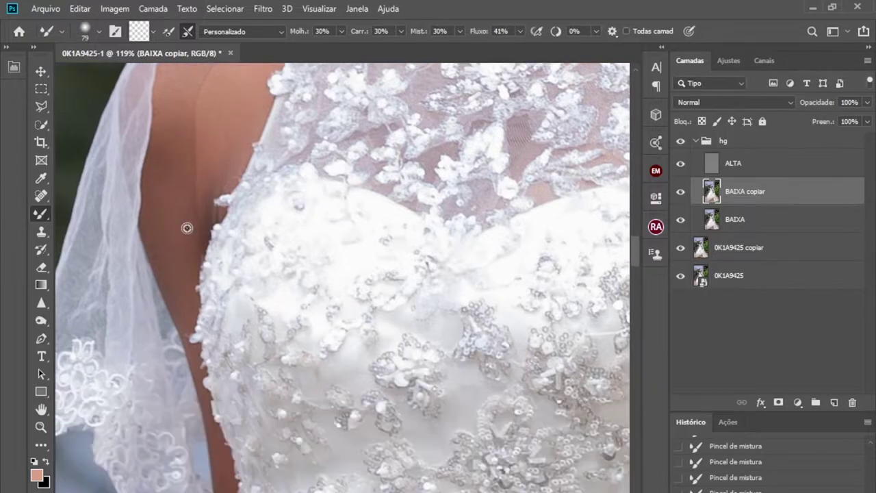
scroll(188, 228, "down", 3)
scroll(172, 203, "down", 3)
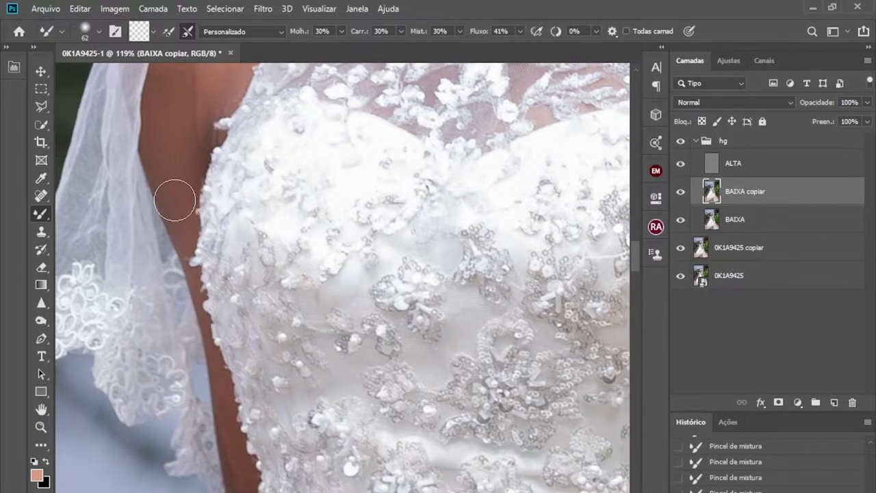
scroll(171, 196, "down", 3)
scroll(446, 260, "up", 2)
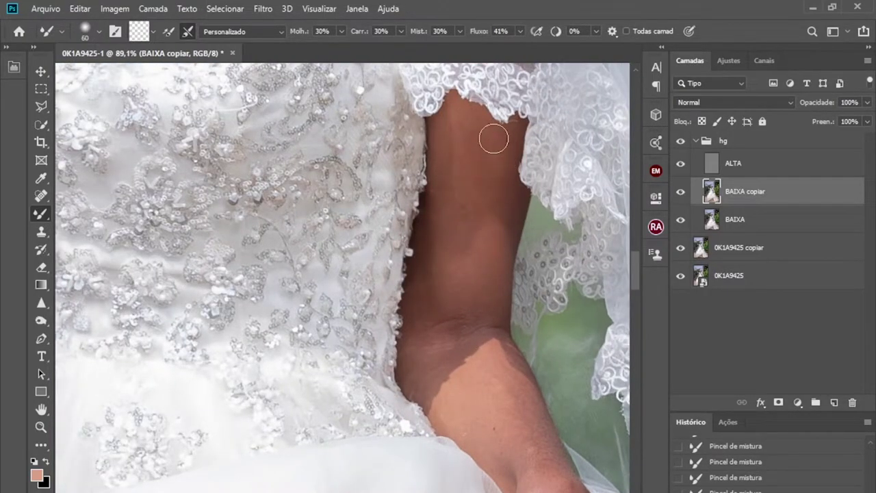
left_click_drag(450, 209, 475, 209)
left_click_drag(499, 254, 500, 254)
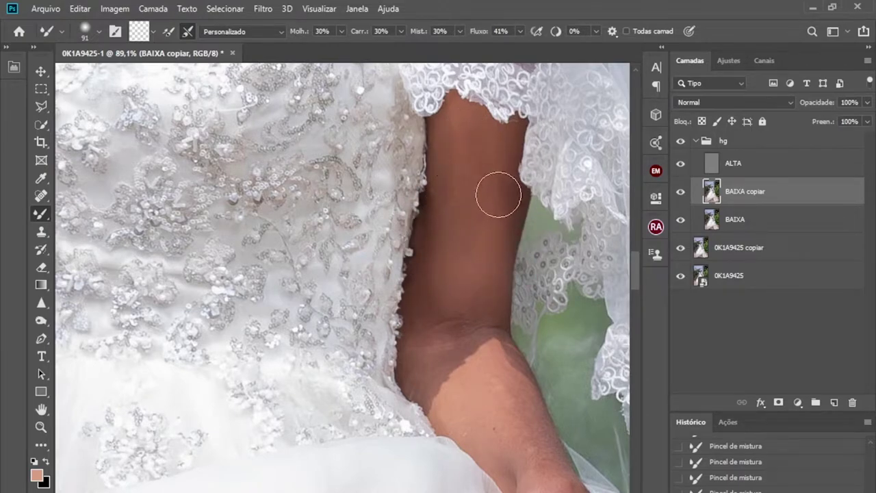
scroll(483, 226, "down", 2)
key("bracketleft")
mouse_move(431, 254)
left_mouse_down()
mouse_move(440, 280)
mouse_move(479, 291)
left_mouse_up()
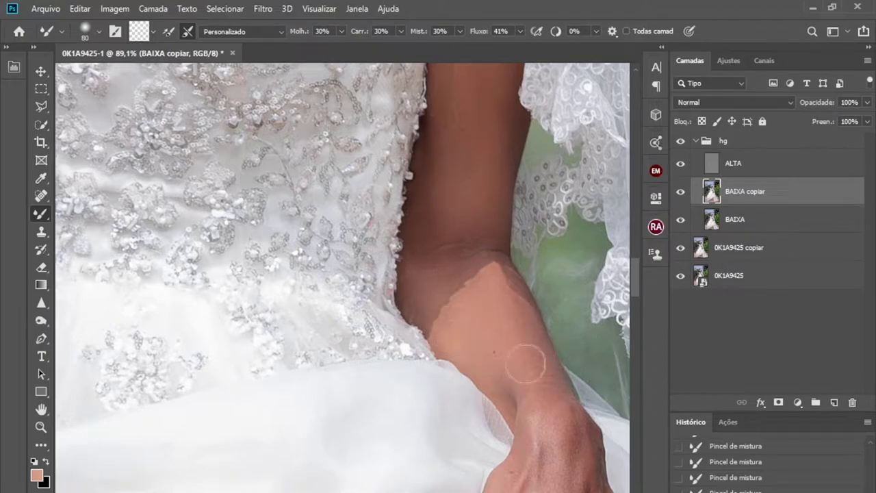
Shrink the brush further and blend the skin on the hand
scroll(527, 370, "down", 3)
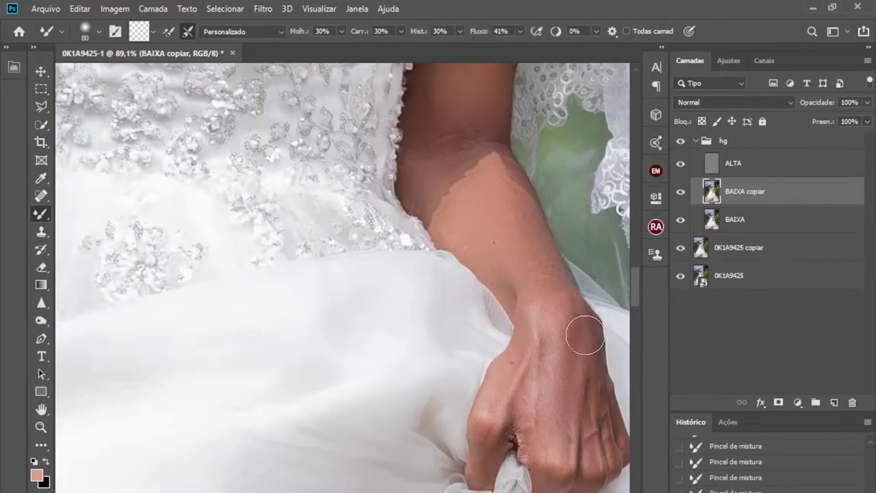
key("bracketleft")
key("bracketleft")
key("bracketleft")
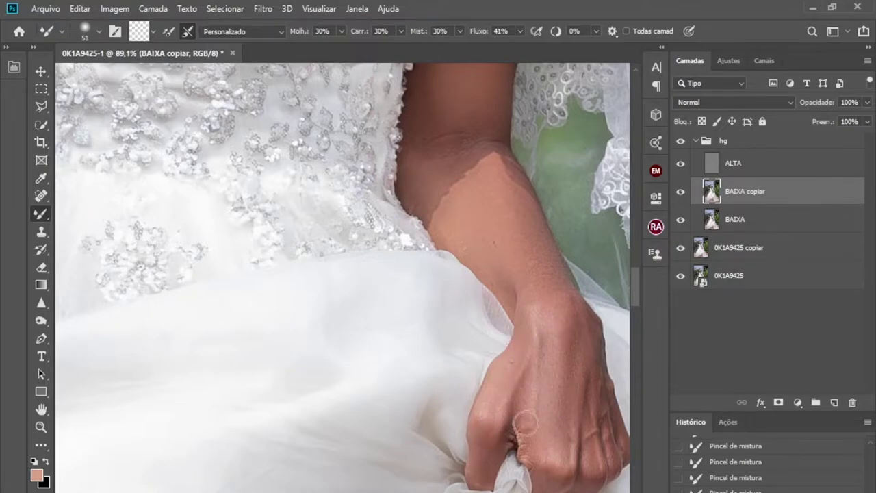
left_click_drag(601, 417, 597, 454)
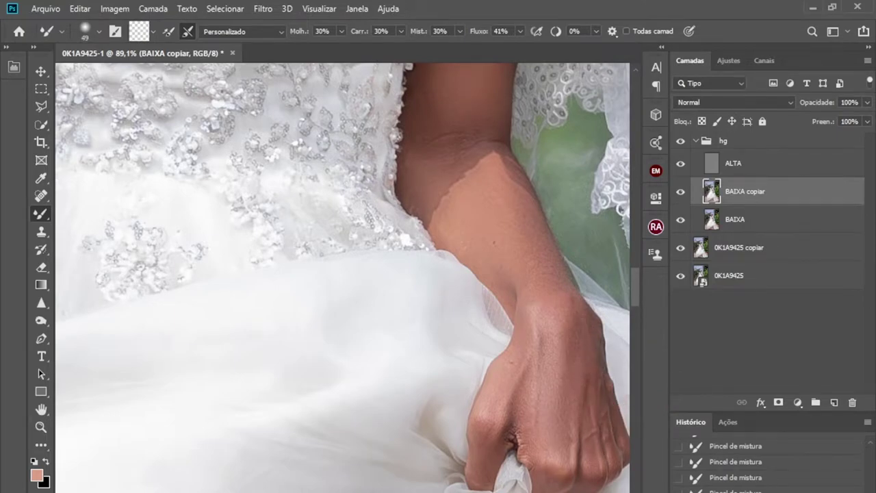
Zoom to the ankle, enlarge the mixer brush to 91 and blend the foot skin
scroll(487, 409, "down", 3)
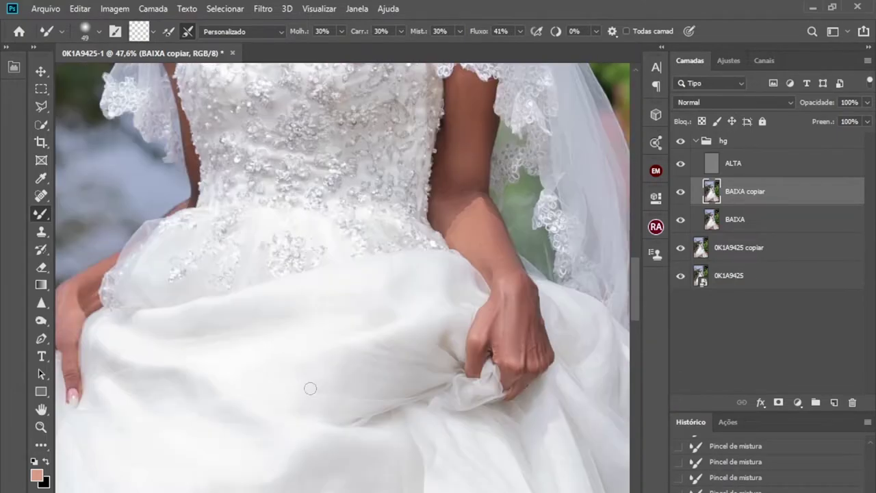
scroll(309, 390, "down", 3)
scroll(344, 369, "up", 5)
left_click_drag(344, 336, 370, 336)
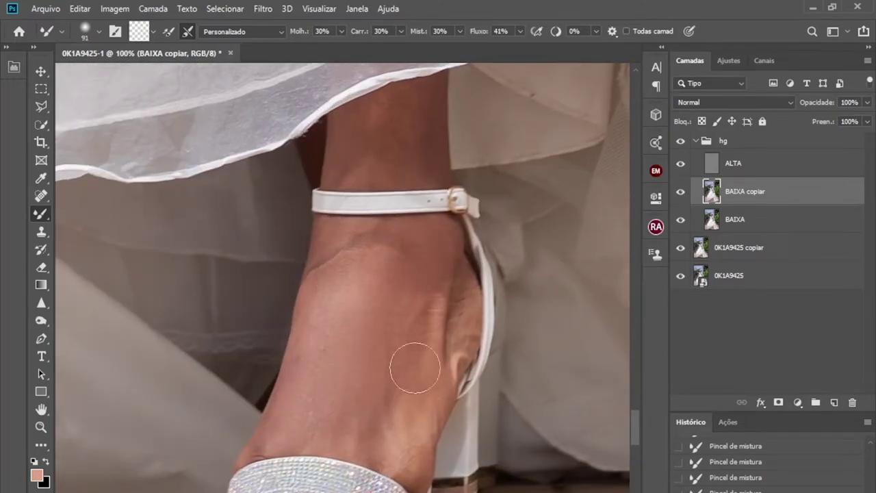
scroll(425, 356, "down", 2)
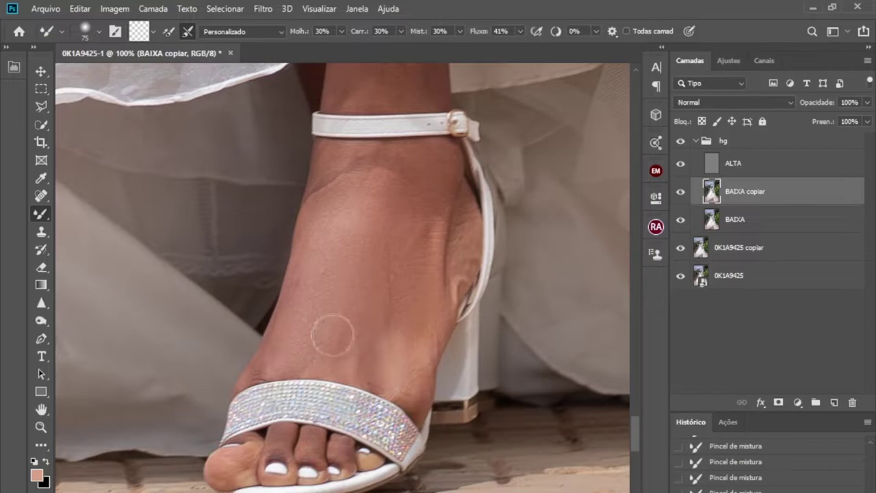
scroll(336, 274, "down", 1)
scroll(335, 267, "up", 2)
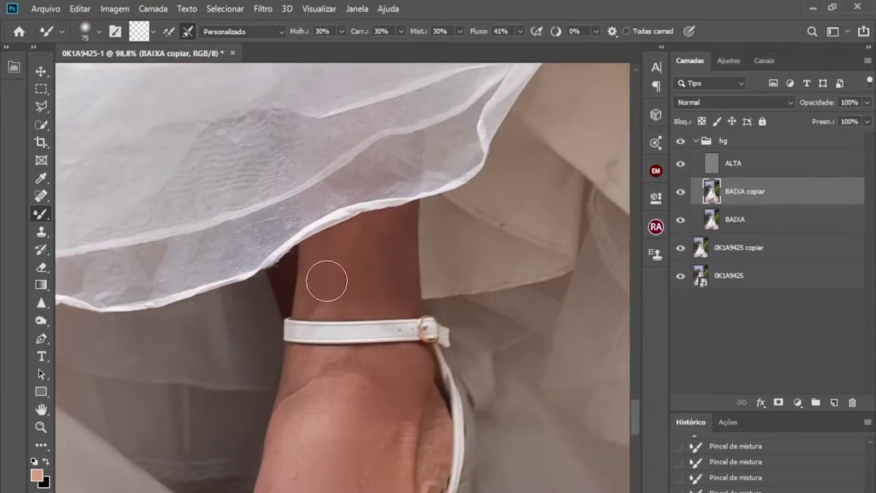
Zoom back out and over to the bride's face
scroll(362, 305, "down", 1)
scroll(323, 381, "up", 1)
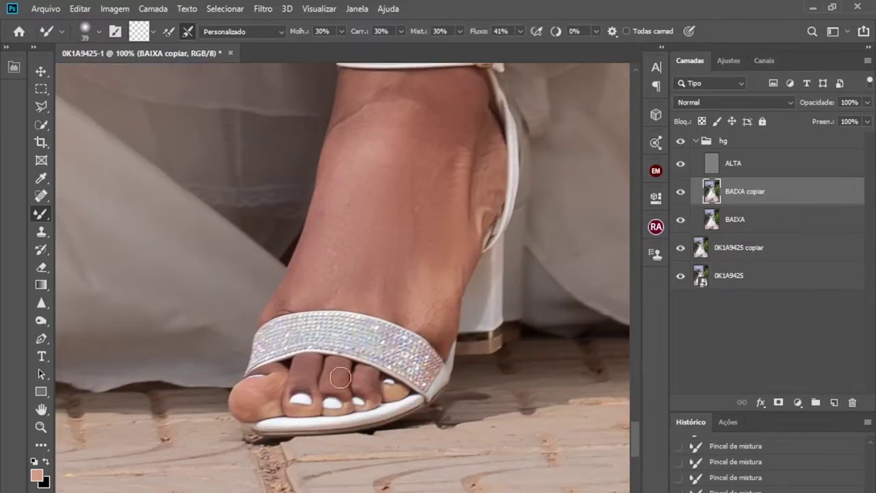
scroll(269, 393, "down", 2)
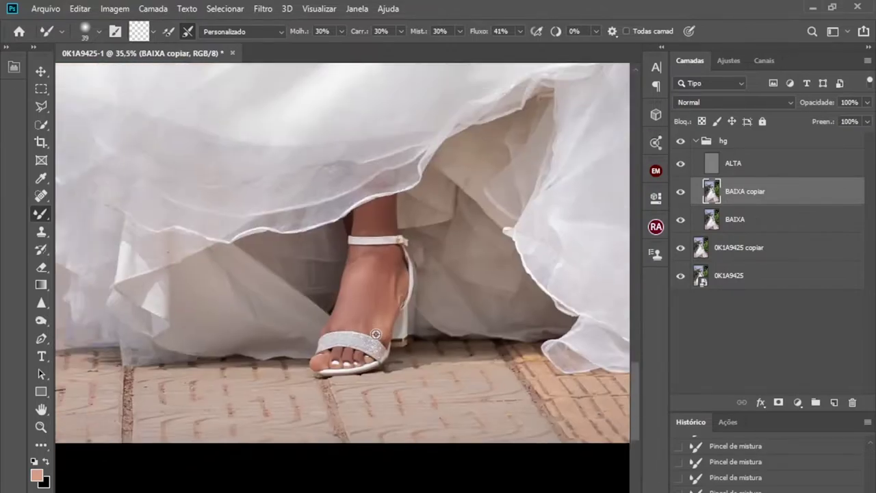
scroll(309, 219, "down", 2)
scroll(309, 219, "up", 4)
scroll(426, 205, "up", 1)
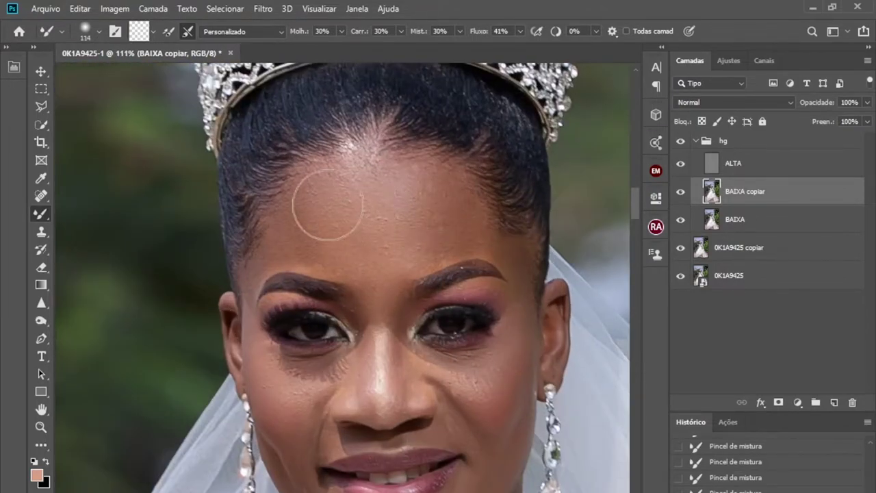
Shrink the mixer brush to 48 px and blend and lighten the skin under the eyes
key("bracketleft")
key("bracketleft")
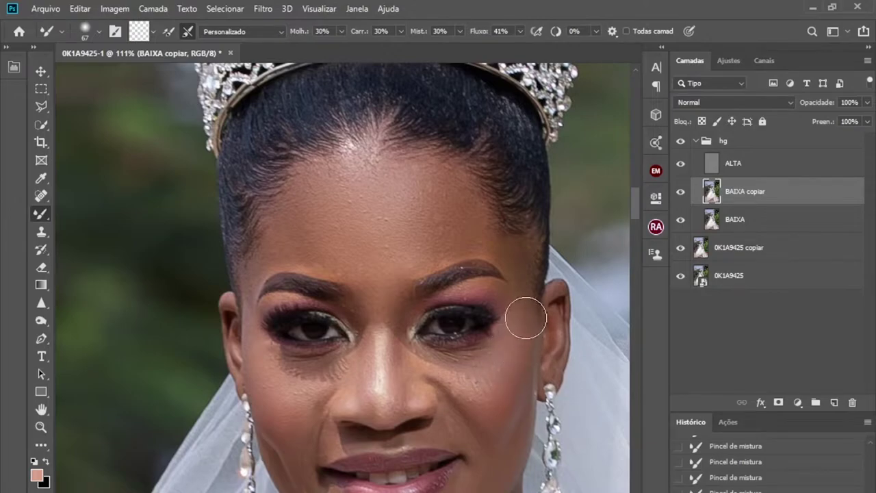
left_click_drag(522, 326, 494, 351)
mouse_move(287, 365)
left_mouse_down()
mouse_move(264, 342)
mouse_move(285, 384)
mouse_move(274, 358)
left_mouse_up()
Zoom in and out to inspect the cheek, under-eye and mouth touch-ups
scroll(323, 349, "down", 3)
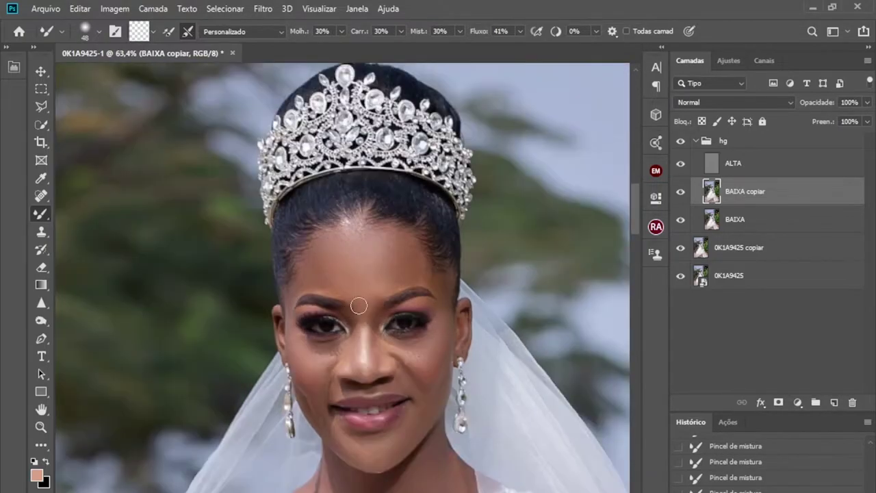
scroll(359, 300, "down", 3)
scroll(359, 300, "down", 1)
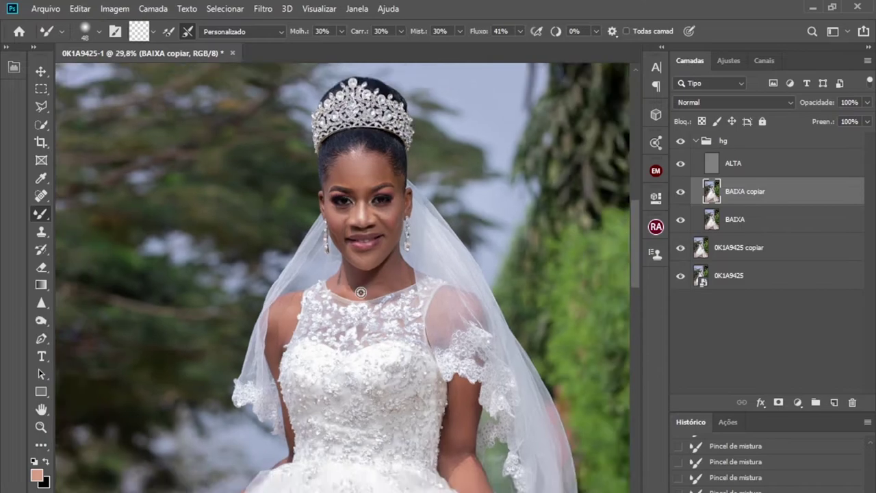
scroll(363, 291, "down", 1)
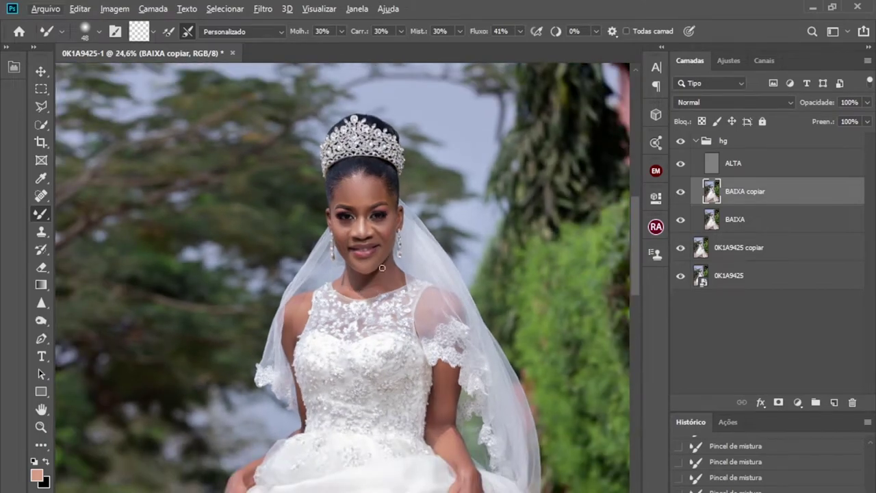
scroll(367, 267, "down", 1)
scroll(362, 290, "up", 1)
scroll(377, 288, "up", 2)
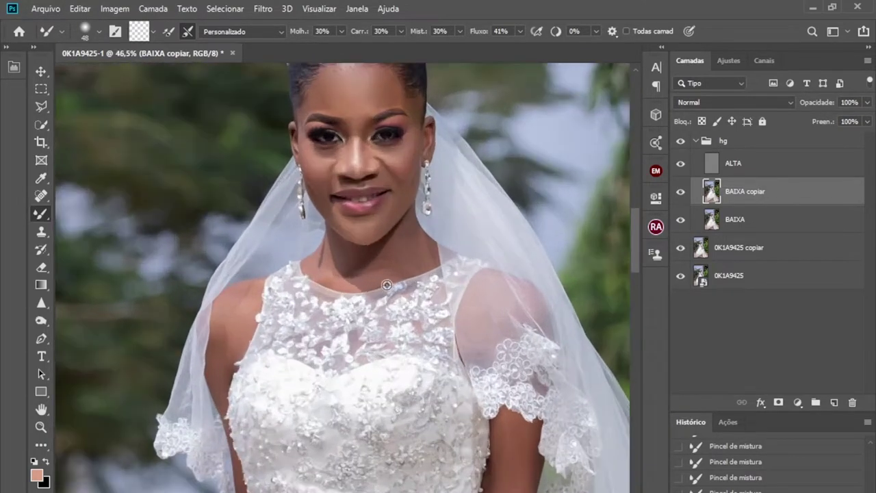
scroll(422, 309, "up", 1)
scroll(457, 320, "up", 1)
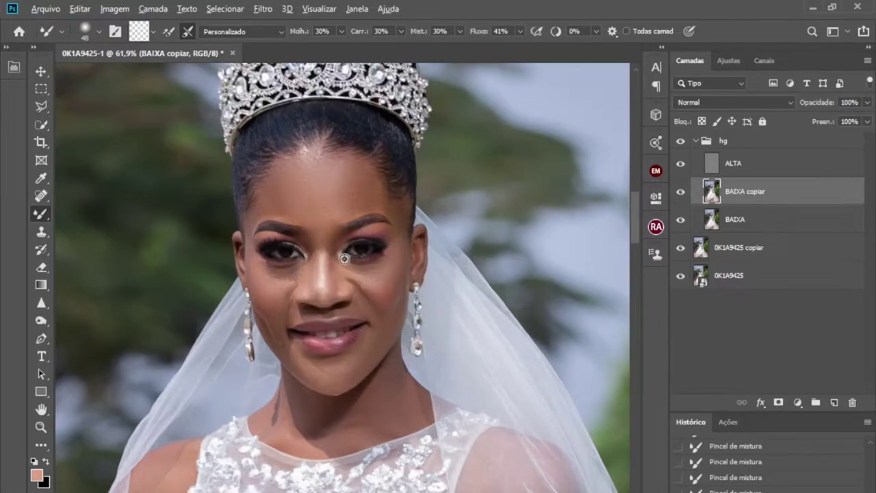
scroll(349, 269, "down", 1)
scroll(346, 267, "up", 1)
scroll(339, 281, "up", 1)
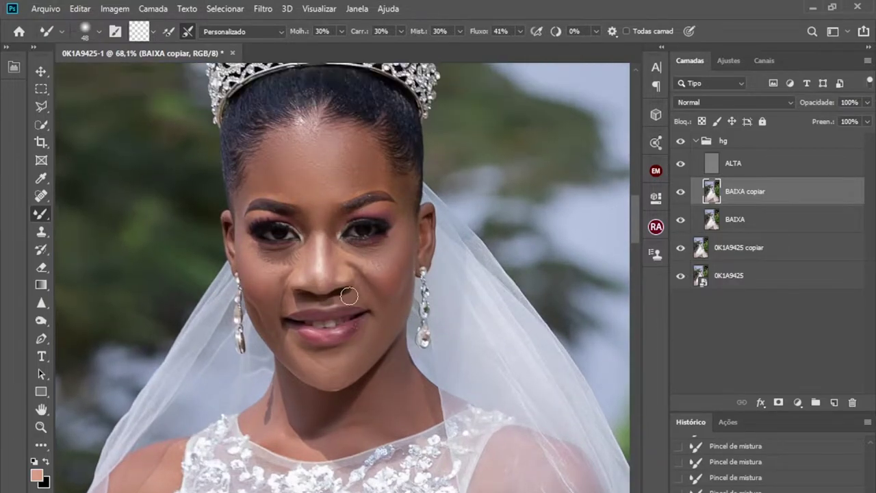
scroll(345, 295, "up", 1)
scroll(348, 281, "up", 1)
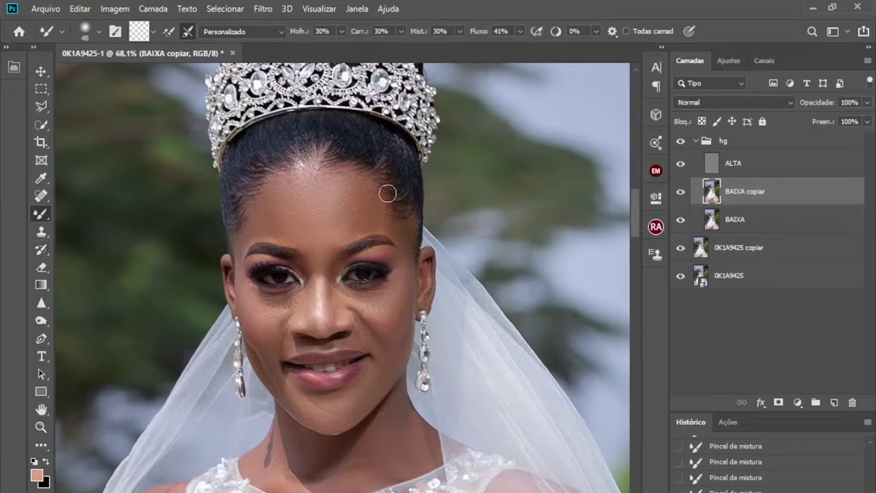
Add a first Curves layer and raise its midpoint to brighten the photo
left_click(761, 62)
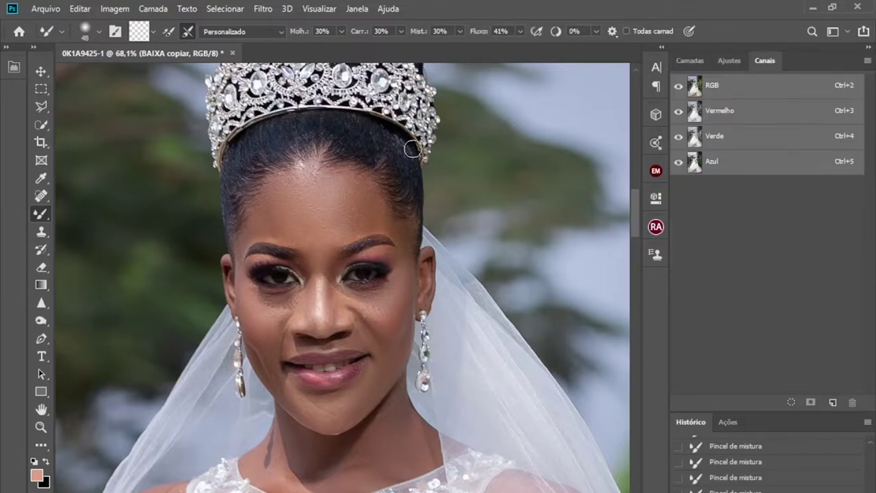
left_click(730, 62)
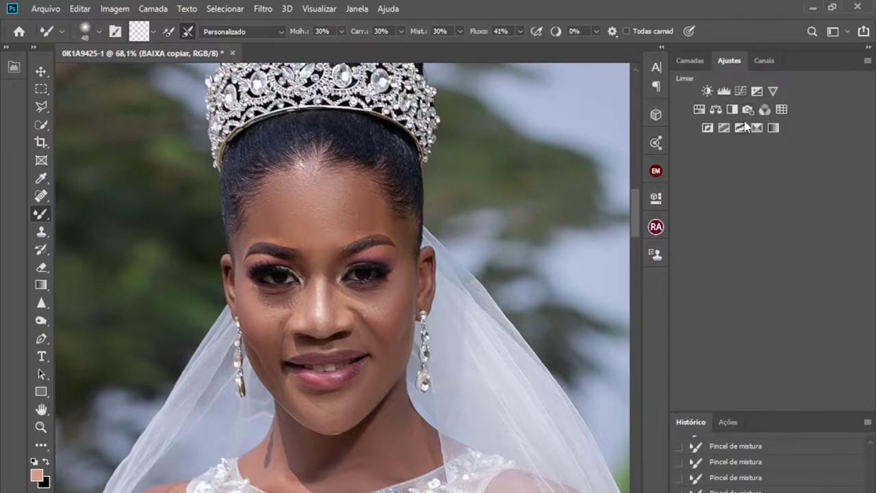
left_click(741, 92)
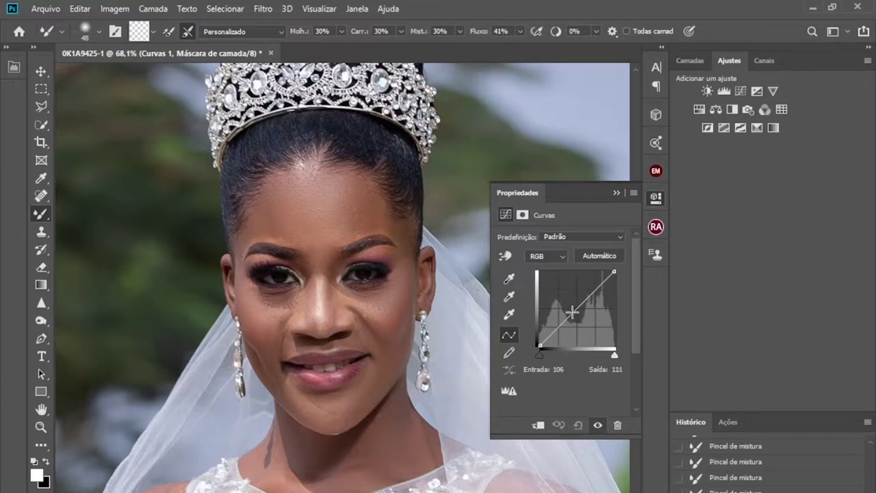
left_click_drag(572, 312, 573, 308)
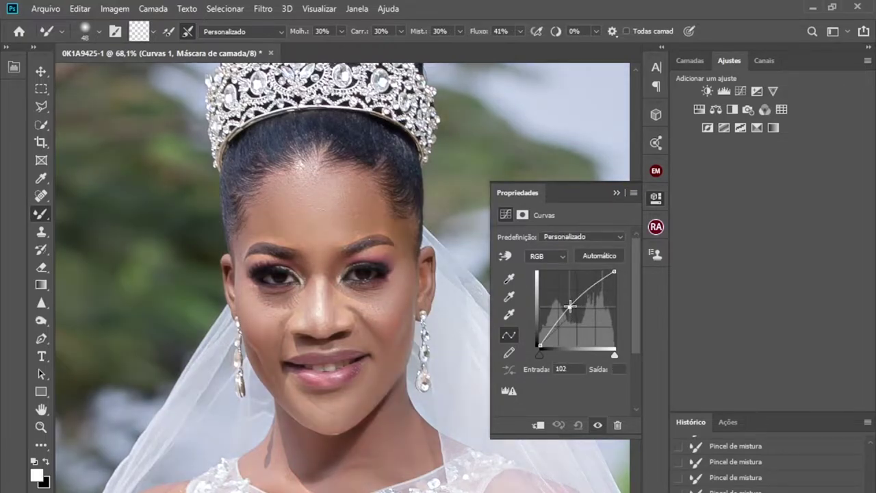
left_click_drag(569, 306, 572, 306)
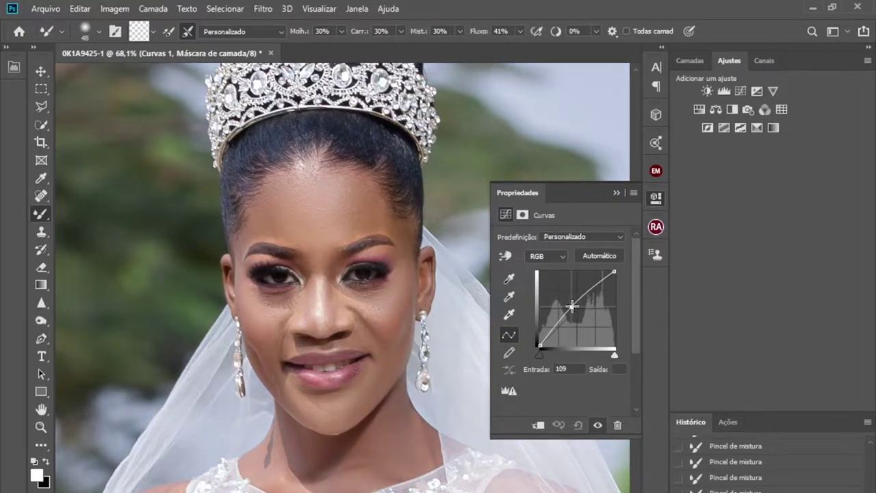
left_click(616, 194)
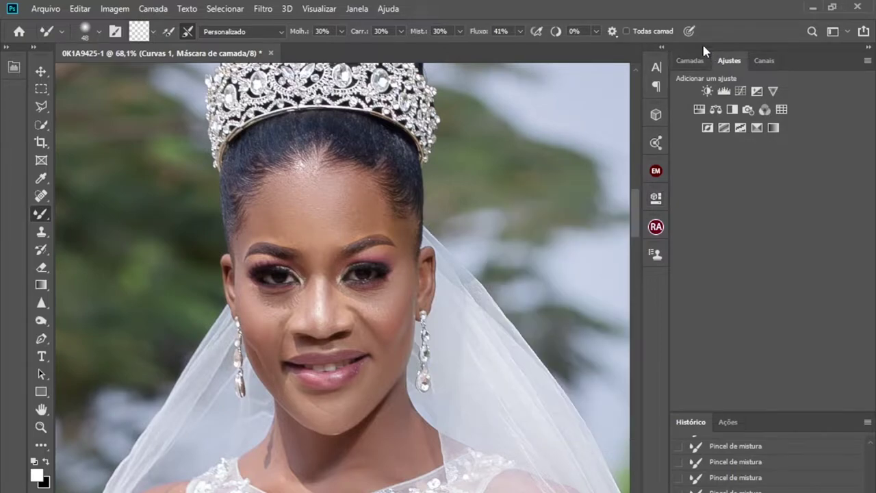
Add a second Curves layer and pull its midpoint down to darken the photo
left_click(740, 92)
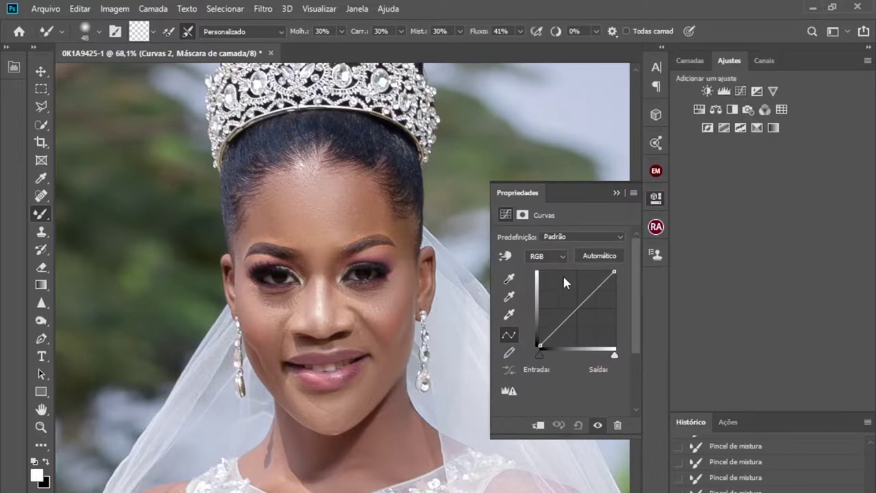
left_click(578, 309)
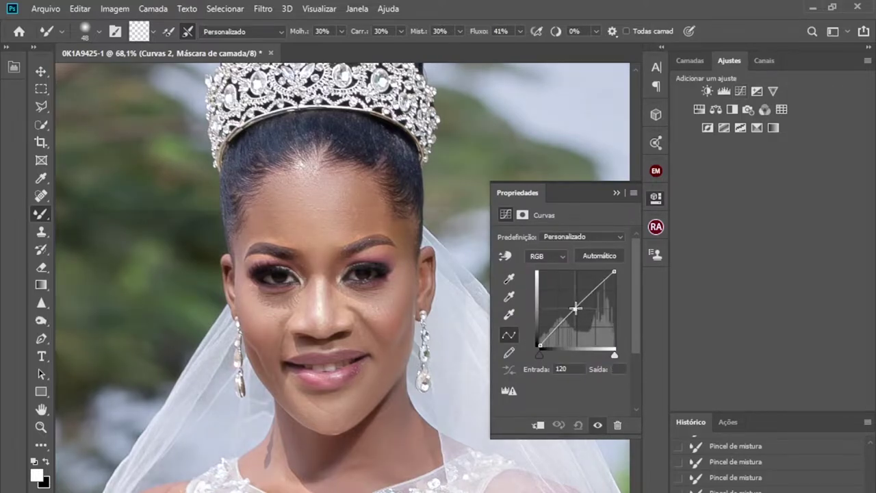
left_click_drag(579, 309, 580, 315)
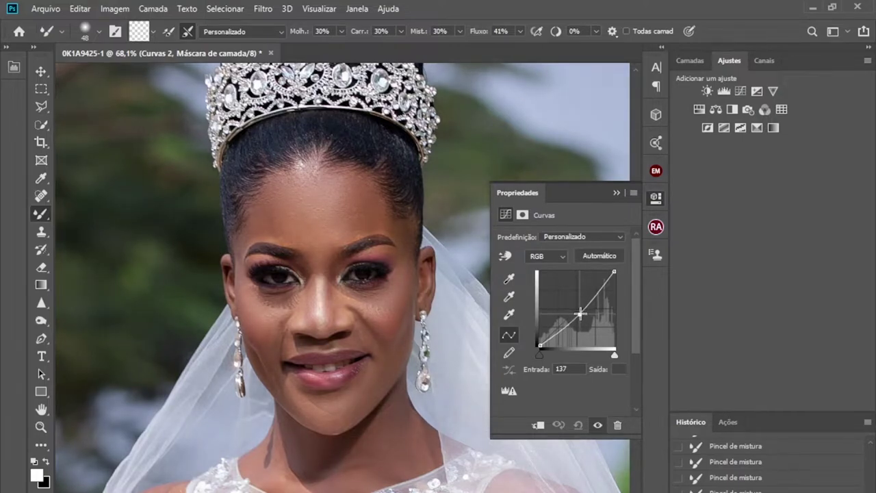
left_click(616, 193)
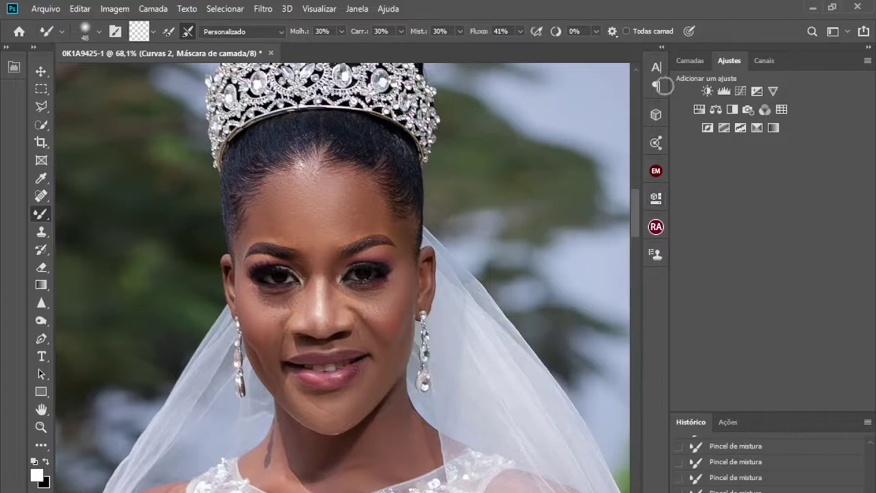
left_click(691, 60)
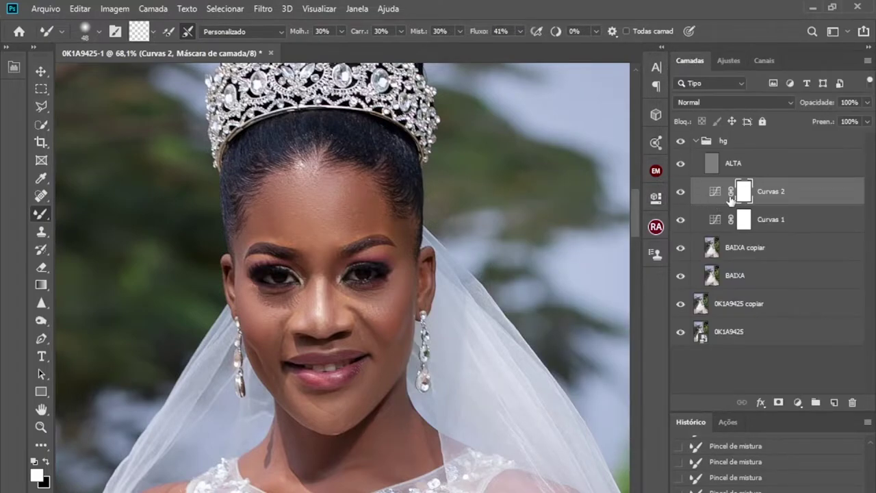
Check Curvas 2's effect, then rename the two Curves layers pretos and b
left_click(682, 194)
left_click(682, 194)
double_click(768, 191)
type("pretos")
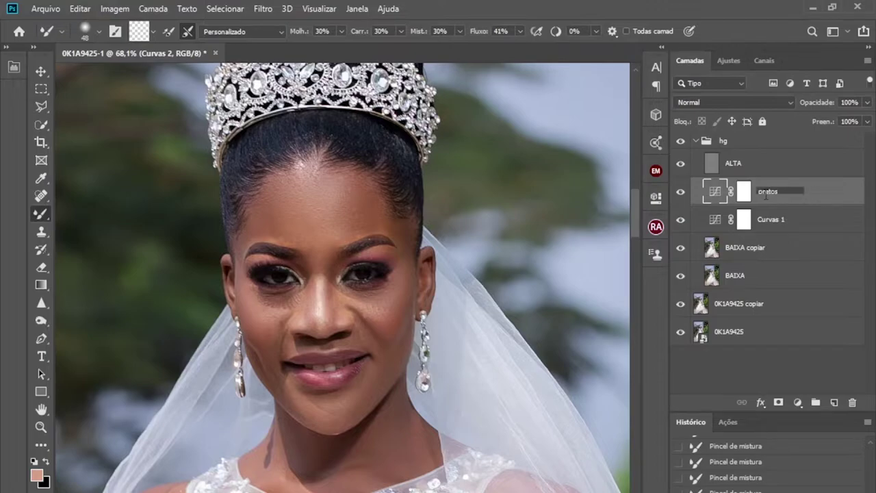
key("Return")
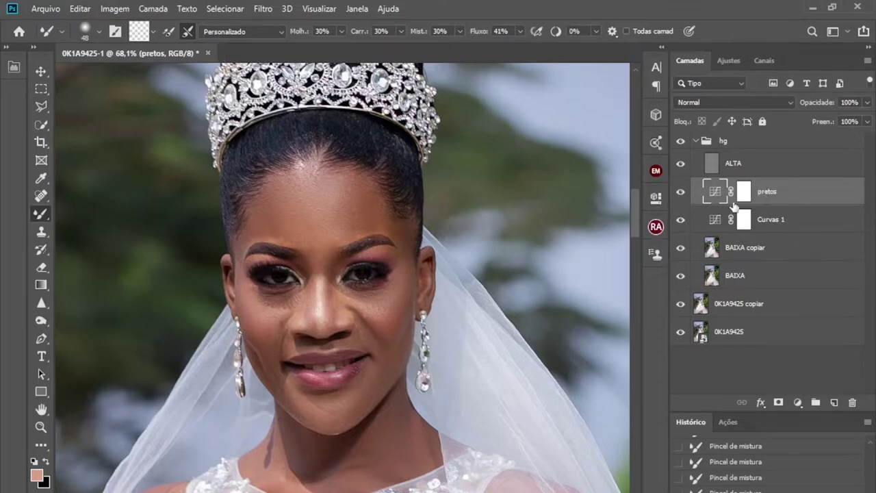
double_click(772, 226)
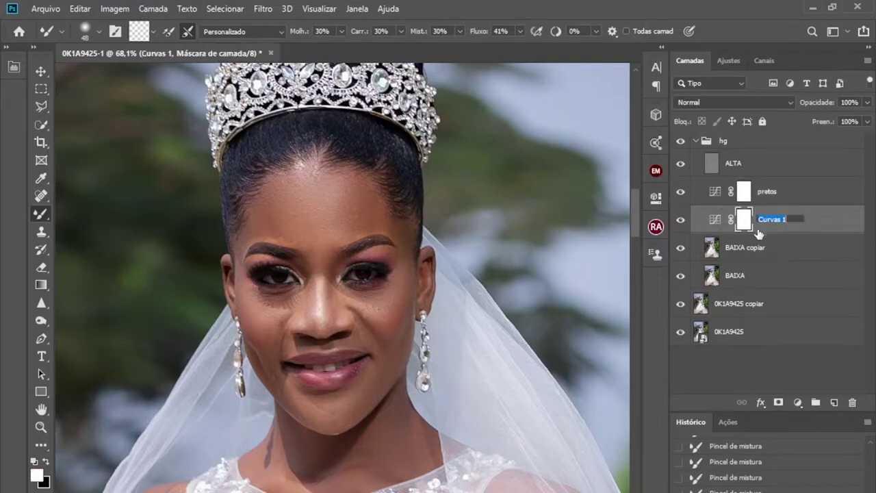
type("b")
key("Return")
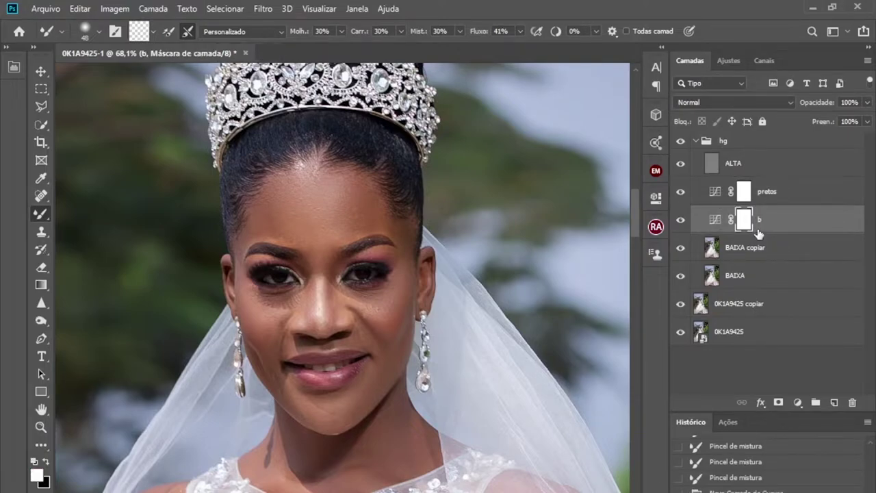
Invert the pretos and b layer masks to black with Ctrl+I
left_click(748, 192)
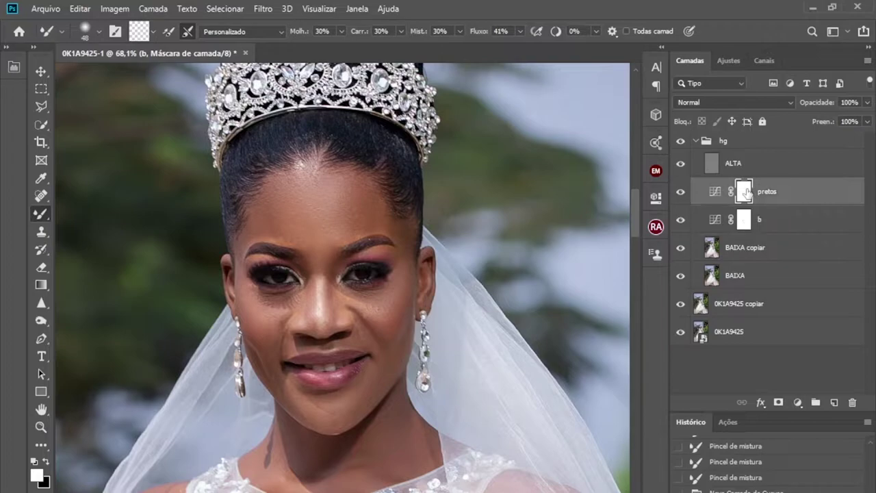
key("ctrl+i")
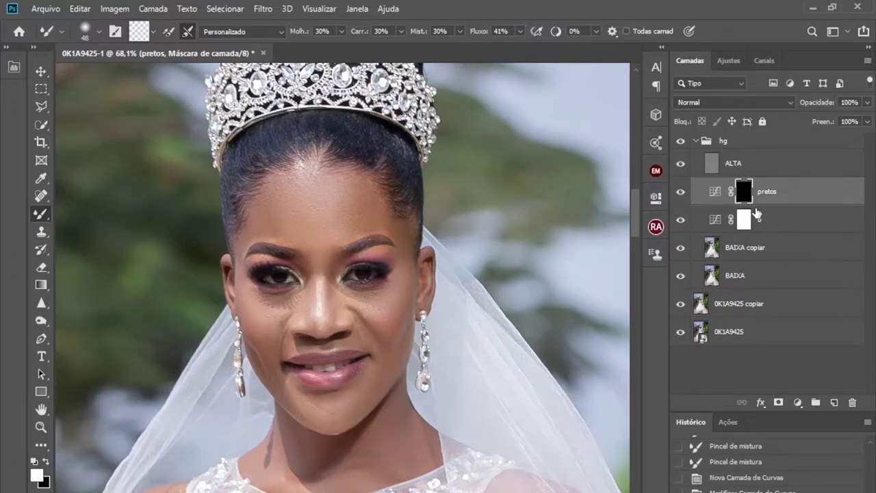
left_click(743, 220)
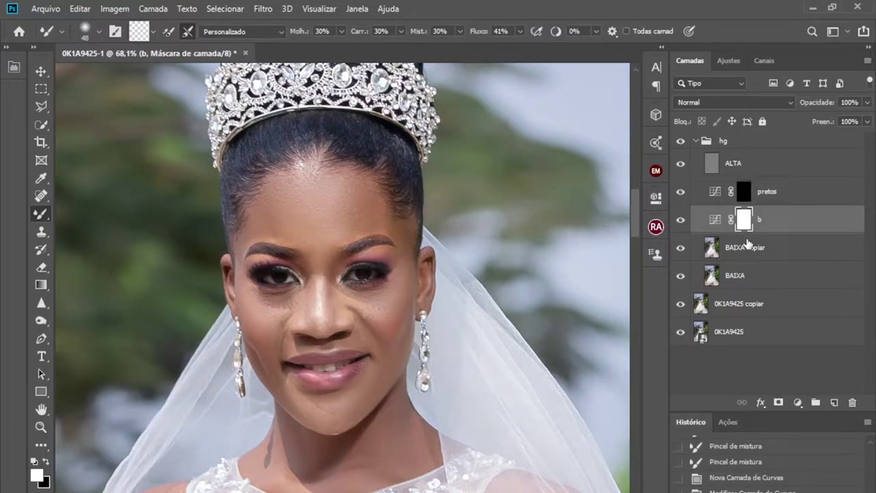
key("ctrl+i")
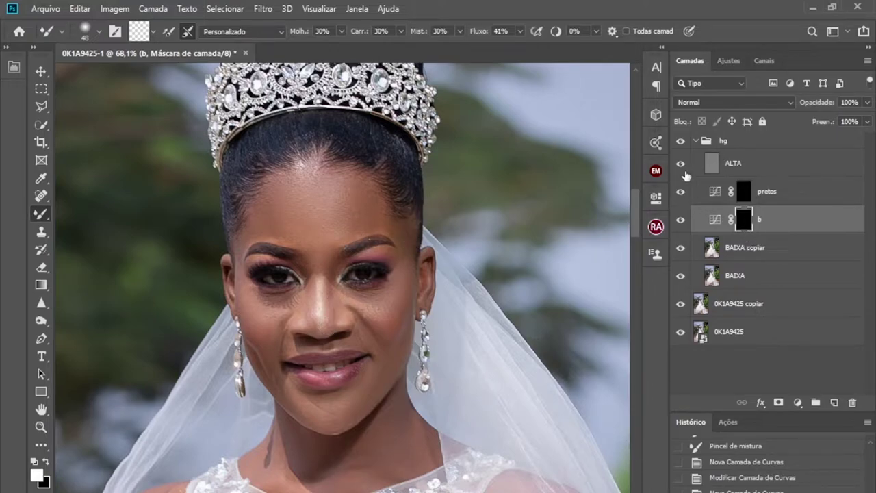
Reselect the pretos mask and switch to the standard Brush tool
left_click(742, 195)
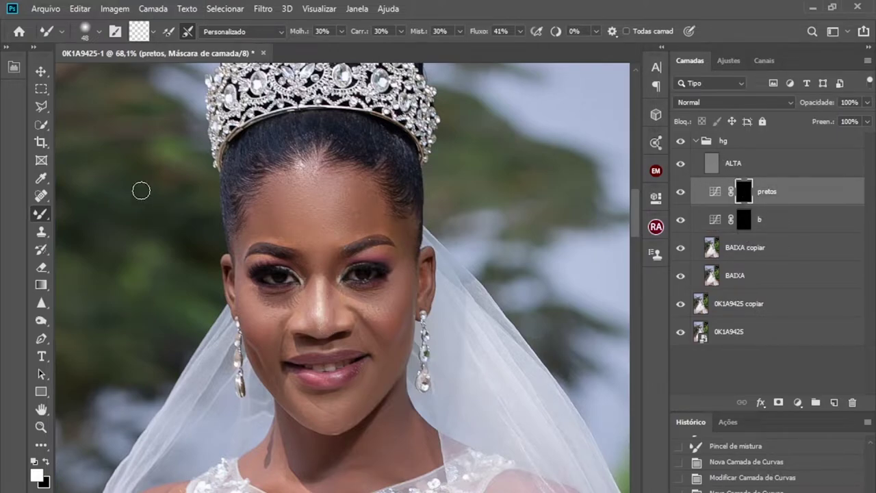
right_click(39, 218)
left_click(127, 213)
Set the Brush to 8% flow at 62 px and target the b layer mask
scroll(353, 189, "up", 2)
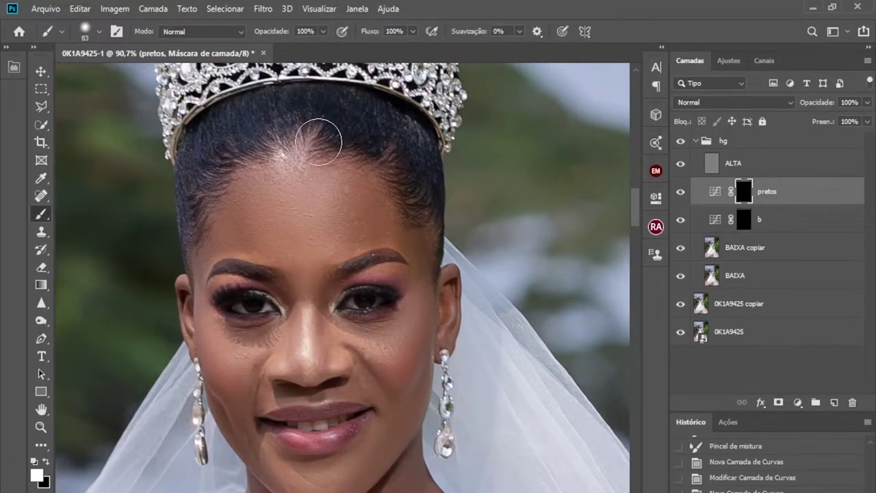
left_click_drag(296, 179, 306, 180)
left_click(411, 31)
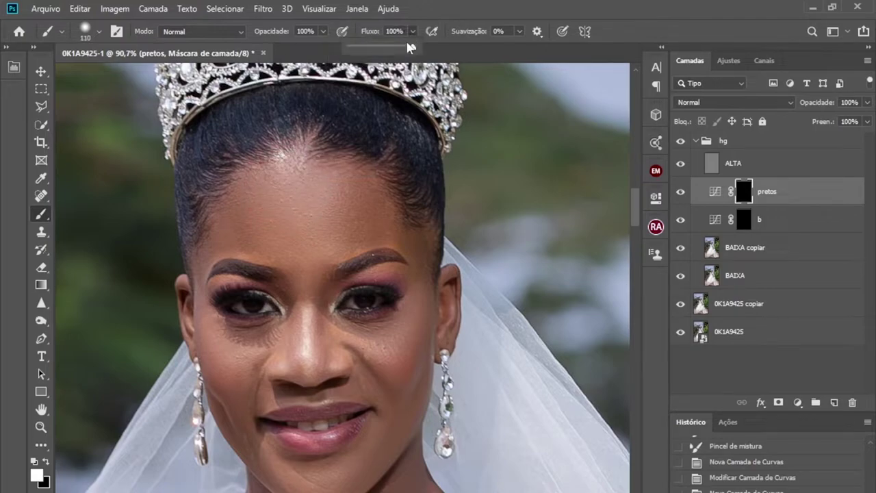
left_click_drag(413, 47, 352, 66)
left_click_drag(356, 69, 358, 68)
scroll(304, 221, "up", 3)
key("bracketleft")
key("bracketleft")
key("bracketleft")
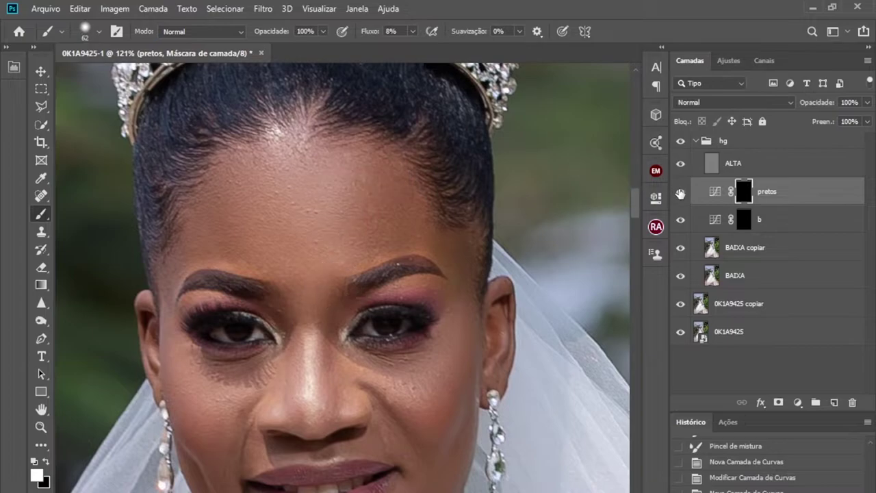
scroll(428, 314, "down", 1)
left_click(753, 221)
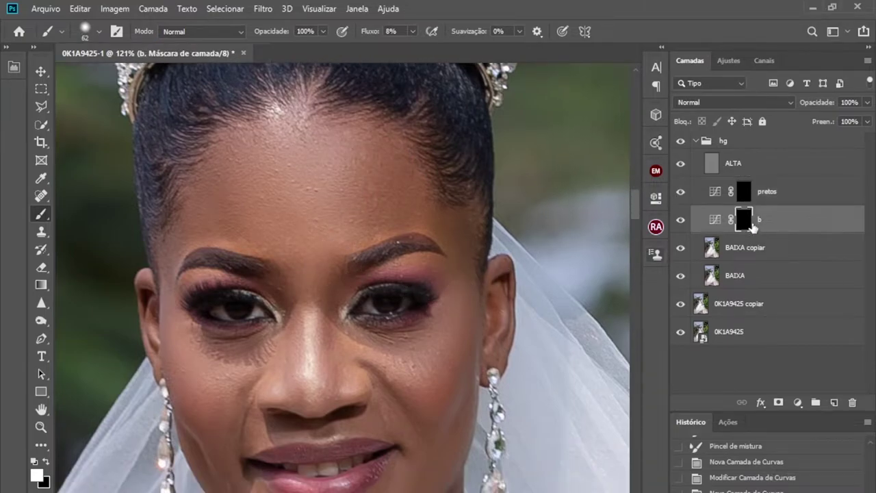
Paint white on the b mask at 39-47 px across the cheek and under the left eye
scroll(383, 301, "down", 2)
key("bracketleft")
key("bracketleft")
key("bracketleft")
right_click(385, 299, "alt")
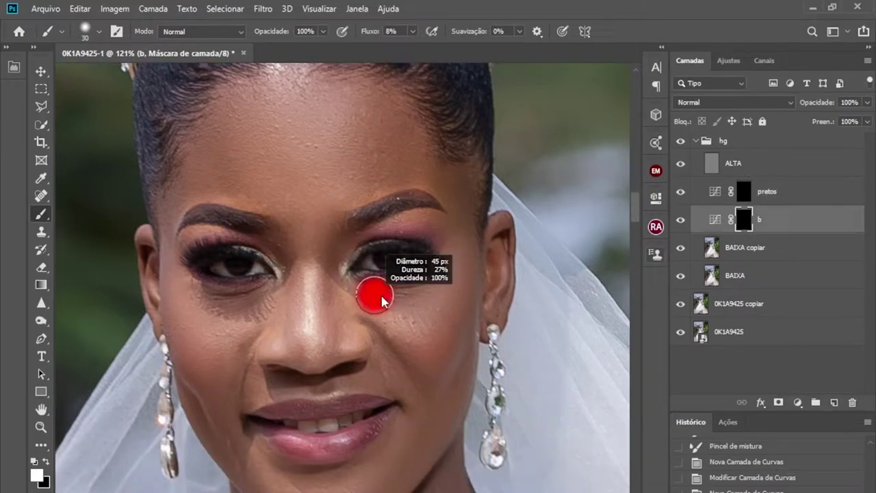
left_click_drag(372, 278, 454, 271)
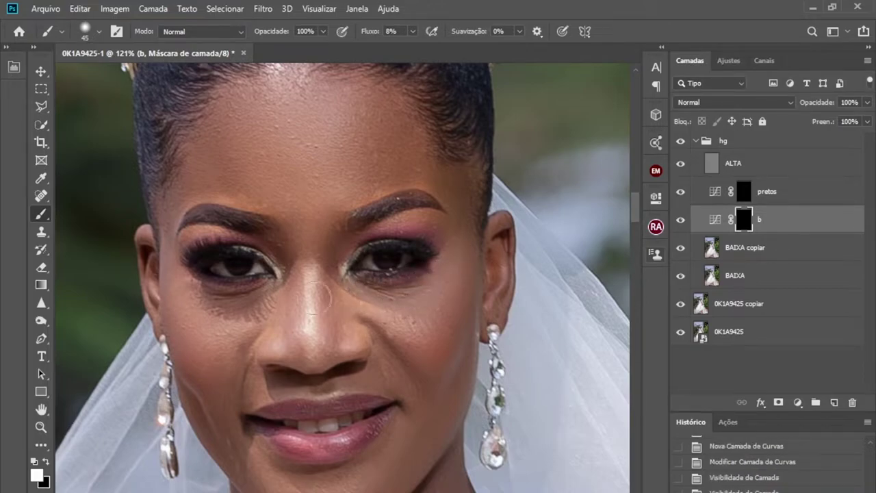
right_click(288, 287, "alt")
left_click_drag(245, 303, 231, 319)
right_click(231, 319, "alt")
right_click(208, 345, "alt")
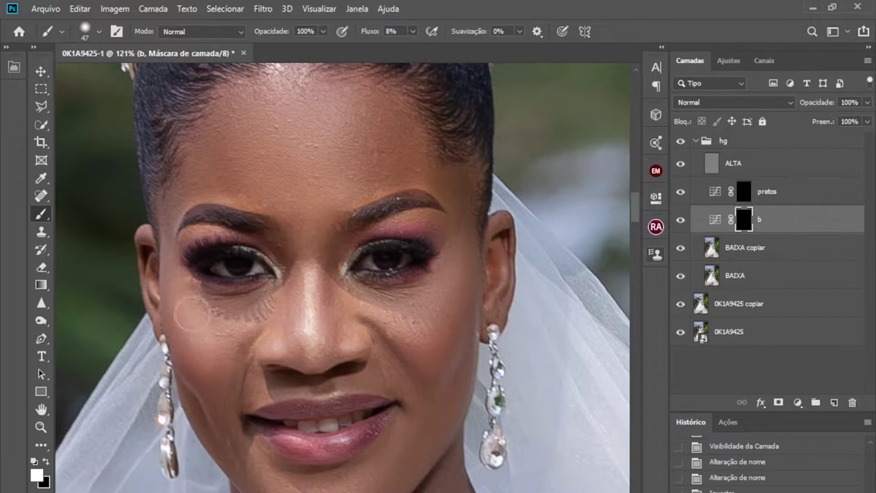
left_click_drag(203, 347, 203, 345)
Brighten more of the cheek on the b mask with a 47 px brush
right_click(212, 357, "alt")
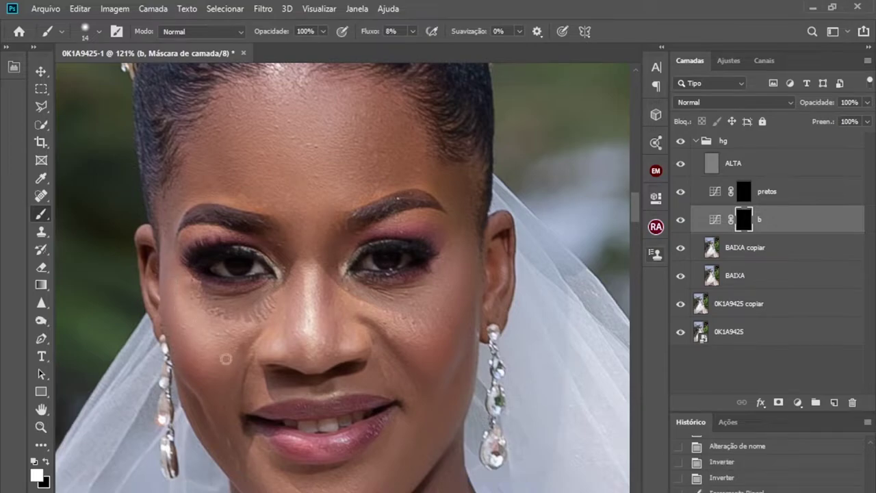
right_click(219, 349, "alt")
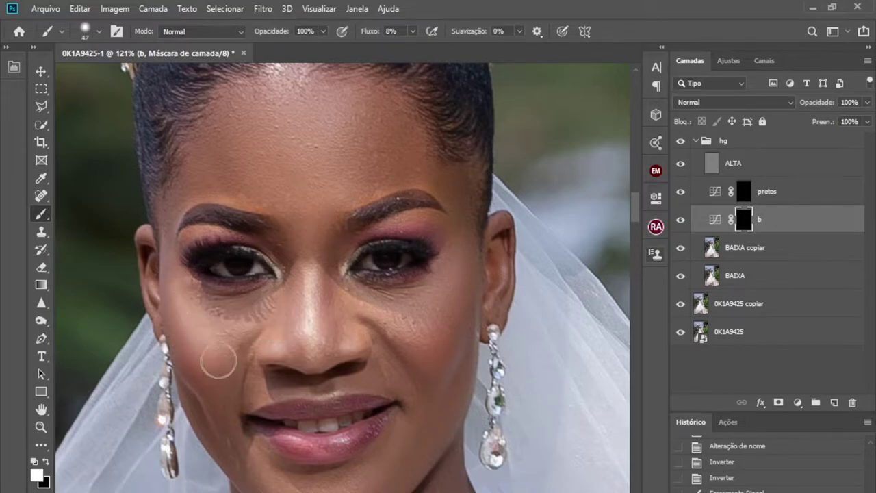
left_click_drag(219, 358, 235, 348)
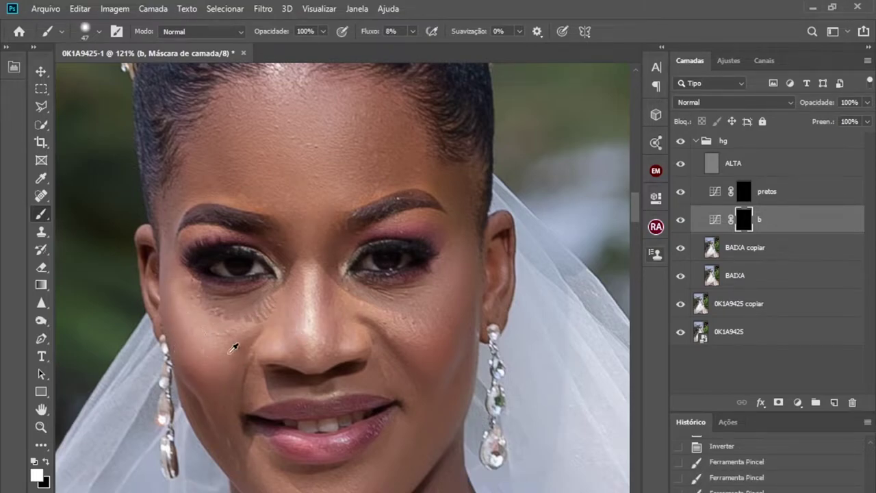
right_click(235, 348, "alt")
Resize the brush between 47 and 12 px to touch up the other cheek and around the nose
right_click(421, 299, "alt")
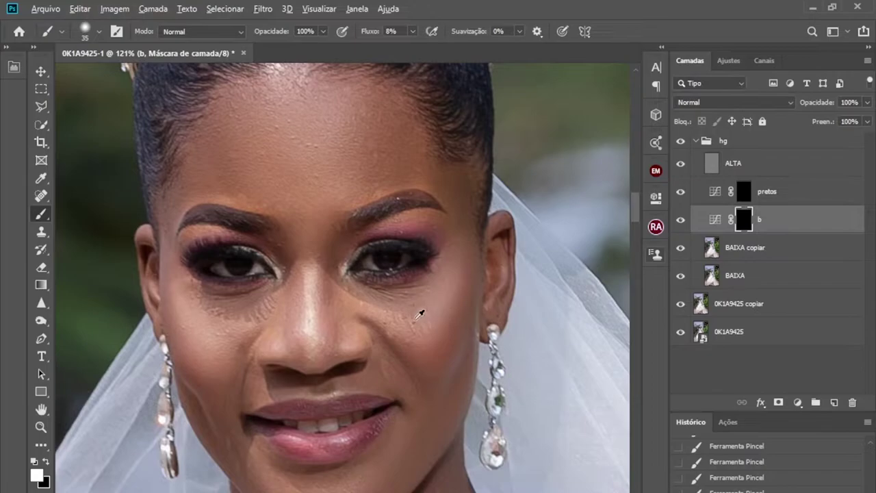
right_click(453, 290, "alt")
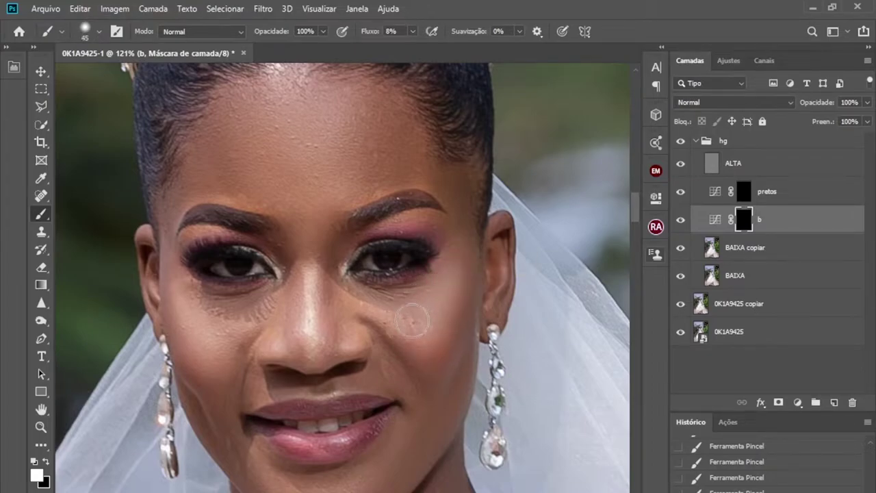
right_click(450, 308, "alt")
right_click(455, 301, "alt")
right_click(332, 332, "alt")
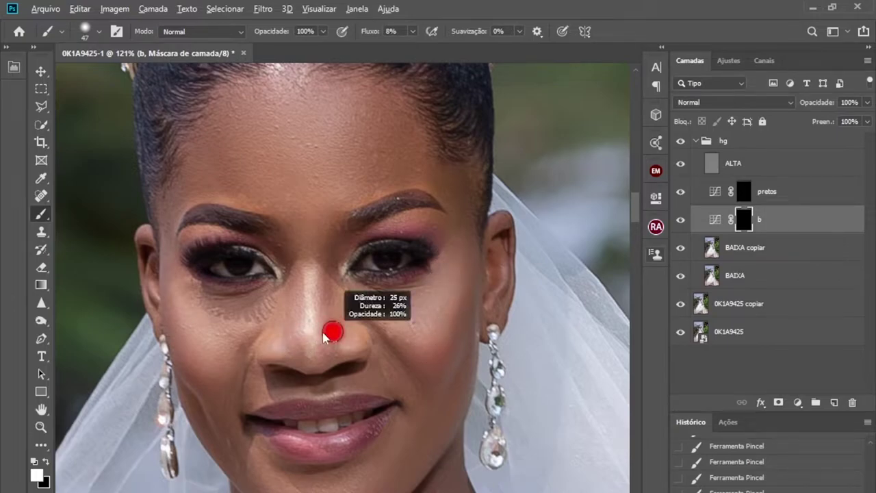
scroll(272, 357, "up", 3, "alt")
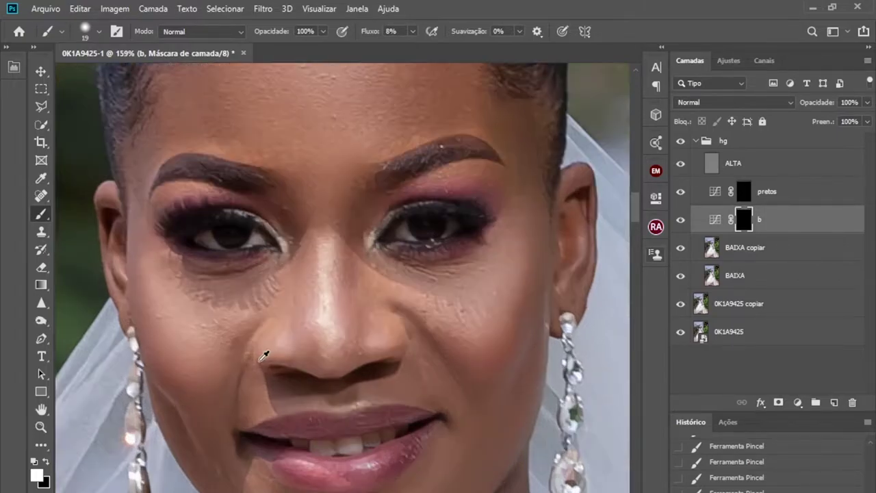
right_click(333, 345, "alt")
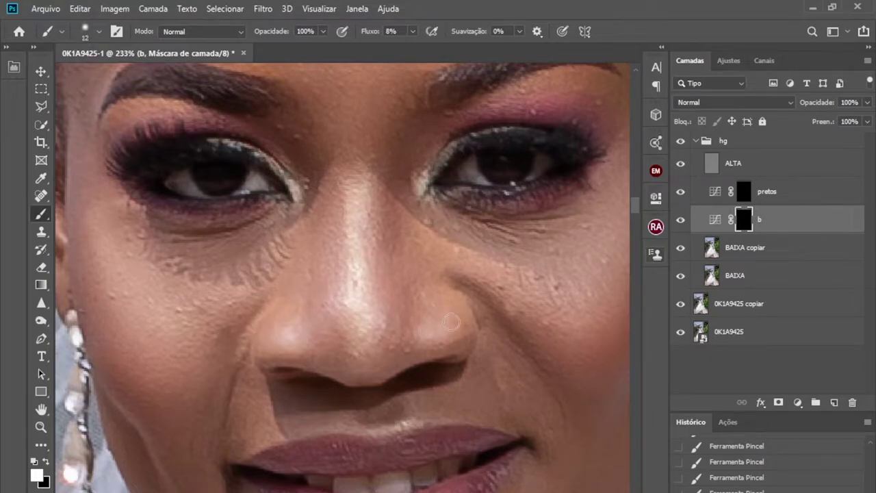
scroll(333, 211, "up", 5)
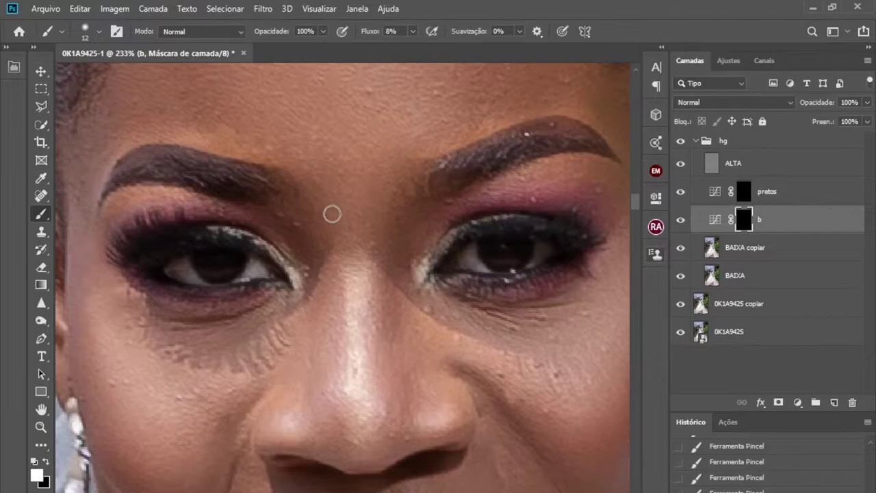
right_click(346, 237, "alt")
Brighten the crease across the chin on the b mask with a 43 px brush
scroll(356, 341, "down", 5, "alt")
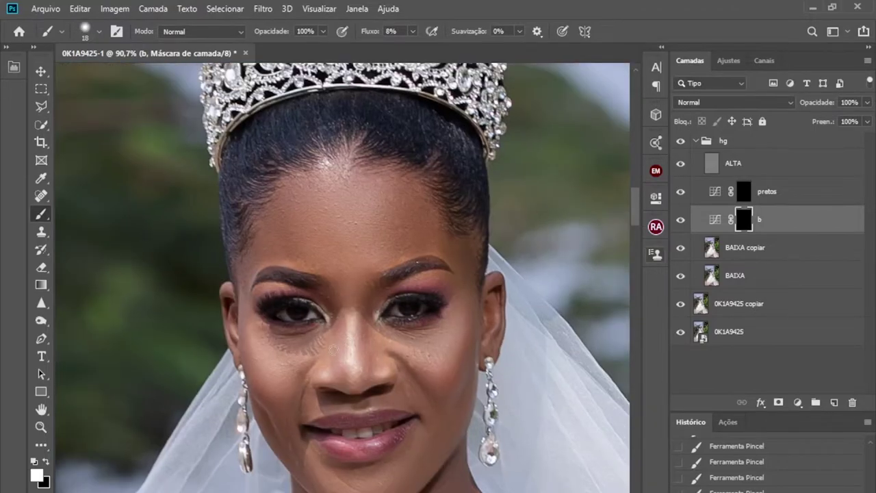
scroll(342, 370, "down", 3)
scroll(366, 367, "up", 3, "alt")
scroll(367, 350, "up", 1, "alt")
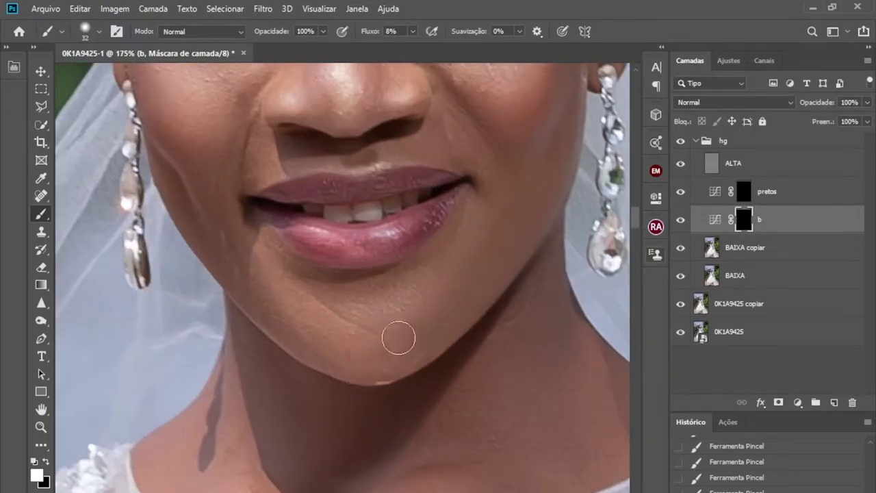
right_click(372, 345, "alt")
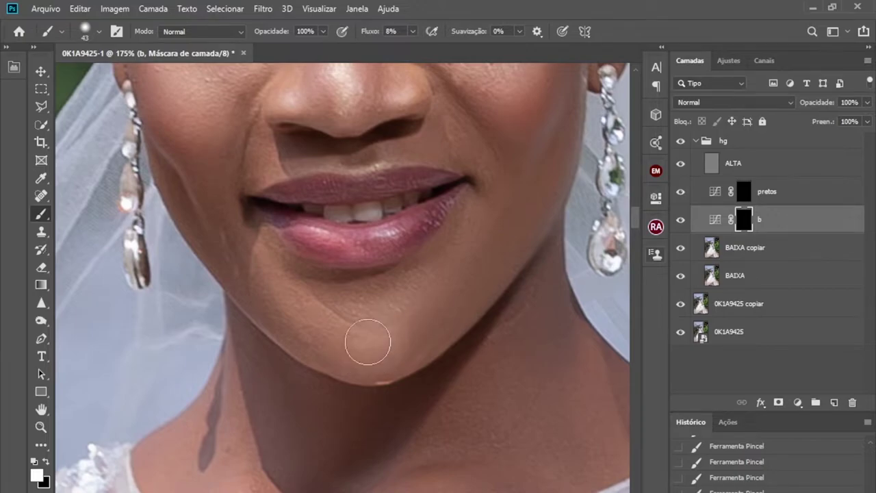
right_click(409, 329, "alt")
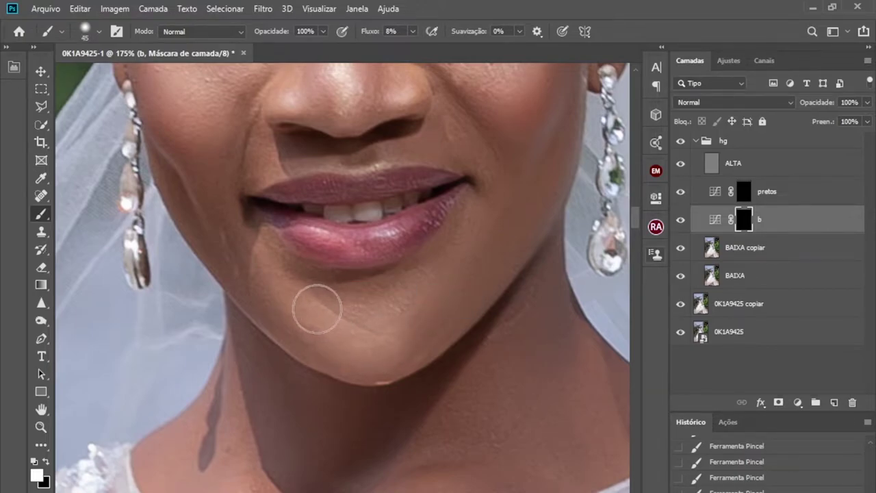
left_click_drag(330, 313, 366, 301)
Resize the brush to 10 px for fine mouth creases, then back up to 65 px
scroll(366, 301, "down", 2)
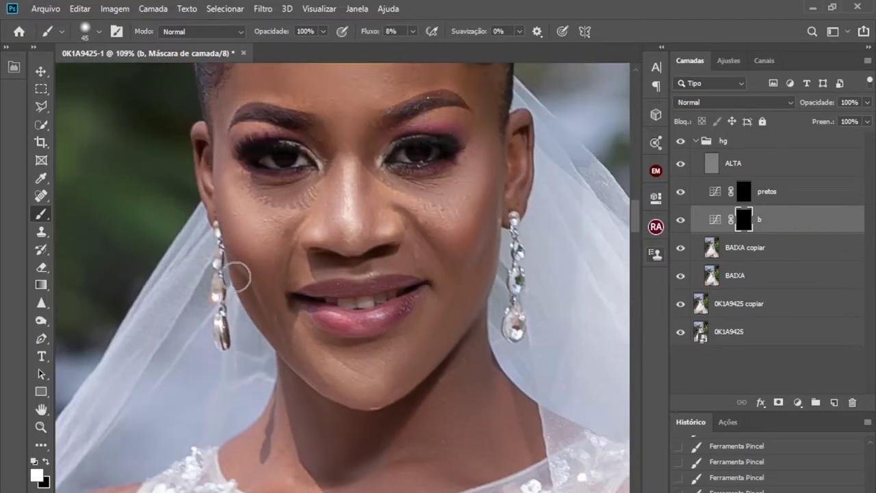
scroll(242, 289, "up", 2)
scroll(302, 239, "up", 3)
left_click_drag(302, 239, 240, 235)
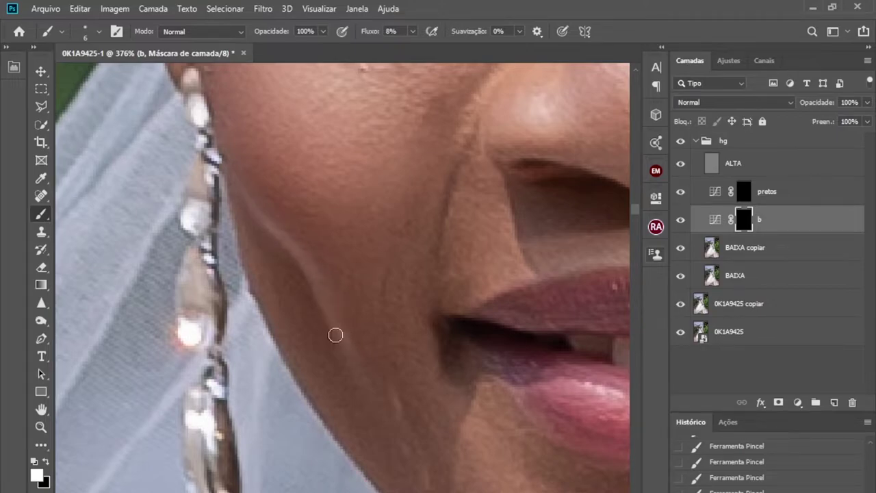
scroll(279, 262, "down", 3)
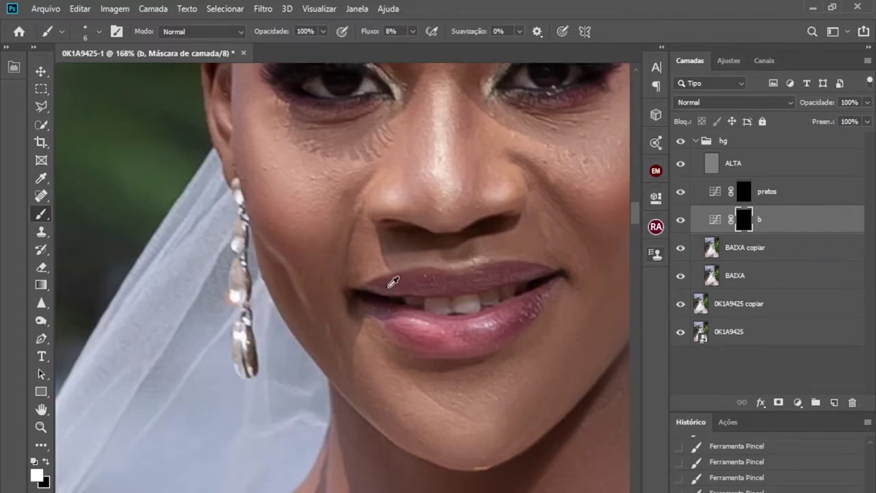
scroll(473, 277, "up", 1)
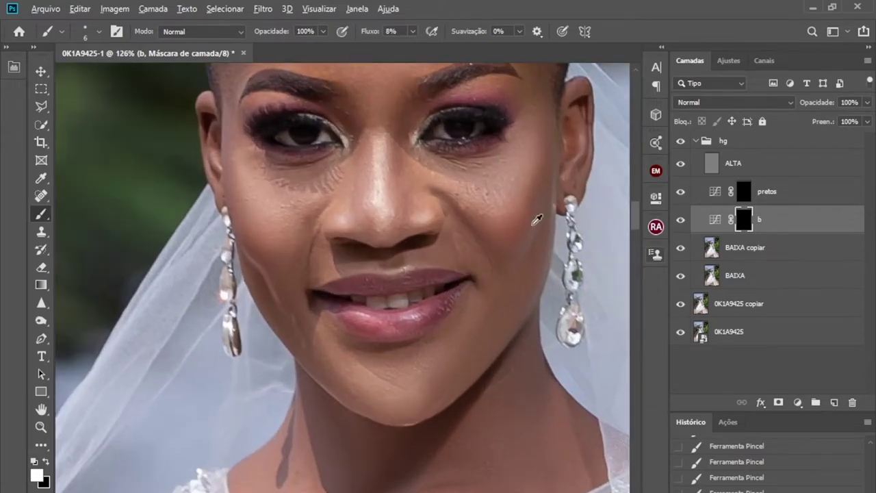
left_click_drag(538, 219, 537, 230)
scroll(497, 298, "down", 3)
left_click_drag(445, 260, 479, 267)
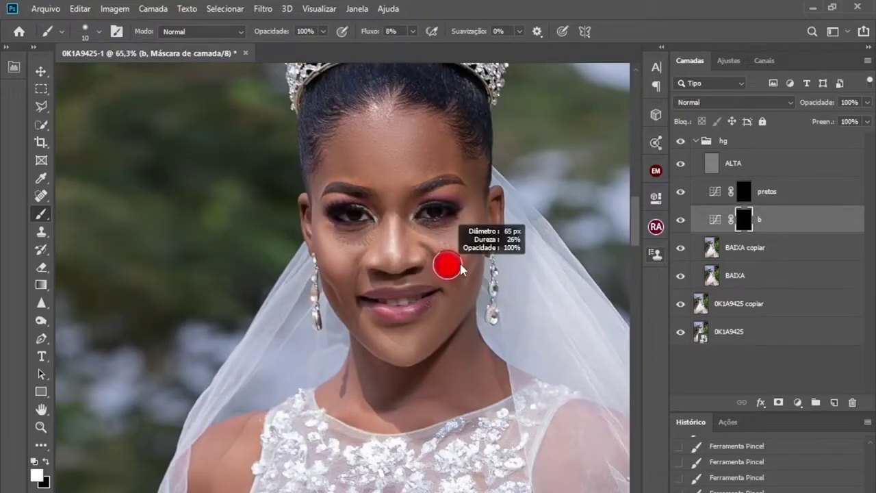
Paint the b mask along the neck and enlarge the brush for the shoulder
left_click(744, 194)
left_click(746, 226)
scroll(421, 292, "up", 2)
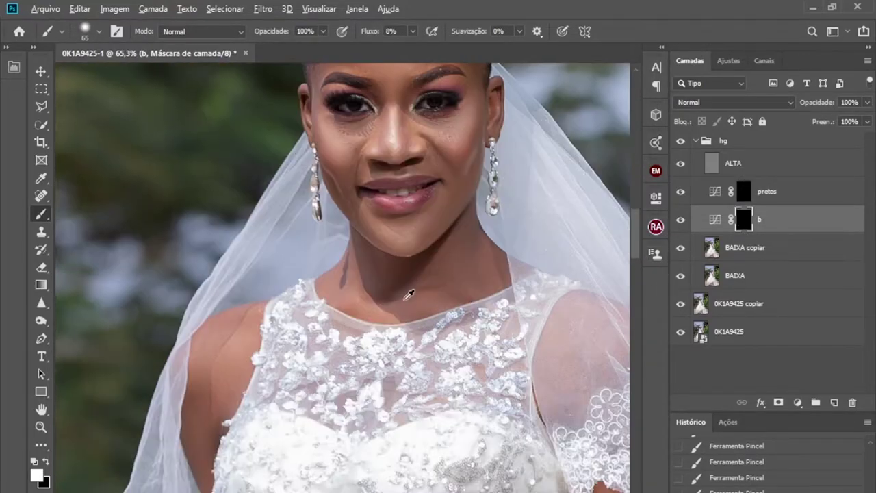
scroll(422, 292, "up", 1)
left_click_drag(454, 290, 422, 292)
key("bracketright")
key("bracketright")
key("bracketright")
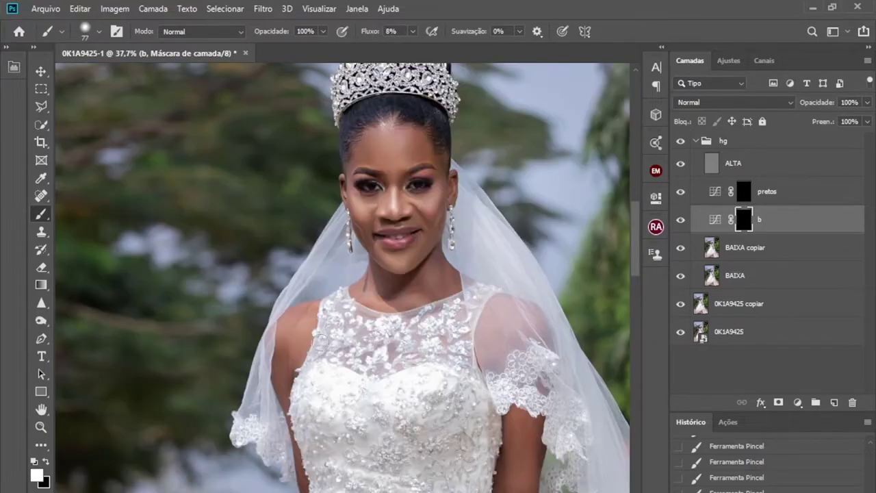
scroll(452, 265, "down", 5)
scroll(294, 277, "up", 4)
key("bracketright")
key("bracketright")
key("bracketright")
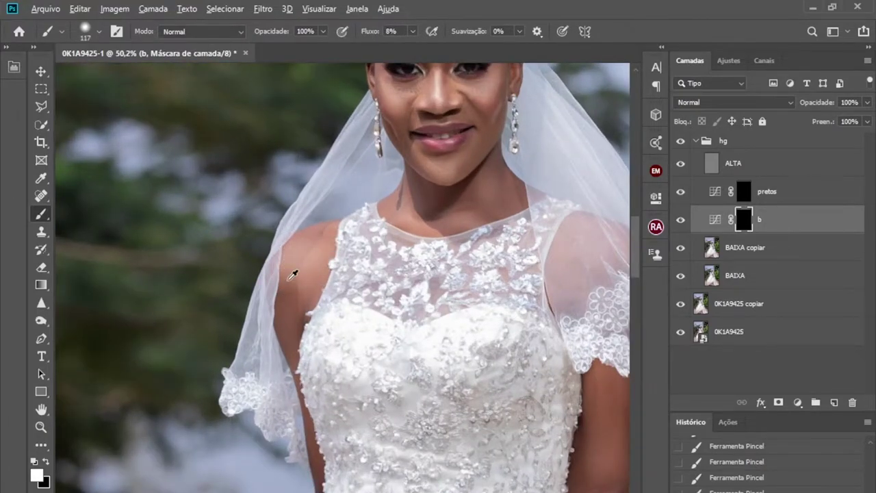
Move down to the ankle and lower leg, resizing the brush to brighten that skin
scroll(289, 274, "down", 3)
scroll(538, 274, "up", 3)
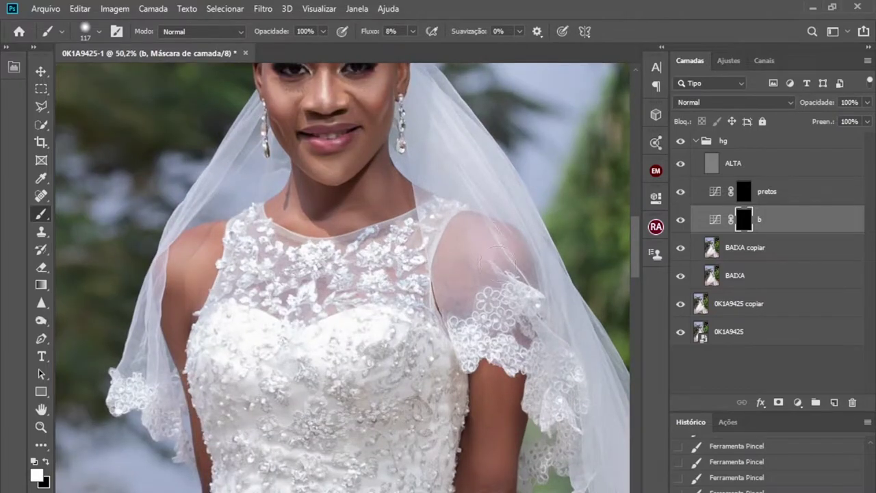
scroll(493, 294, "down", 3)
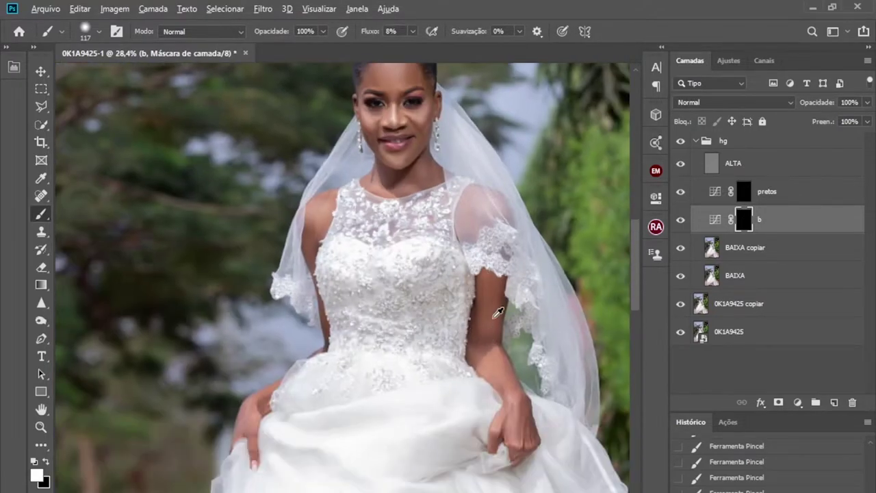
scroll(490, 322, "up", 3)
scroll(507, 340, "down", 2)
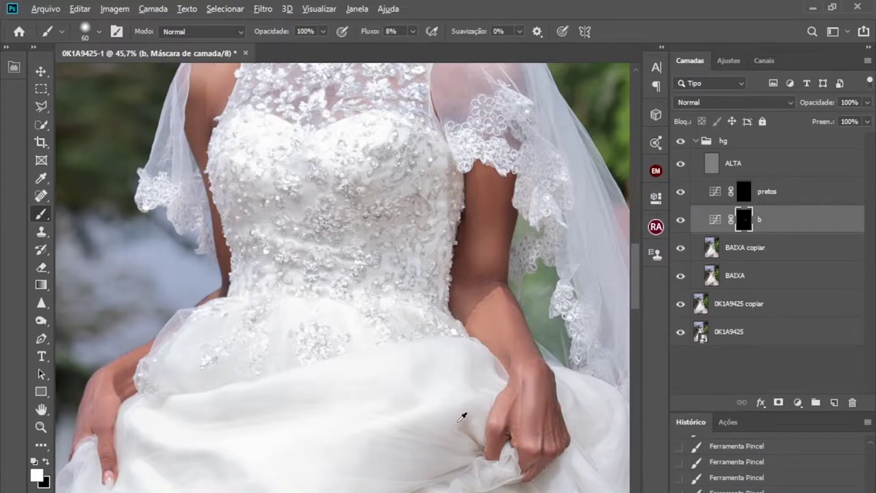
scroll(464, 417, "down", 2)
scroll(244, 384, "up", 3)
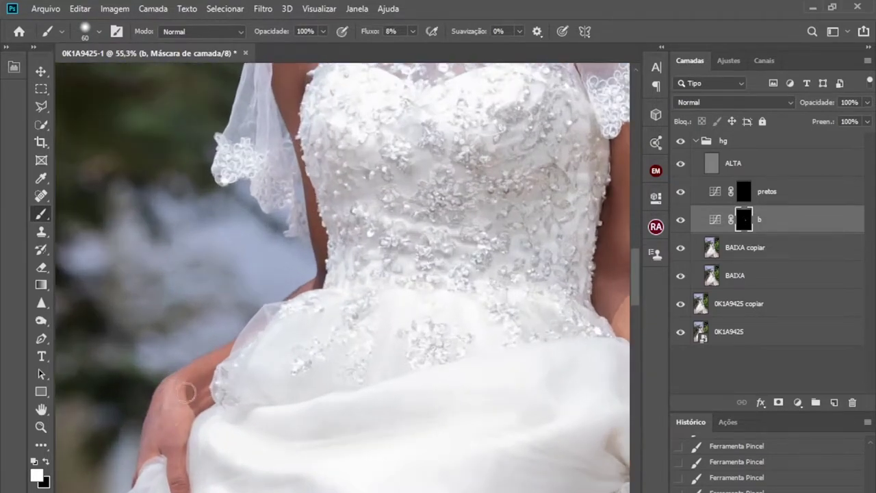
scroll(254, 358, "down", 5)
scroll(360, 370, "down", 3)
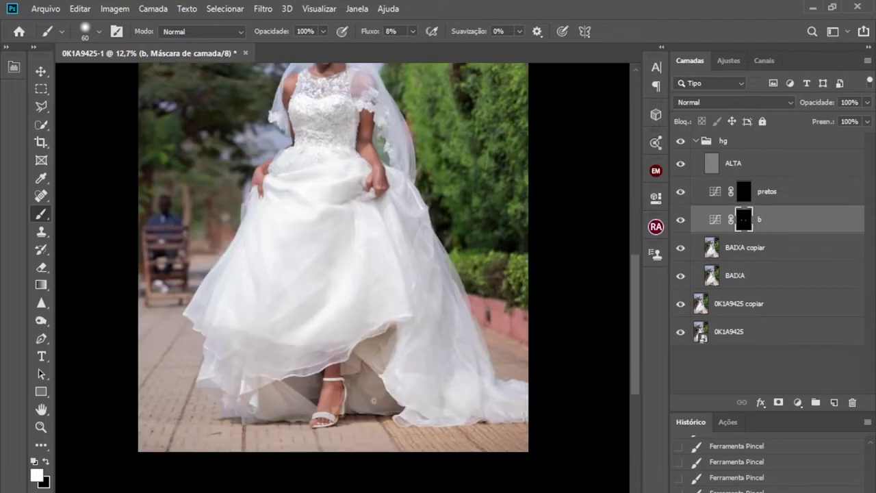
scroll(360, 371, "down", 1)
scroll(360, 371, "up", 3)
scroll(313, 343, "up", 2)
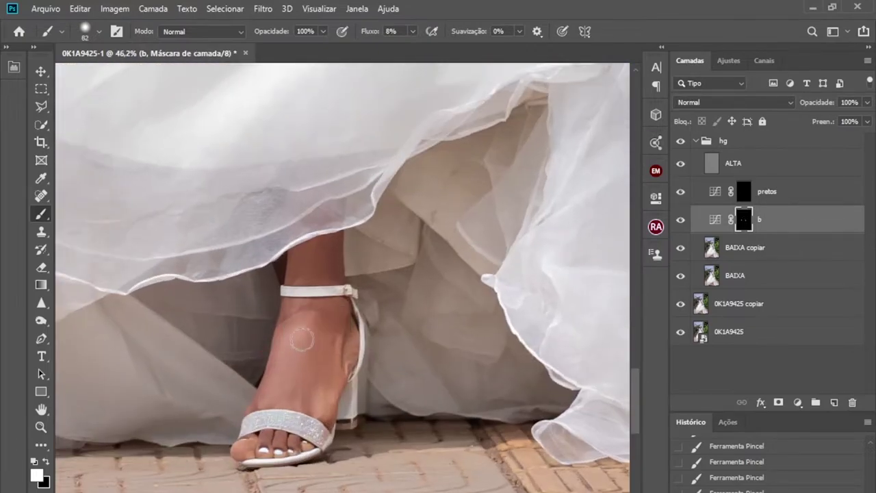
left_click_drag(329, 388, 324, 403)
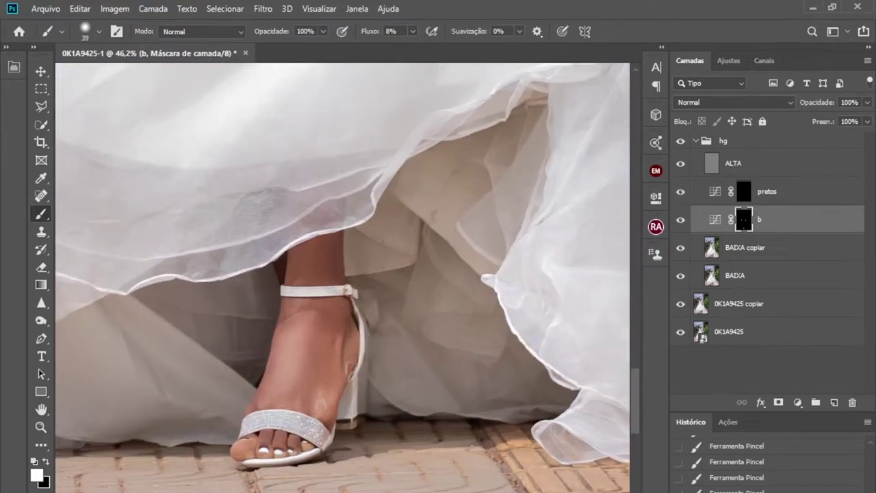
mouse_move(323, 239)
left_mouse_down()
mouse_move(313, 256)
mouse_move(319, 264)
left_mouse_up()
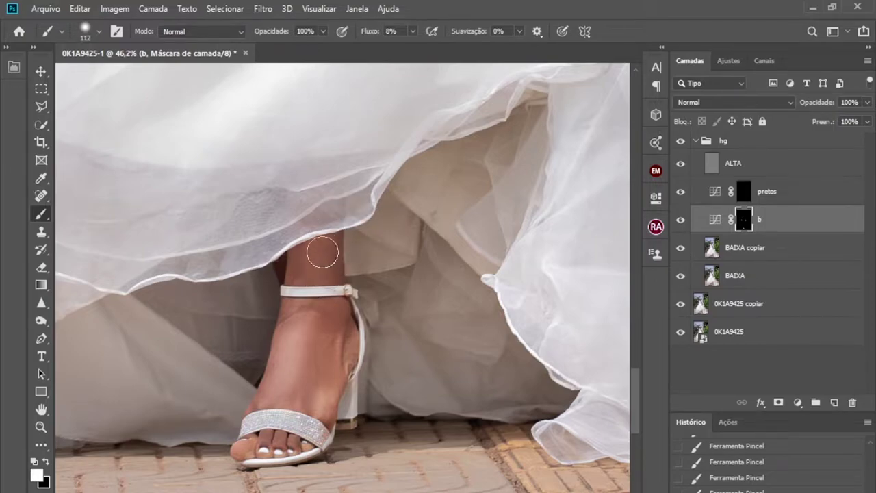
scroll(327, 280, "down", 3)
scroll(327, 280, "down", 2)
Lighten the skin under the eyebrow and over the outer eyelid on the b mask
scroll(336, 239, "up", 5)
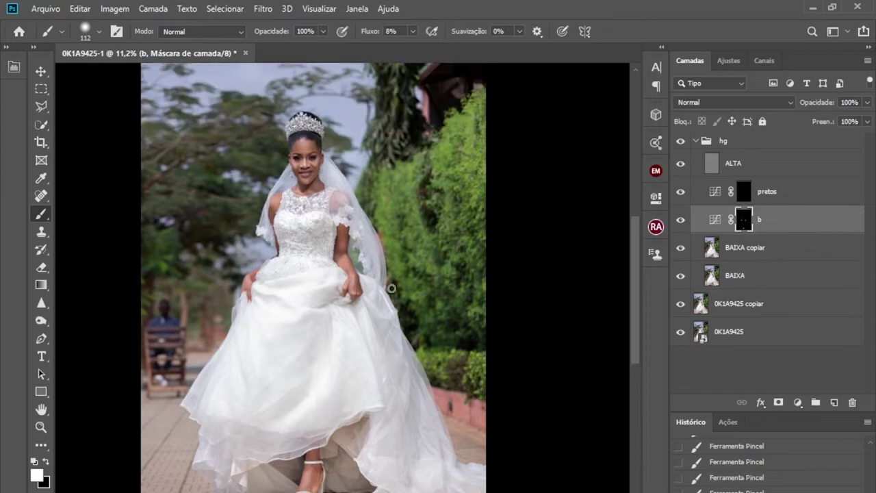
scroll(344, 206, "up", 1)
scroll(344, 206, "up", 2)
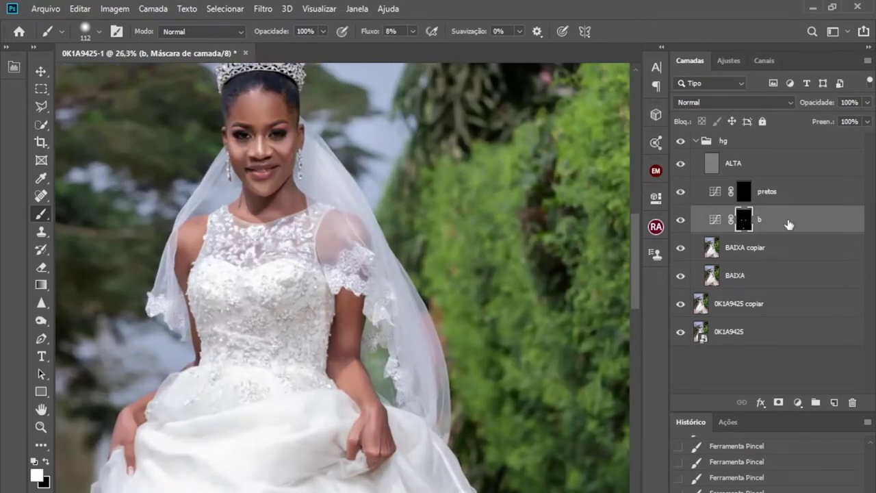
left_click(723, 200)
scroll(235, 133, "up", 3)
scroll(283, 146, "up", 2)
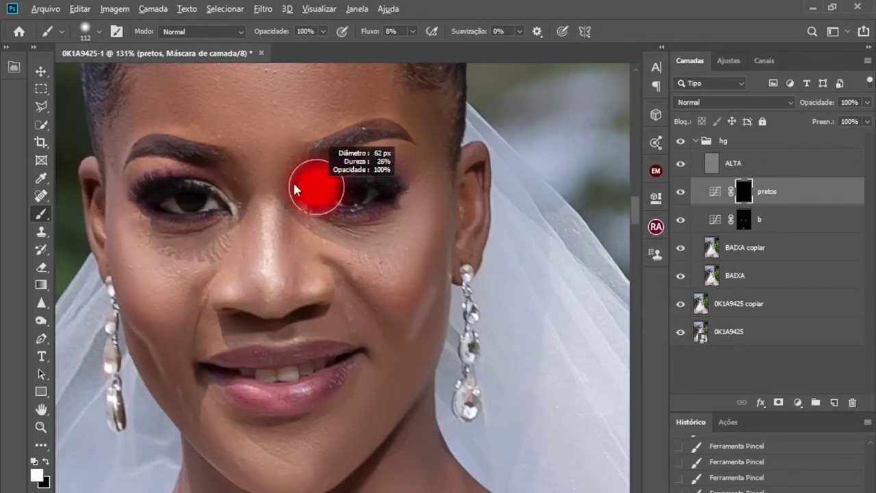
left_click_drag(294, 189, 273, 188)
left_click(745, 222)
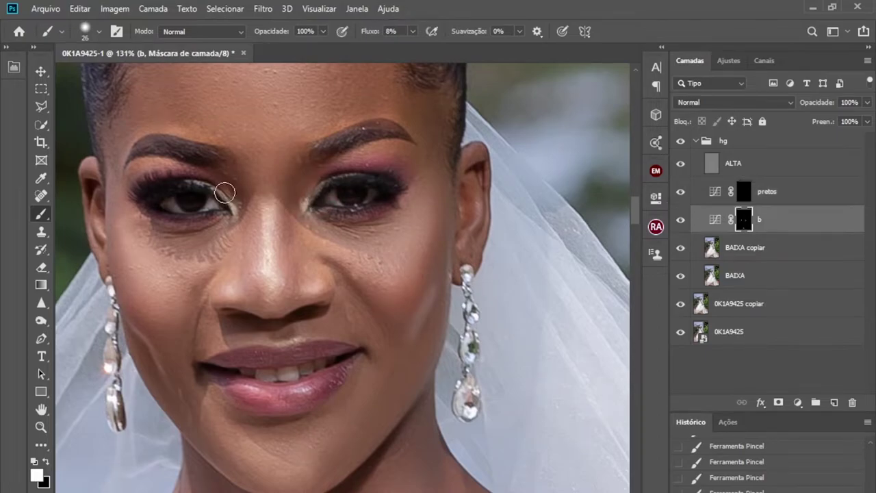
scroll(219, 192, "up", 2)
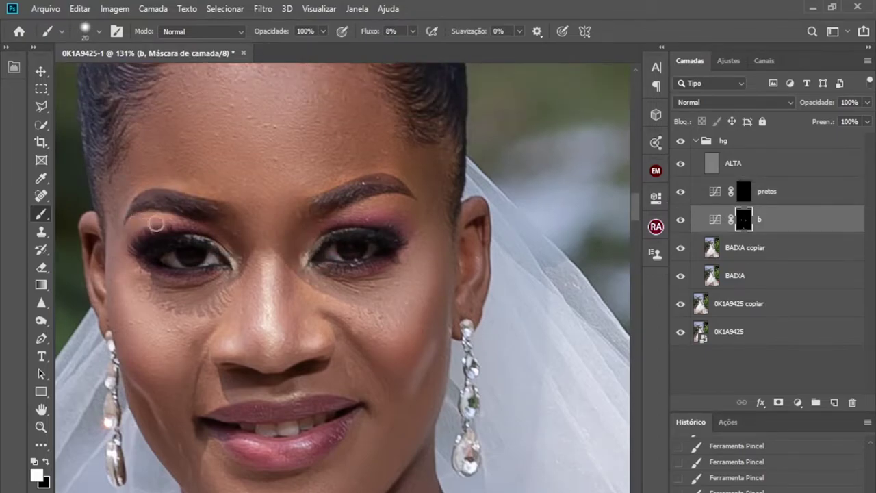
left_click_drag(143, 221, 154, 216)
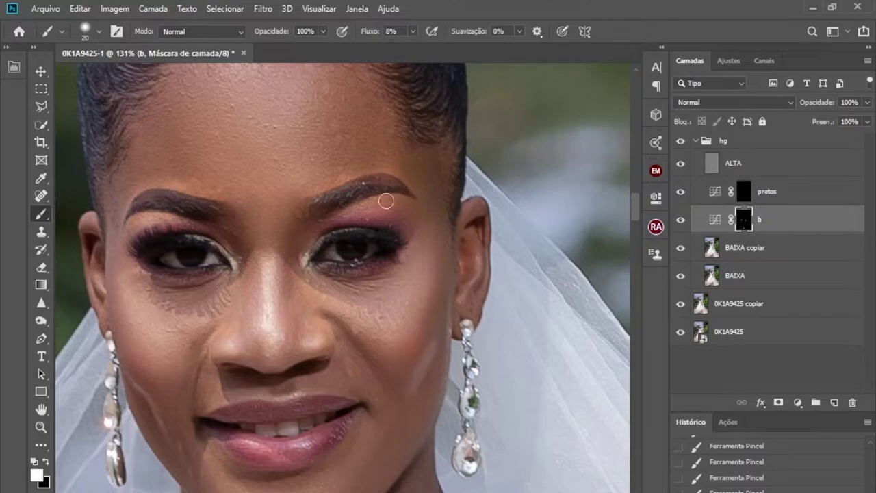
left_click_drag(384, 205, 404, 205)
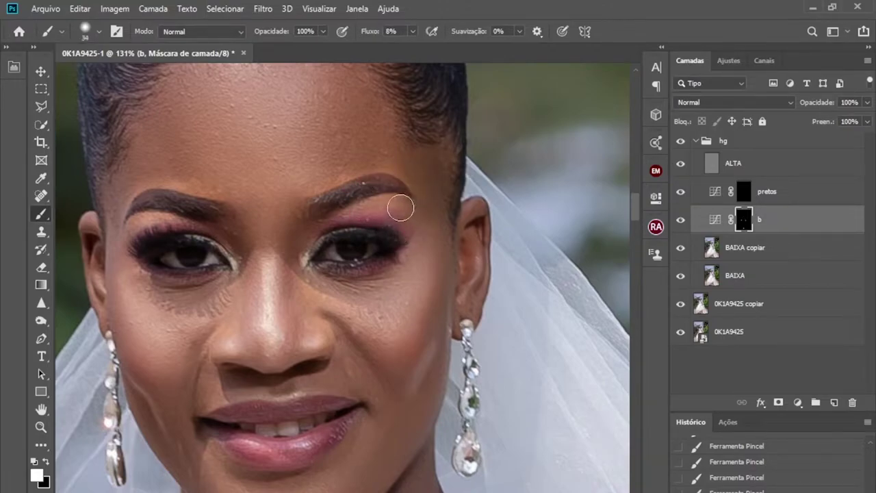
left_click_drag(393, 217, 388, 198)
Erase the b mask over the brow tail, then brush white to tone down the pink eyelid patch
left_click(41, 267)
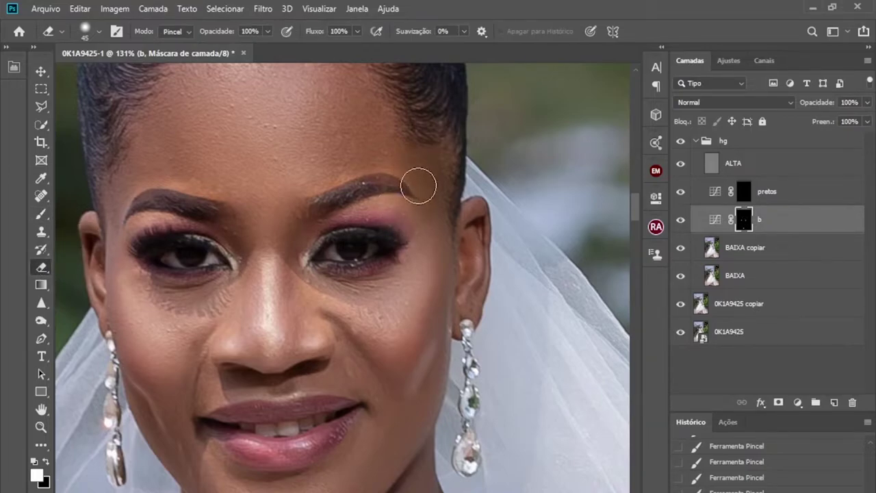
mouse_move(418, 186)
left_mouse_down()
mouse_move(401, 201)
mouse_move(407, 225)
left_mouse_up()
key("x")
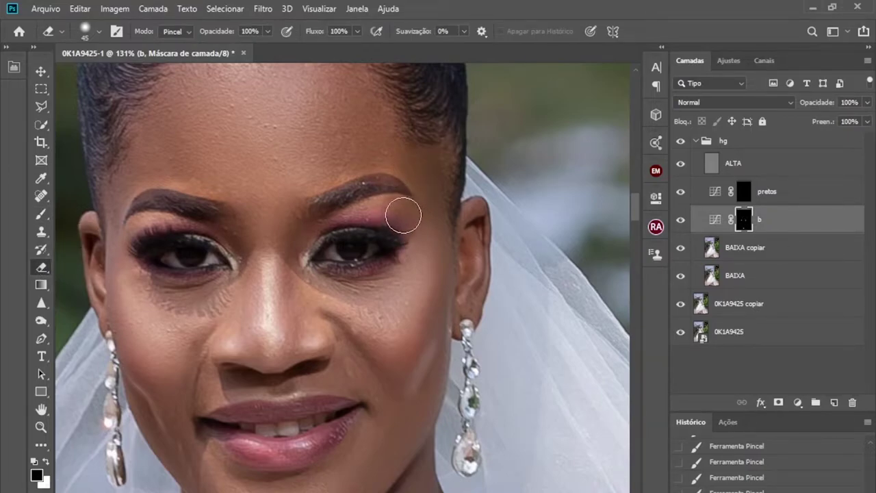
right_click(424, 211, "alt")
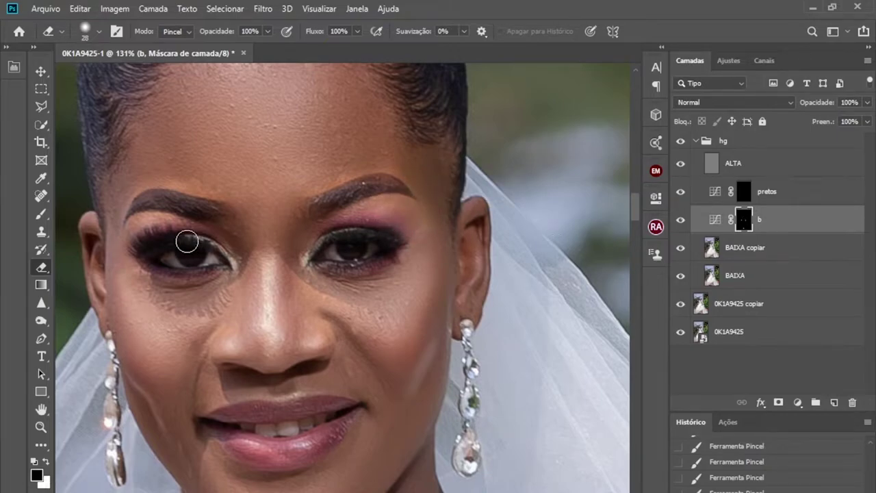
left_click(41, 214)
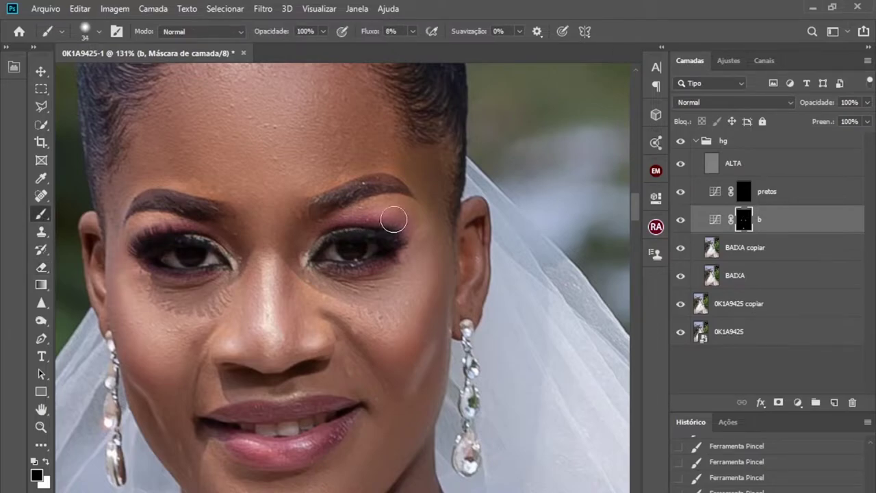
key("x")
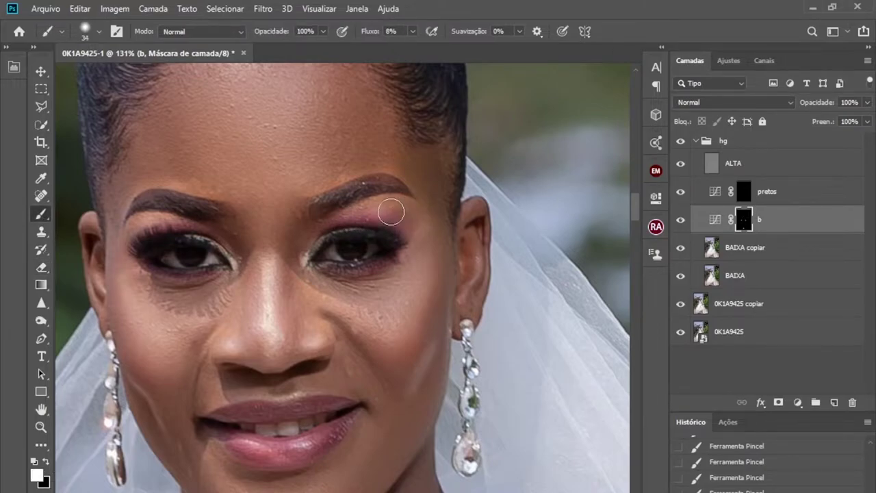
left_click_drag(398, 213, 397, 207)
scroll(382, 258, "down", 3)
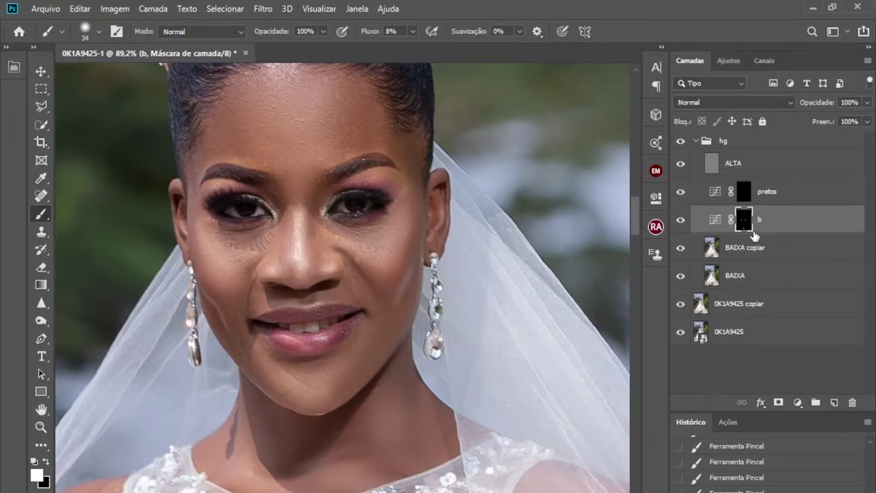
Select the pretos layer mask and size the brush for detail work
left_click(746, 196)
scroll(284, 223, "down", 2)
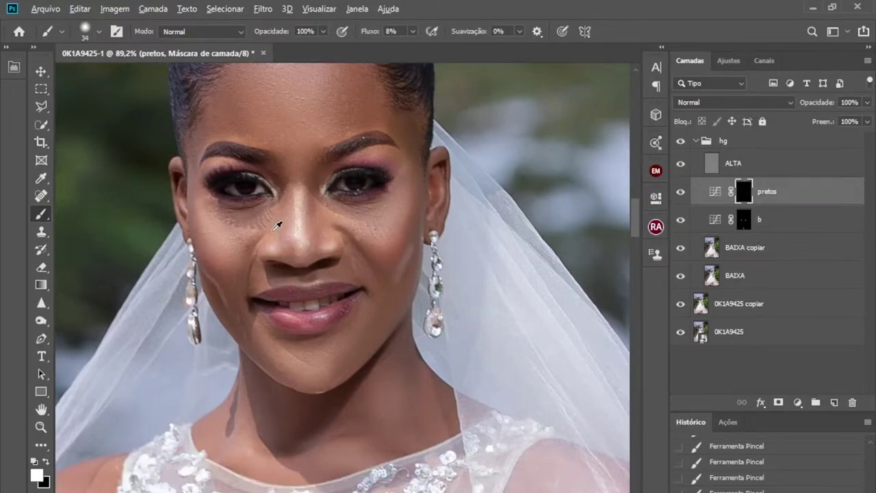
scroll(270, 274, "up", 1)
scroll(205, 312, "up", 3)
right_click(200, 315, "alt")
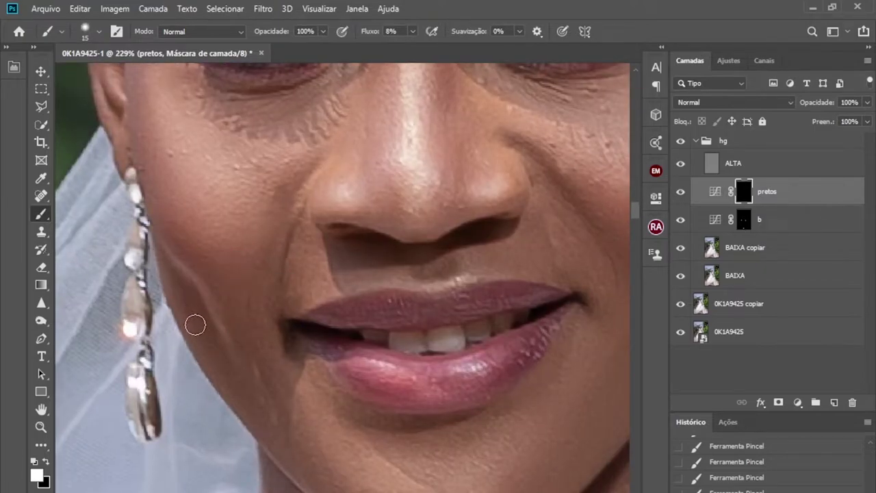
scroll(242, 313, "down", 2)
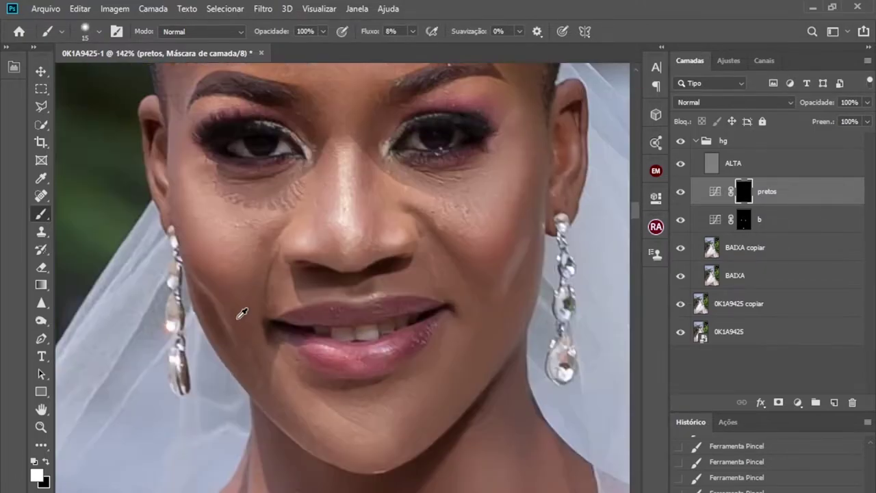
scroll(242, 313, "down", 1)
scroll(565, 297, "up", 1)
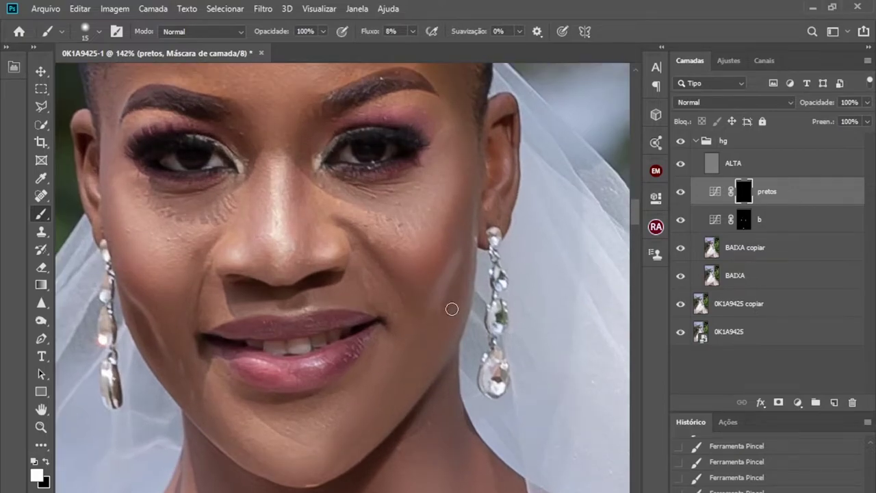
scroll(391, 329, "down", 2)
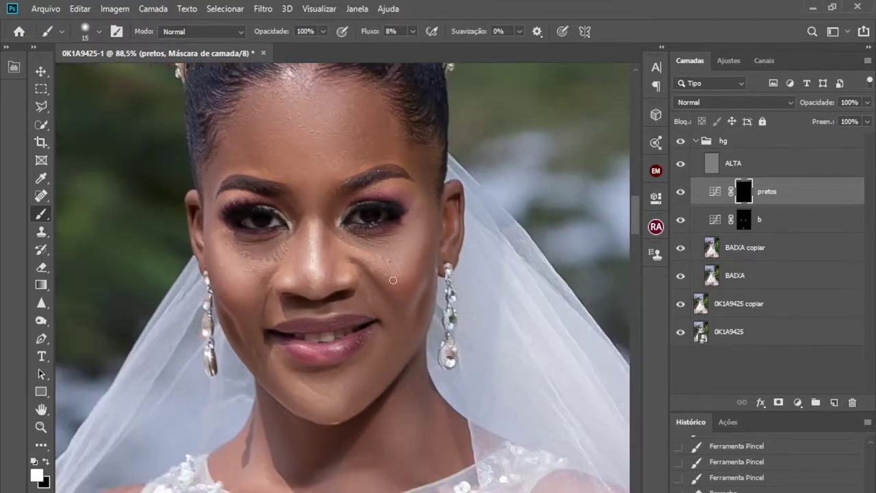
scroll(400, 243, "up", 1)
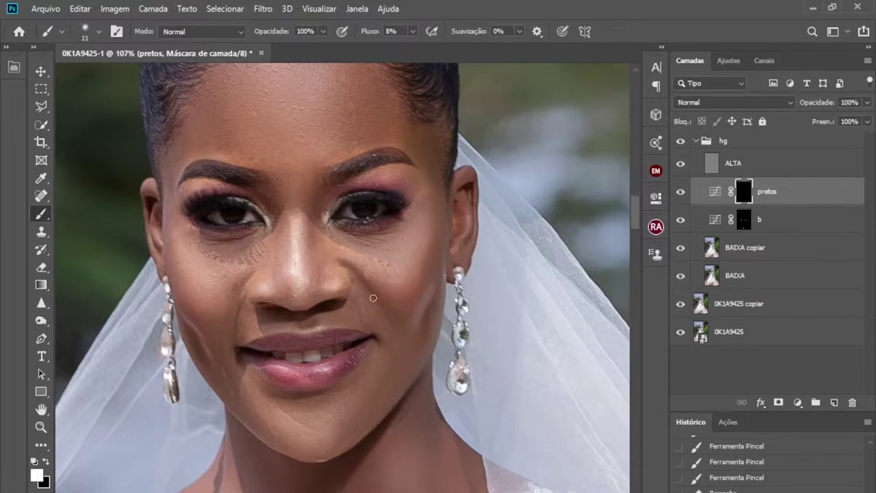
Dab faint darkening with a 22 px brush beside the nose and near the eye
right_click(313, 240, "alt")
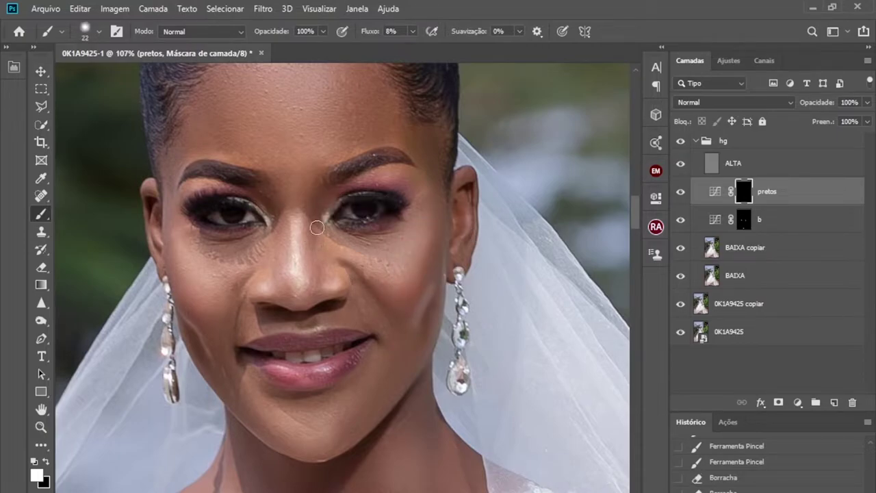
left_click_drag(313, 258, 318, 283)
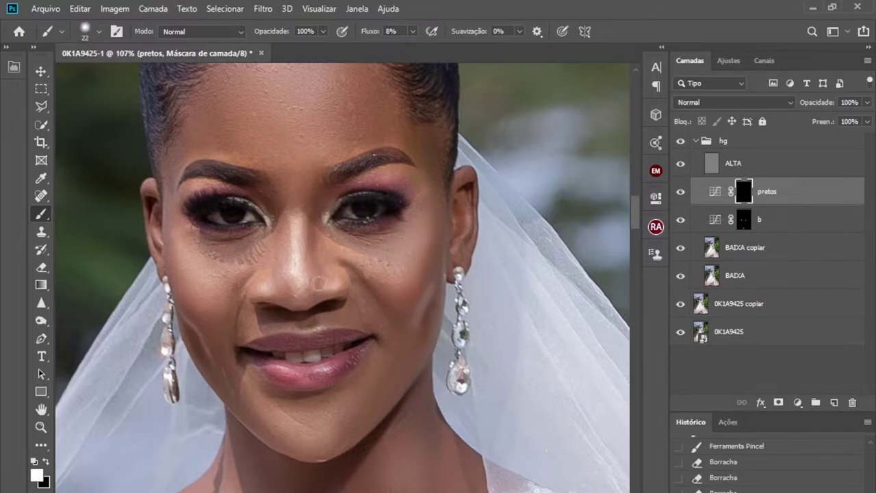
left_click(319, 278)
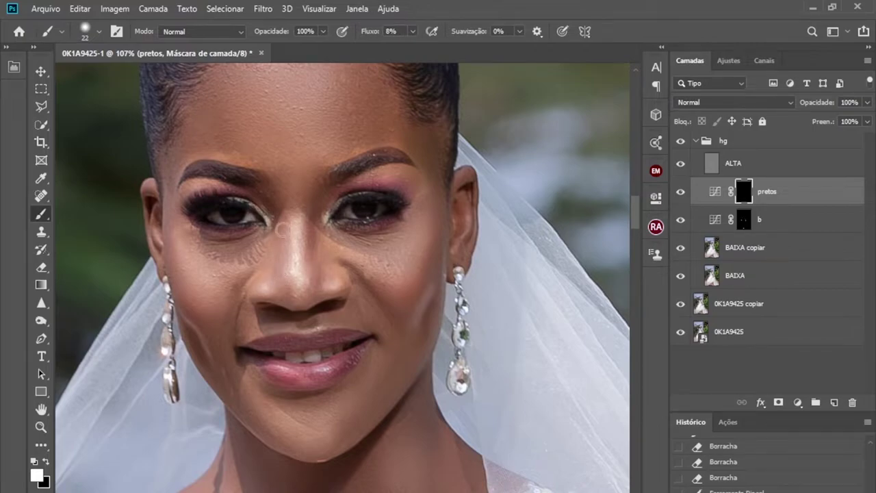
left_click(275, 237)
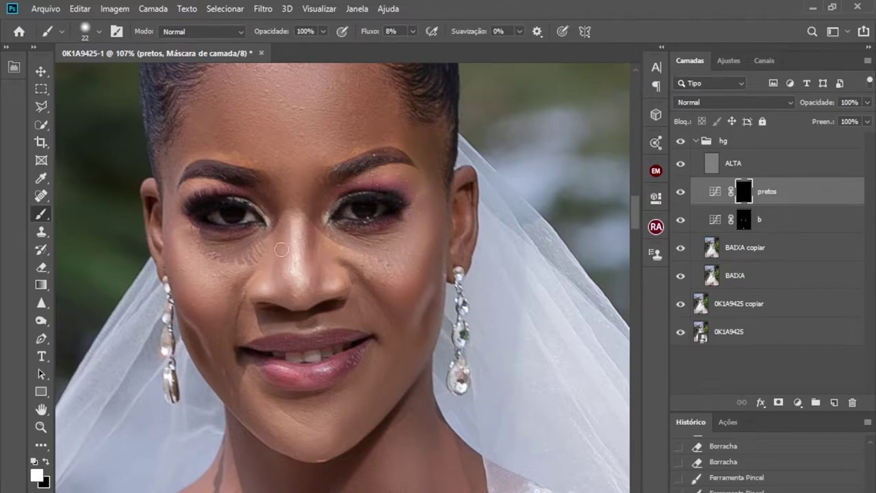
left_click(283, 229)
left_click(274, 264)
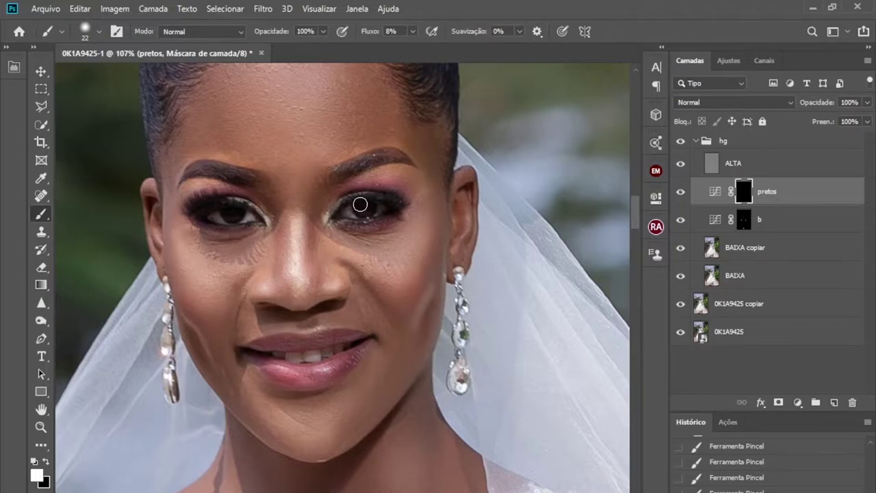
scroll(342, 205, "up", 2)
scroll(273, 247, "up", 1)
key("bracketright")
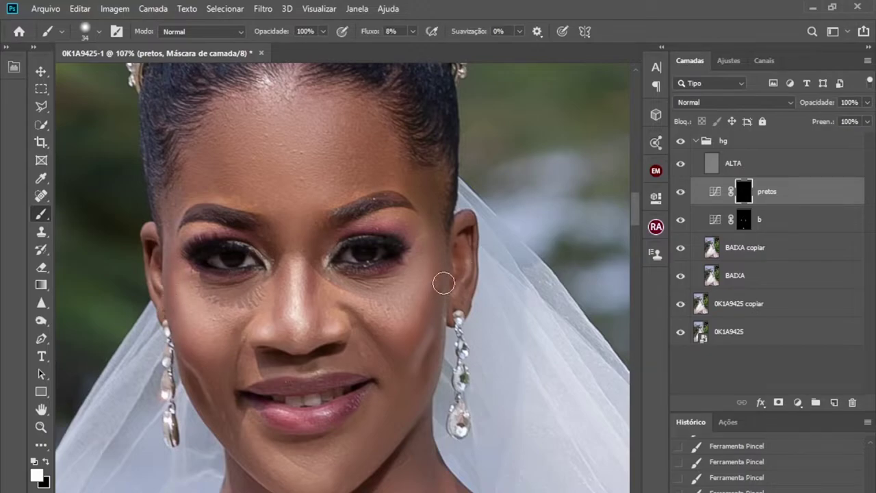
scroll(413, 332, "down", 5)
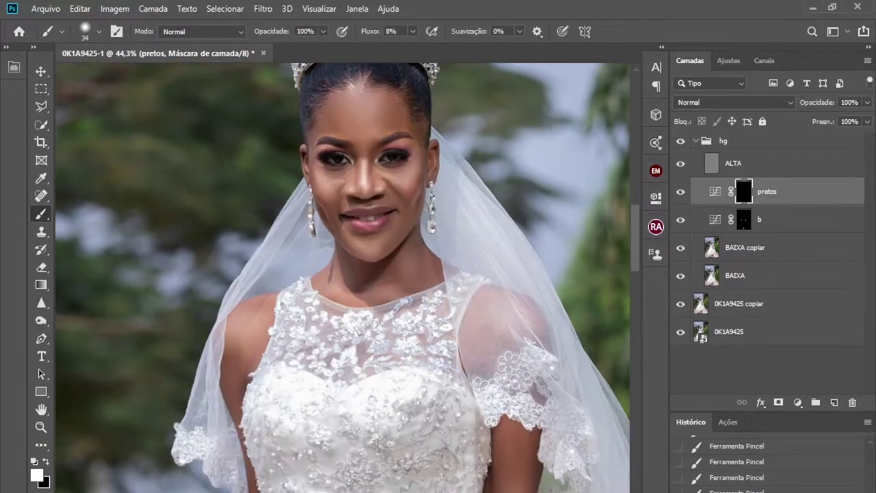
scroll(263, 411, "up", 2)
scroll(263, 411, "up", 2)
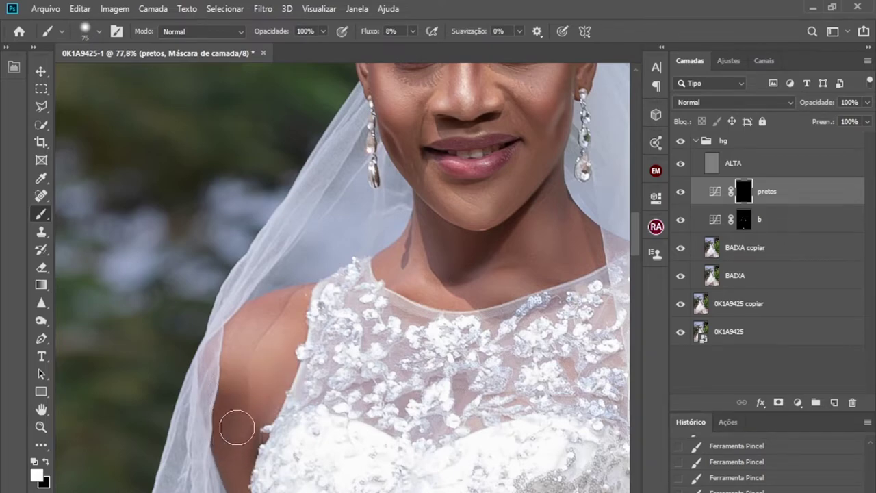
scroll(250, 366, "down", 3)
scroll(299, 307, "up", 2)
scroll(299, 307, "up", 2)
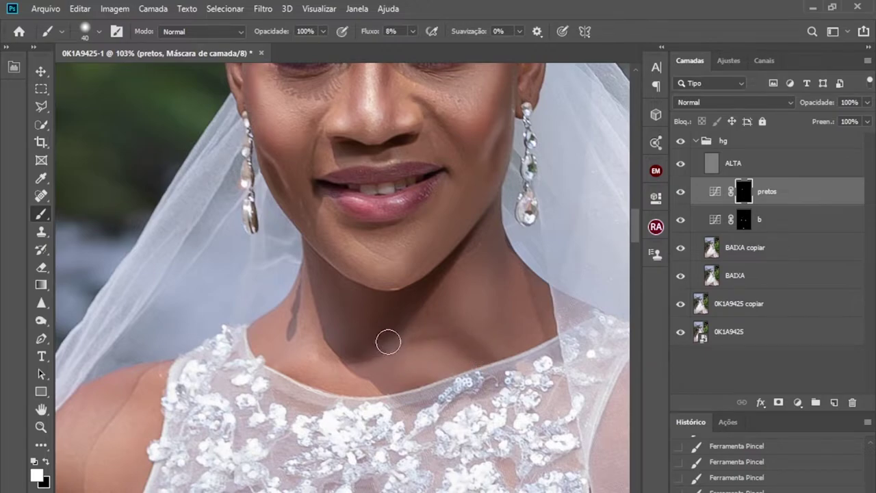
left_click_drag(487, 255, 497, 254)
scroll(438, 347, "down", 3)
scroll(438, 347, "down", 2)
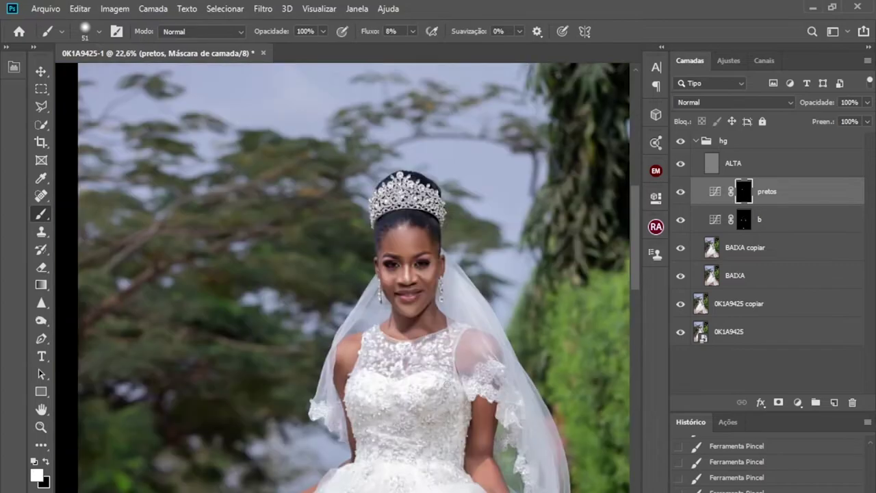
scroll(474, 394, "down", 3)
scroll(475, 394, "down", 4)
scroll(507, 247, "up", 2)
scroll(514, 245, "up", 1)
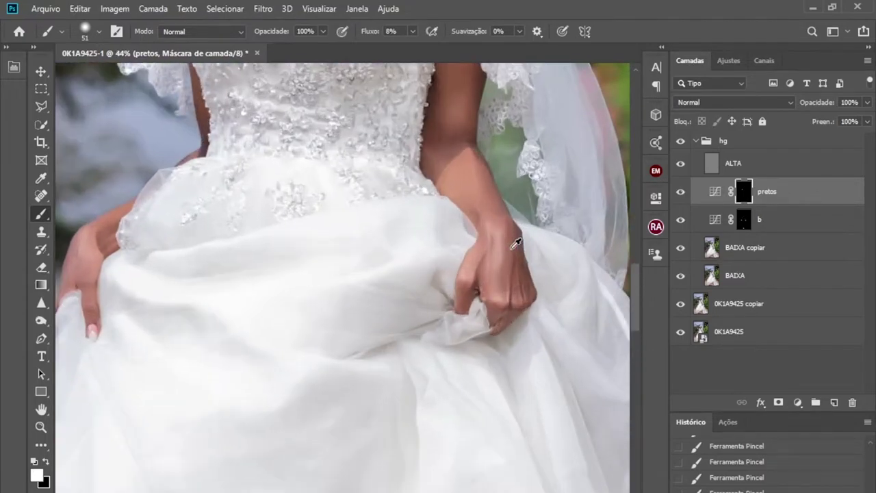
scroll(514, 246, "down", 3)
scroll(477, 255, "down", 4)
scroll(442, 474, "up", 3)
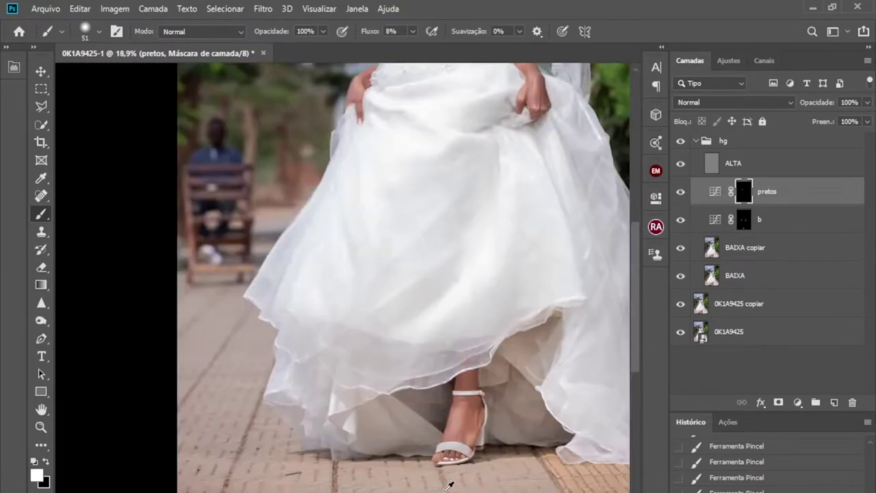
scroll(454, 401, "up", 2)
left_click_drag(483, 313, 495, 326)
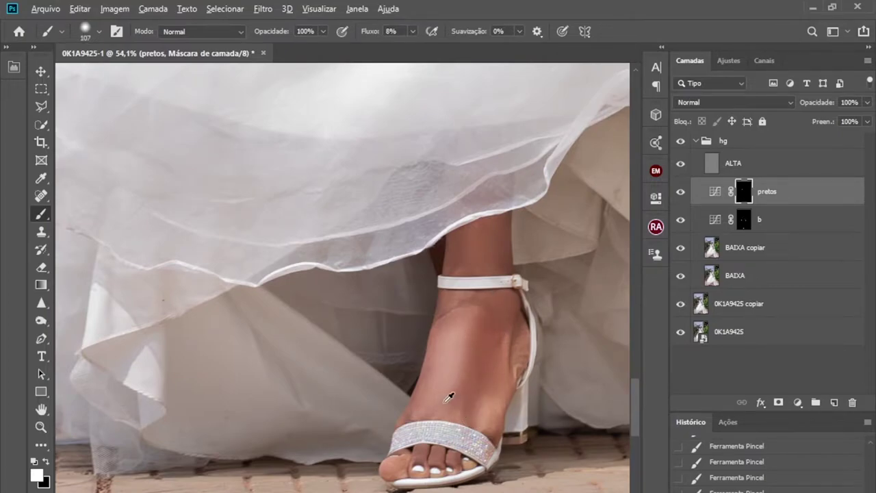
scroll(448, 396, "down", 2)
scroll(462, 343, "down", 2)
scroll(469, 313, "up", 3)
scroll(468, 312, "up", 1)
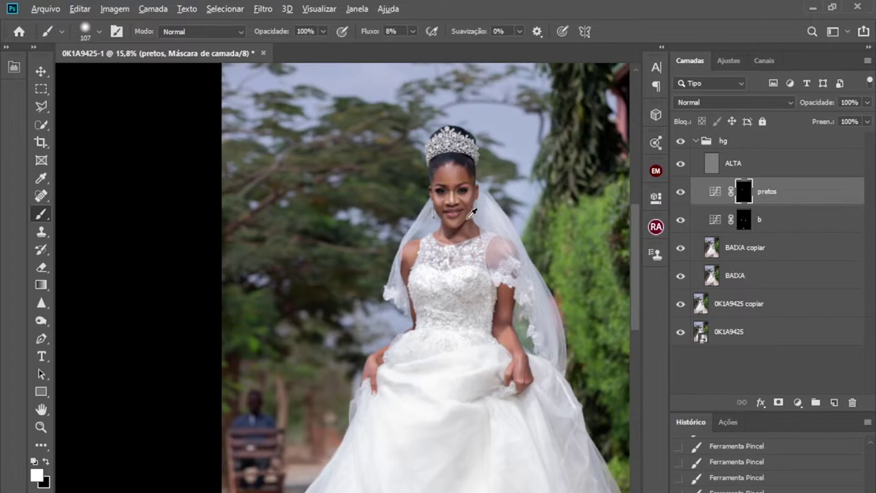
scroll(472, 301, "up", 2)
scroll(479, 288, "up", 2)
scroll(485, 274, "up", 2)
scroll(485, 274, "up", 2)
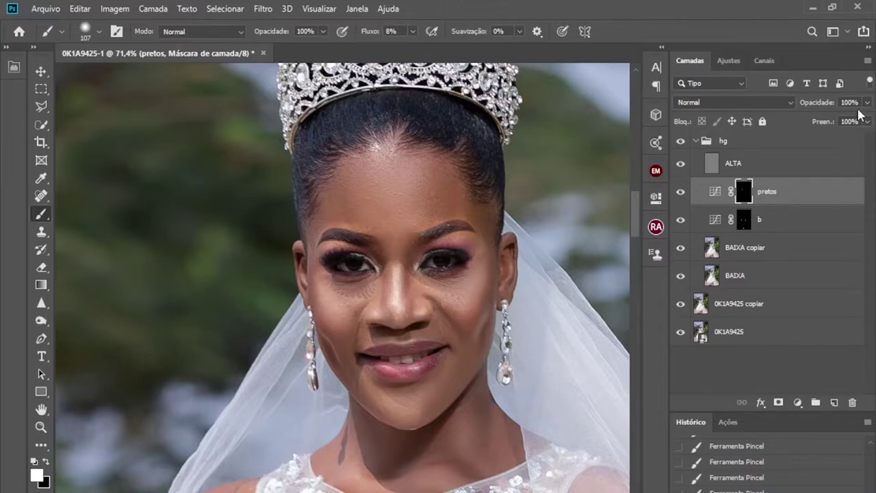
Set the pretos layer opacity to 21% and the b layer opacity to 25%
mouse_move(867, 104)
left_mouse_down()
mouse_move(823, 135)
mouse_move(748, 137)
left_mouse_up()
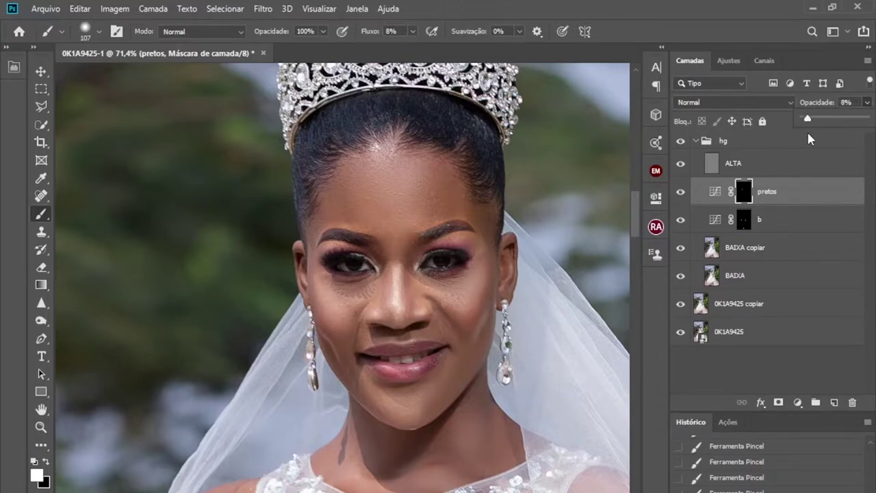
left_click_drag(817, 134, 816, 138)
left_click(809, 212)
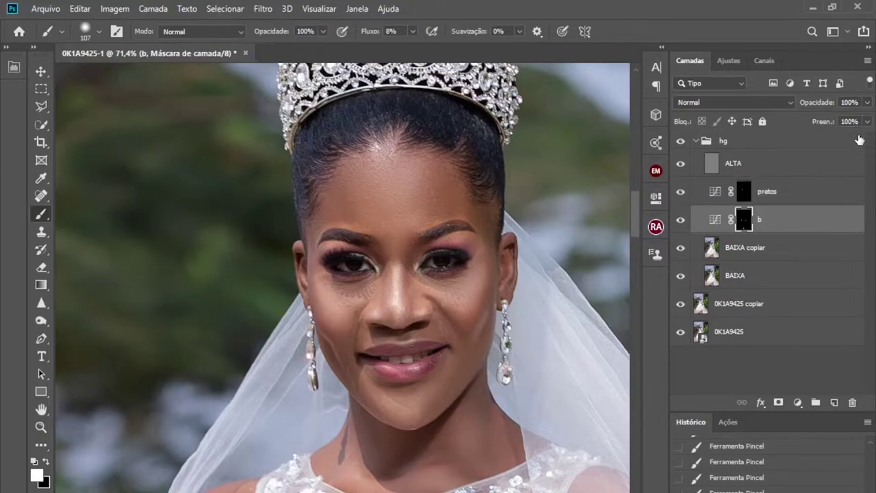
left_click(868, 104)
left_click_drag(864, 122, 805, 128)
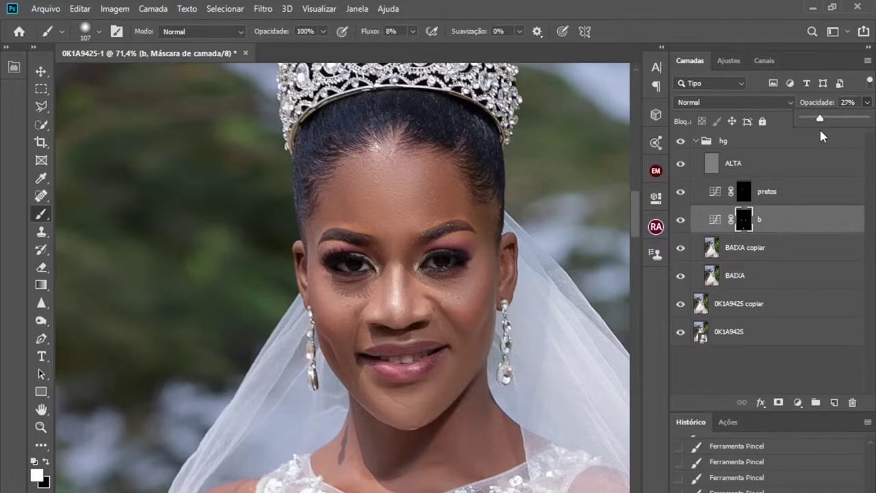
mouse_move(811, 135)
left_mouse_down()
mouse_move(789, 135)
mouse_move(828, 136)
left_mouse_up()
left_click(813, 199)
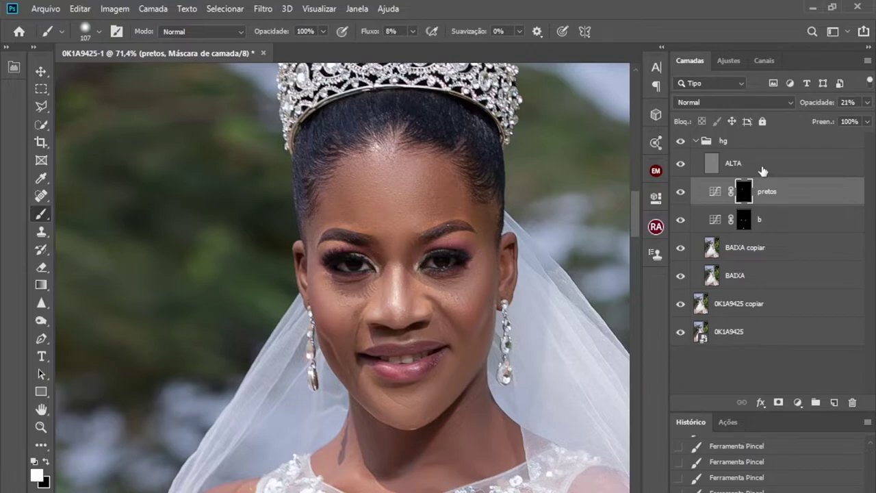
Group pretos and b into Agrupar 1 and toggle its visibility to compare before and after
left_click(784, 228, "shift")
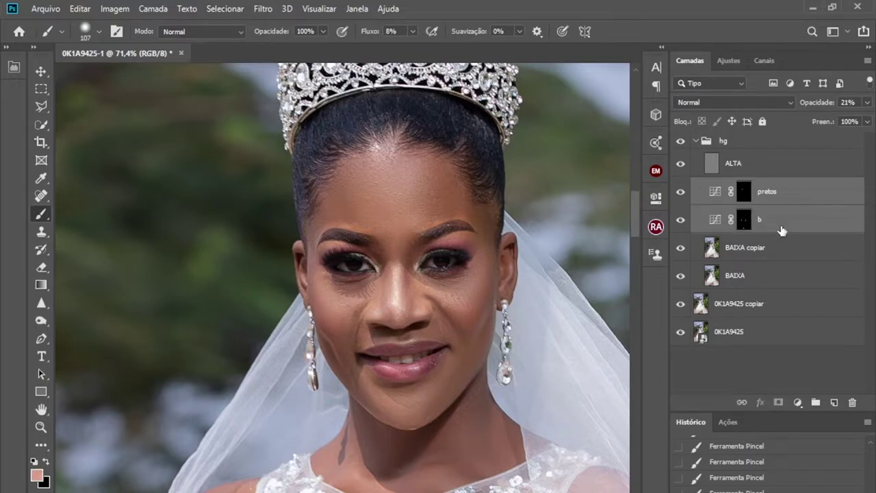
left_click(815, 404)
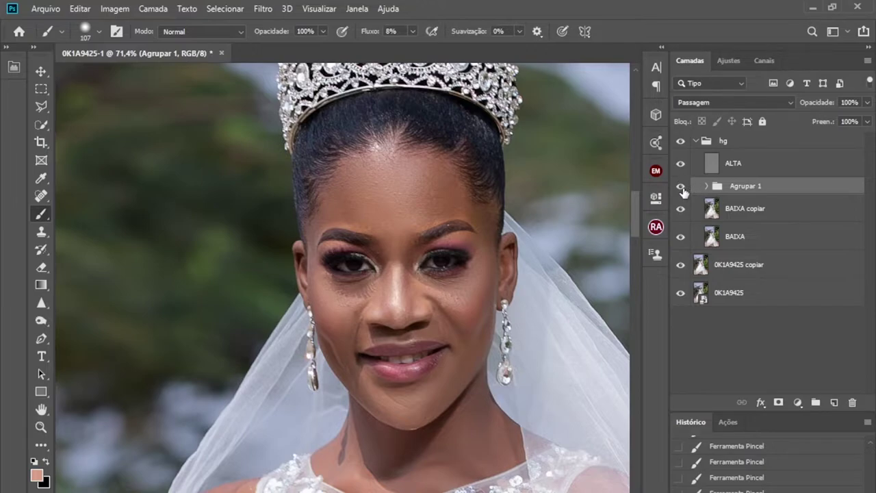
left_click(681, 188)
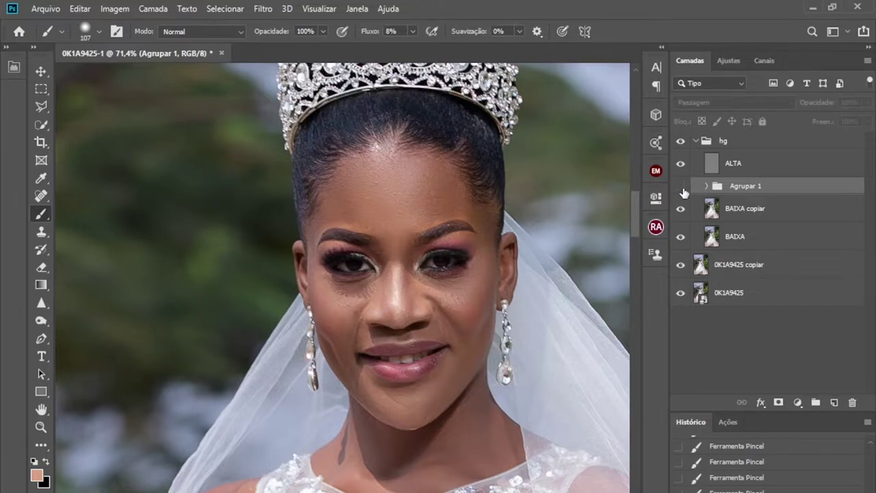
left_click(681, 188)
left_click(681, 188)
left_click(683, 191)
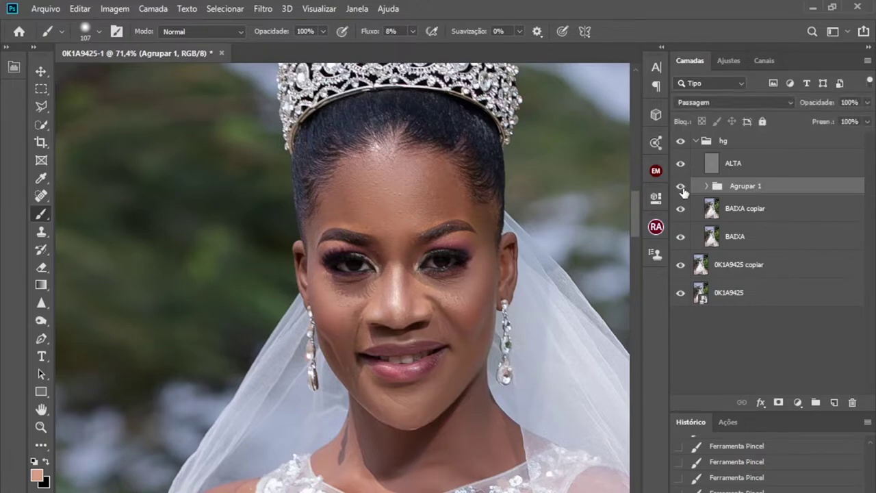
left_click(683, 190)
left_click(682, 191)
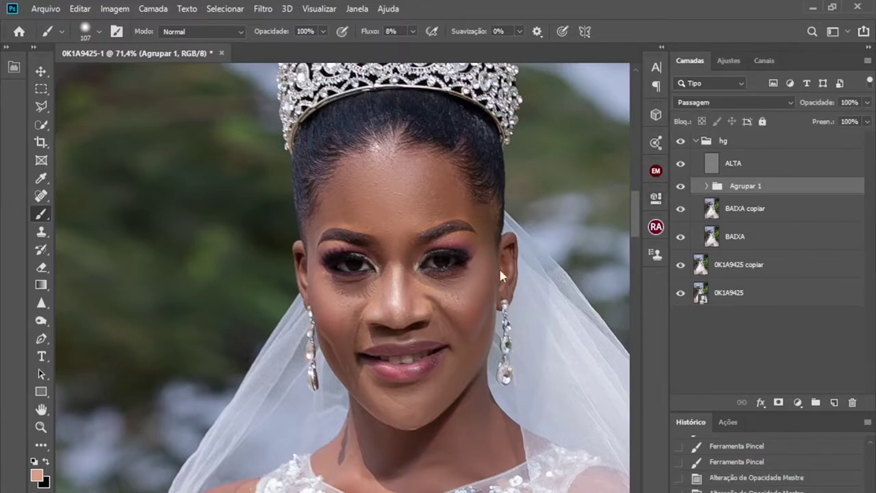
Switch to the Move tool and scroll through the Layers panel
scroll(405, 259, "down", 3)
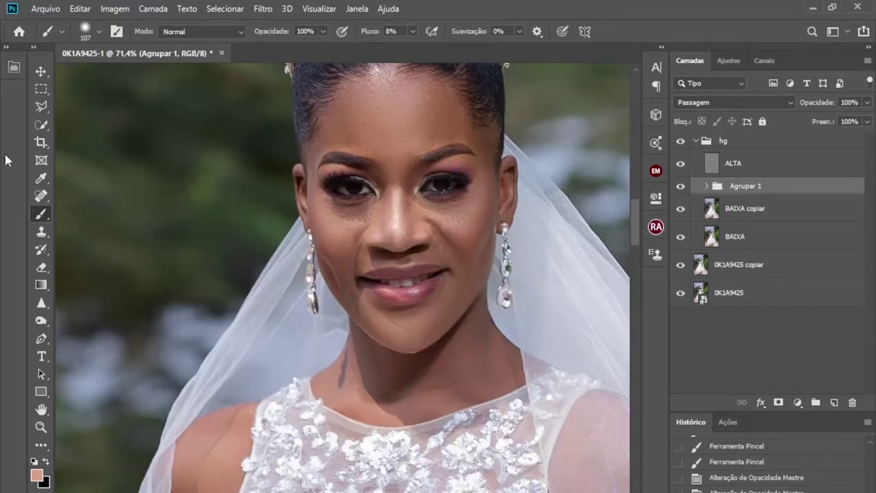
left_click(43, 71)
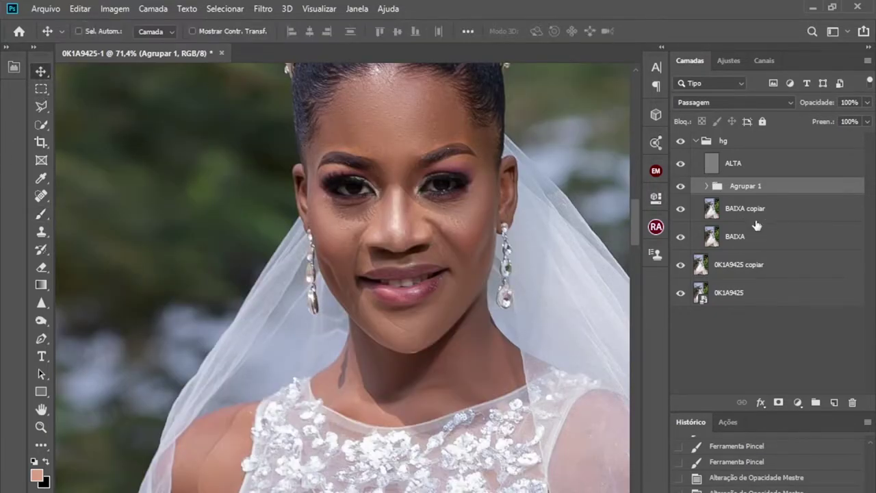
scroll(471, 280, "up", 3)
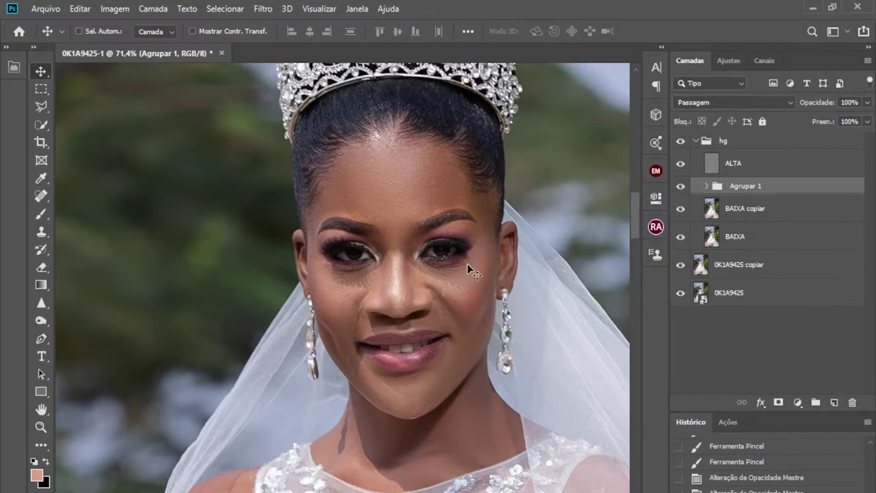
scroll(503, 290, "down", 2)
scroll(500, 291, "down", 1)
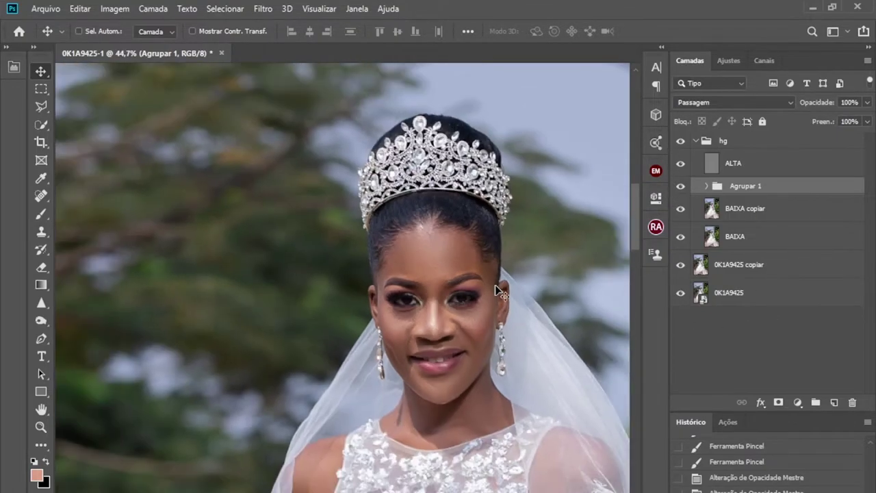
scroll(528, 318, "up", 1)
scroll(528, 319, "up", 1)
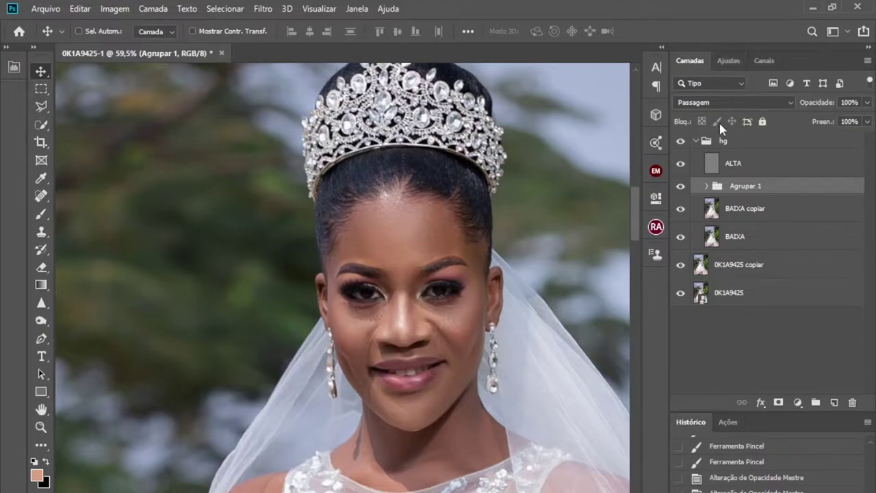
Add a d8a086 solid colour fill layer above Agrupar 1 and invert its mask to hide it
left_click(800, 404)
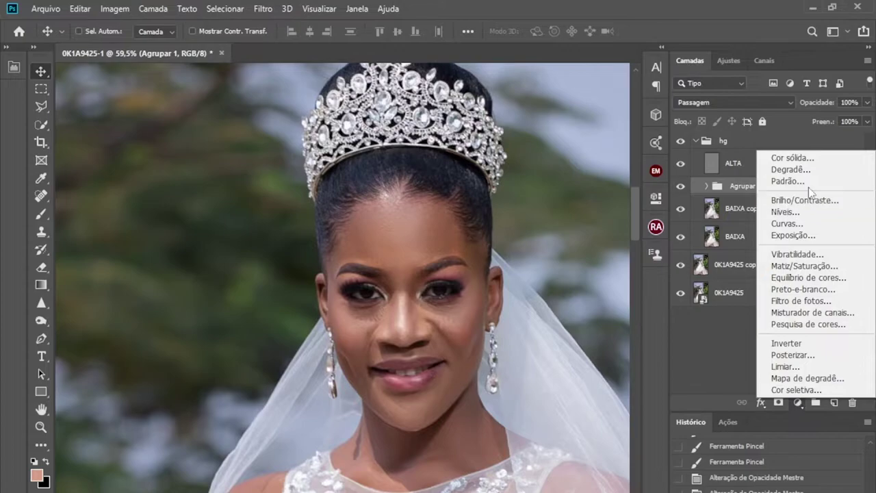
left_click(812, 161)
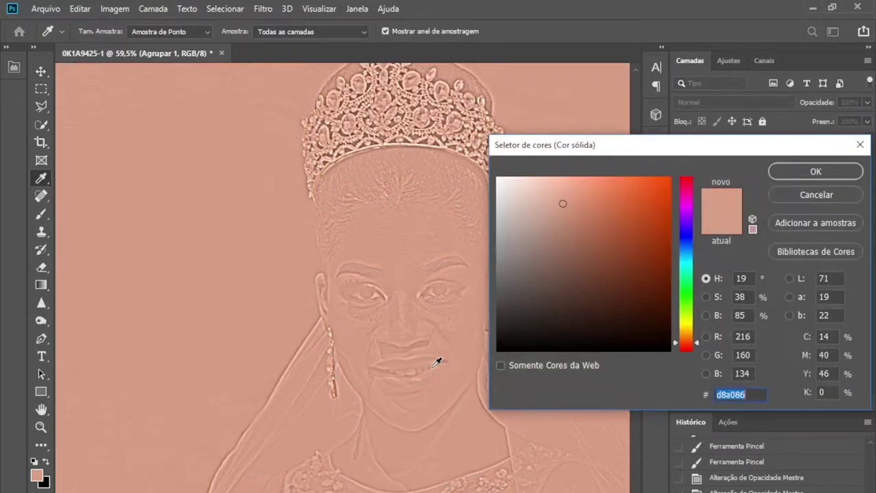
left_click(817, 170)
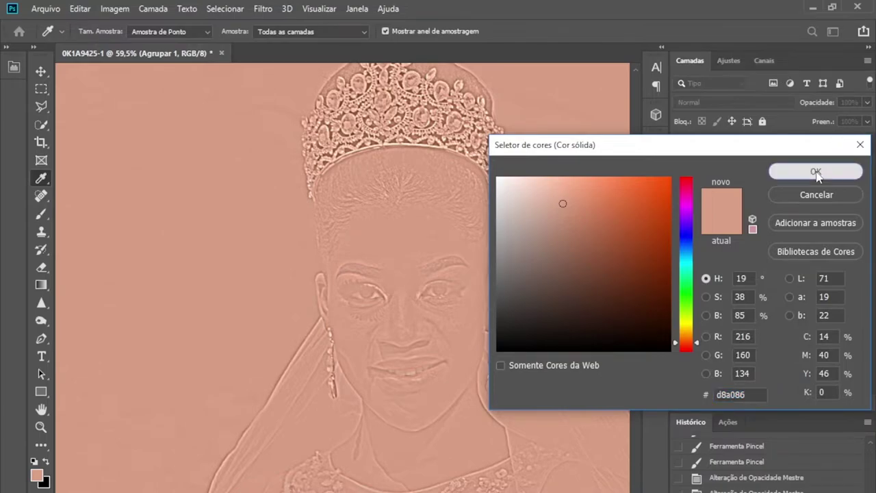
left_click(739, 199)
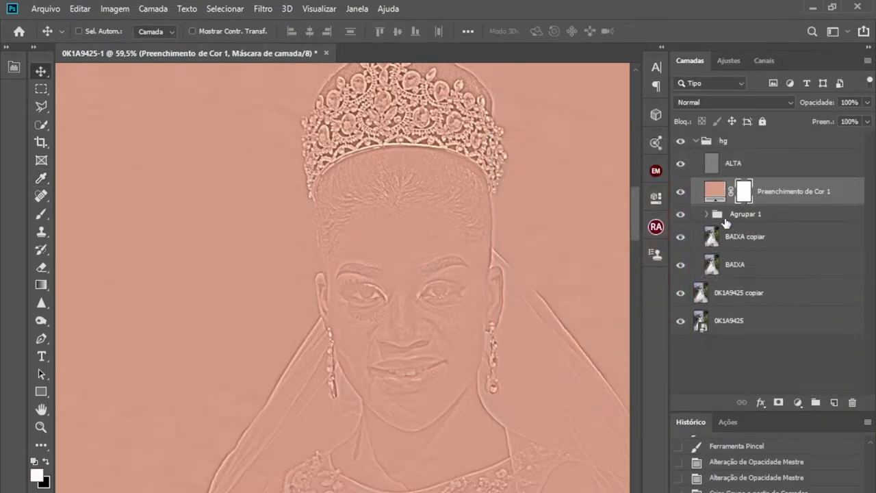
key("ctrl+i")
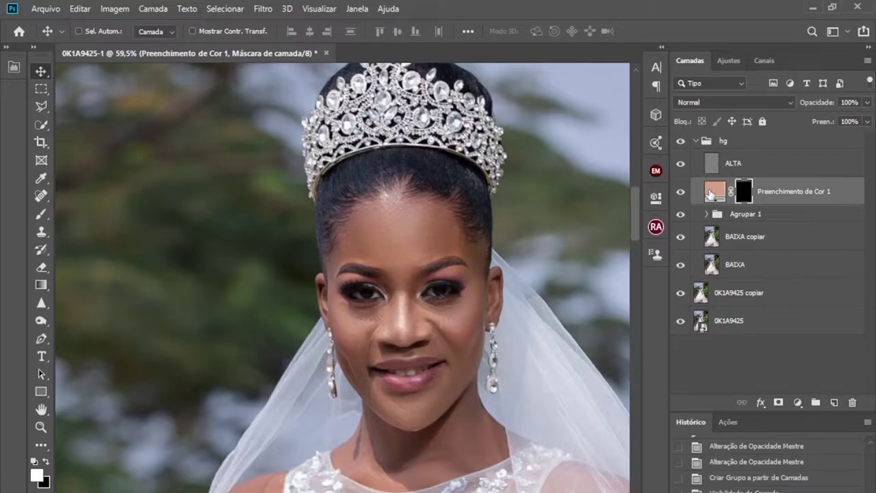
Resample the fill colour from the bride's forehead skin to bc8773
double_click(714, 193)
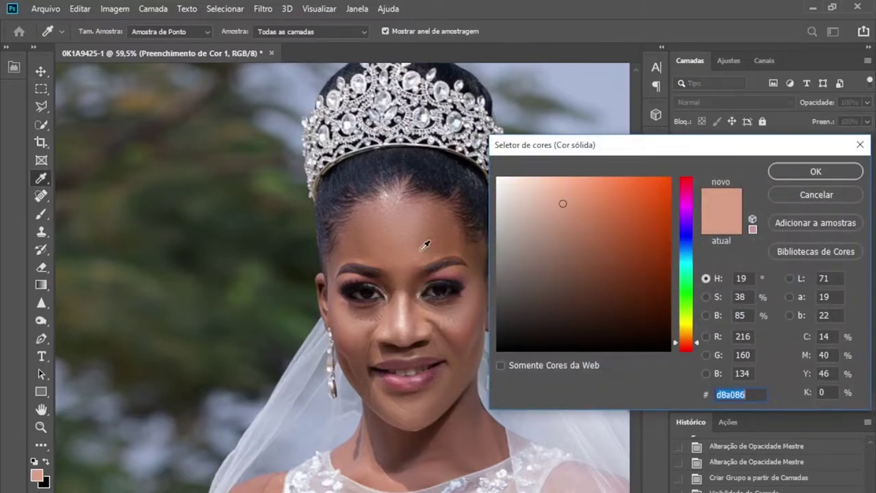
left_click(404, 238)
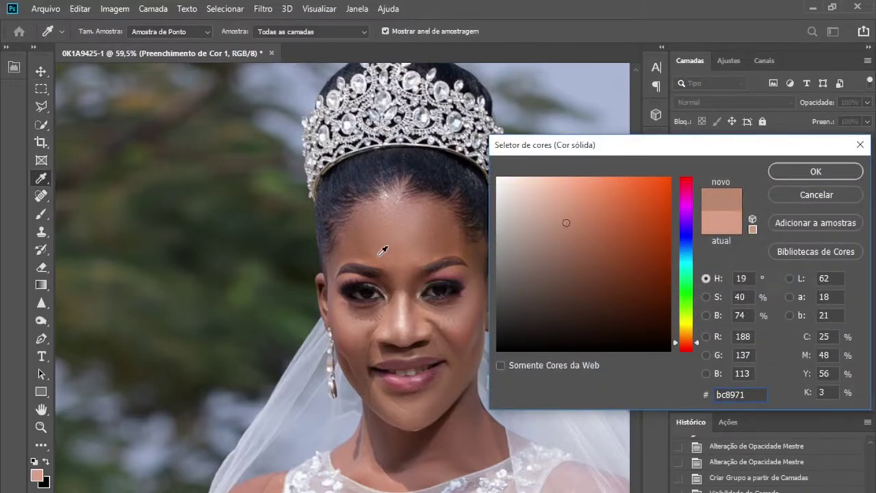
left_click(385, 241)
left_click(400, 238)
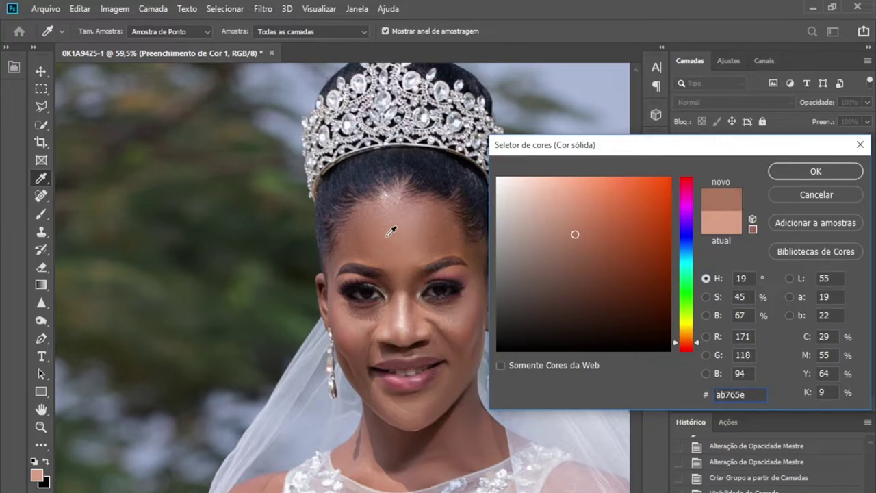
left_click(388, 235)
left_click(387, 314)
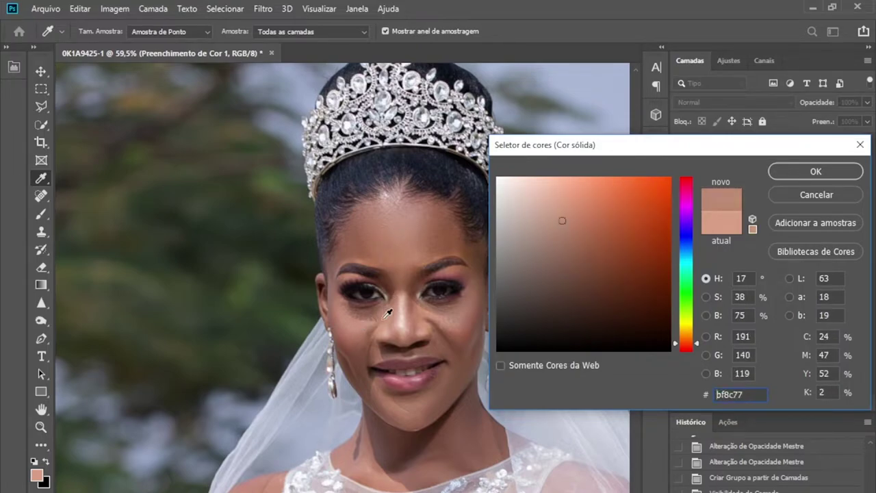
left_click(399, 236)
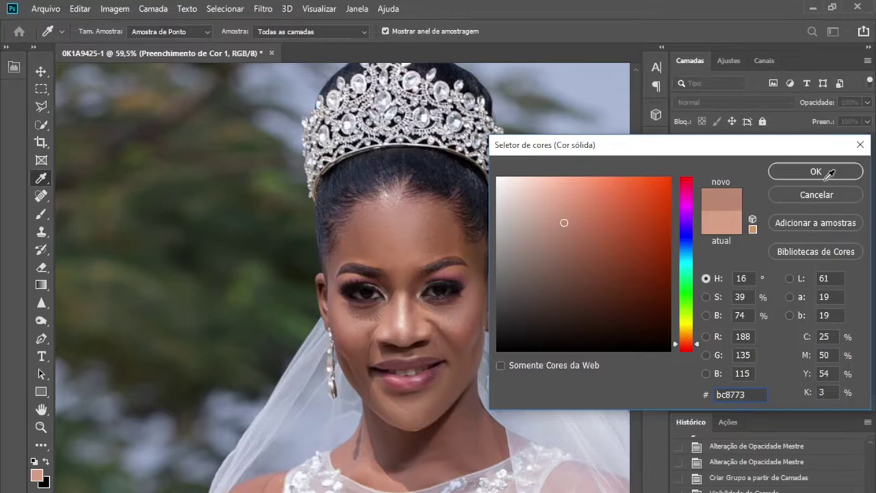
left_click(828, 172)
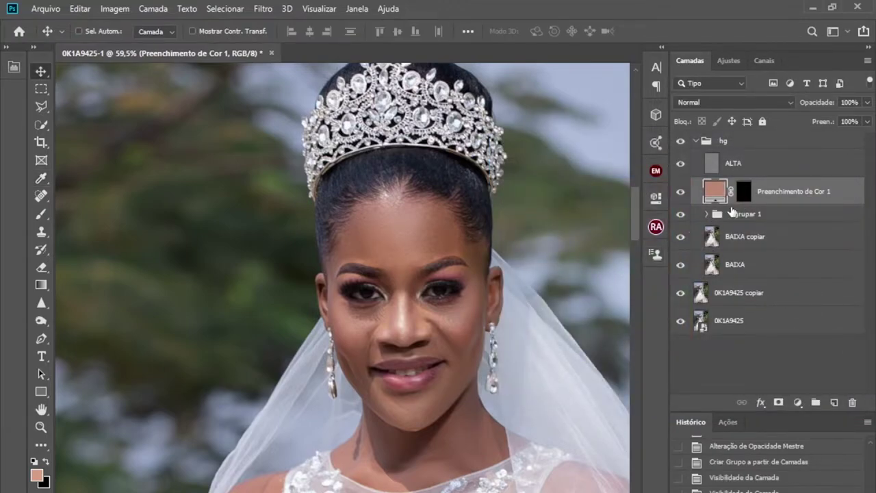
Set the fill layer's blend mode to Luz Indireta and target its mask
left_click(763, 102)
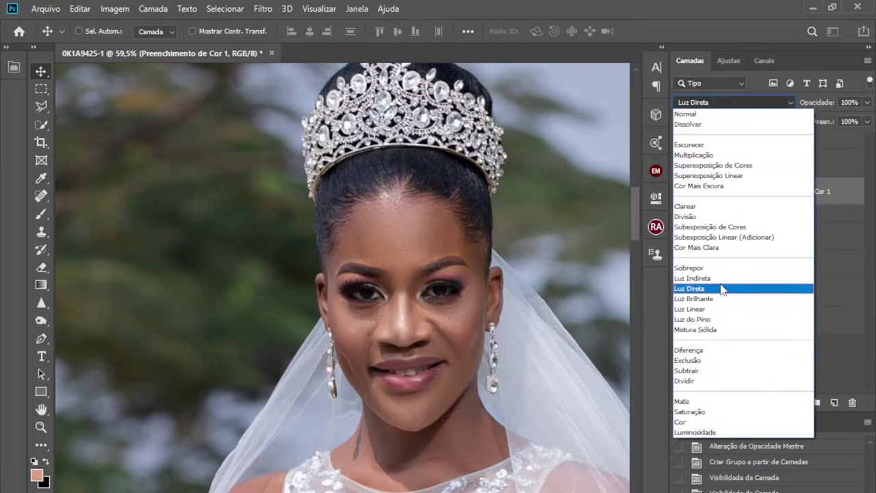
left_click(719, 278)
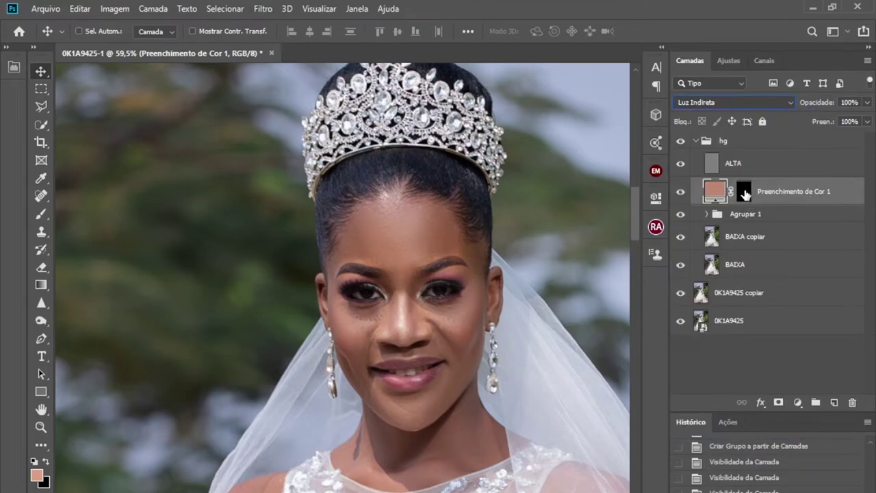
left_click(745, 192)
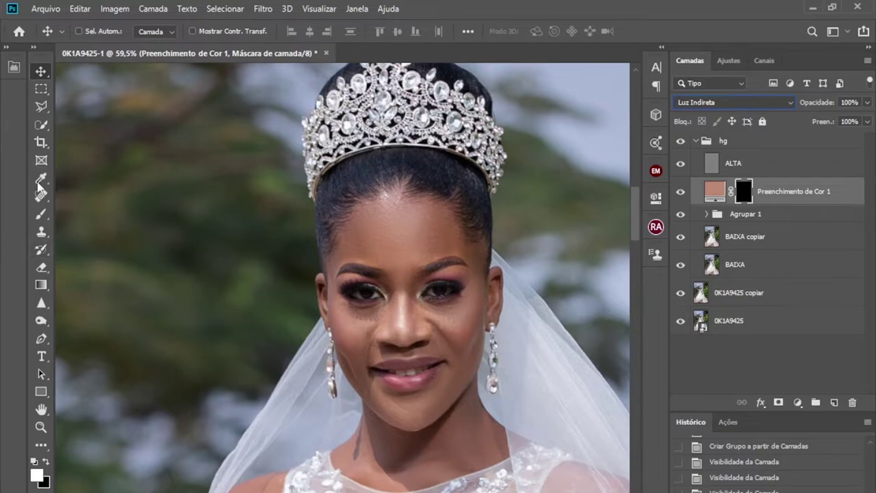
Erase the fill mask with an enlarged eraser along the hairline, forehead and brow
left_click(42, 267)
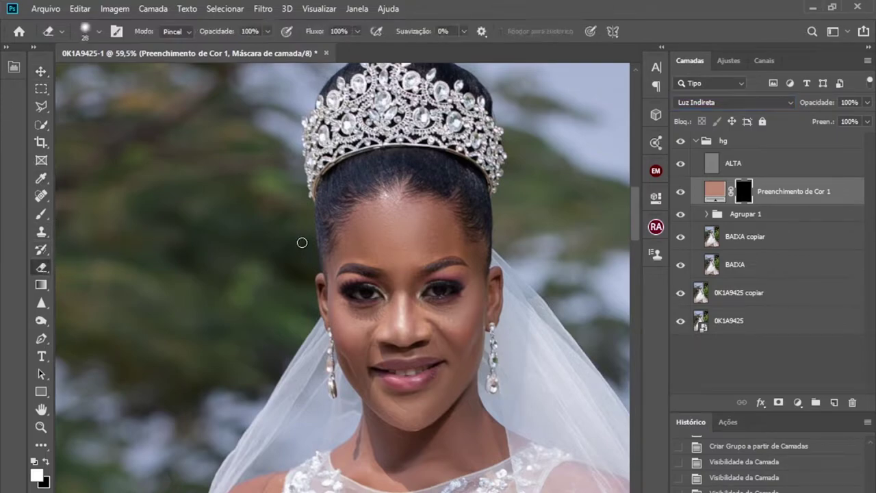
scroll(377, 216, "up", 2)
scroll(377, 215, "up", 3)
key("bracketright")
key("bracketright")
key("bracketright")
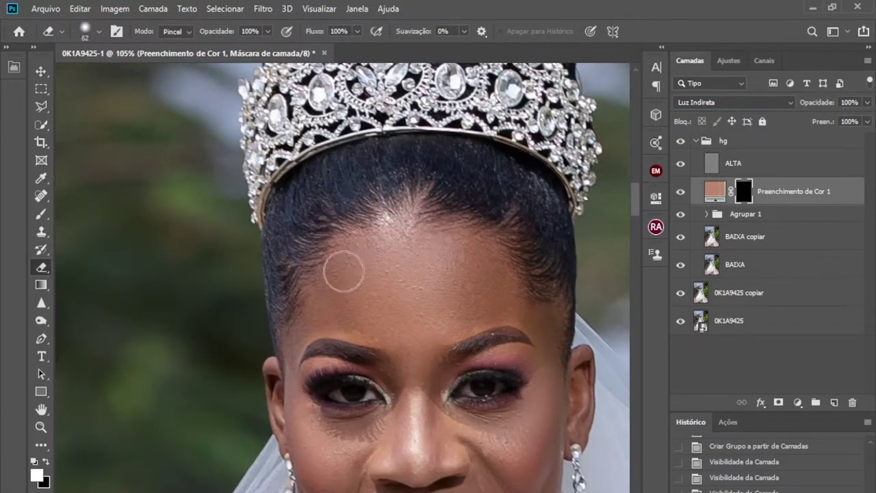
key("x")
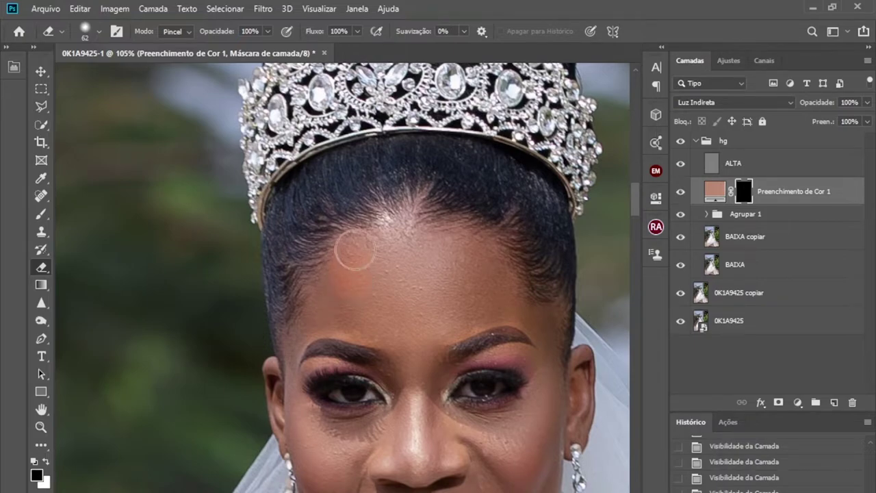
left_click_drag(411, 212, 422, 196)
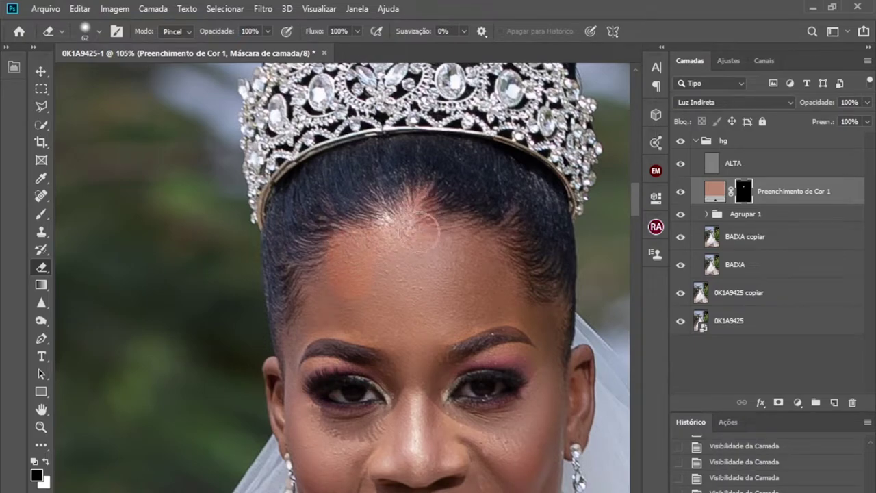
mouse_move(448, 235)
left_mouse_down()
mouse_move(480, 240)
mouse_move(448, 262)
left_mouse_up()
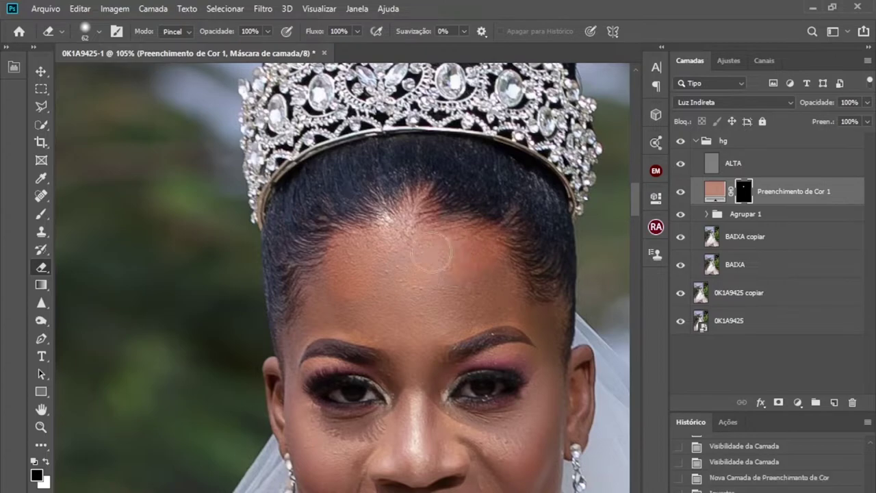
mouse_move(358, 290)
left_mouse_down()
mouse_move(313, 297)
mouse_move(324, 313)
mouse_move(386, 330)
mouse_move(445, 295)
left_mouse_up()
Reveal the warm fill on the forehead, between the eyes, down the nose and under the left eye
scroll(452, 290, "down", 2)
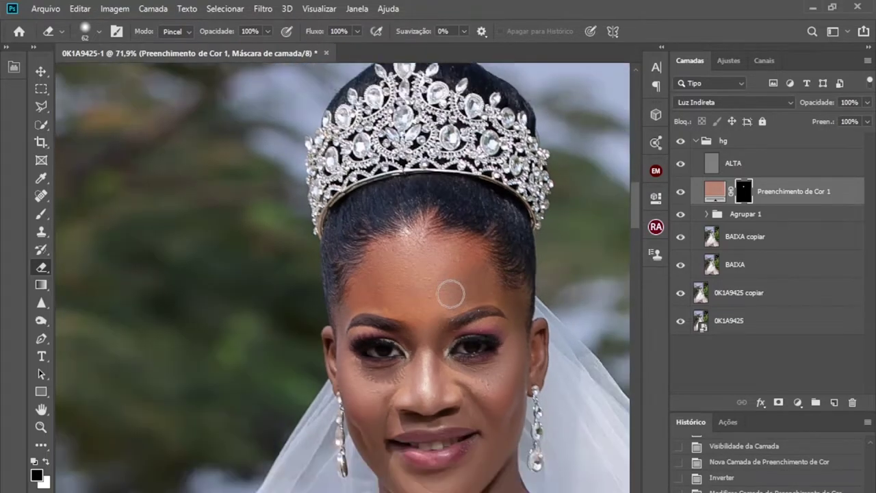
scroll(455, 308, "up", 4)
scroll(456, 307, "up", 1)
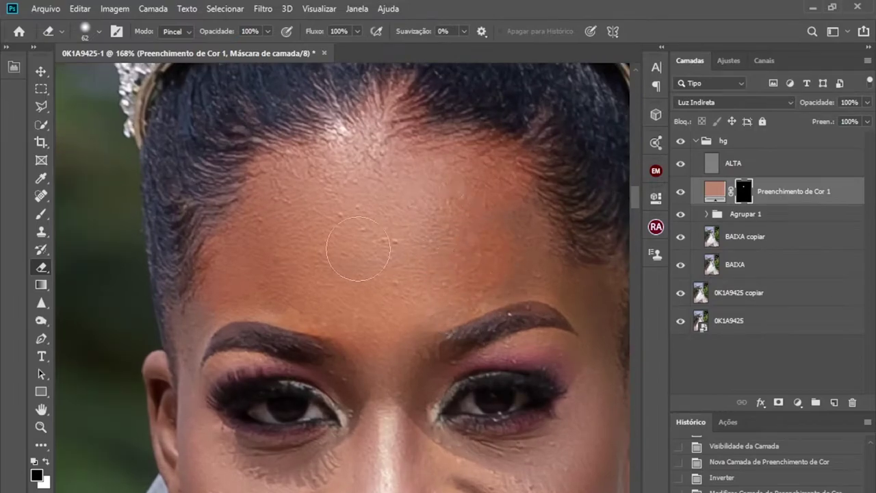
mouse_move(444, 233)
left_mouse_down()
mouse_move(514, 231)
mouse_move(472, 274)
left_mouse_up()
scroll(398, 263, "down", 2)
scroll(398, 262, "up", 1)
scroll(397, 262, "up", 1)
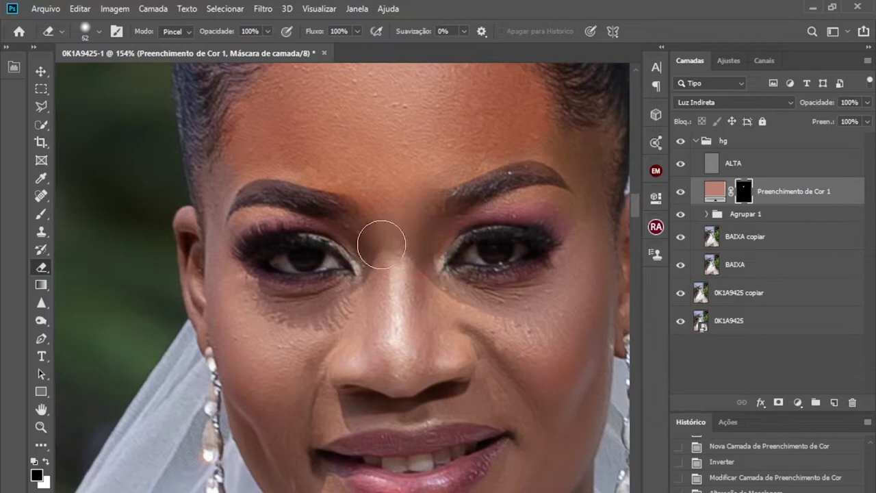
left_click_drag(380, 254, 396, 272)
left_click_drag(413, 225, 409, 277)
left_click_drag(395, 355, 382, 355)
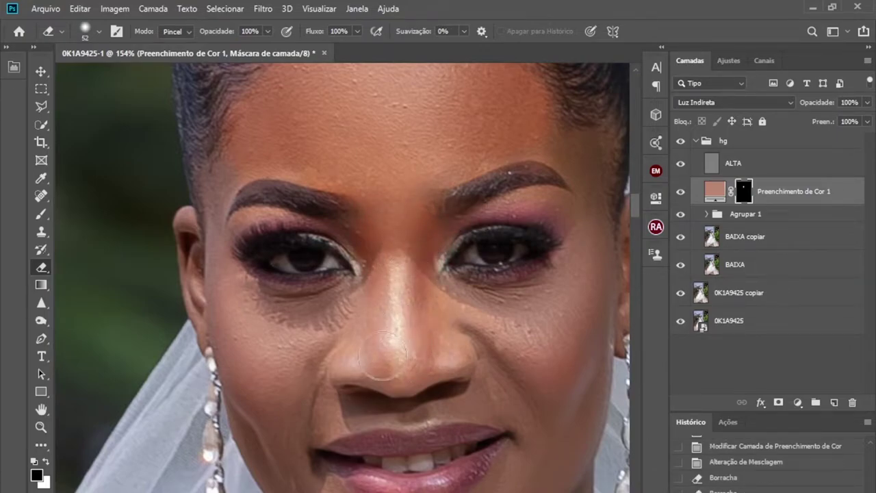
mouse_move(307, 313)
left_mouse_down()
mouse_move(254, 291)
mouse_move(246, 302)
left_mouse_up()
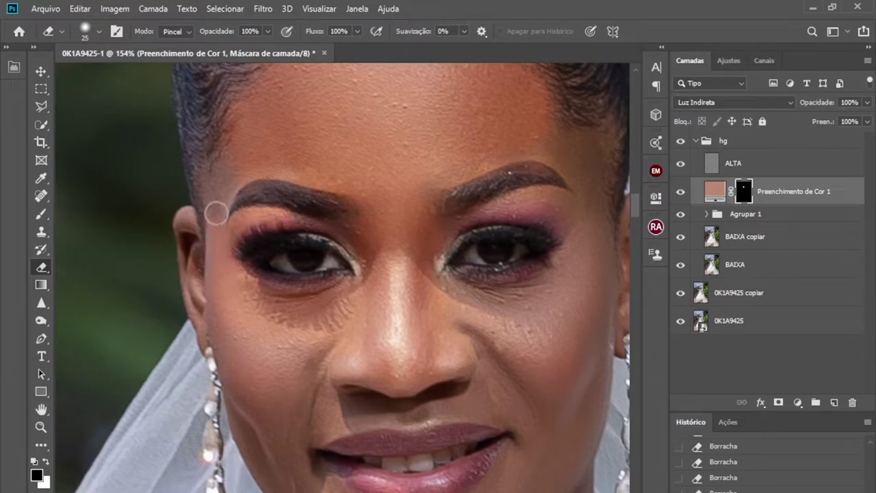
Even the skin tone on the right temple and brow, resizing the brush between 25 and 53 px
right_click(219, 180, "alt")
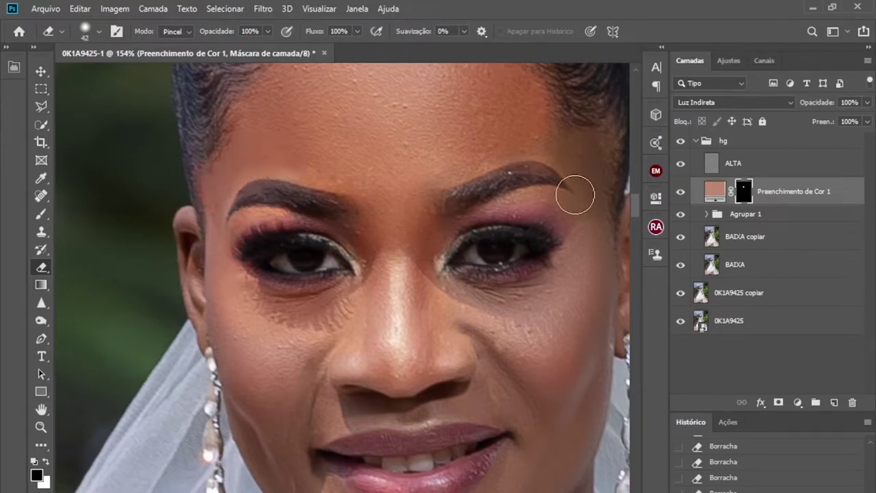
mouse_move(573, 192)
left_mouse_down()
mouse_move(540, 133)
mouse_move(602, 136)
left_mouse_up()
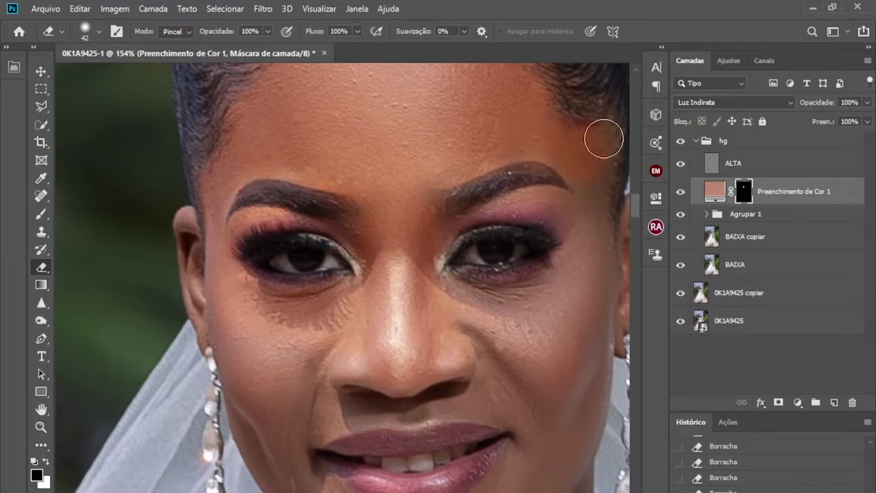
right_click(497, 172, "alt")
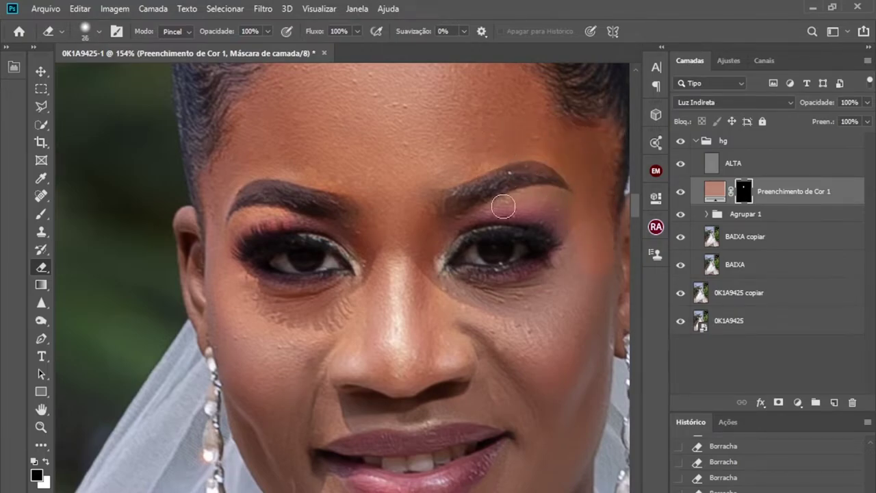
right_click(562, 278, "alt")
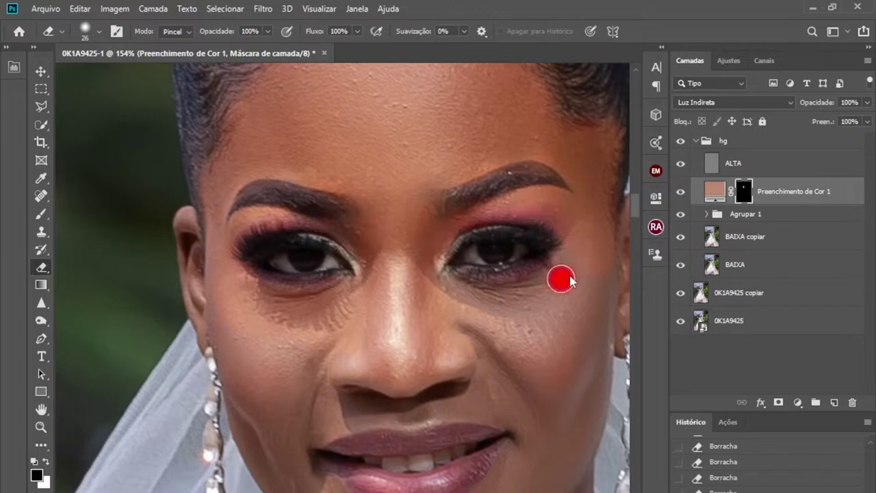
scroll(356, 349, "down", 2)
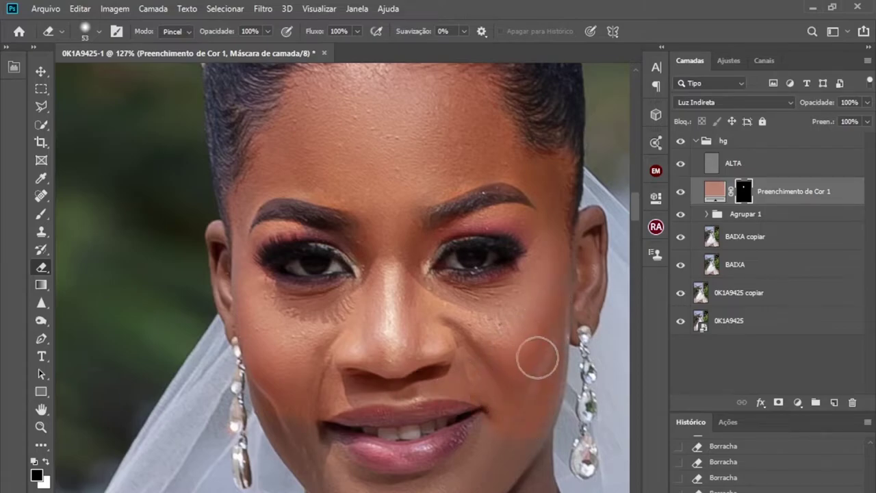
right_click(593, 289, "alt")
right_click(583, 319, "alt")
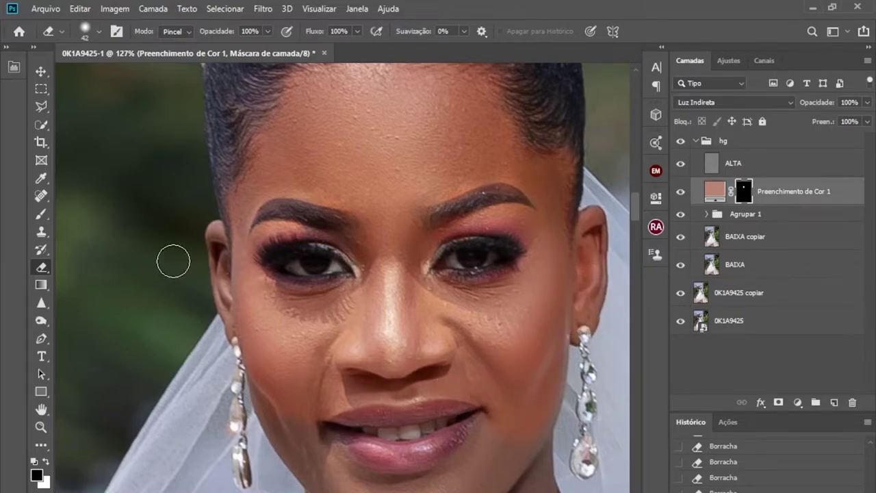
scroll(232, 297, "down", 3)
scroll(221, 162, "down", 2)
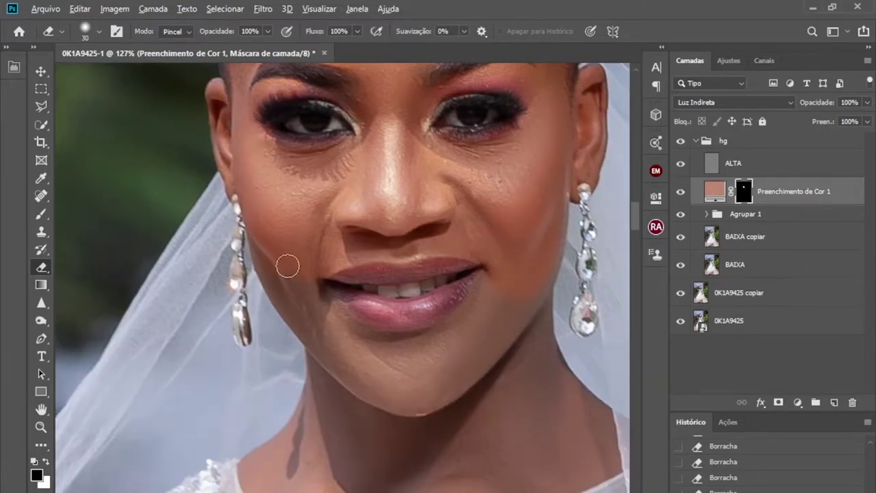
right_click(287, 262, "alt")
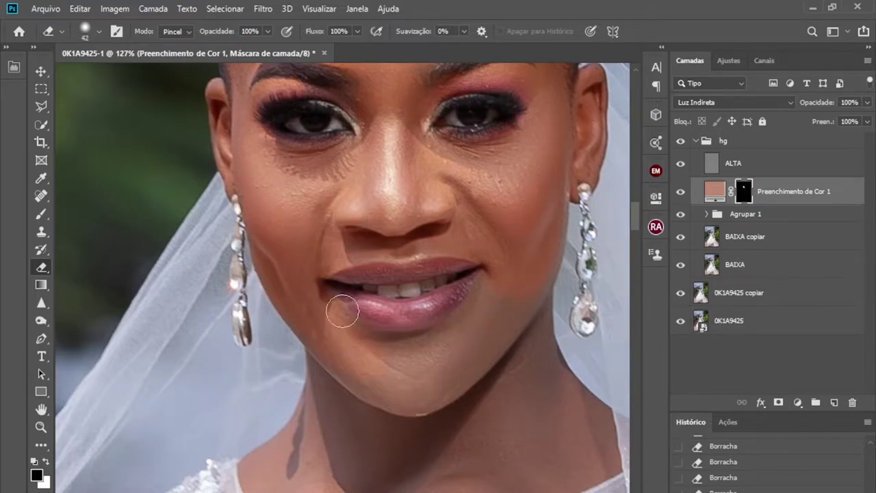
key("bracketleft")
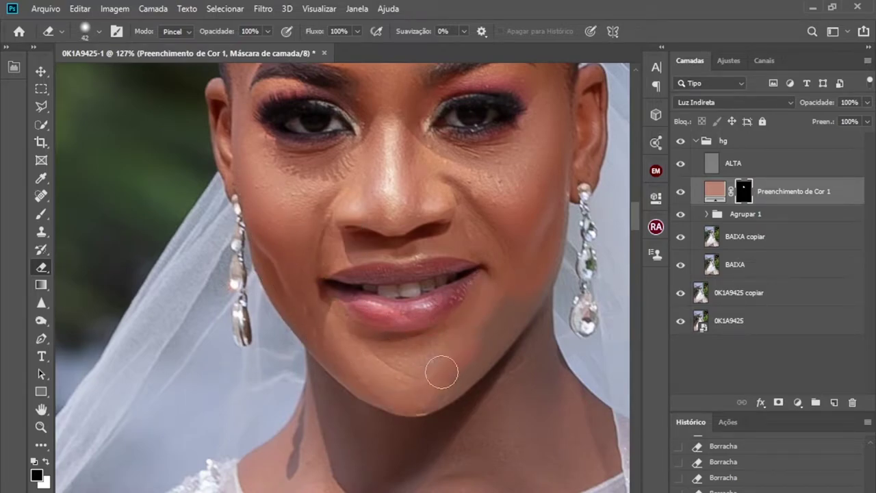
scroll(427, 373, "down", 3)
Move the fill layer below Agrupar 1 and extend its mask over a Quick Selection of the neck
scroll(427, 368, "up", 1)
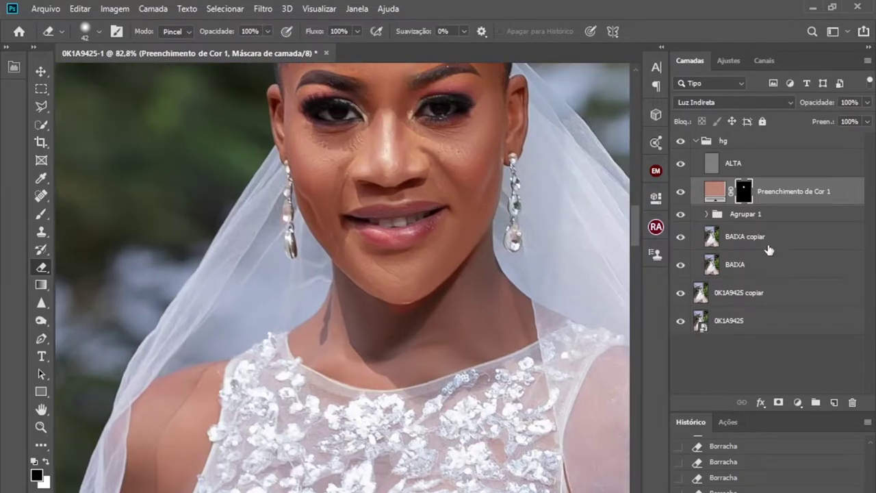
left_click(689, 241)
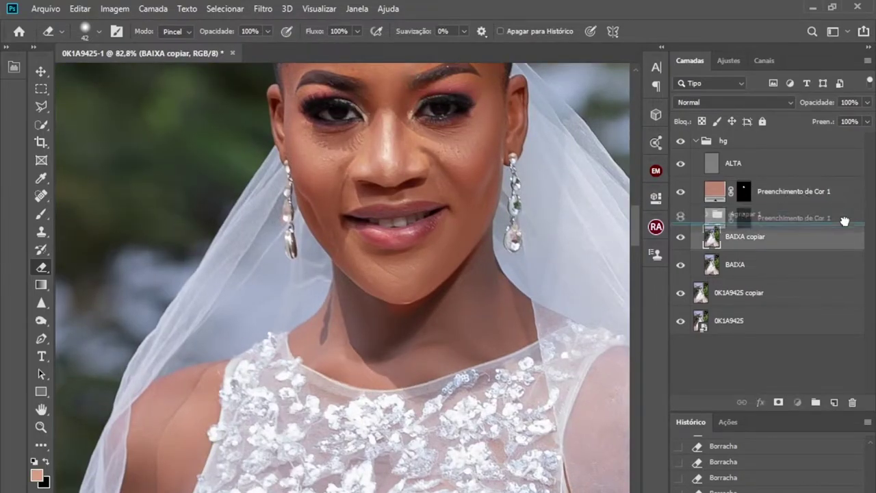
left_click_drag(843, 194, 844, 225)
left_click(801, 241)
left_click(43, 128)
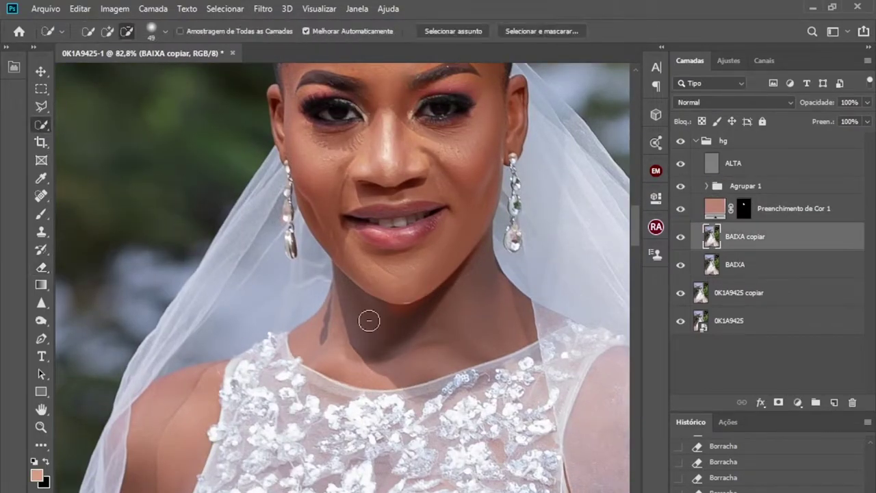
left_click_drag(368, 317, 447, 332)
left_click(743, 208)
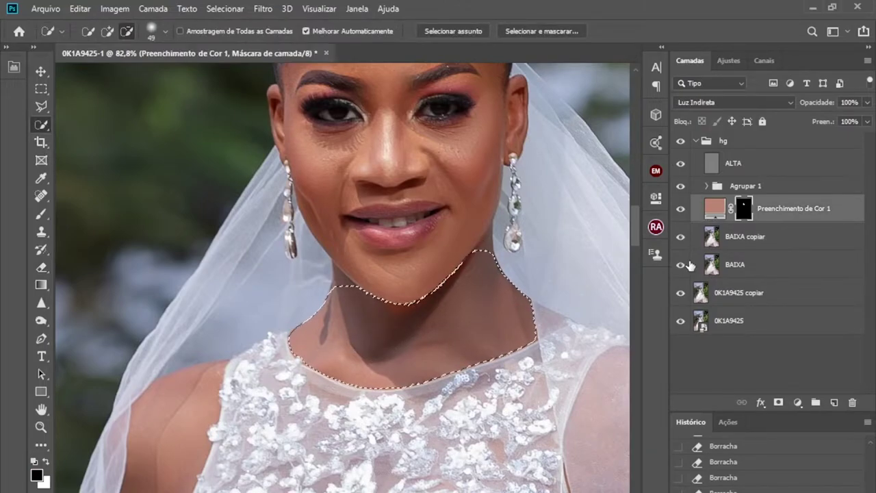
key("ctrl+d")
Paint the skin tone softly onto the shoulder under the sheer sleeve with a soft brush
key("e")
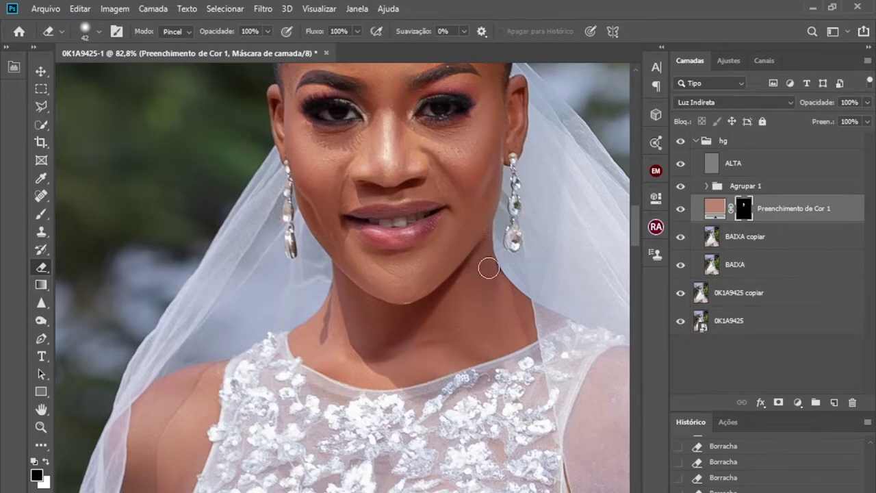
scroll(513, 297, "up", 3)
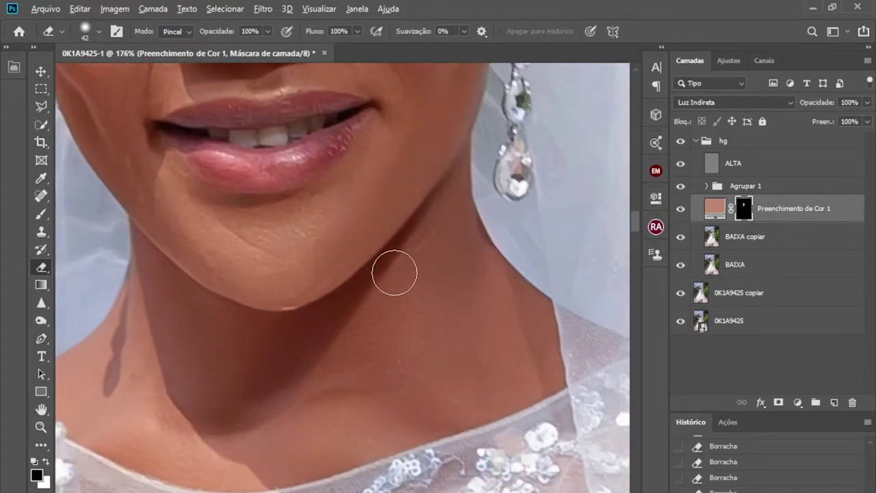
scroll(326, 280, "down", 2)
scroll(267, 274, "down", 2)
scroll(291, 261, "up", 2)
scroll(291, 260, "down", 2)
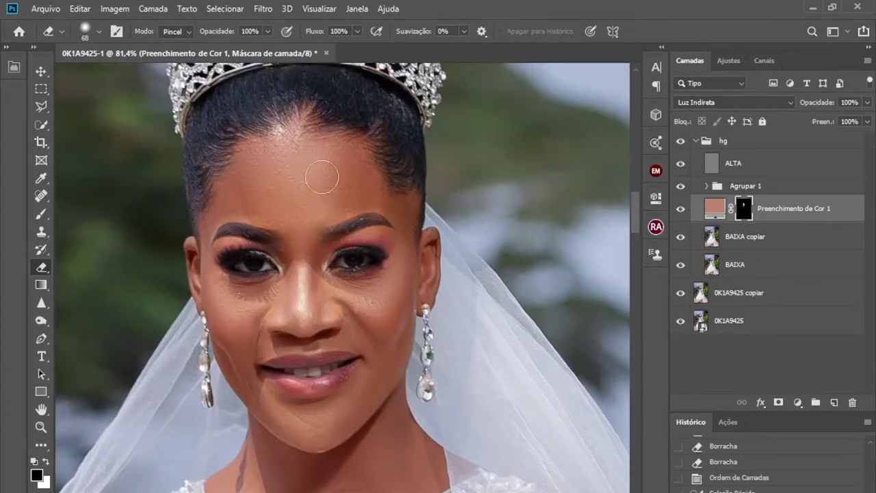
scroll(322, 172, "down", 2)
scroll(283, 201, "up", 3)
scroll(441, 215, "up", 1)
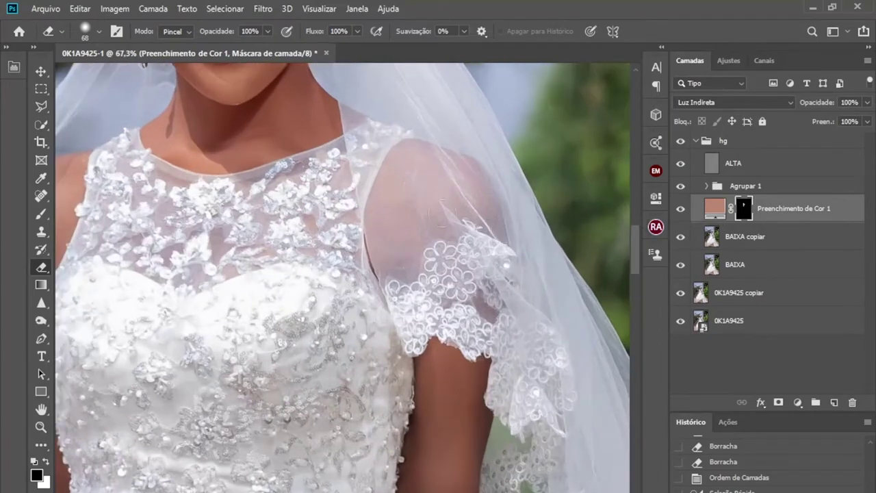
left_click(42, 217)
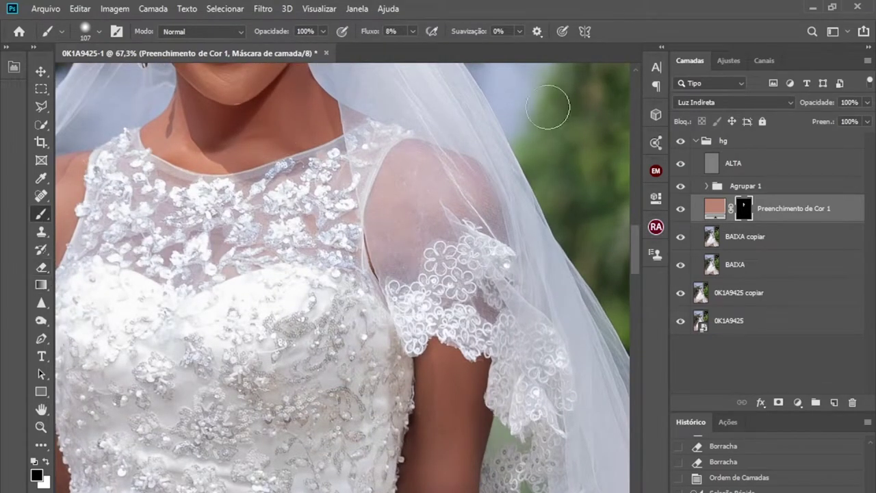
scroll(473, 175, "up", 1)
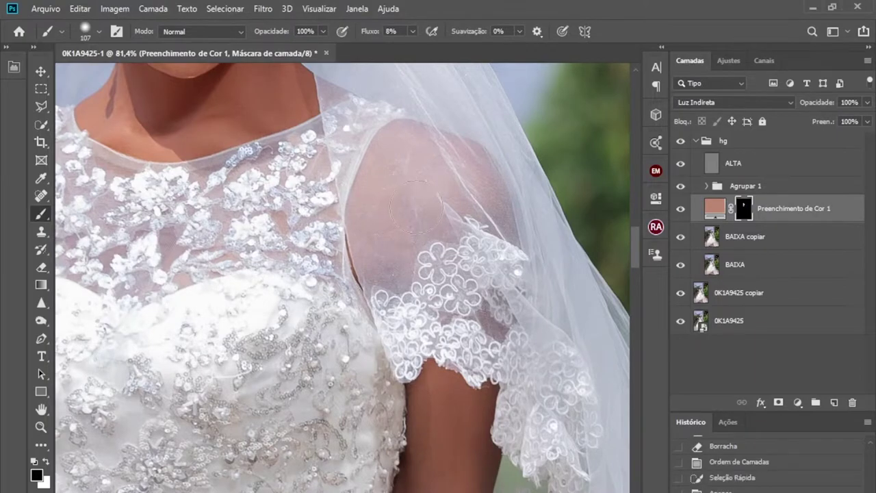
left_click_drag(407, 157, 469, 171)
Shrink the soft brush from 72 down to about 22 px for the shoulder edge
key("bracketleft")
key("bracketleft")
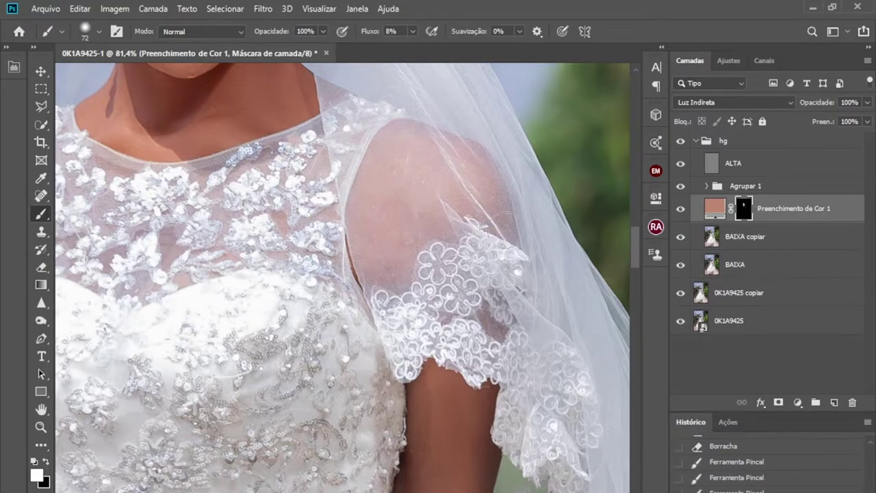
scroll(465, 267, "down", 2)
key("bracketleft")
key("bracketleft")
key("bracketleft")
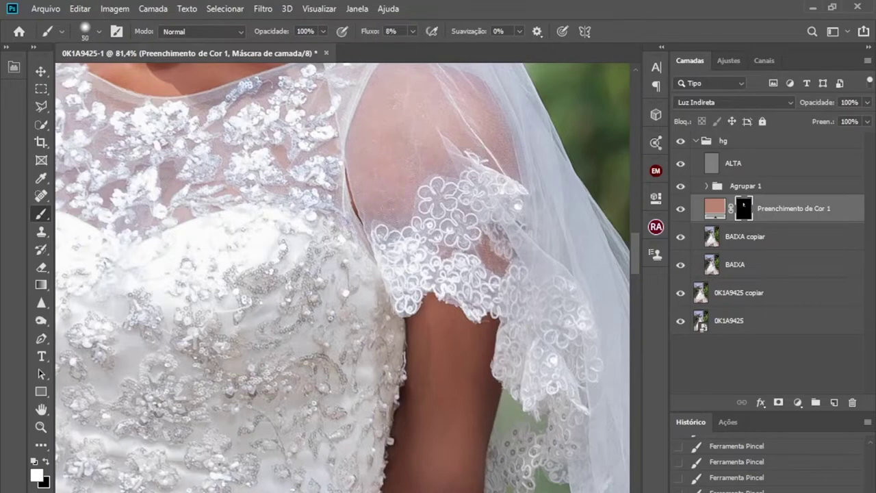
scroll(440, 157, "down", 3)
scroll(440, 157, "up", 1)
scroll(320, 180, "down", 3)
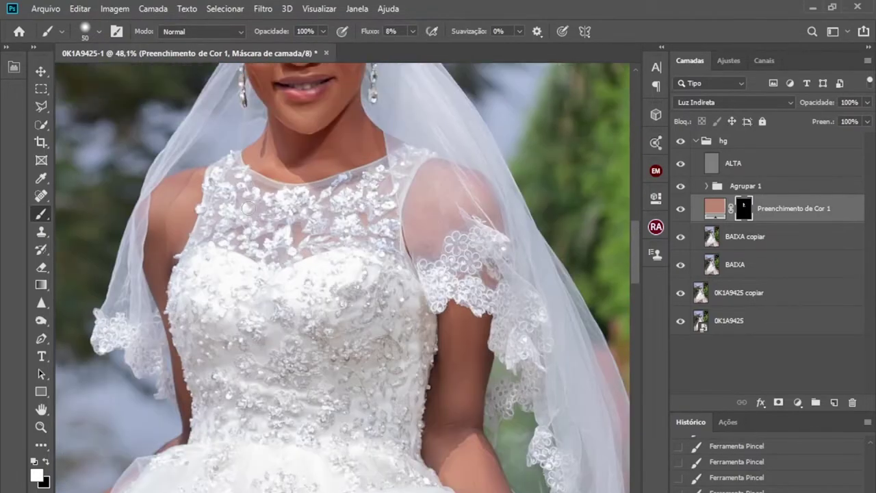
scroll(269, 322, "up", 1)
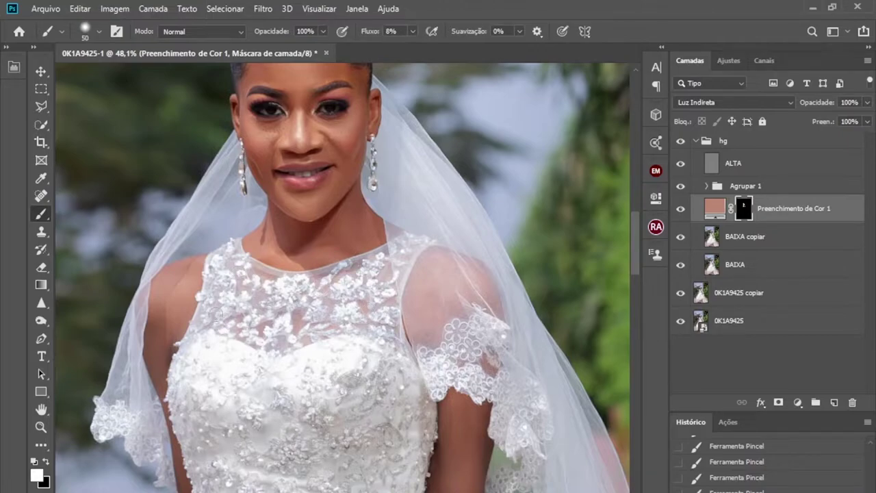
right_click(215, 313, "alt")
scroll(284, 290, "down", 2)
scroll(358, 196, "up", 3)
scroll(342, 205, "up", 1)
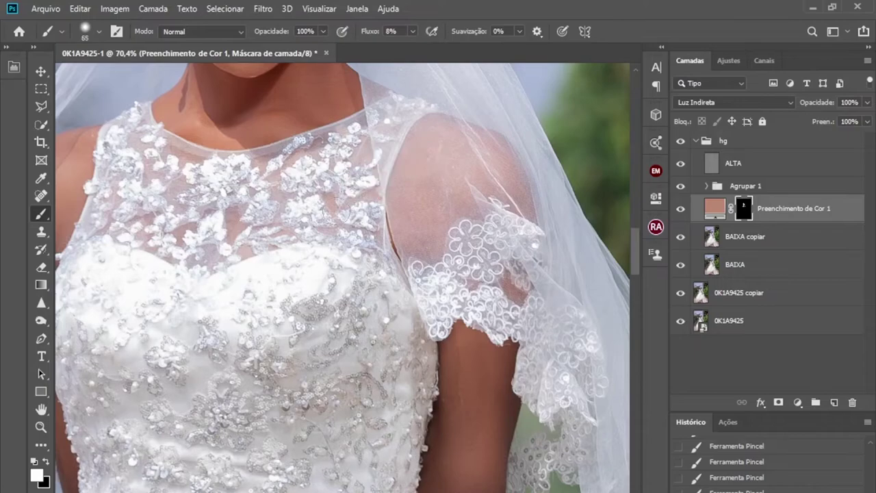
right_click(334, 213, "alt")
scroll(210, 260, "down", 2)
scroll(325, 251, "up", 1)
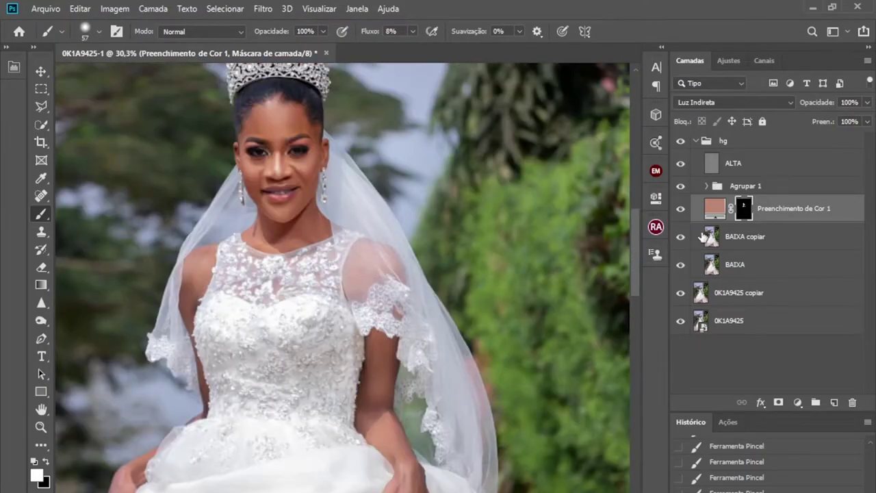
Quick-select the bride's hand and arm on BAIXA copiar to extend the fill mask over them
left_click(41, 268)
key("x")
scroll(329, 274, "up", 2)
scroll(321, 301, "up", 2)
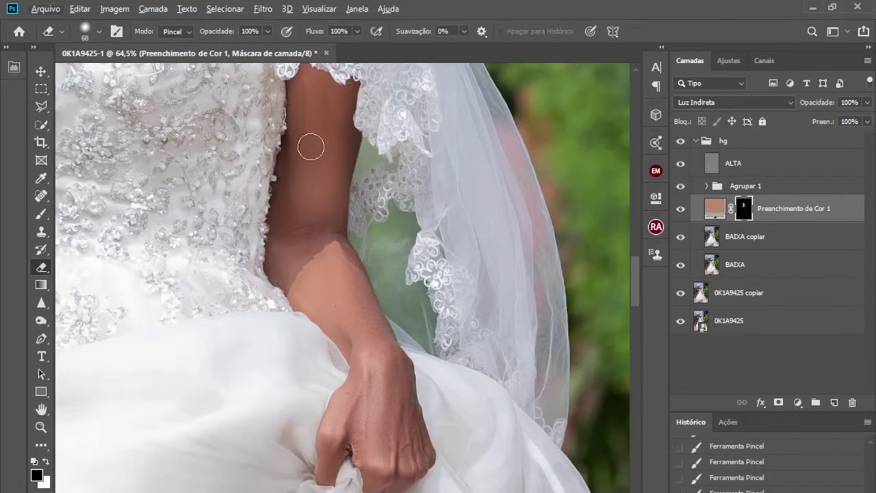
scroll(311, 147, "down", 1)
left_click(747, 240)
key("w")
mouse_move(371, 434)
left_mouse_down()
mouse_move(362, 389)
mouse_move(309, 268)
left_mouse_up()
left_click(743, 209)
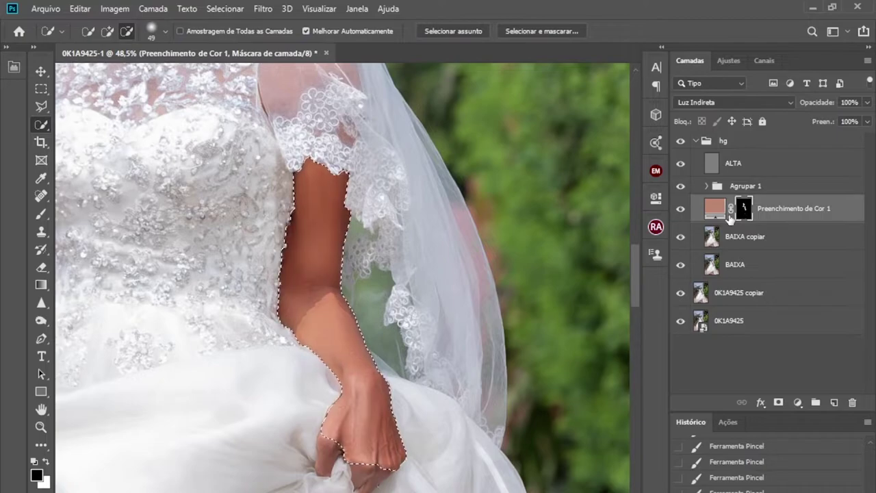
key("ctrl+d")
scroll(391, 274, "down", 2)
scroll(390, 383, "up", 3)
Erase the fill off the fingers and along the hand's edge with an 11 px eraser
key("e")
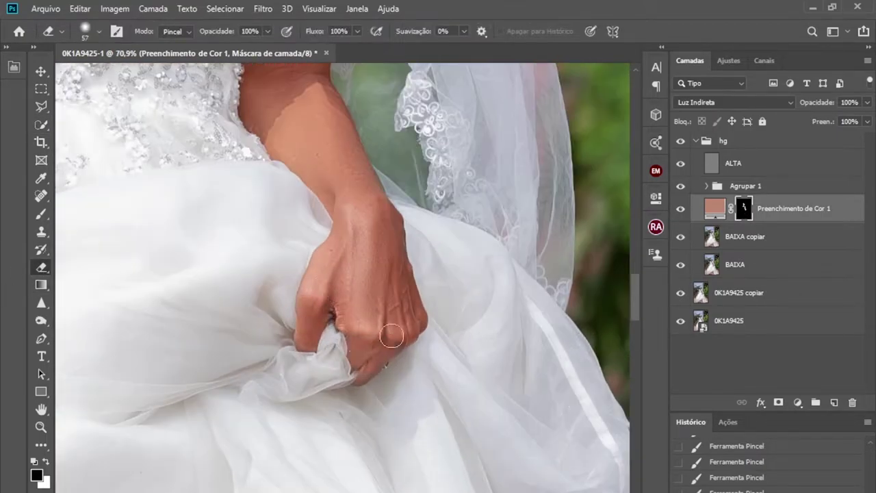
key("x")
scroll(372, 375, "down", 2)
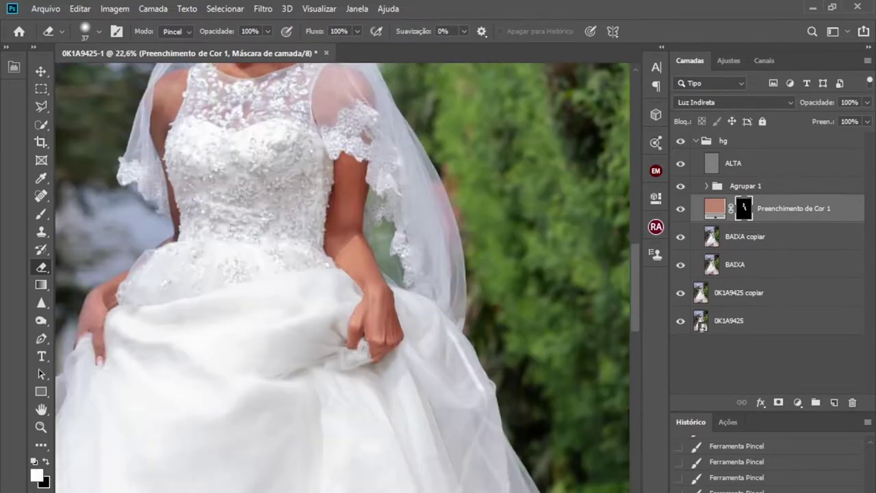
scroll(267, 378, "up", 2)
scroll(267, 378, "up", 1)
key("x")
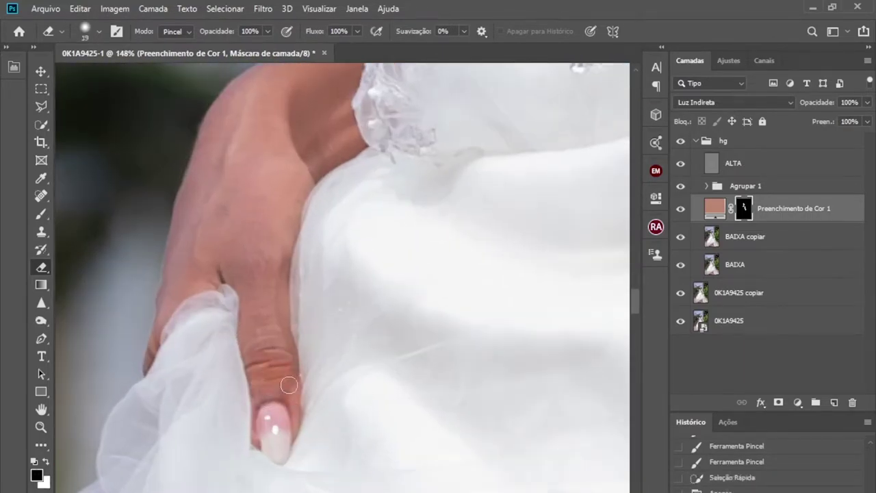
left_click_drag(267, 378, 269, 389)
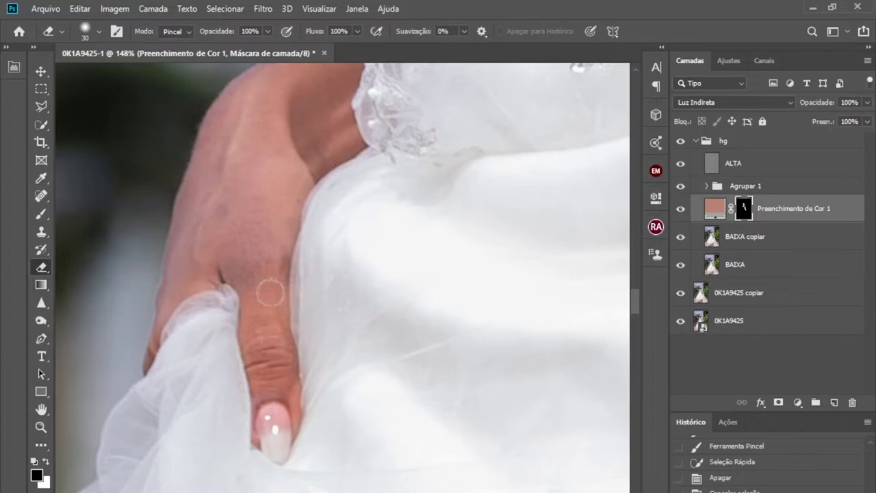
left_click(149, 330)
scroll(150, 356, "up", 2)
key("bracketleft")
key("bracketleft")
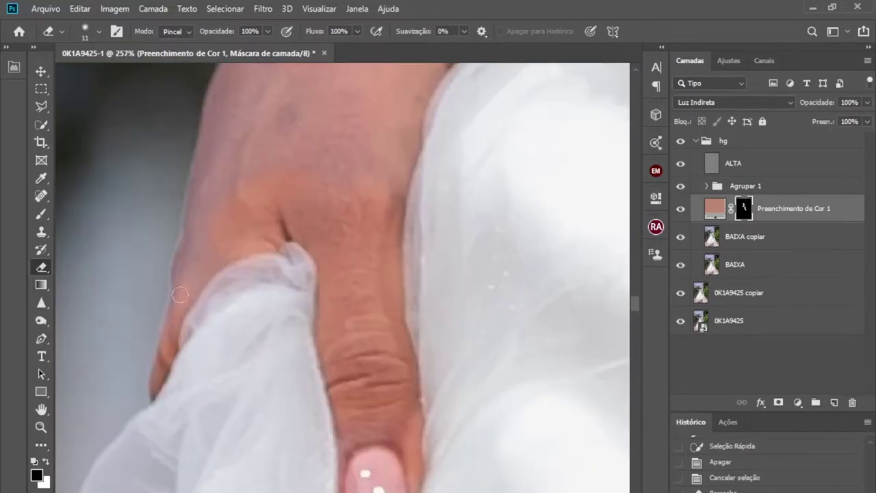
left_click_drag(180, 295, 156, 393)
left_click_drag(180, 257, 196, 254)
left_click_drag(313, 231, 331, 217)
scroll(331, 217, "down", 3)
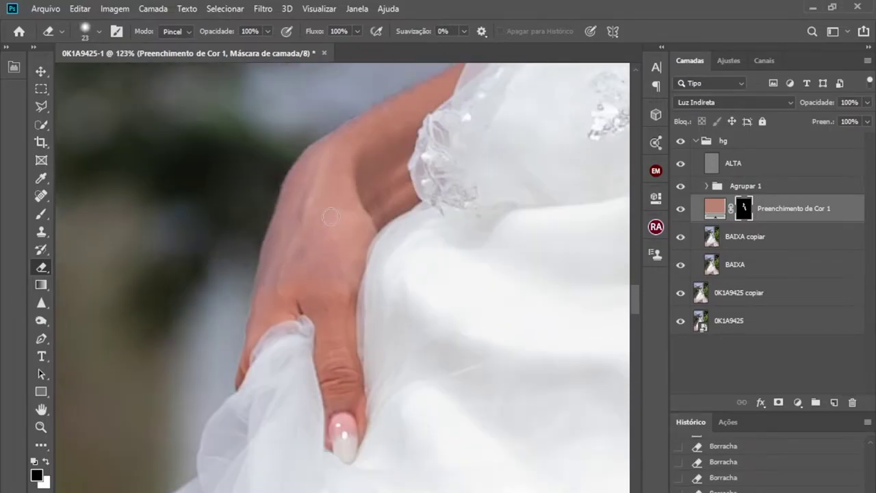
key("bracketright")
key("bracketright")
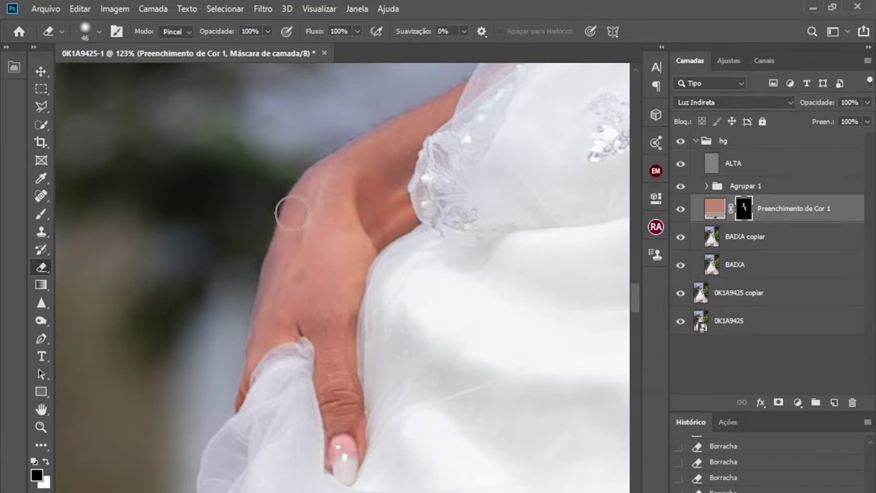
Even out the fill along the upper arm beside the bodice with an 18 px eraser
scroll(341, 208, "up", 3)
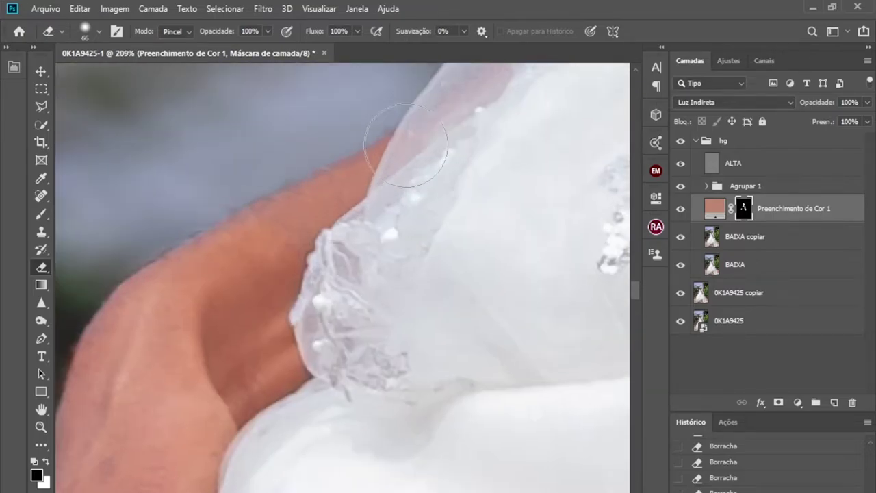
key("bracketleft")
key("bracketleft")
key("bracketleft")
scroll(279, 286, "down", 2)
scroll(458, 189, "up", 3)
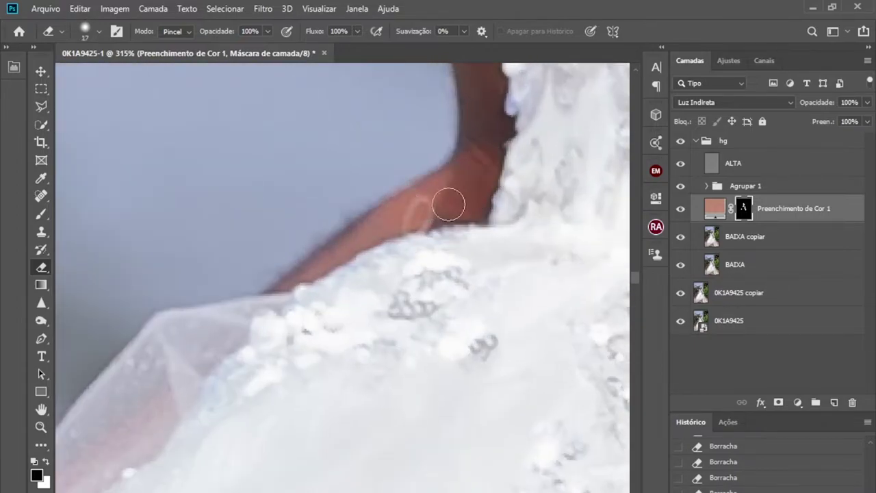
key("bracketleft")
key("bracketright")
key("bracketright")
key("bracketright")
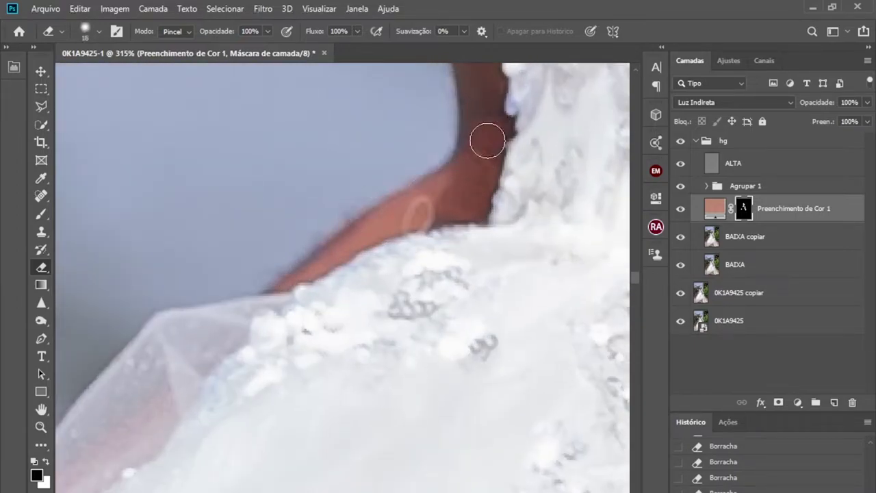
scroll(486, 137, "up", 1)
scroll(434, 285, "up", 3)
scroll(432, 350, "down", 1)
mouse_move(432, 349)
left_mouse_down()
mouse_move(446, 307)
mouse_move(446, 196)
mouse_move(417, 125)
left_mouse_up()
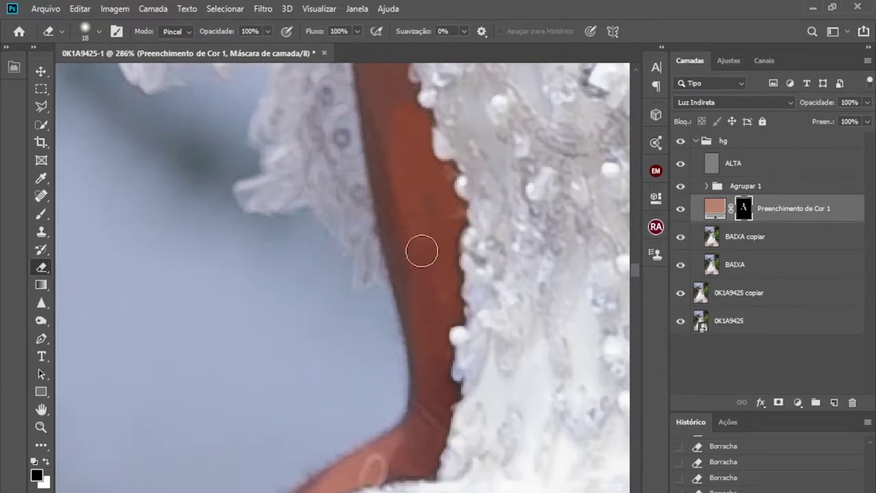
scroll(386, 232, "up", 2)
scroll(387, 232, "up", 2)
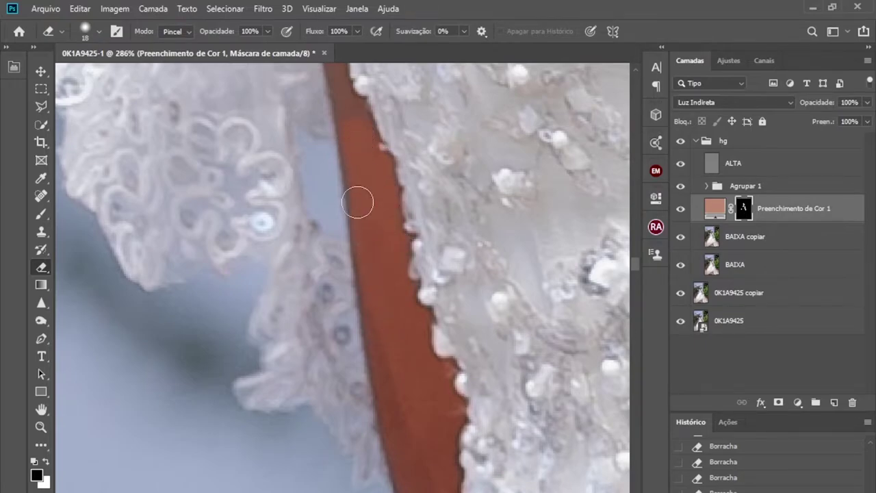
scroll(358, 199, "down", 3)
scroll(358, 381, "up", 3)
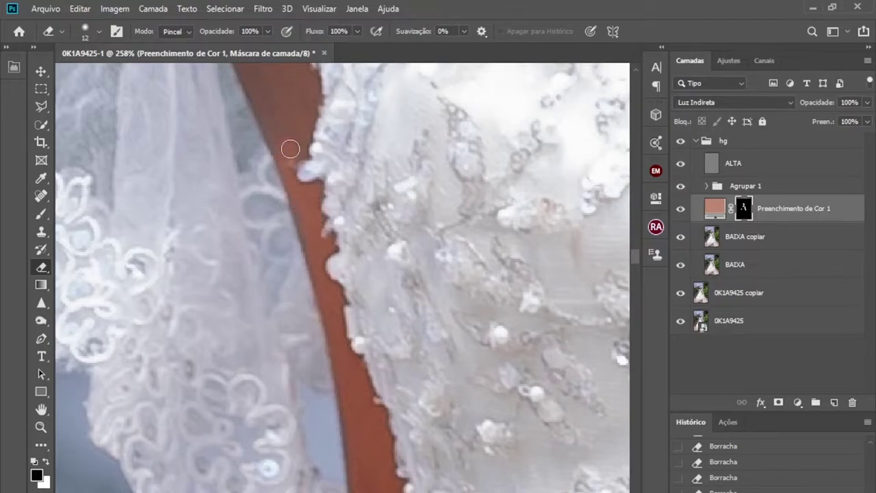
scroll(300, 174, "down", 3)
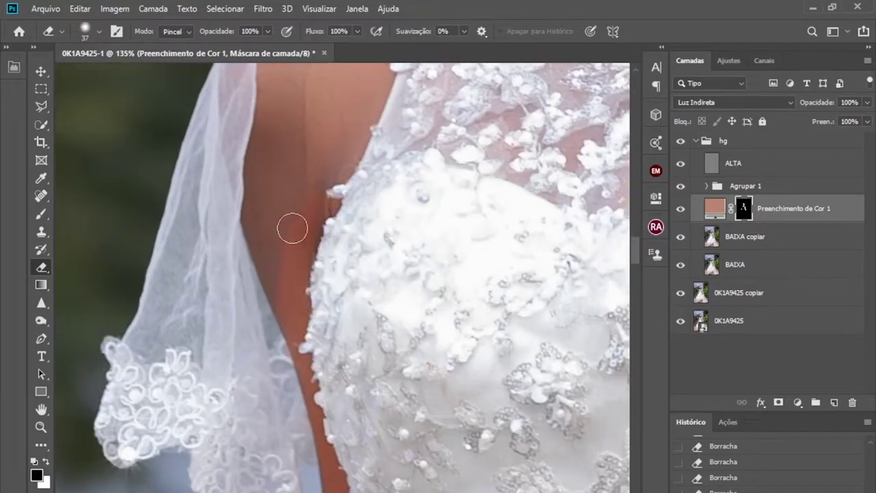
scroll(271, 233, "up", 1)
scroll(274, 321, "down", 2)
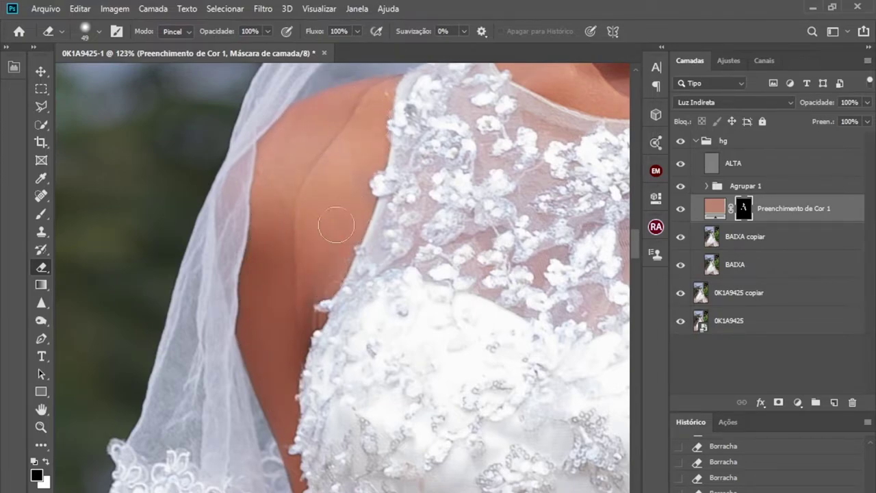
Set up a smaller white brush at 8% flow for blending the shoulder edge
left_click(42, 215)
key("x")
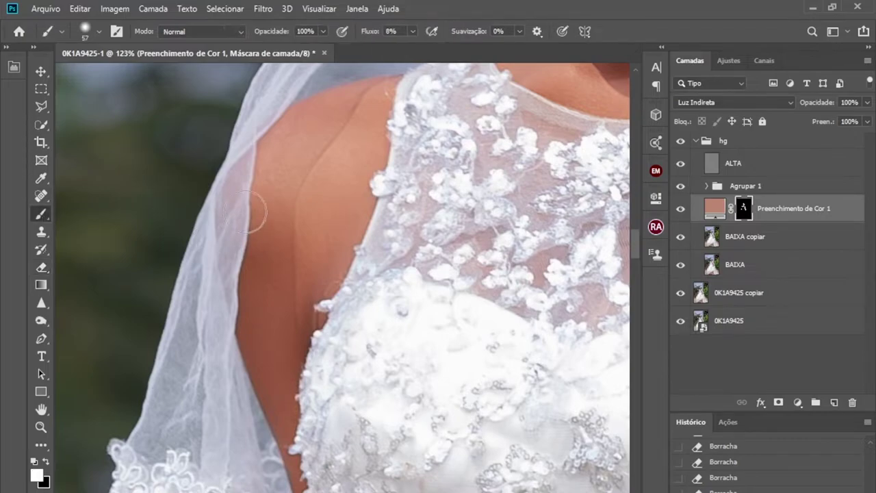
right_click(231, 257, "alt")
scroll(233, 222, "down", 5)
scroll(372, 272, "up", 5)
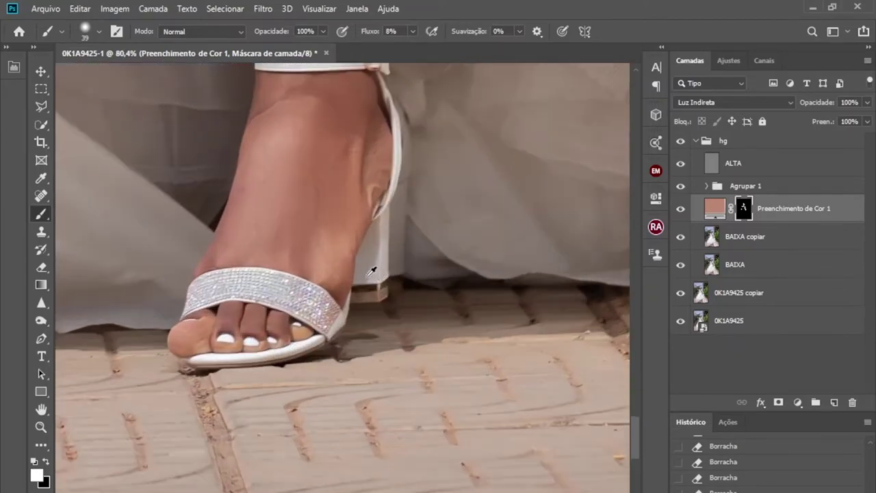
Erase the skin-fill mask across the toes with black
scroll(372, 272, "up", 2)
key("e")
scroll(198, 325, "up", 1)
key("x")
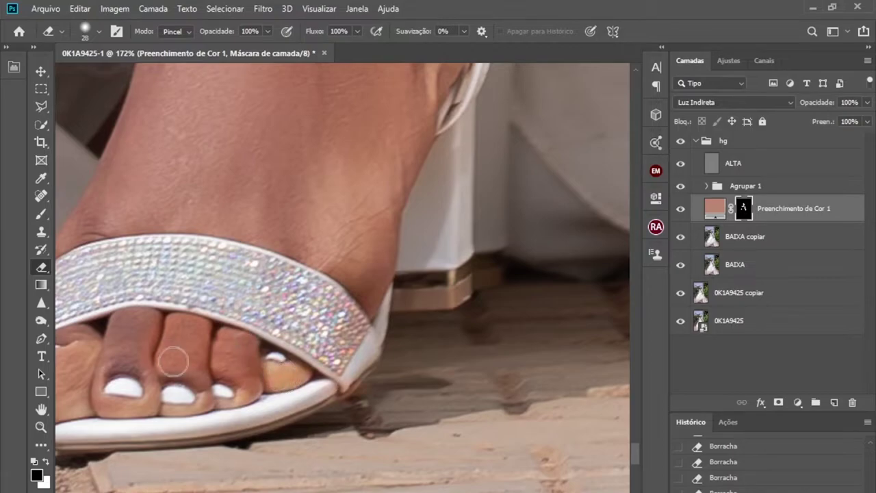
mouse_move(276, 379)
left_mouse_down()
mouse_move(167, 372)
mouse_move(137, 358)
mouse_move(143, 319)
mouse_move(92, 371)
mouse_move(135, 375)
left_mouse_up()
scroll(93, 350, "down", 3)
scroll(103, 370, "up", 3)
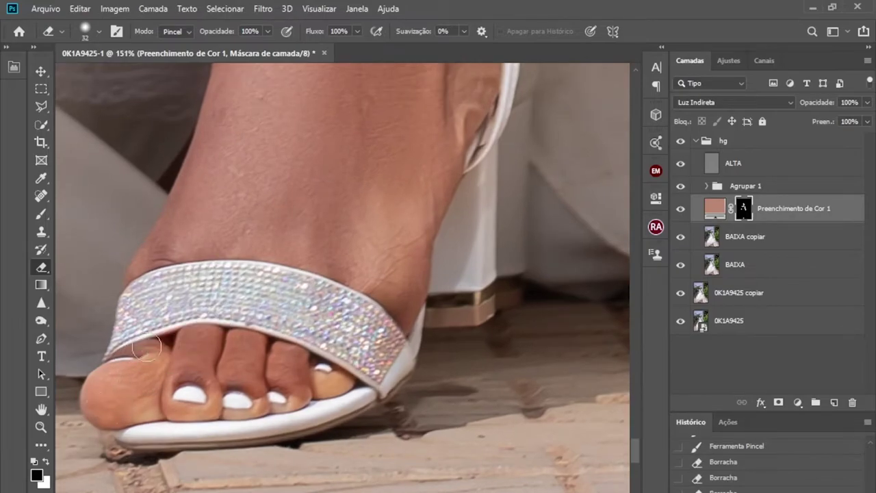
scroll(192, 294, "up", 3)
key("bracketleft")
scroll(352, 339, "down", 5)
Quick Select the ankle and foot on BAIXA copiar, apply it to the fill mask, and deselect
left_click(792, 248)
key("w")
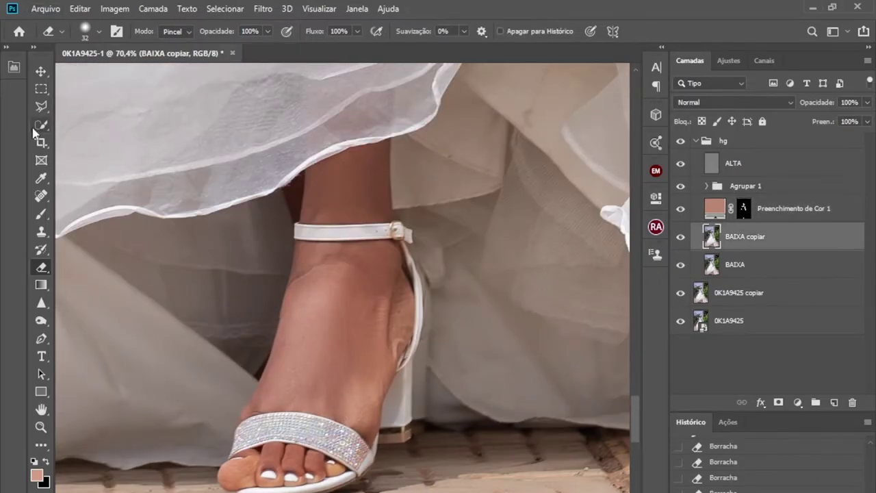
mouse_move(322, 346)
left_mouse_down()
mouse_move(434, 331)
mouse_move(410, 415)
left_mouse_up()
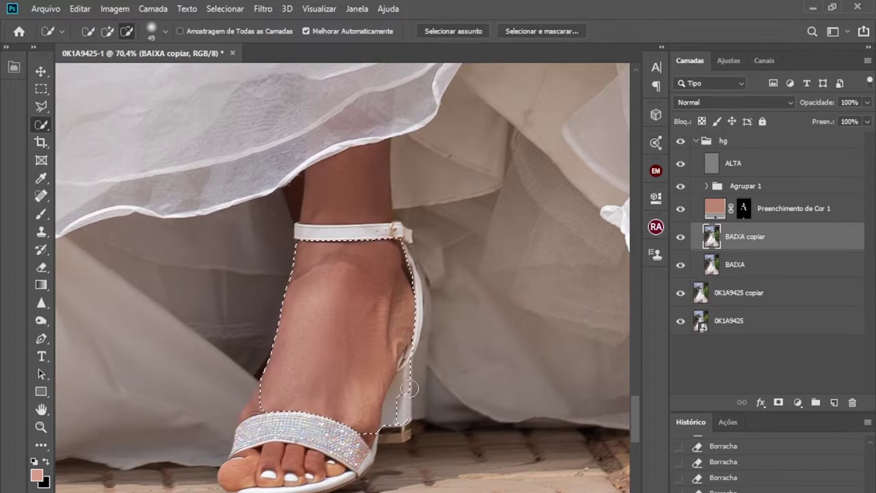
left_click(746, 212)
key("ctrl+d")
scroll(209, 425, "up", 3)
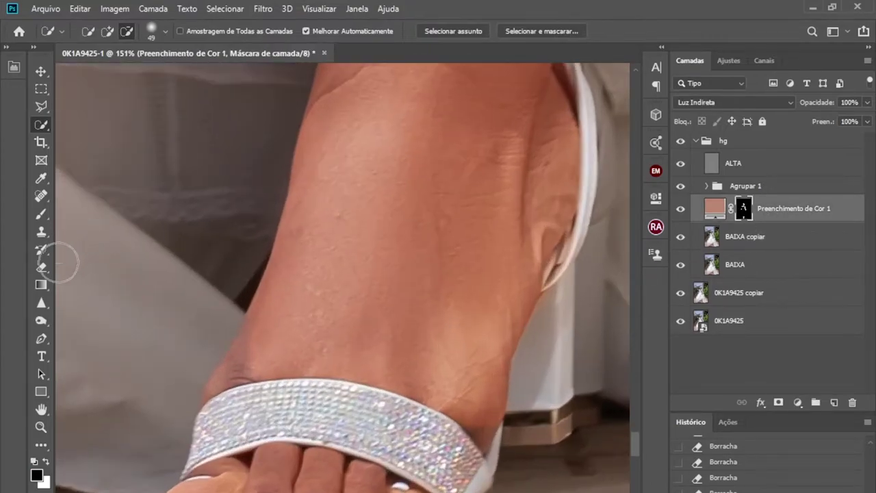
Touch up the foot area of the fill mask with the Eraser in white
left_click(41, 267)
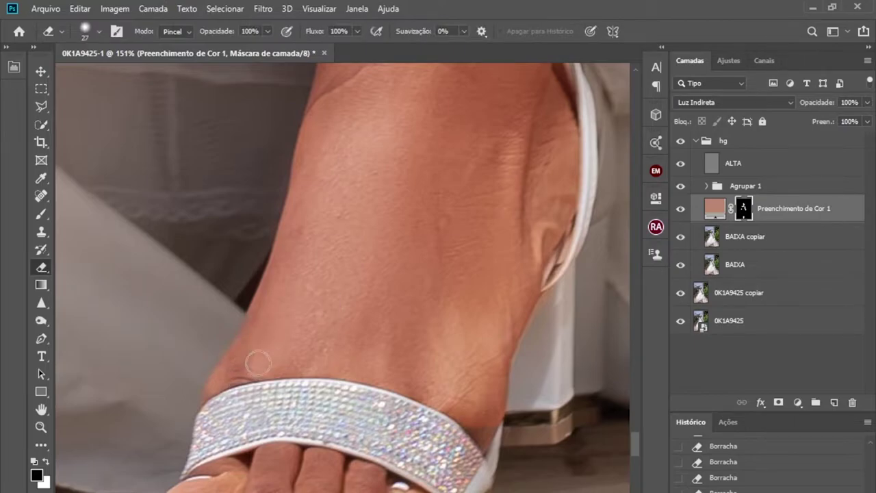
scroll(437, 351, "down", 1)
scroll(391, 182, "down", 1)
scroll(349, 233, "down", 2)
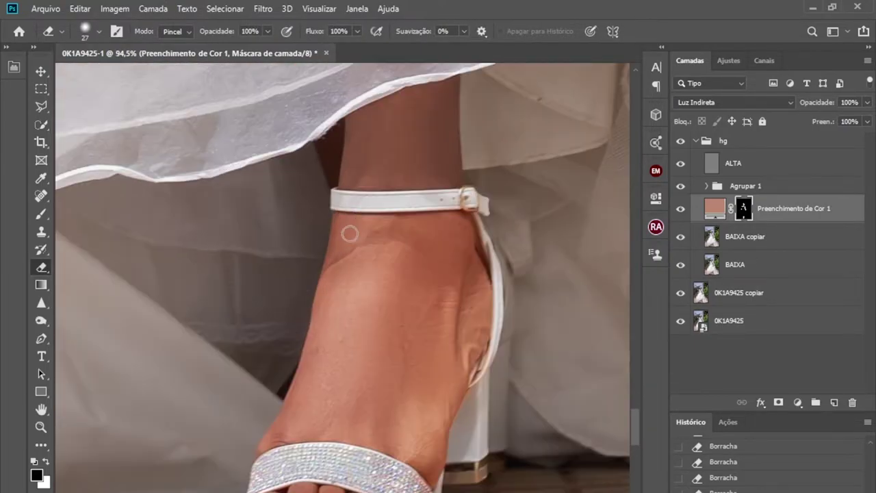
scroll(381, 212, "up", 3)
scroll(573, 366, "up", 1)
key("x")
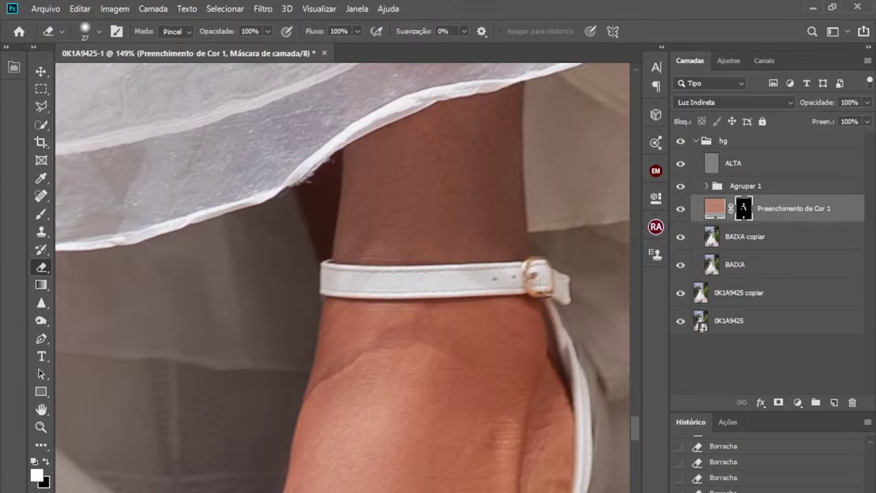
scroll(547, 282, "down", 3)
scroll(509, 313, "up", 3)
scroll(487, 203, "down", 3)
scroll(541, 304, "up", 2)
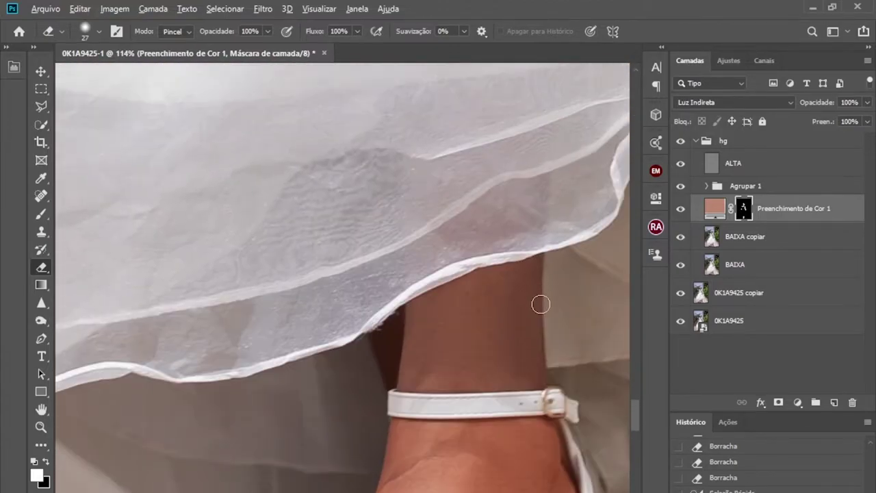
left_click(479, 344)
Paint black on the mask over the ankle above the strap, then undo the dark patch
key("x")
left_click_drag(415, 368, 412, 381)
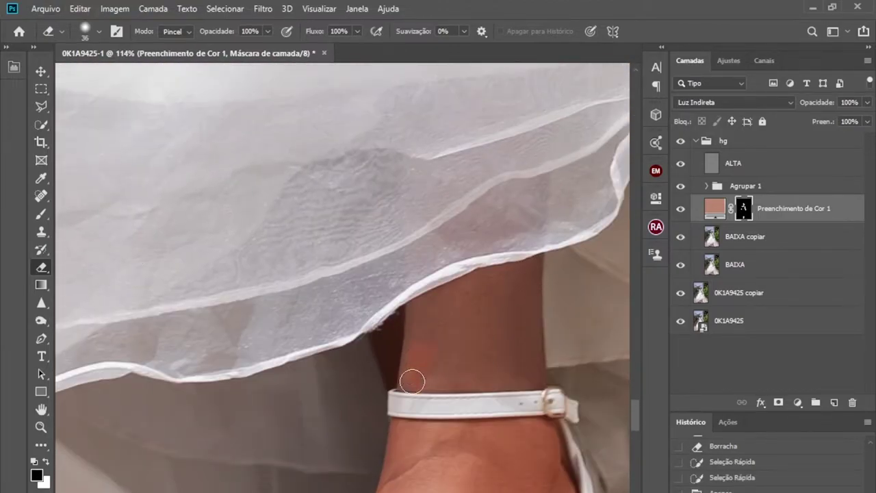
mouse_move(424, 318)
left_mouse_down()
mouse_move(509, 274)
mouse_move(528, 368)
left_mouse_up()
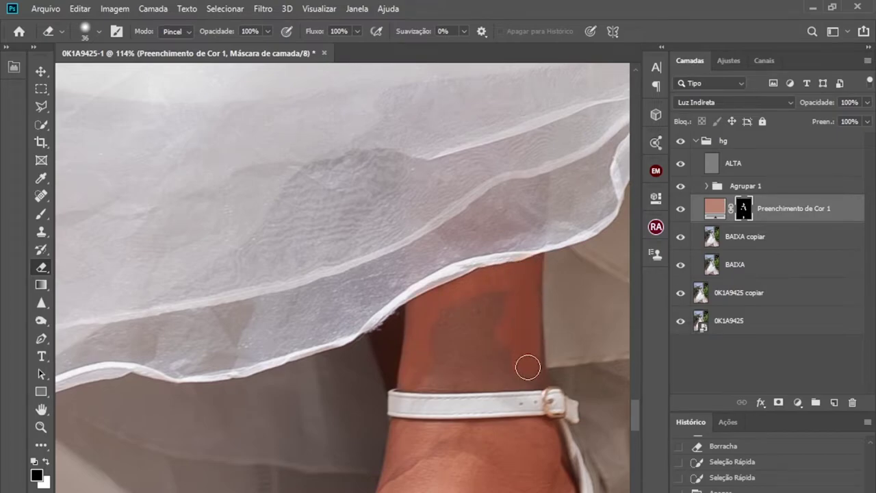
right_click(441, 355)
key("Return")
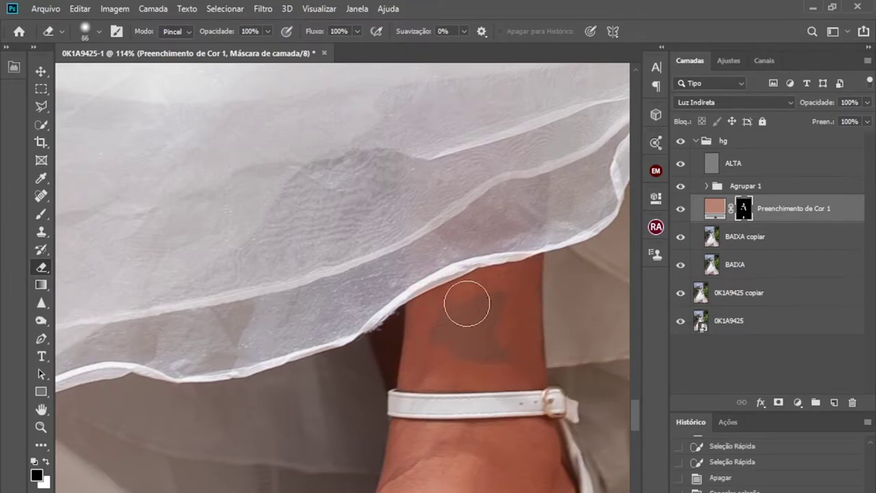
Softly brush the skin fill through the sheer skirt above the ankle at low flow
left_click(41, 214)
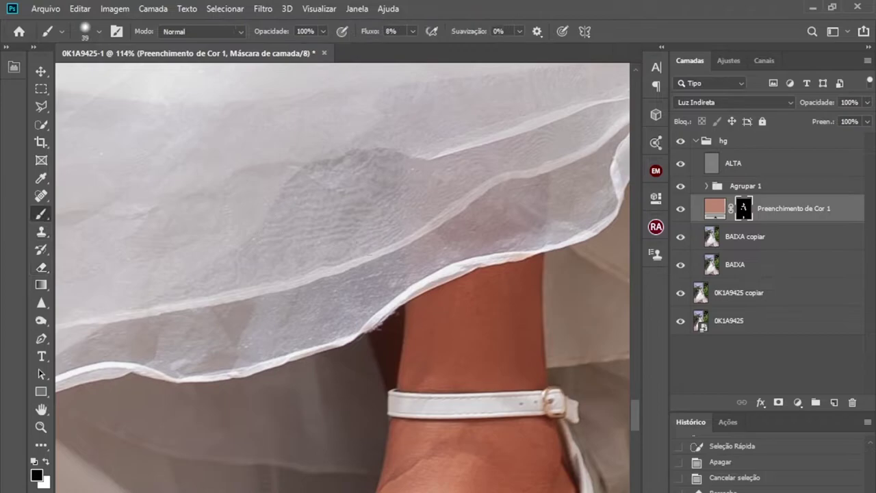
left_click_drag(509, 195, 455, 233)
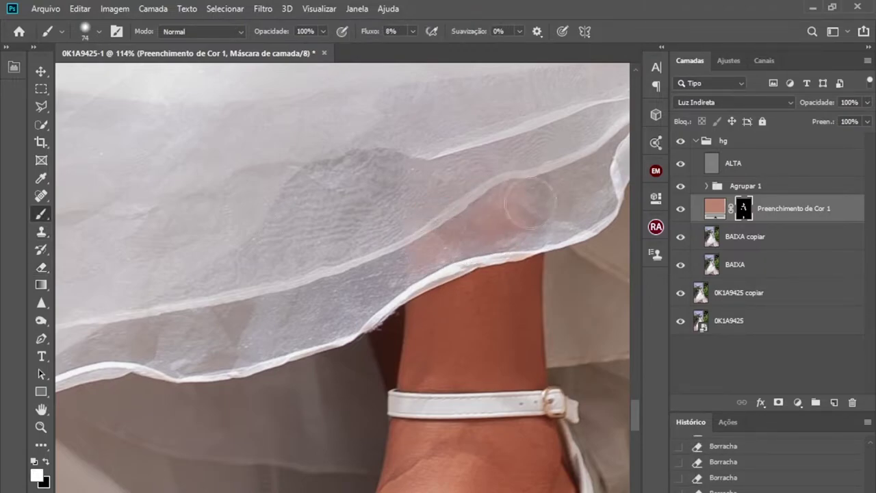
right_click(505, 231, "alt")
mouse_move(500, 157)
left_mouse_down()
mouse_move(515, 218)
mouse_move(487, 182)
left_mouse_up()
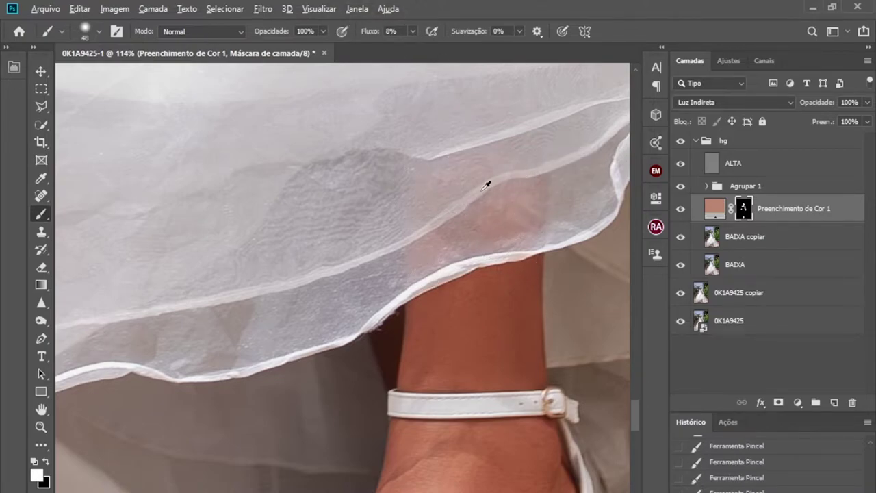
scroll(487, 182, "down", 5)
scroll(464, 231, "up", 2)
scroll(464, 231, "up", 4)
scroll(524, 160, "up", 4)
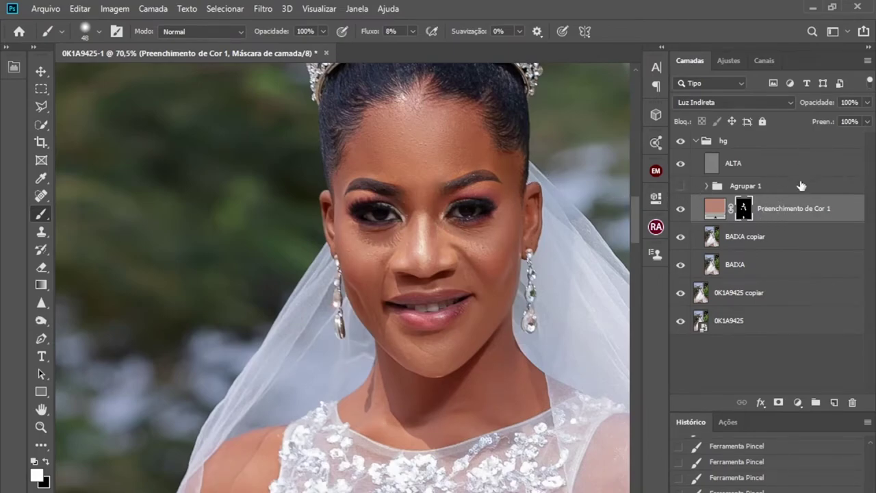
Set the Preenchimento de Cor 1 skin fill to 24% opacity
left_click(868, 103)
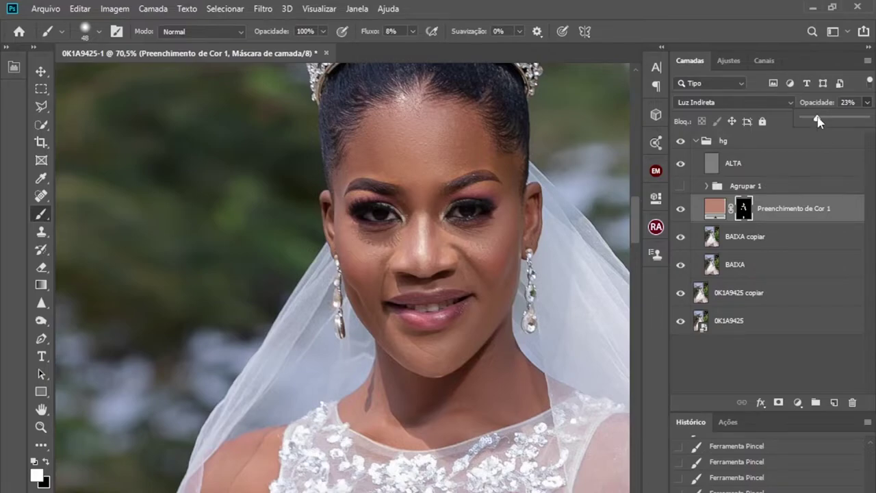
left_click_drag(818, 119, 821, 122)
scroll(626, 194, "down", 3)
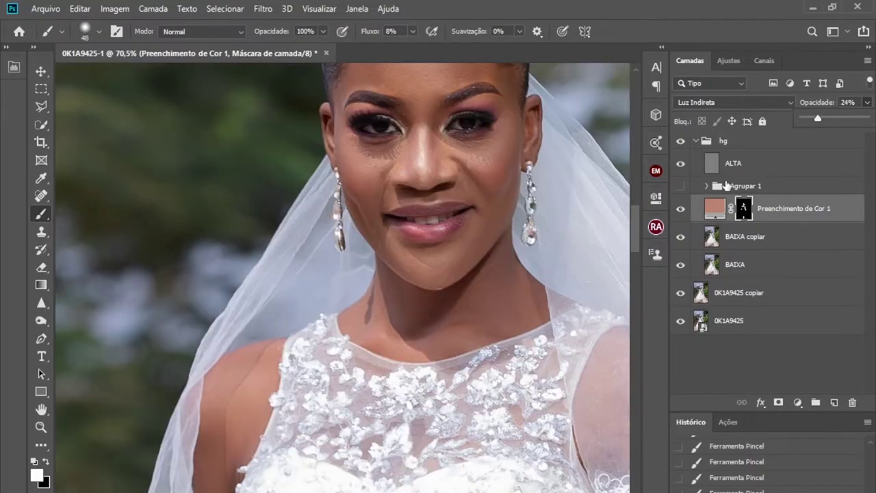
left_click(611, 225)
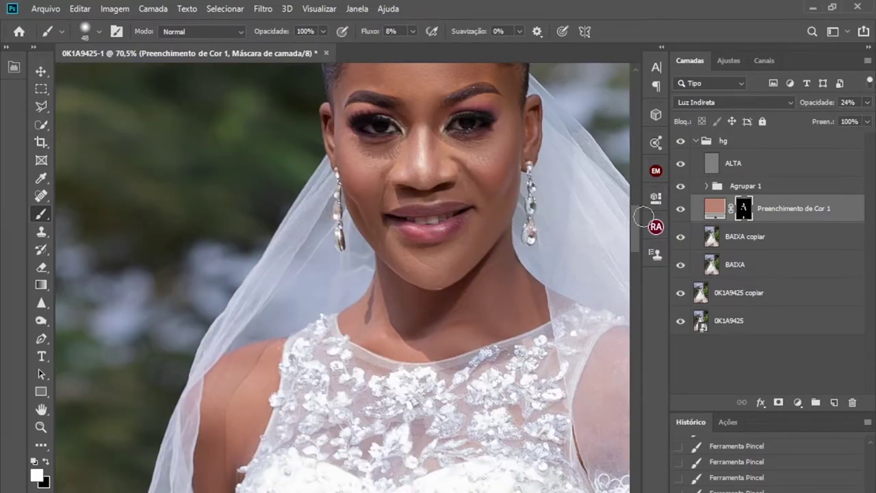
scroll(637, 241, "up", 2)
scroll(639, 233, "up", 3)
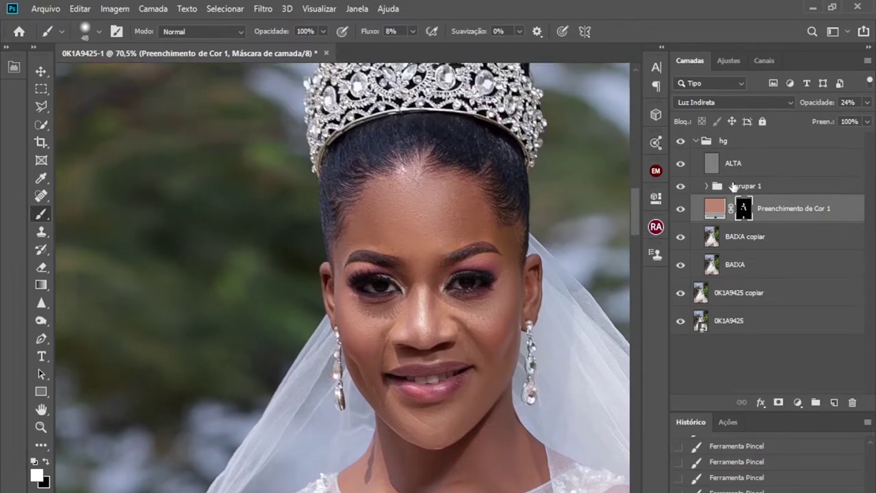
Expand Agrupar 1 and raise the b layer's opacity to 37%
left_click(708, 186)
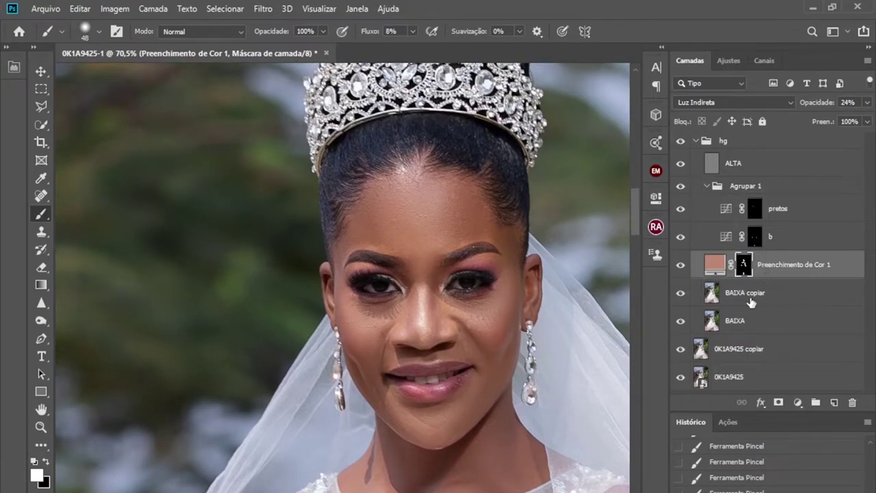
left_click(814, 213)
left_click(788, 240)
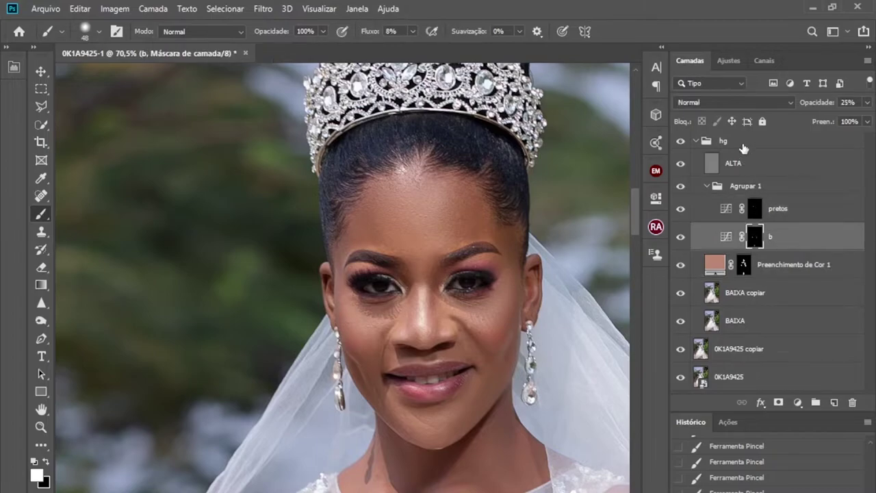
left_click(868, 103)
left_click_drag(822, 118, 827, 119)
Toggle the retouching off and on to compare, then select the ALTA layer
left_click(681, 379, "alt")
left_click(681, 379, "alt")
left_click(681, 379, "alt")
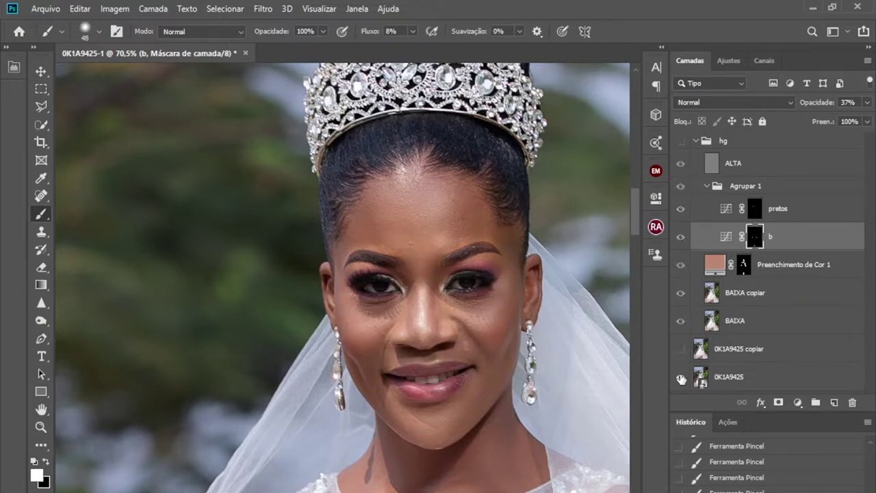
left_click(681, 379, "alt")
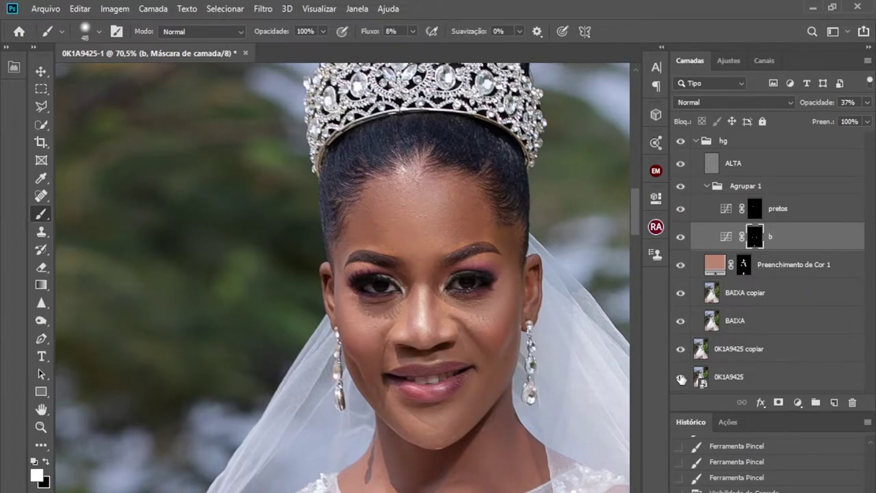
left_click(682, 379, "alt")
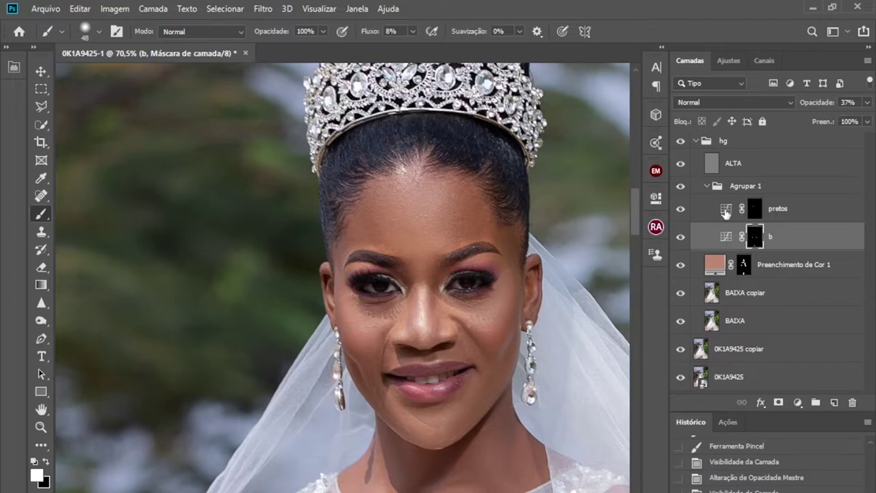
left_click(776, 170)
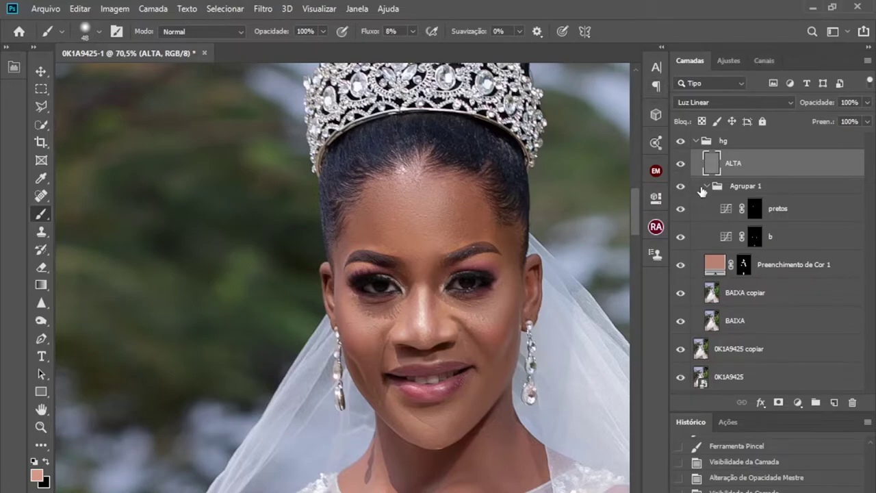
Add Brilho/Contraste 1 with Contrast 34, clipped to the ALTA texture layer
left_click(729, 61)
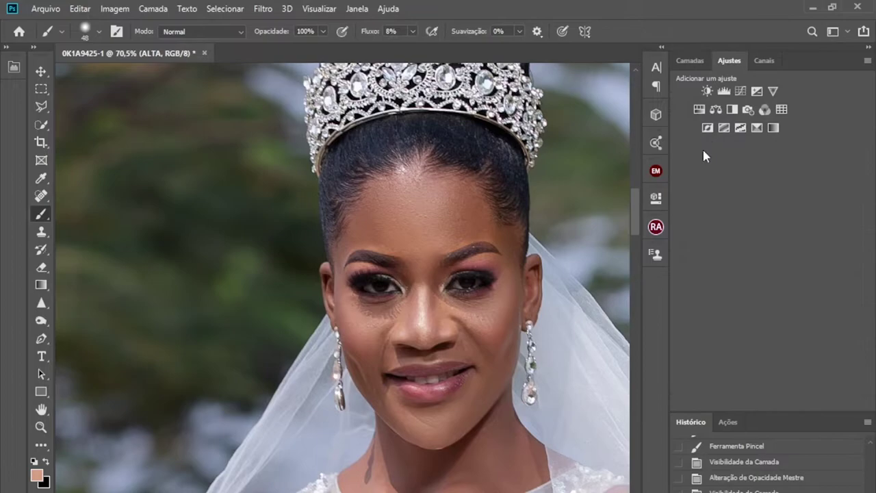
left_click(708, 91)
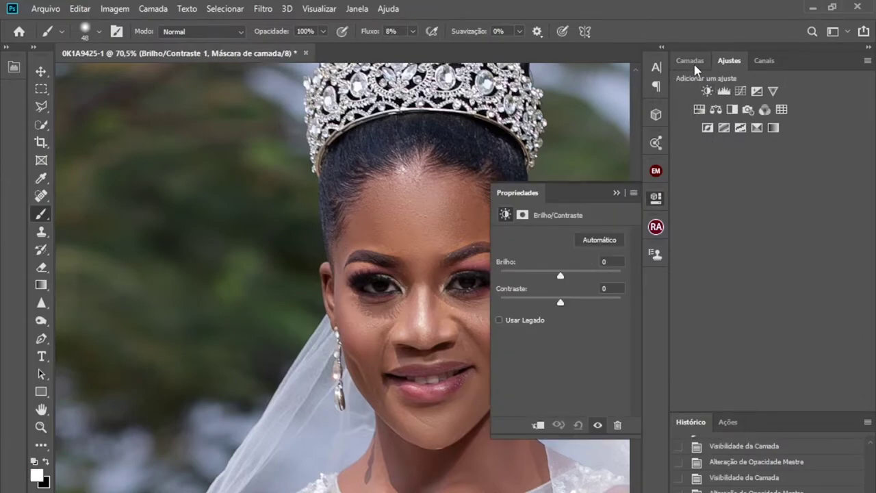
left_click(691, 61)
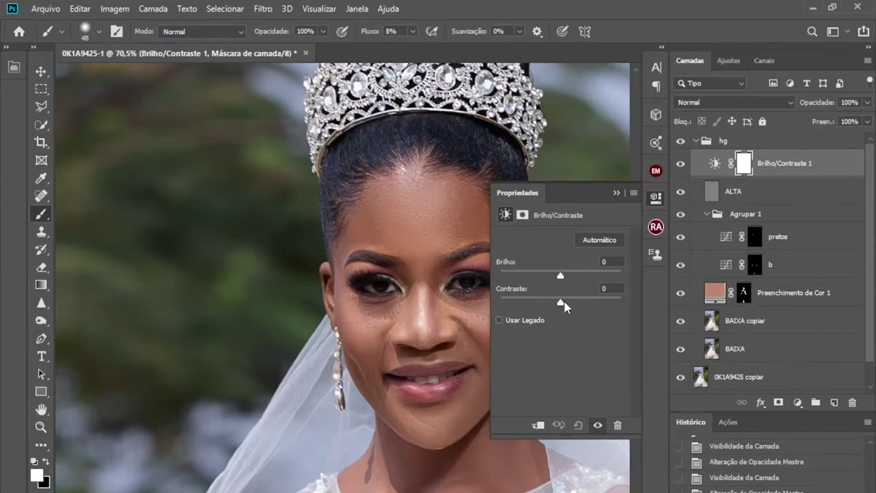
left_click_drag(577, 307, 582, 308)
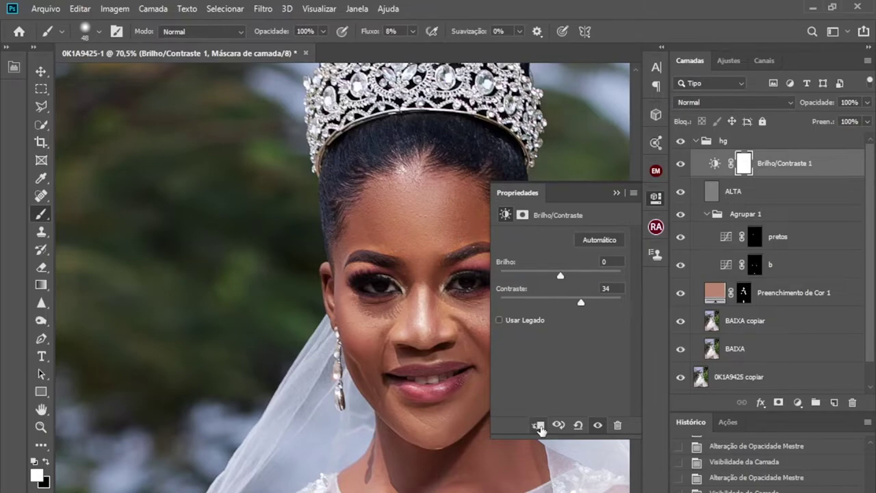
left_click(539, 426)
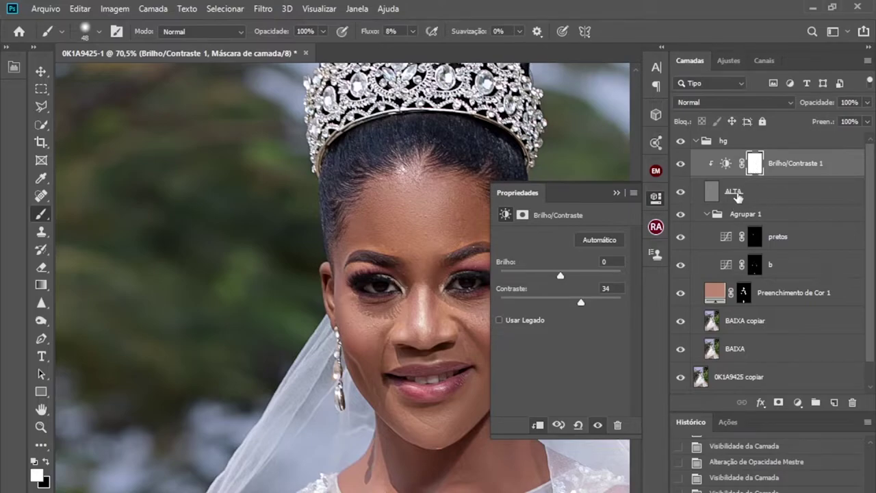
Toggle the Brilho/Contraste 1 layer off and on to compare the contrast boost
left_click(617, 194)
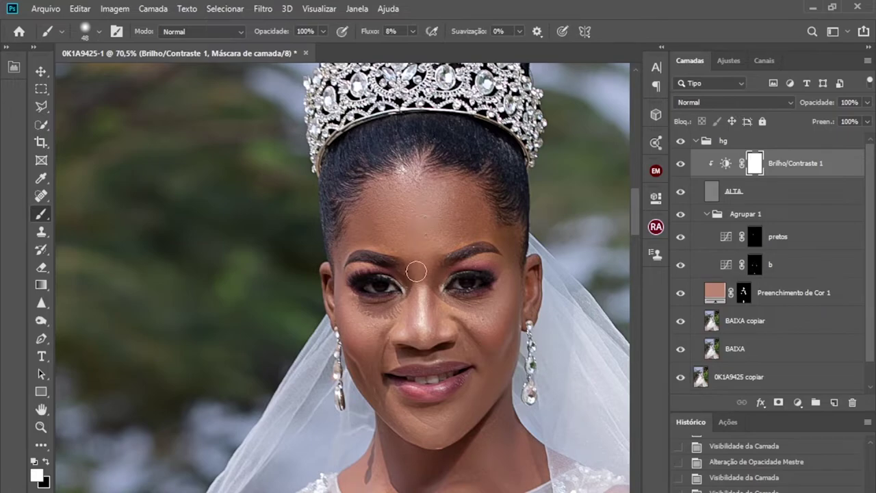
left_click(682, 167)
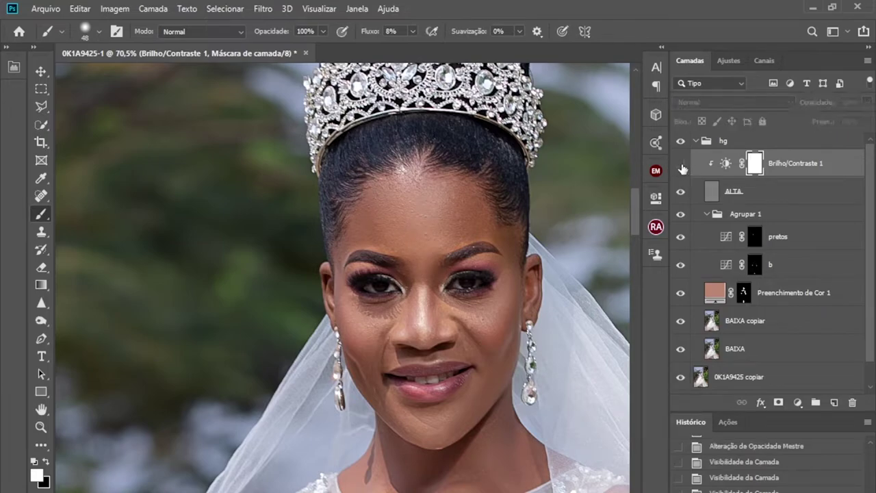
left_click(681, 164)
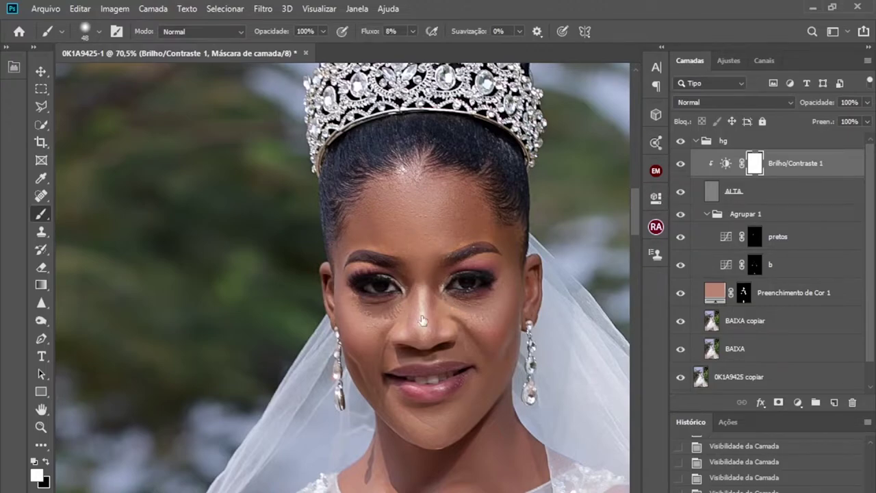
Lower Brilho/Contraste 1 to 79% opacity and select the Agrupar 1 group
left_click(867, 103)
left_click_drag(865, 118, 853, 122)
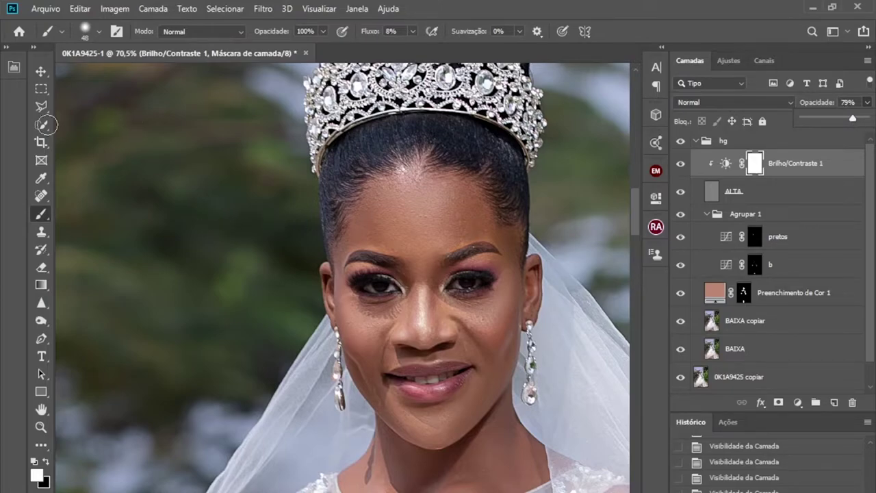
left_click(41, 72)
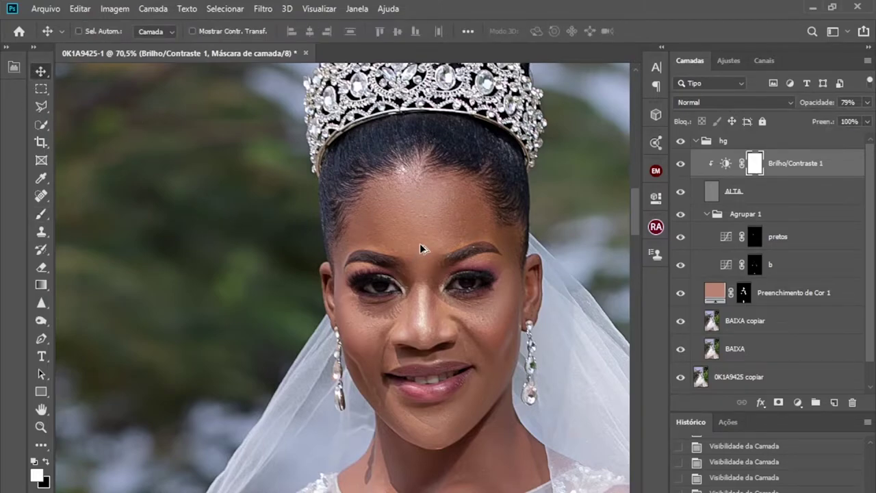
scroll(419, 244, "down", 4)
scroll(421, 288, "up", 5)
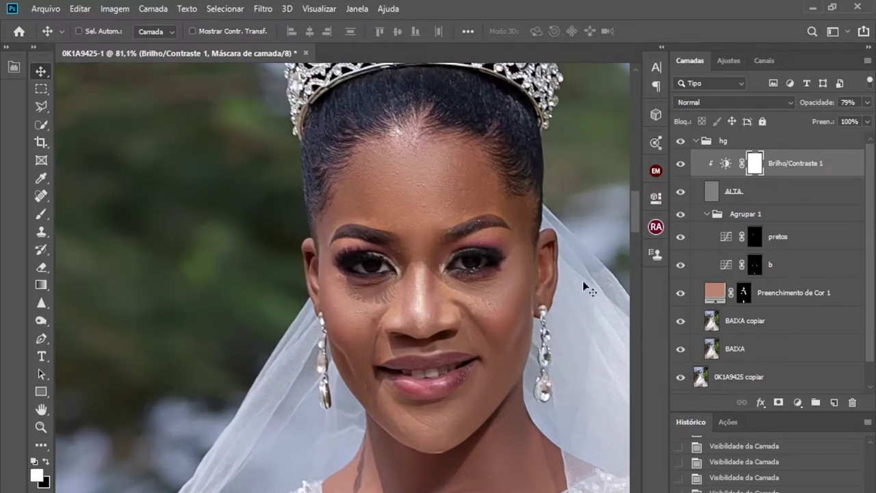
left_click(797, 217)
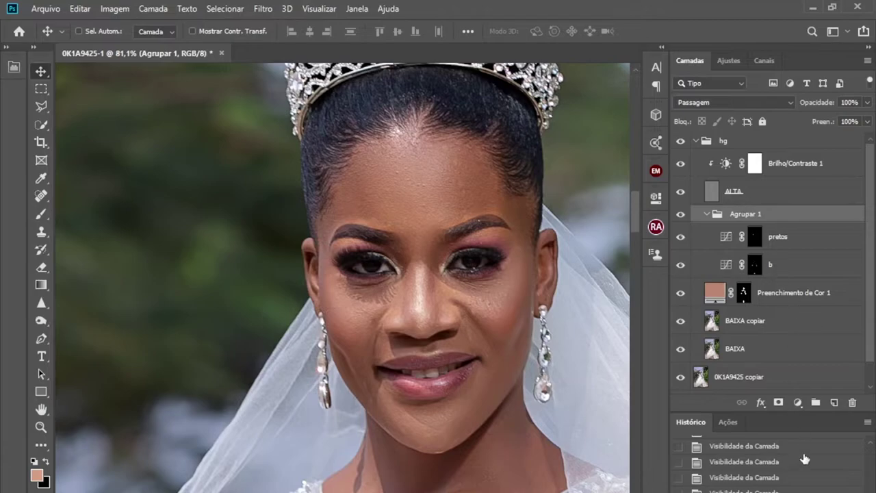
Add Camada 1 inside Agrupar 1 and set up a 21 px brush, testing a faint stroke on the lip
left_click(835, 403)
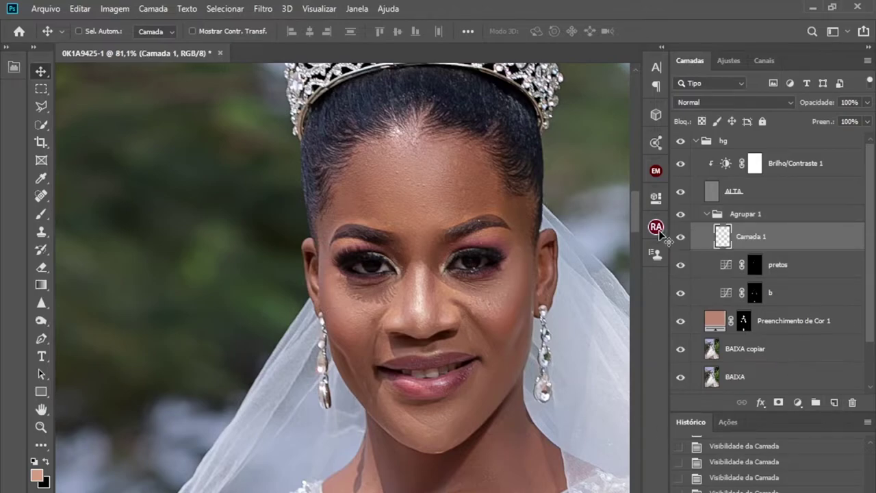
left_click(41, 215)
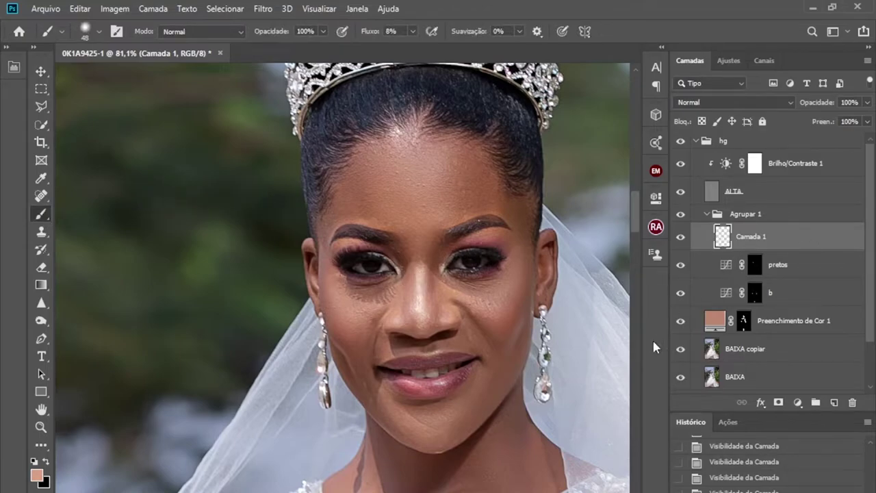
scroll(395, 401, "up", 1)
scroll(397, 390, "up", 1)
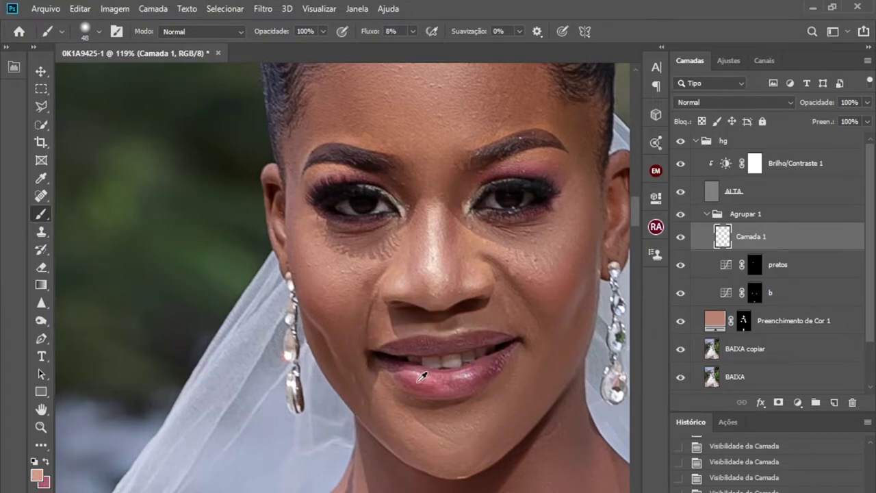
left_click_drag(513, 366, 499, 366)
scroll(470, 380, "up", 2)
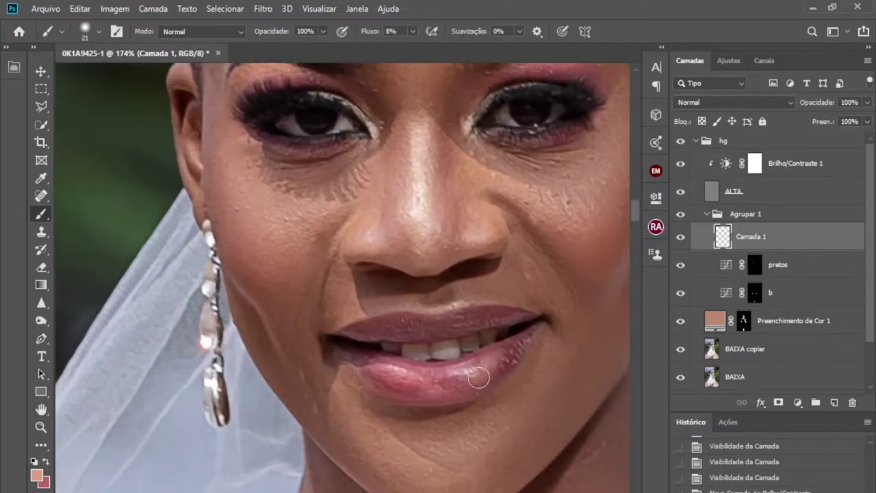
key("x")
left_click_drag(500, 357, 421, 396)
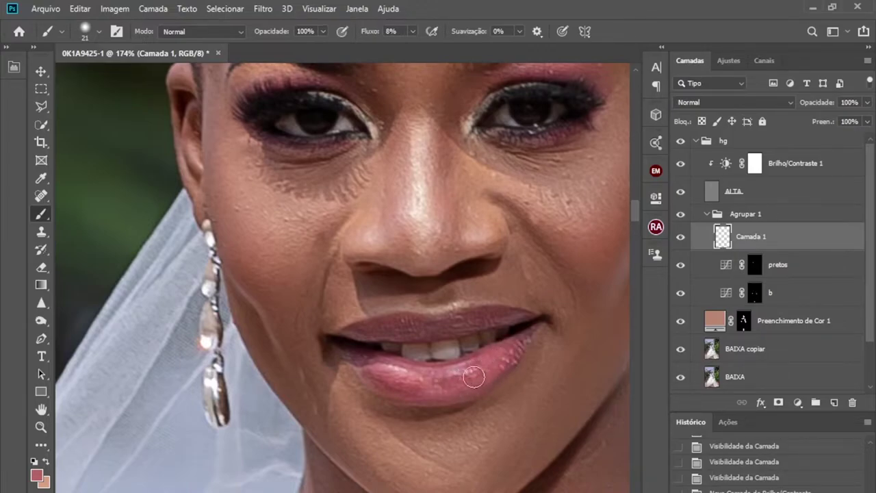
Set the foreground colour to the lip red c55353
left_click(35, 475)
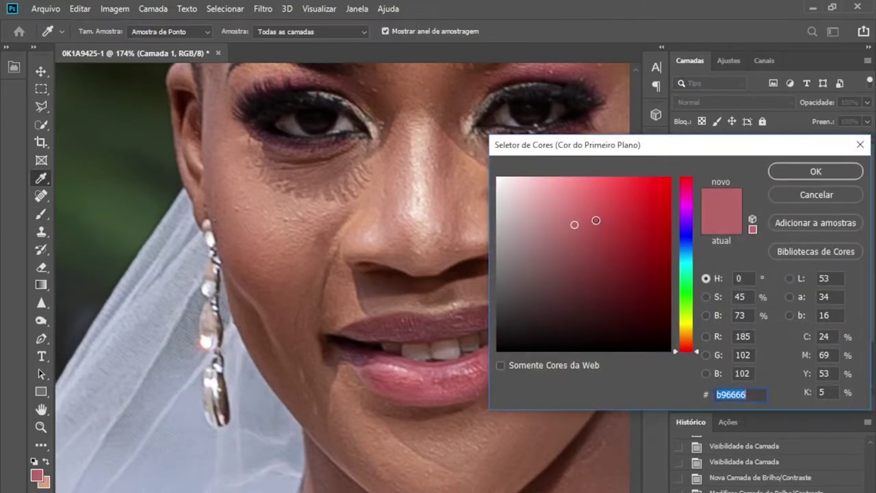
left_click(596, 219)
left_click(594, 214)
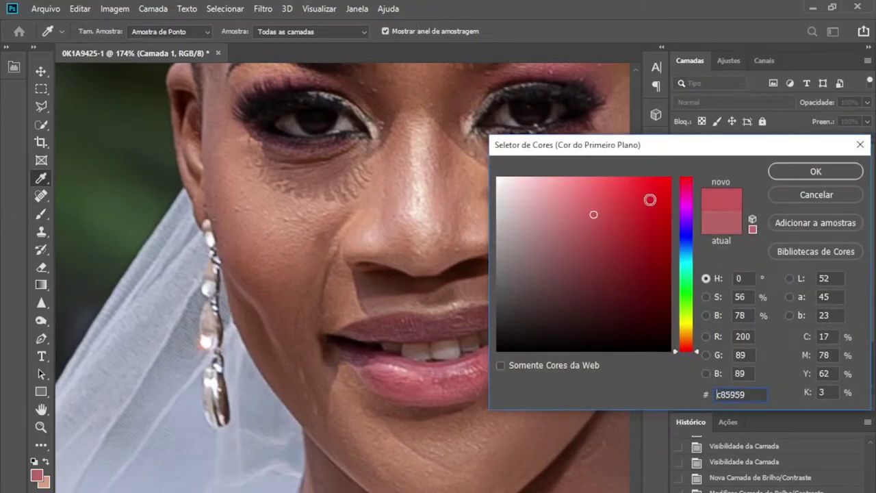
left_click(597, 217)
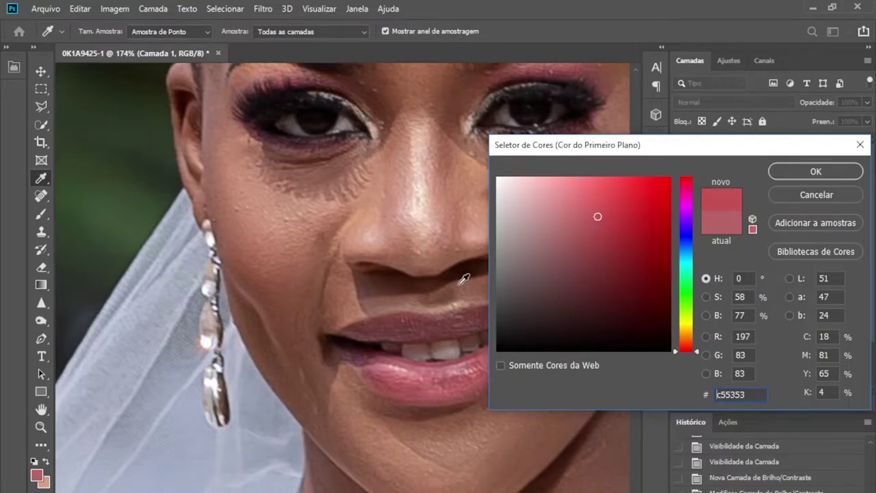
left_click(801, 172)
Brush rose red over the lower lip and both sides of the upper lip on Camada 1
key("b")
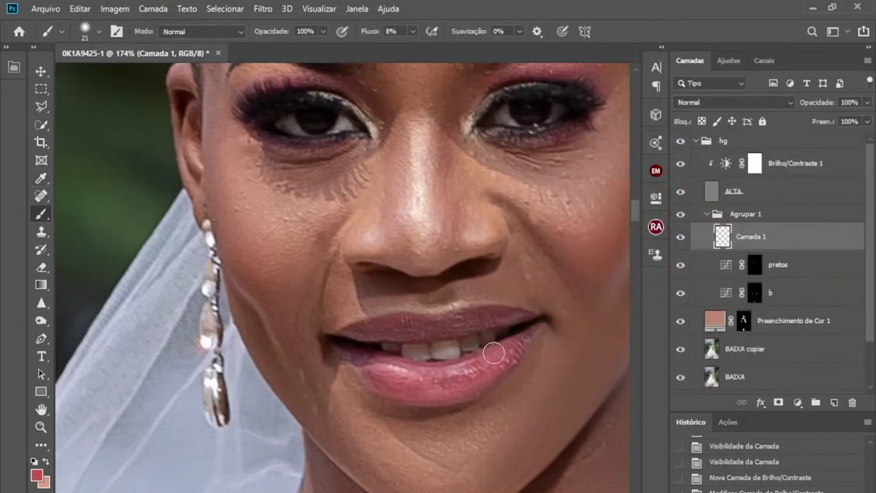
mouse_move(505, 349)
left_mouse_down()
mouse_move(470, 372)
mouse_move(470, 362)
mouse_move(439, 392)
mouse_move(360, 370)
mouse_move(436, 389)
left_mouse_up()
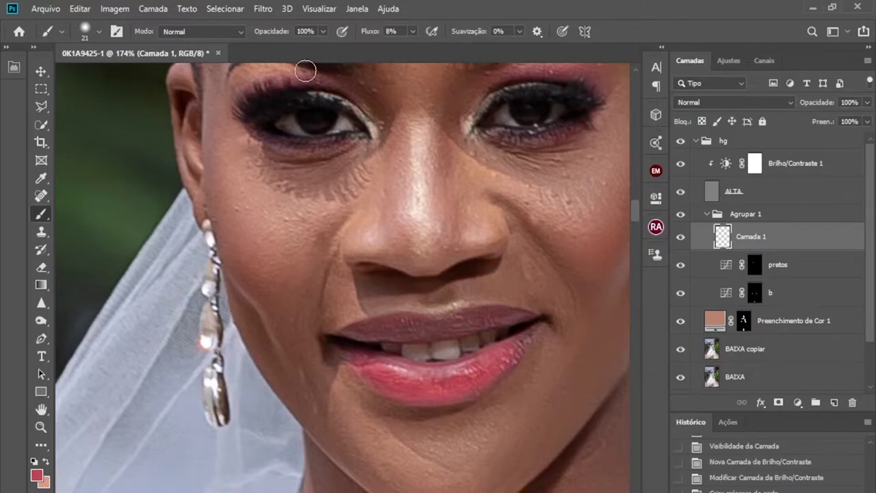
right_click(525, 333, "alt")
left_click_drag(519, 317, 352, 336)
right_click(382, 326, "alt")
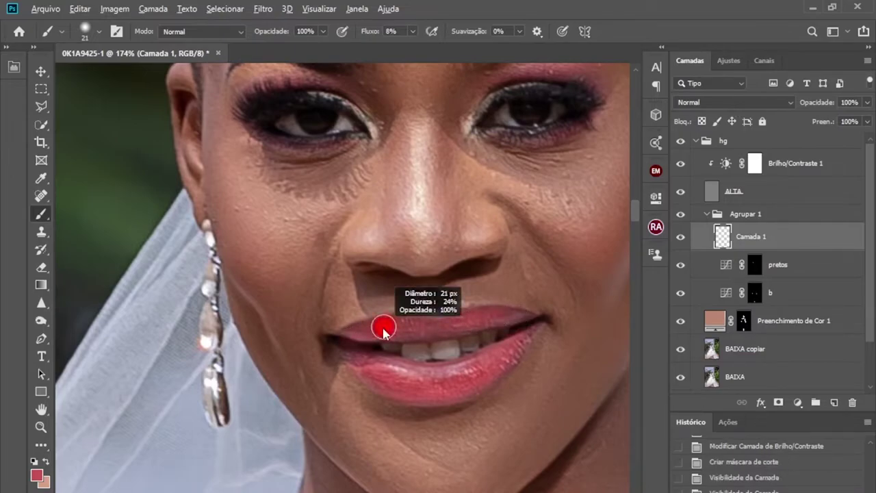
mouse_move(424, 321)
left_mouse_down()
mouse_move(499, 309)
mouse_move(528, 319)
mouse_move(513, 317)
left_mouse_up()
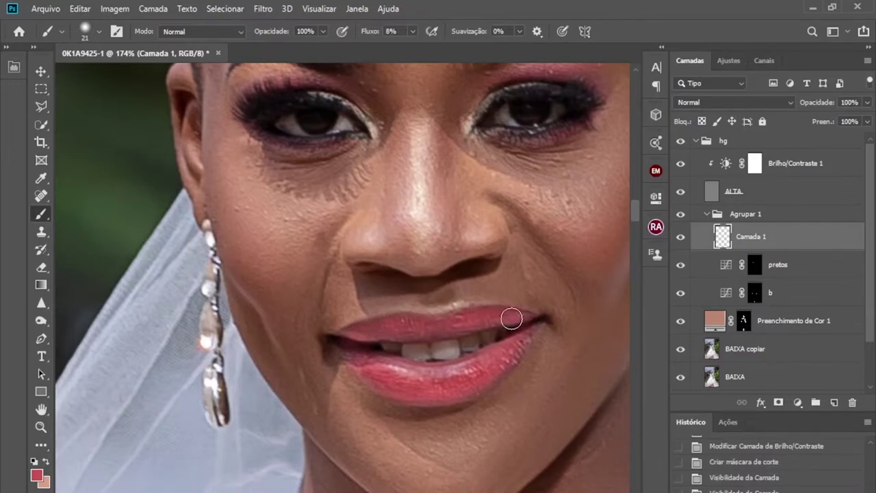
left_click_drag(348, 361, 391, 372)
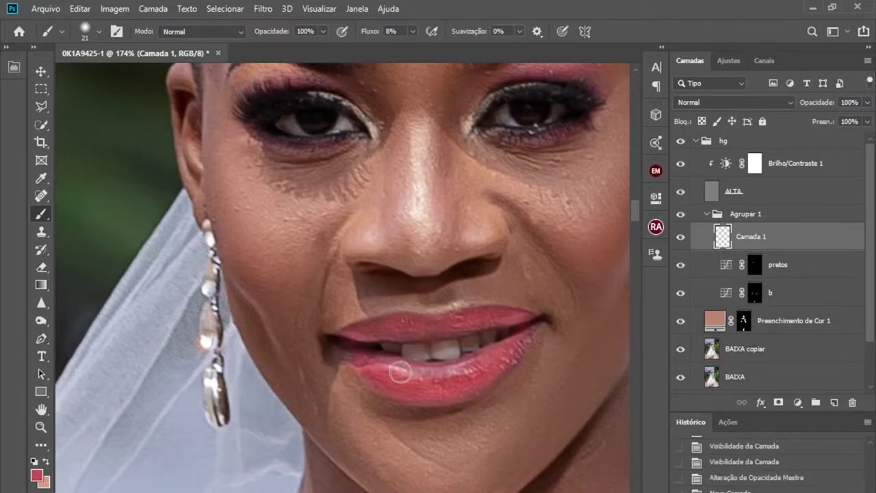
scroll(455, 287, "up", 3)
Brush pink eyeshadow above the right eye and onto the left eyelid
scroll(449, 208, "up", 2)
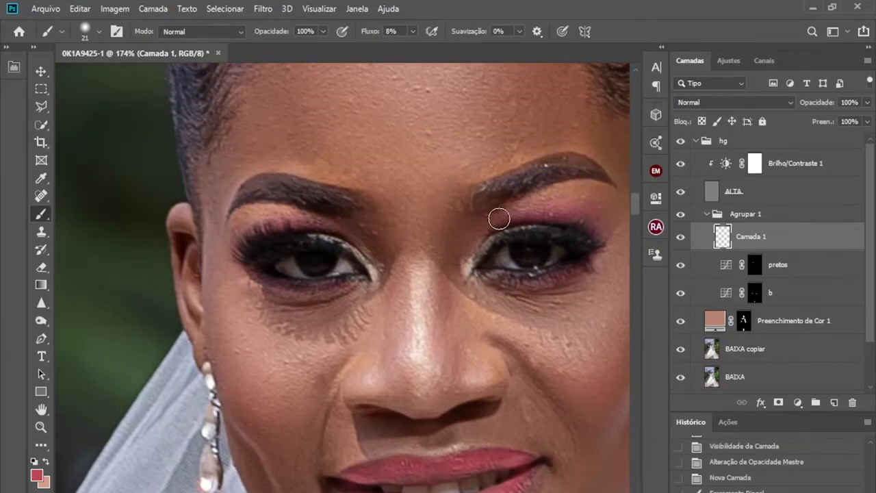
mouse_move(525, 221)
left_mouse_down()
mouse_move(605, 215)
mouse_move(558, 210)
mouse_move(609, 222)
left_mouse_up()
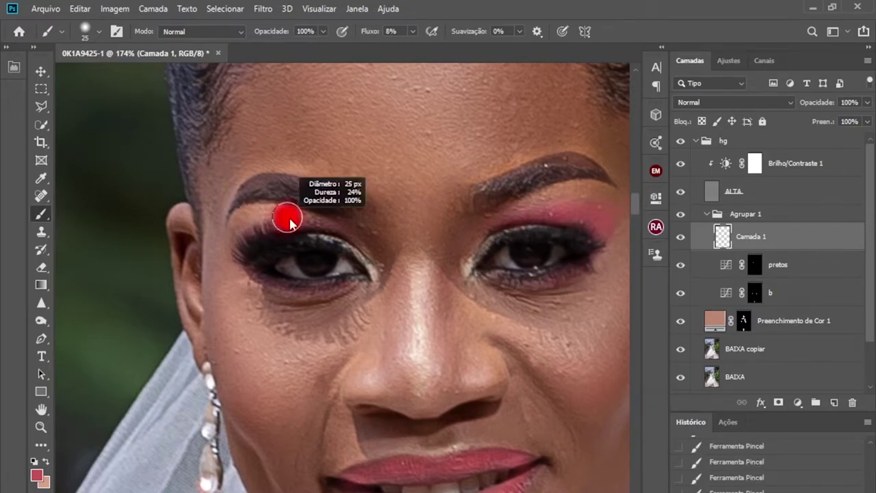
mouse_move(250, 226)
left_mouse_down()
mouse_move(235, 227)
mouse_move(245, 223)
mouse_move(235, 245)
left_mouse_up()
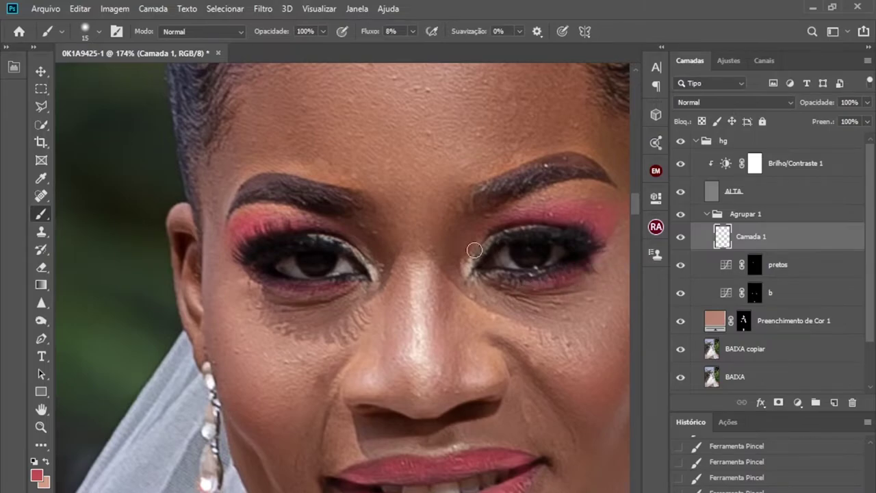
Paint soft pink blush on both cheeks, enlarging the brush for the second cheek
scroll(402, 327, "down", 1)
scroll(396, 295, "down", 2, "alt")
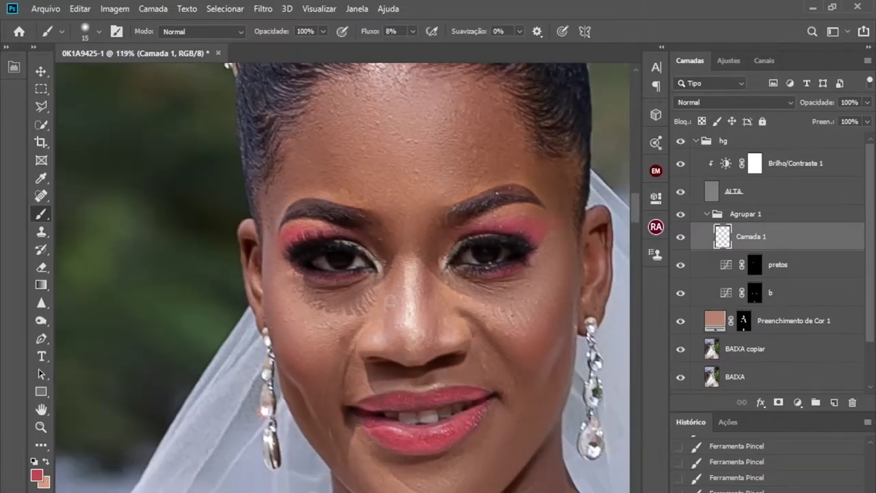
scroll(396, 294, "down", 1)
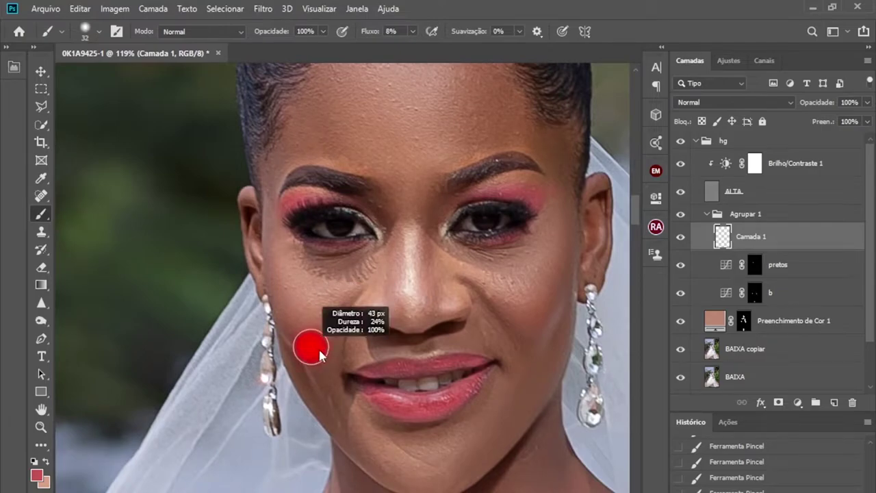
left_click_drag(319, 354, 283, 302)
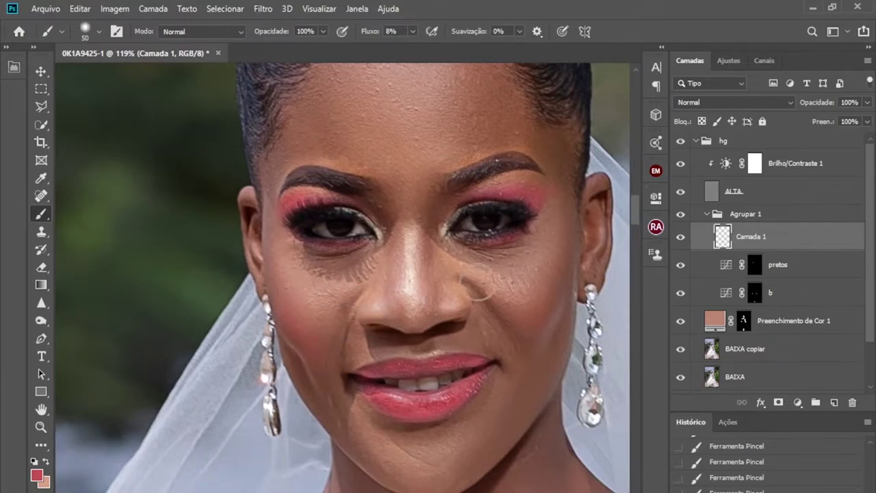
left_click_drag(503, 290, 515, 289)
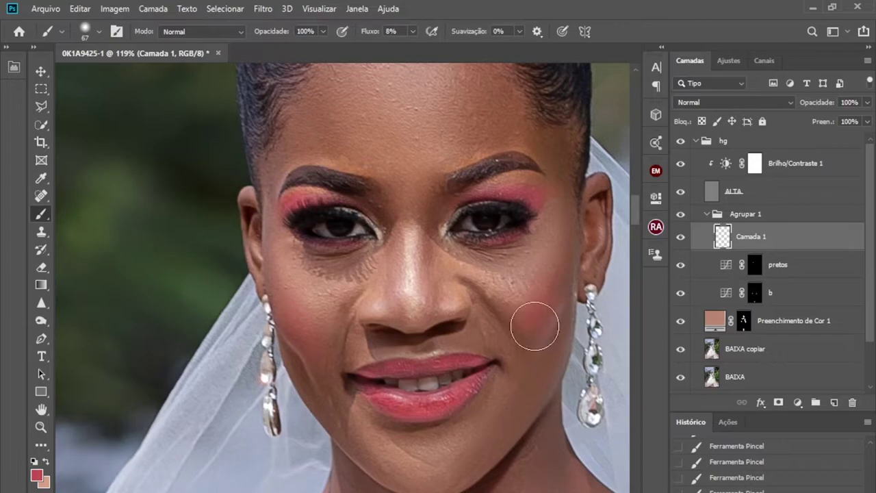
scroll(524, 305, "down", 2, "alt")
scroll(457, 339, "down", 3)
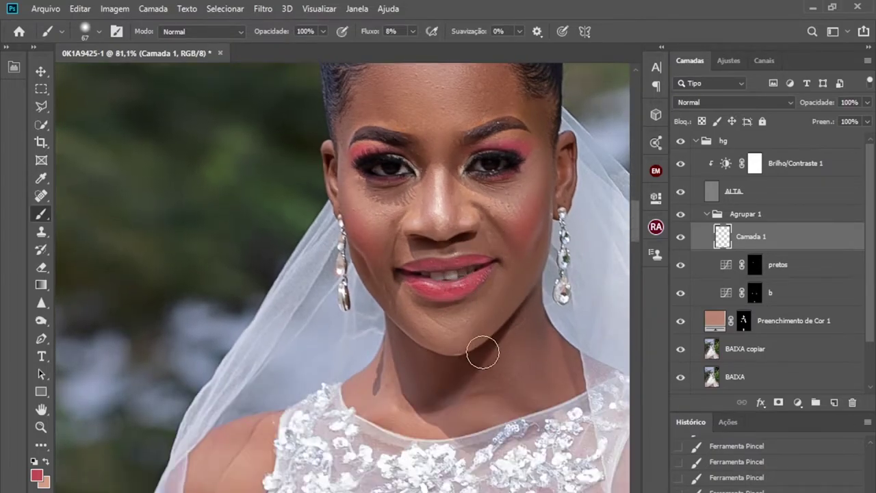
scroll(463, 290, "up", 3)
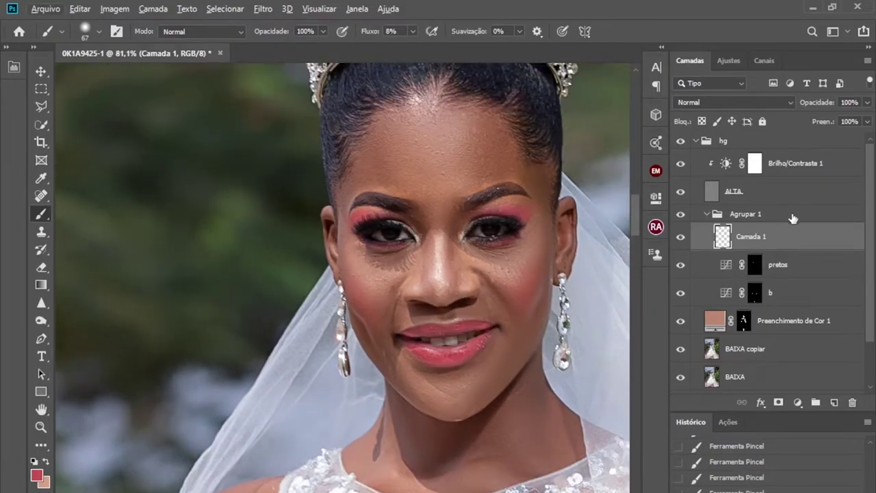
left_click(749, 102)
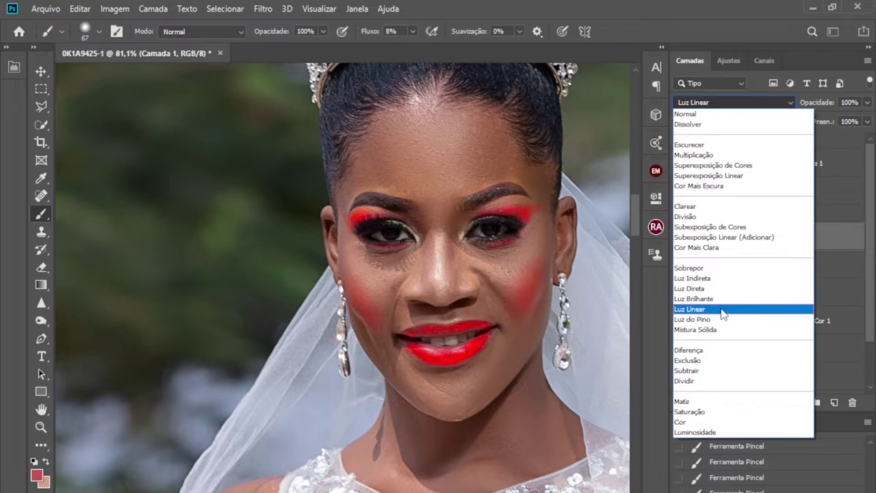
Blend Camada 1 in Luz Indireta, compare it on and off, and set opacity to 49%
left_click(721, 281)
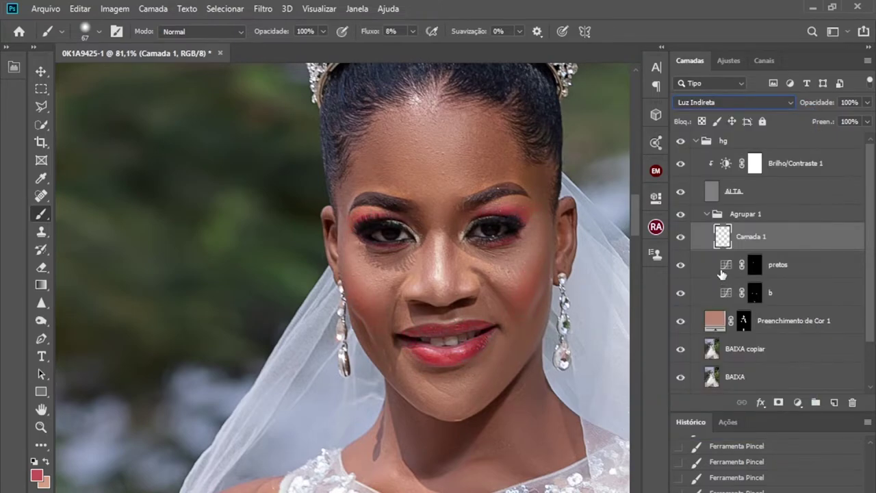
left_click(867, 102)
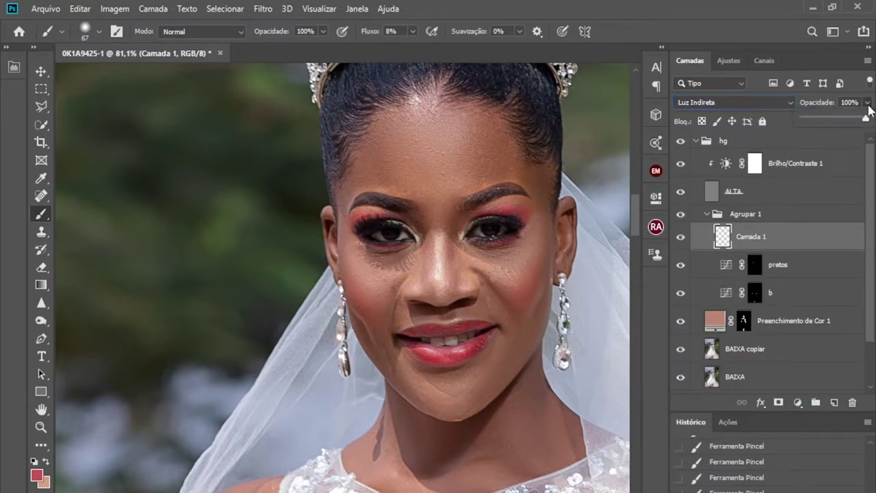
left_click_drag(866, 119, 826, 121)
left_click(682, 238)
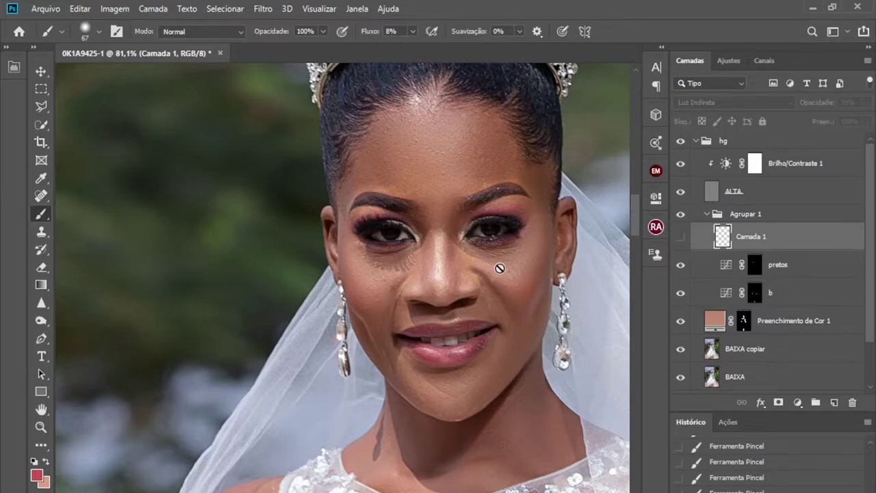
left_click(681, 237)
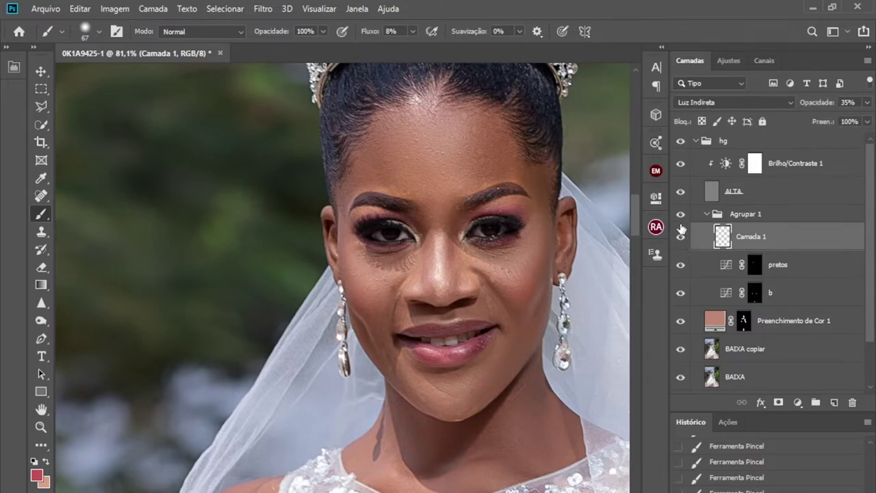
left_click(866, 103)
left_click_drag(834, 122, 838, 122)
Zoom out to about 9% to see the full bride, then select Brilho/Contraste 1
left_click(41, 71)
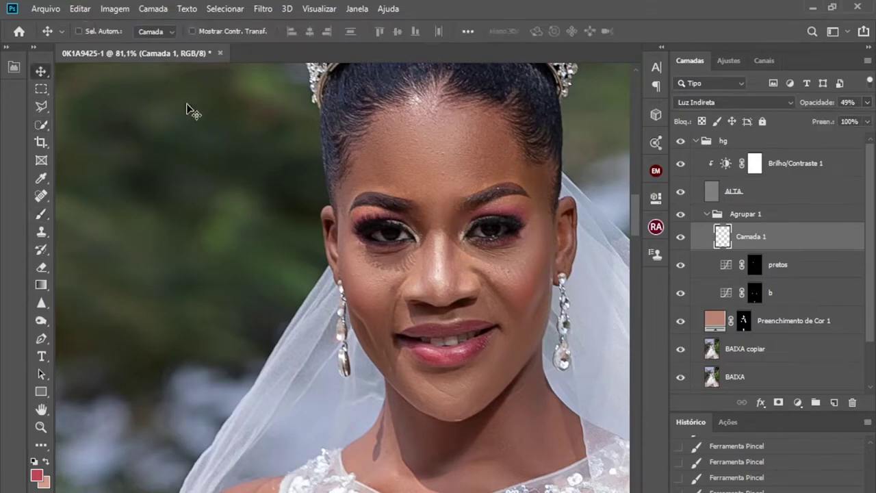
scroll(421, 200, "down", 2)
scroll(397, 250, "down", 1)
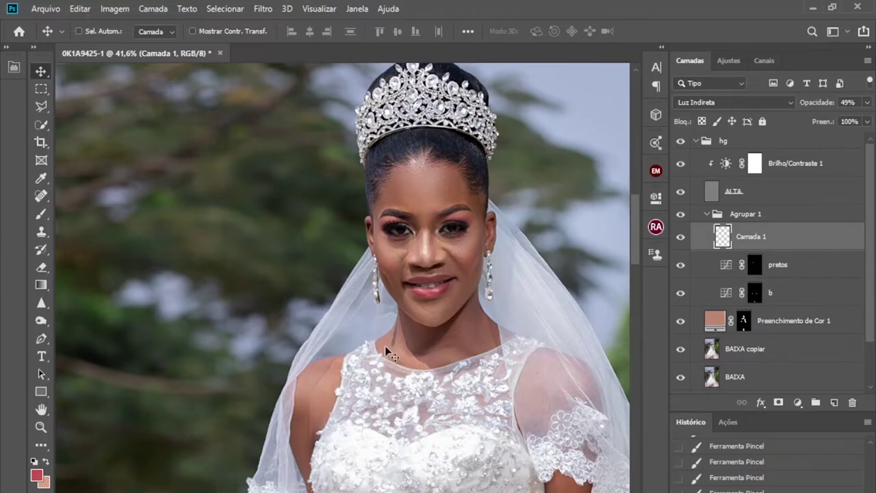
scroll(385, 345, "down", 1)
scroll(416, 241, "up", 1)
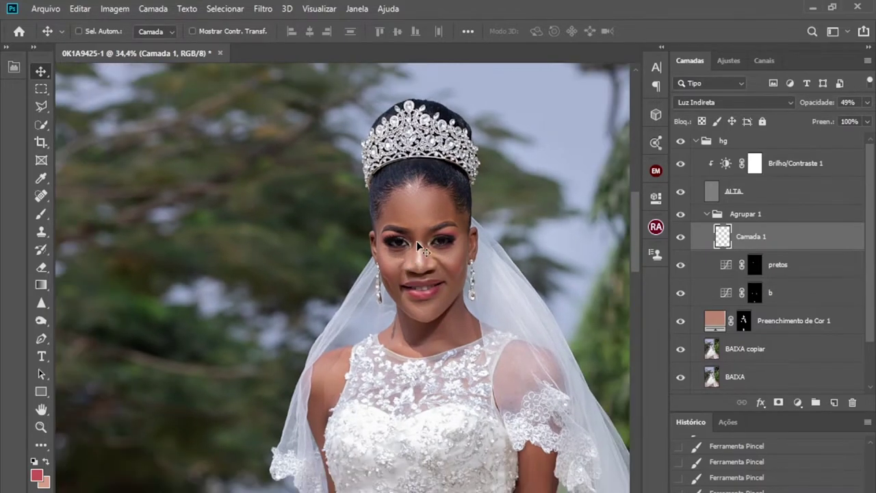
scroll(385, 323, "down", 1)
scroll(393, 320, "down", 1)
scroll(396, 322, "down", 1)
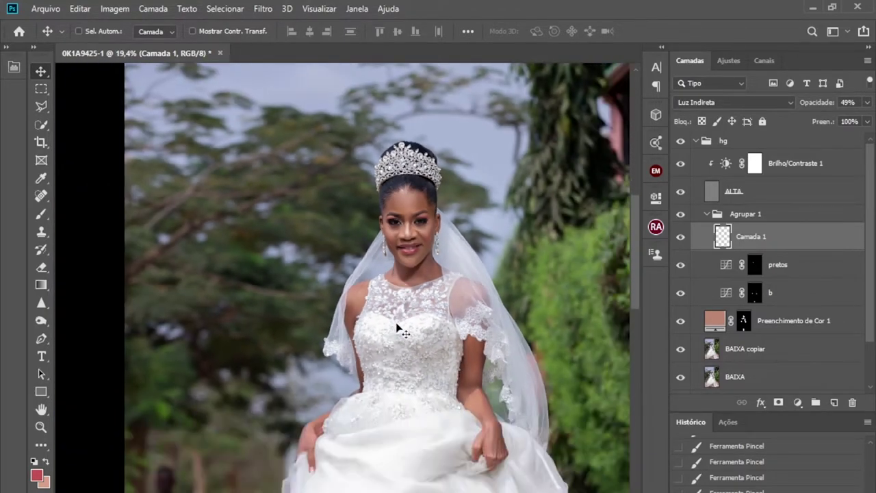
scroll(396, 322, "down", 1)
scroll(396, 323, "down", 1)
scroll(401, 336, "down", 1)
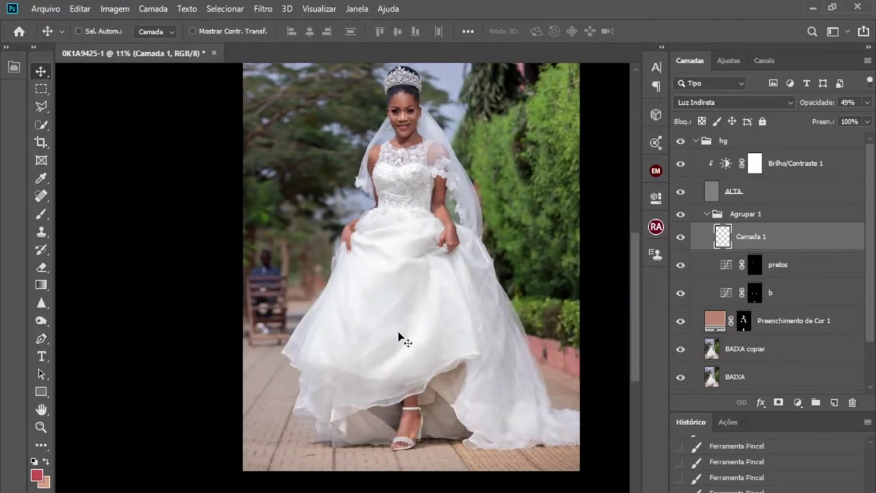
scroll(404, 384, "up", 1)
scroll(404, 380, "up", 1)
scroll(401, 362, "up", 1)
scroll(400, 358, "down", 1)
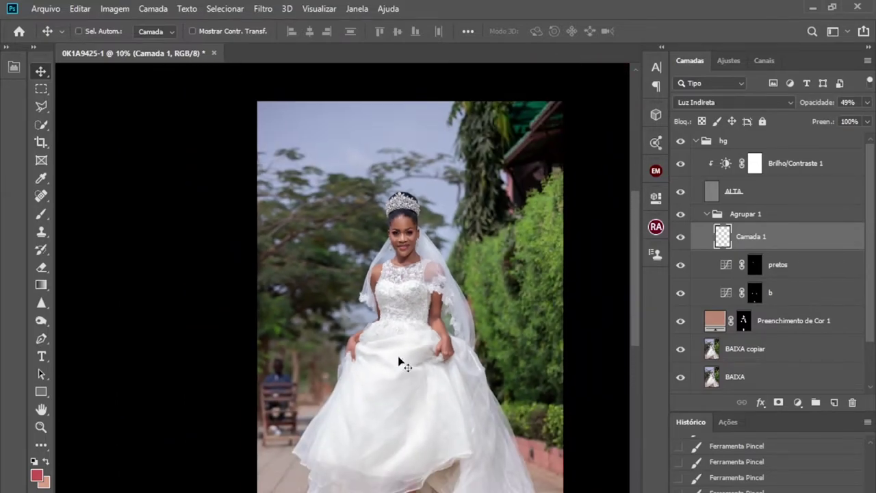
scroll(411, 349, "down", 1)
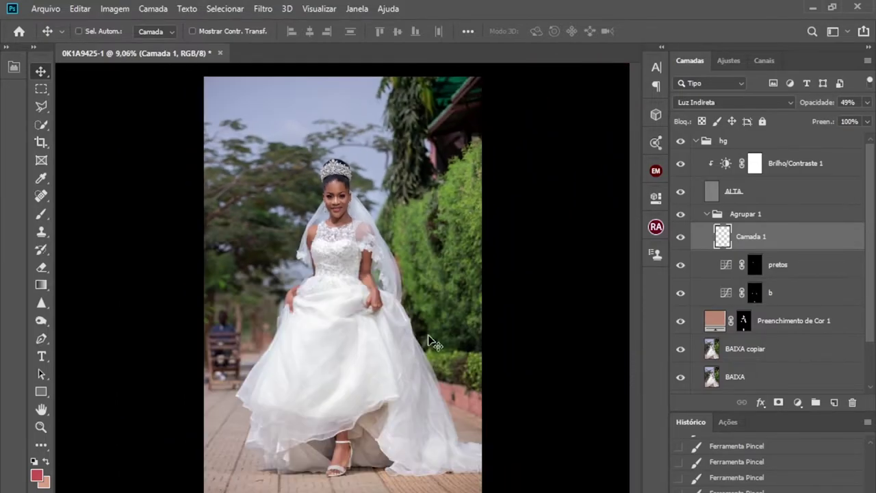
left_click(833, 171)
scroll(726, 281, "down", 2)
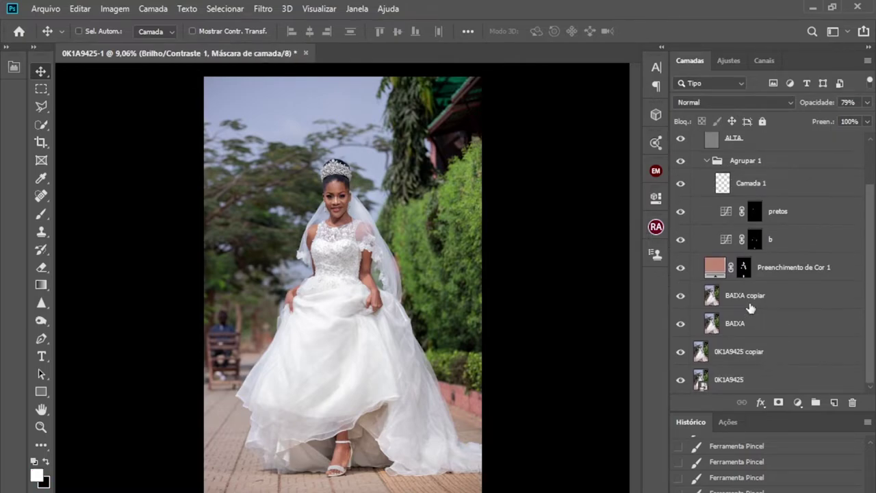
Group ALTA through 0K1A9425 copiar as Agrupar 2, collapse hg, and stamp visible layers into Camada 2
left_click(773, 354, "shift")
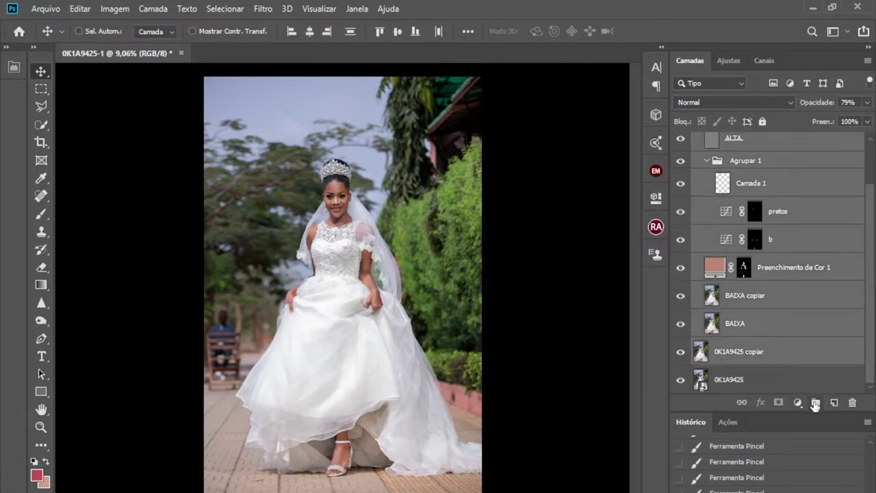
left_click(816, 403)
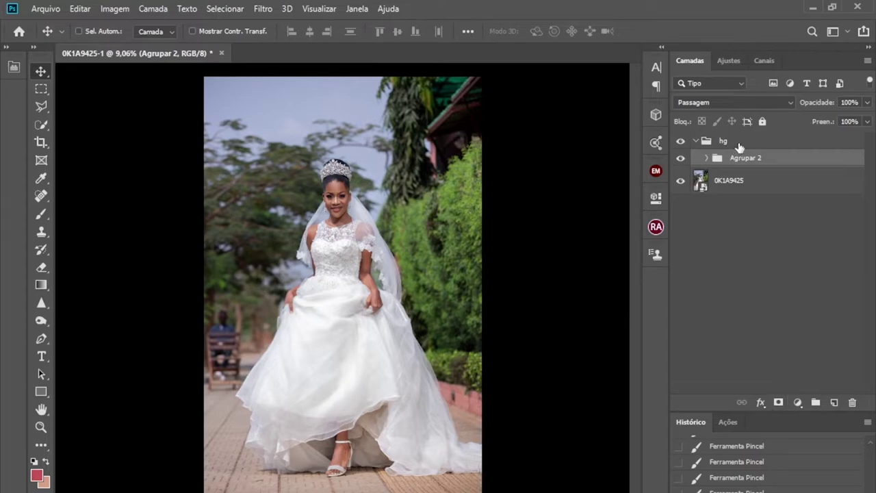
left_click(739, 147)
left_click(696, 141)
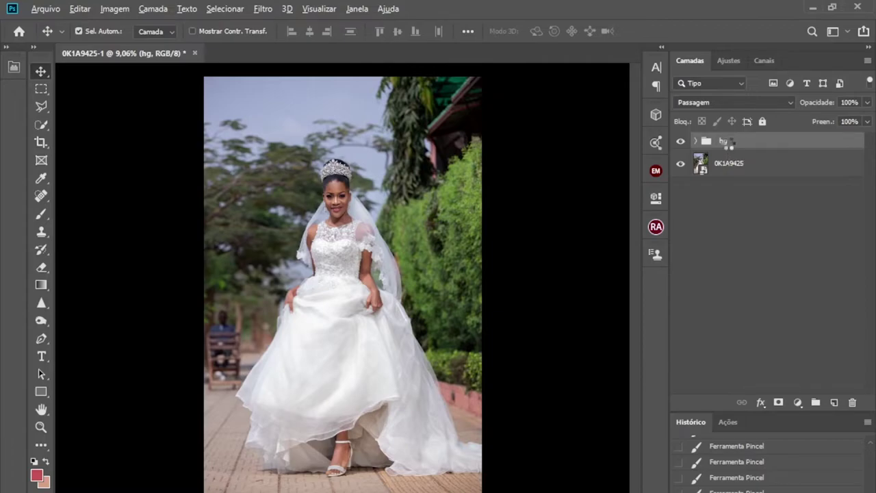
key("ctrl+alt+shift+e")
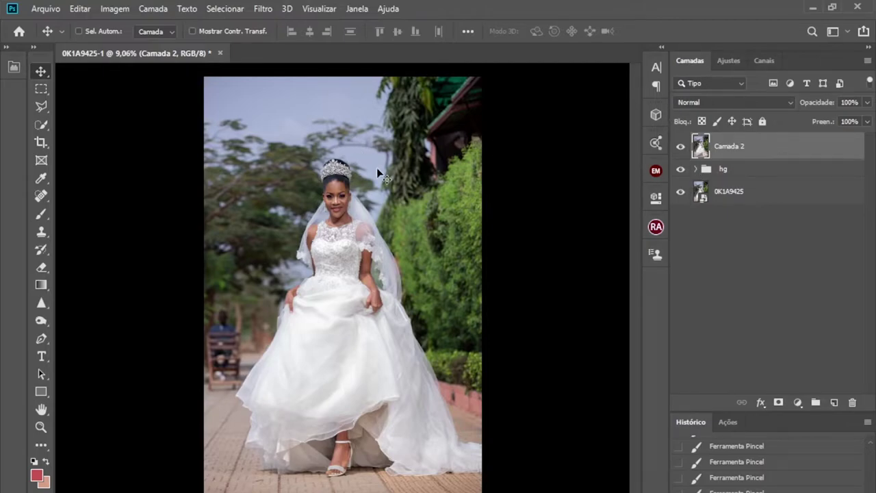
Zoom in and out over Camada 2, then select the original 0K1A9425 photo layer
scroll(332, 186, "up", 3)
scroll(333, 185, "up", 3)
scroll(333, 185, "up", 2)
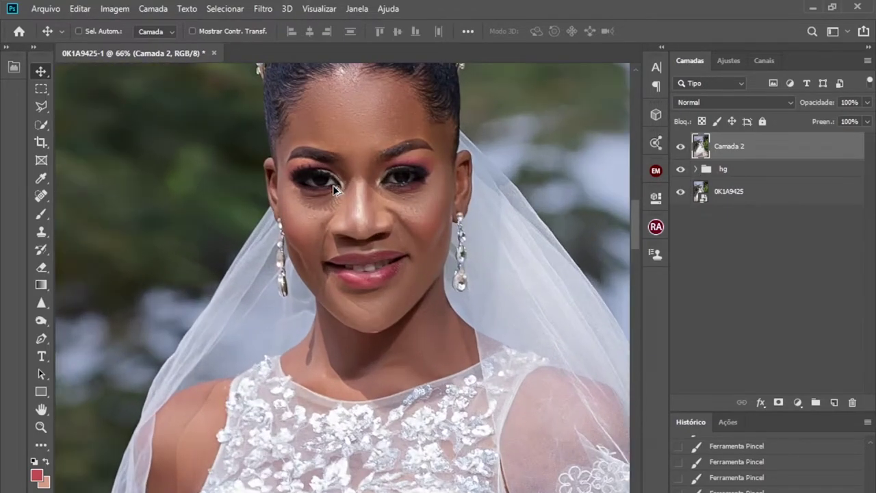
scroll(332, 186, "down", 2)
scroll(333, 185, "down", 2)
scroll(332, 184, "down", 2)
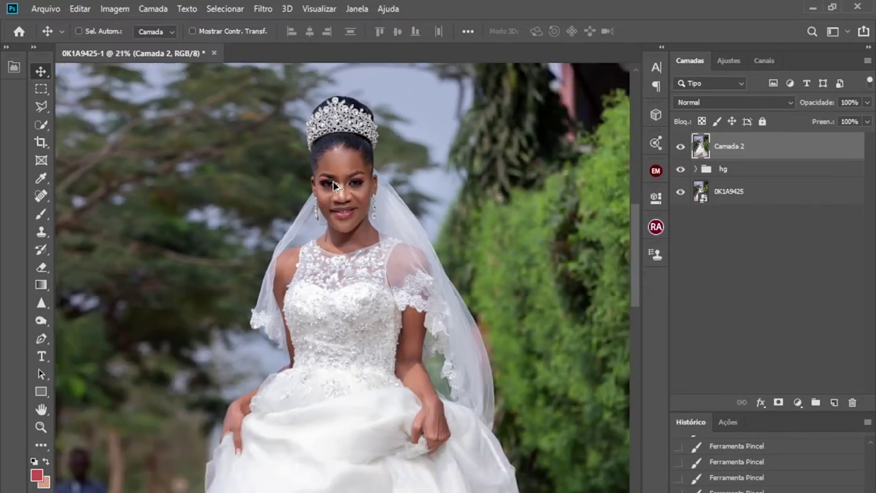
scroll(333, 185, "down", 1)
scroll(333, 181, "down", 1)
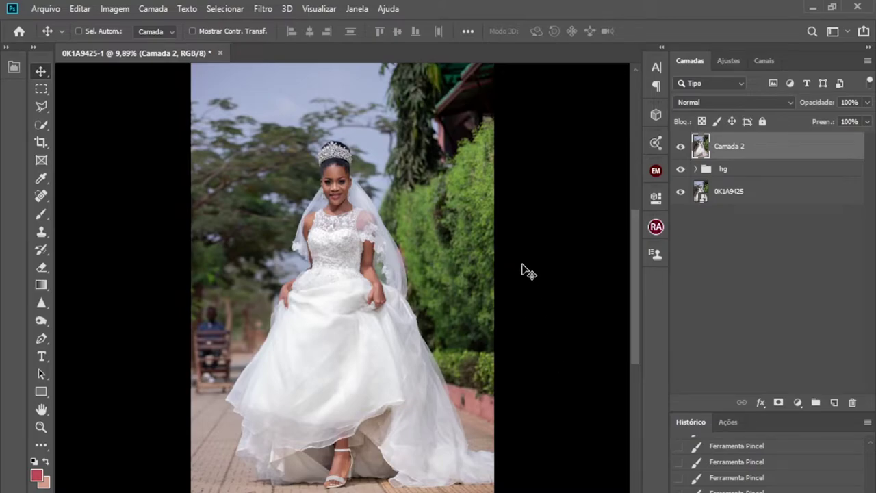
left_click(755, 195)
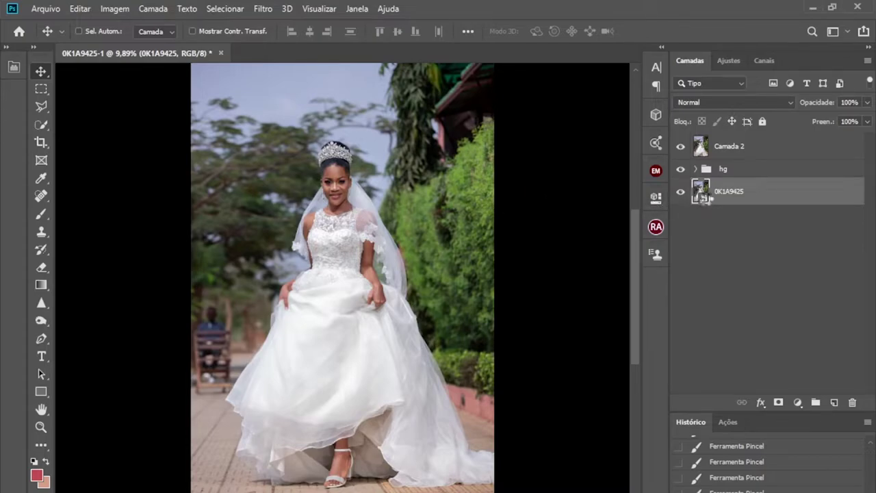
Open the Camera Raw filter on the layer and apply the previous conversion's settings
key("ctrl+shift+a")
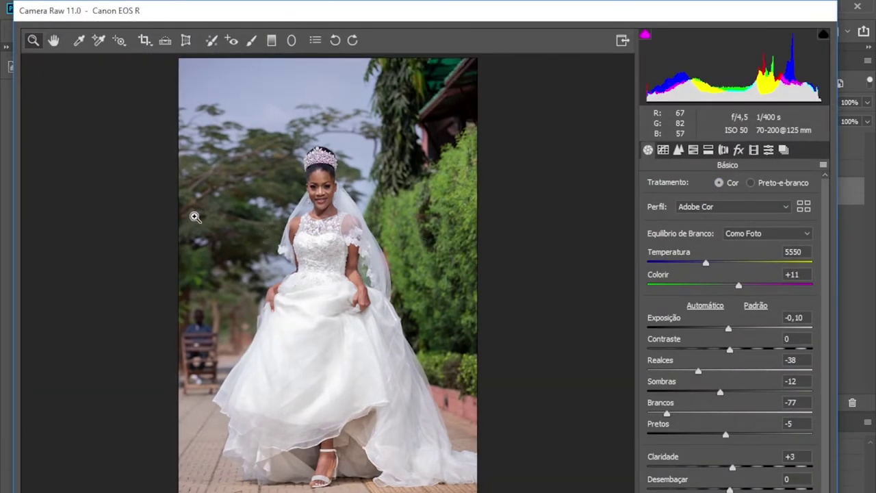
left_click(824, 166)
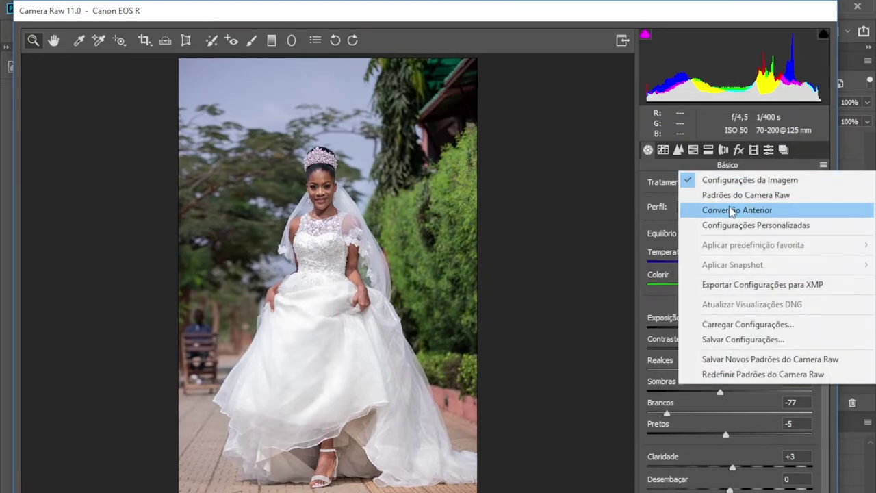
left_click(593, 176)
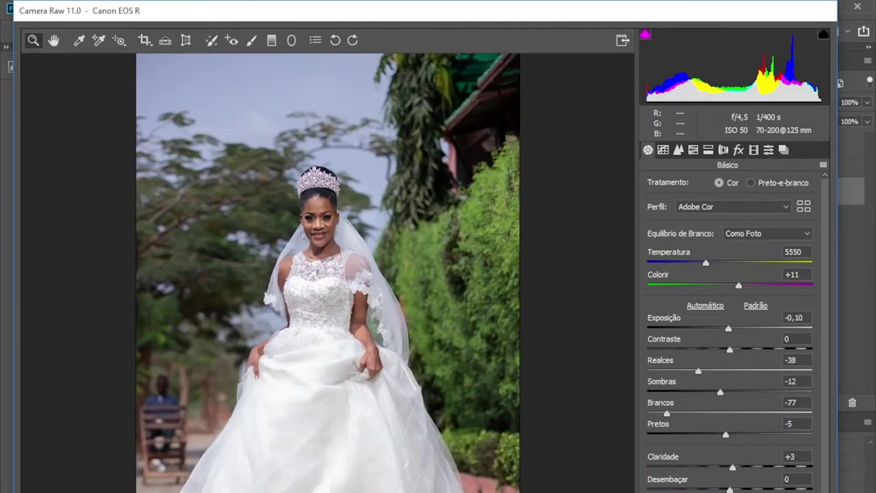
Keep Temperature at 5000 and push Tint to +20 for a magenta cast
left_click(470, 411, "alt")
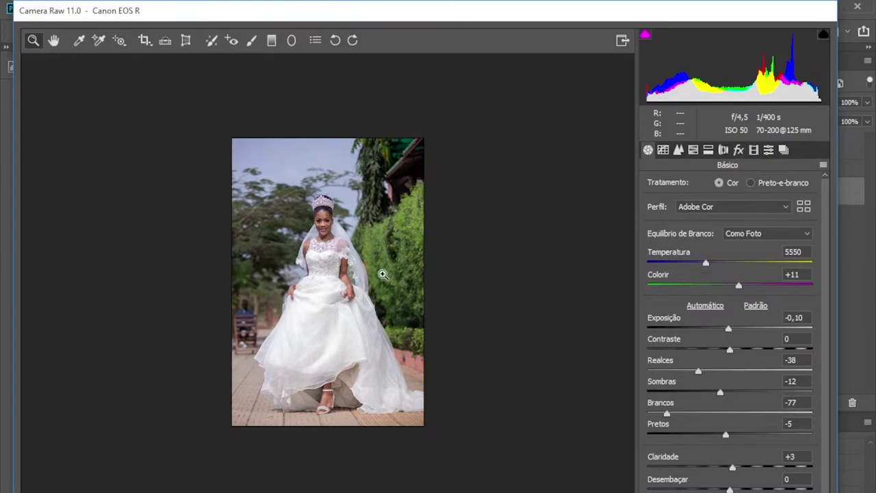
left_click(353, 300)
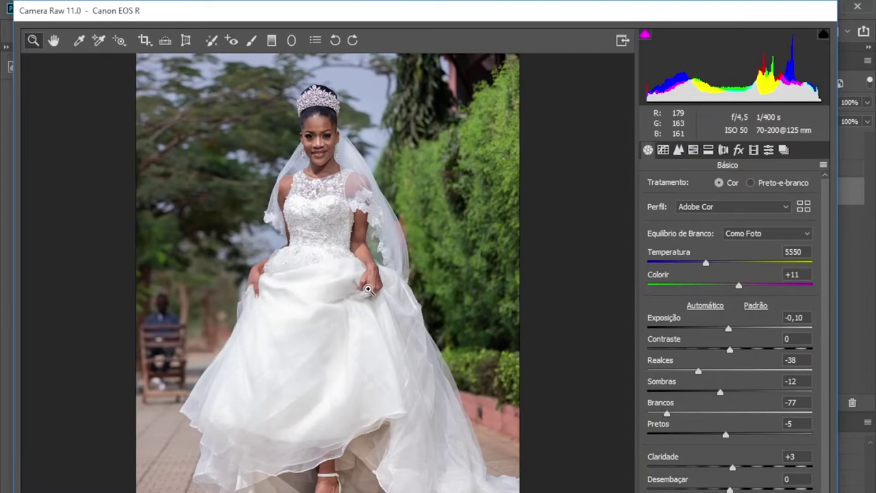
scroll(363, 290, "up", 2)
mouse_move(707, 263)
left_mouse_down()
mouse_move(754, 268)
mouse_move(691, 265)
mouse_move(700, 265)
left_mouse_up()
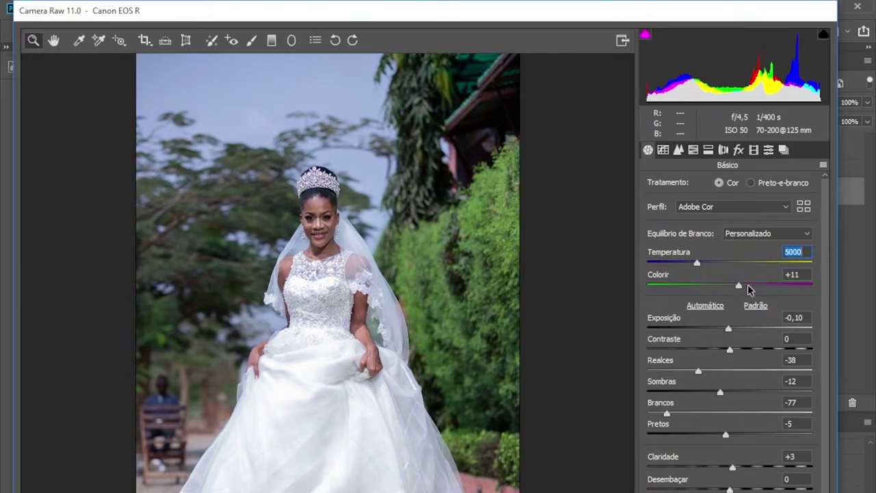
left_click_drag(747, 284, 745, 289)
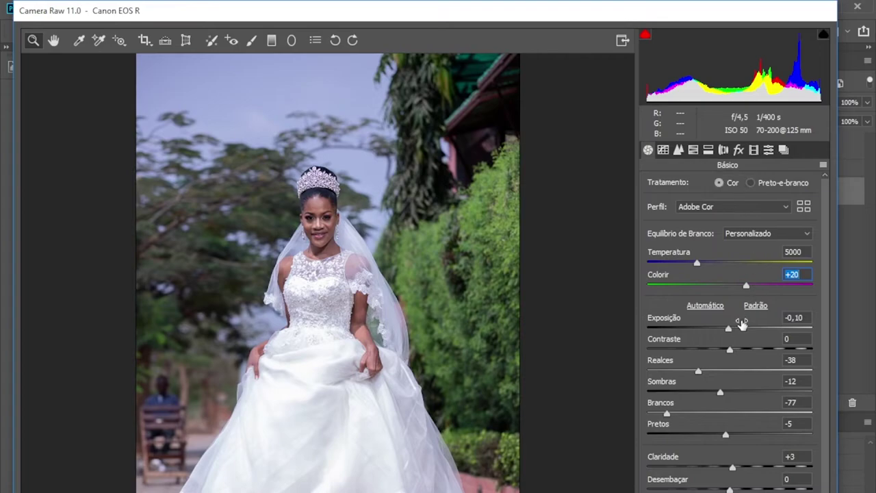
In Calibration, set Red Primary Saturation -21, Blue Primary Saturation +36 and Blue Hue +1
left_click(680, 152)
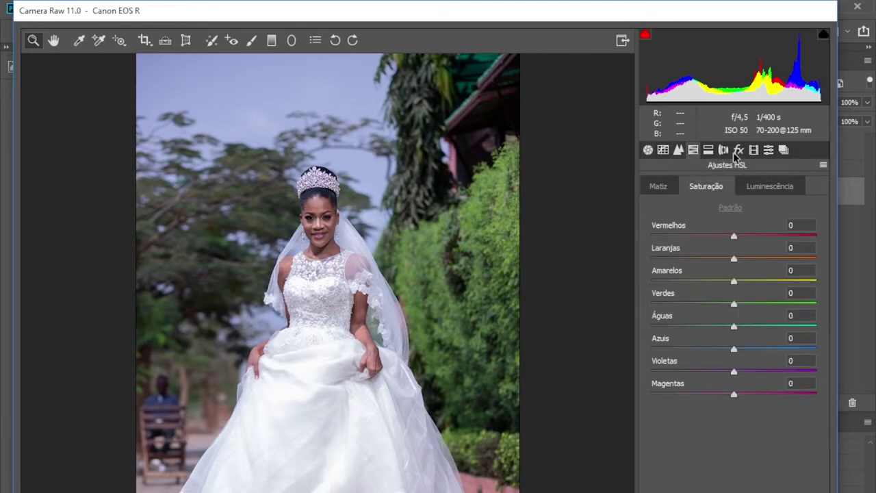
left_click(724, 151)
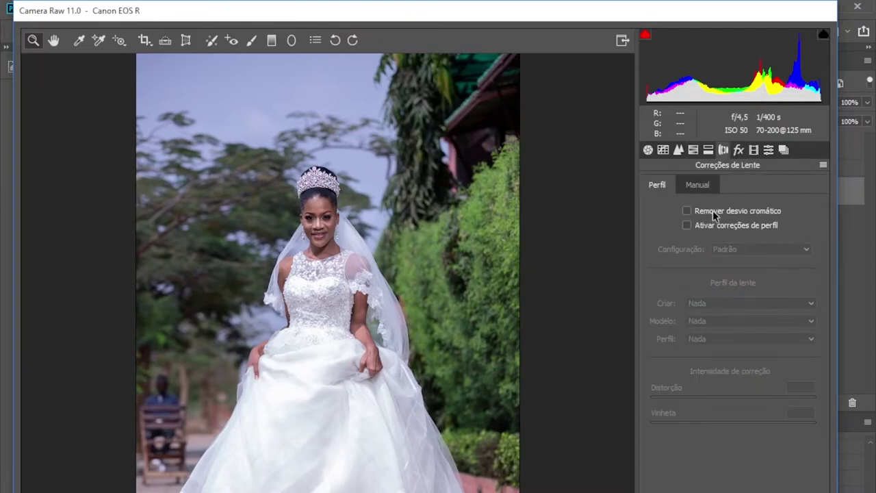
left_click(769, 149)
left_click(754, 150)
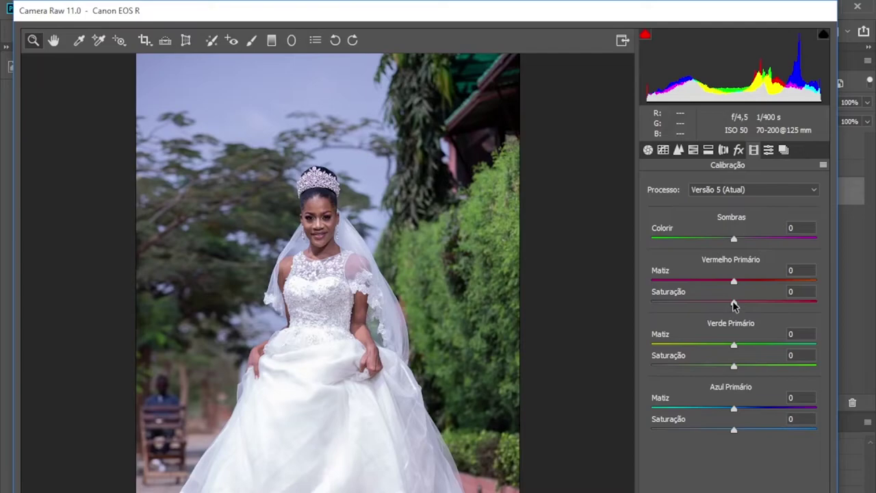
left_click(761, 302)
mouse_move(734, 302)
left_mouse_down()
mouse_move(704, 302)
mouse_move(718, 302)
left_mouse_up()
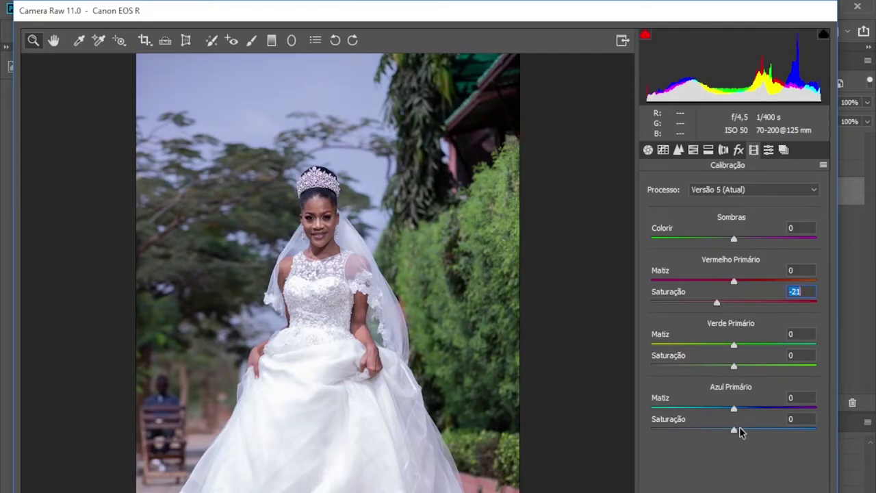
left_click_drag(740, 428, 773, 428)
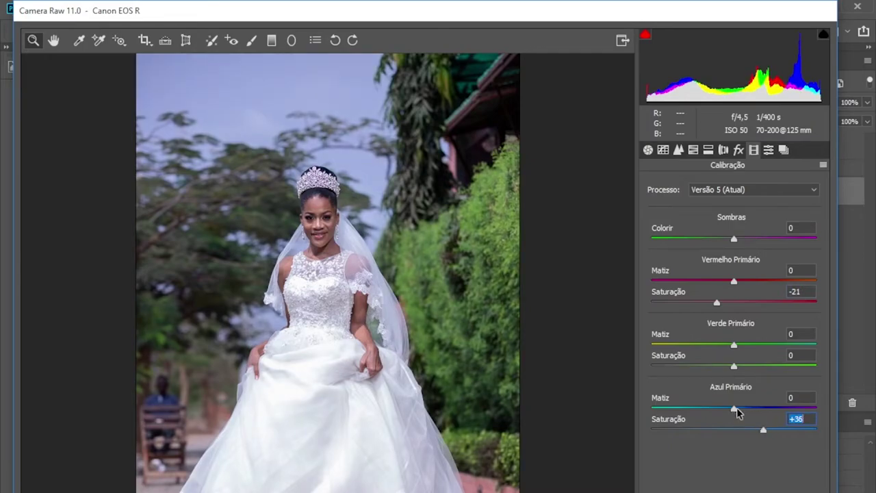
left_click_drag(734, 409, 735, 409)
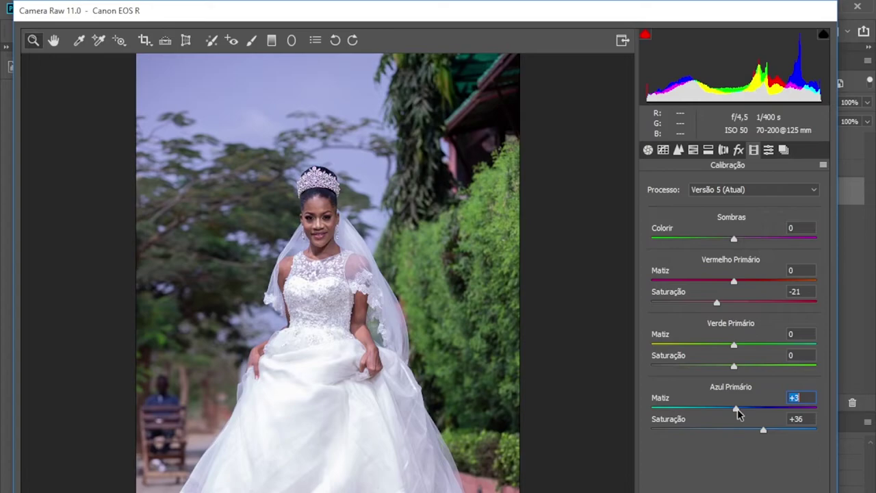
Lower Exposure to -0,20 in the Basic panel
left_click(647, 150)
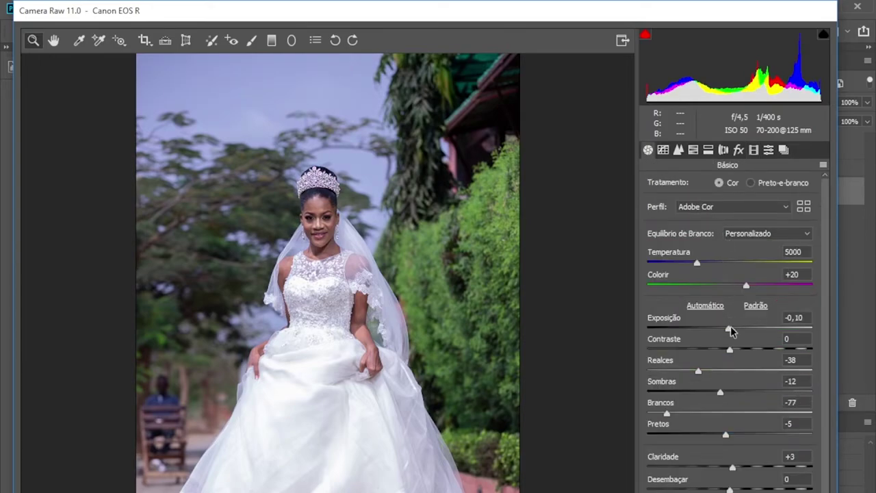
left_click_drag(730, 327, 728, 326)
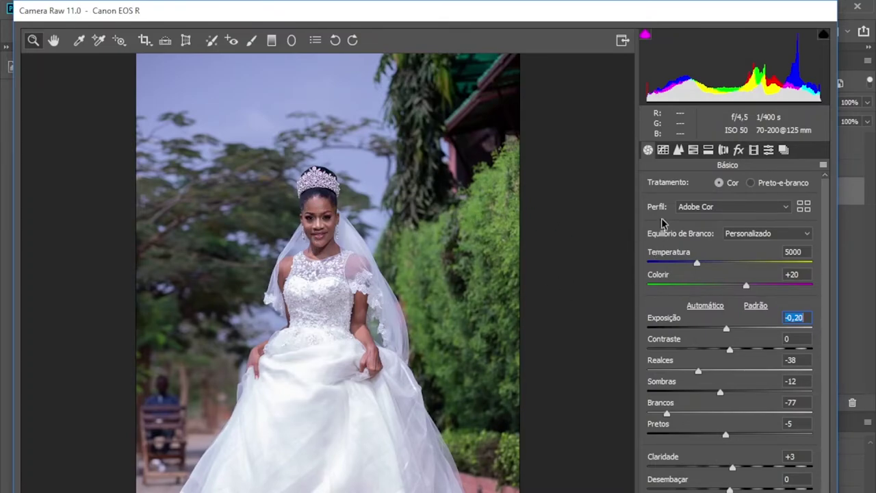
left_click(767, 152)
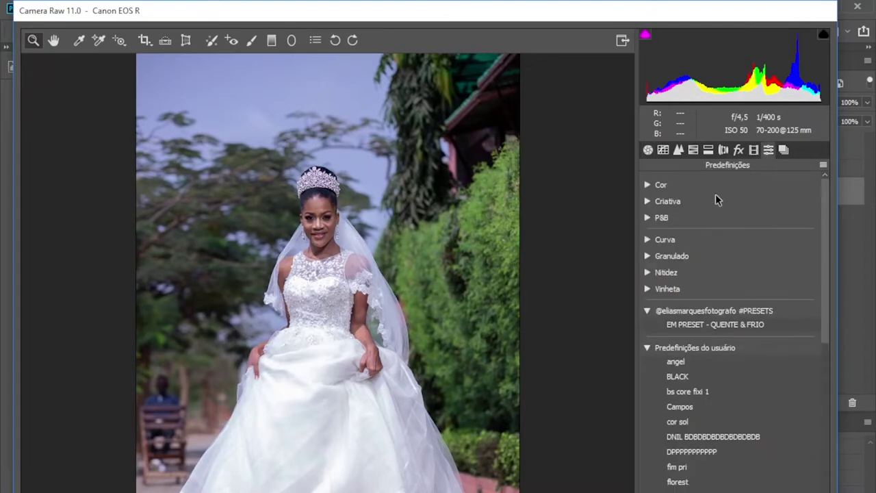
In Calibration, set Blue Primary Hue -36, Red Primary Hue about +12 and Red Saturation +61
left_click(753, 151)
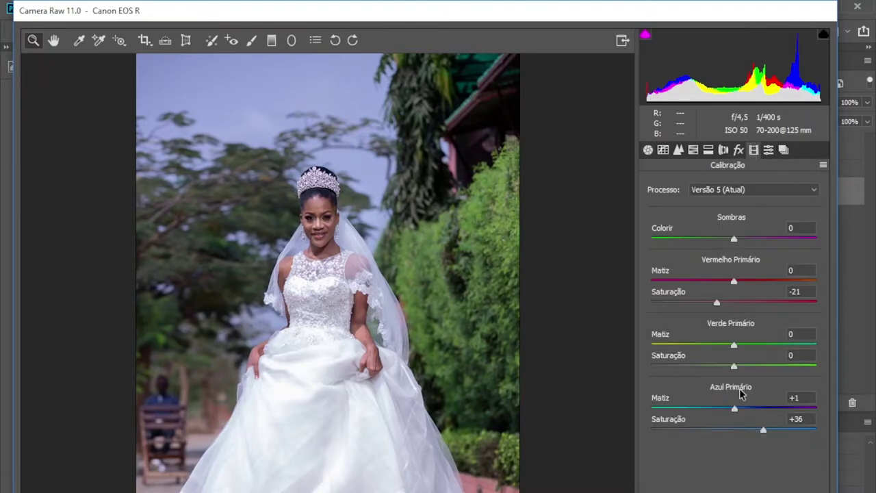
mouse_move(734, 409)
left_mouse_down()
mouse_move(702, 409)
mouse_move(705, 418)
left_mouse_up()
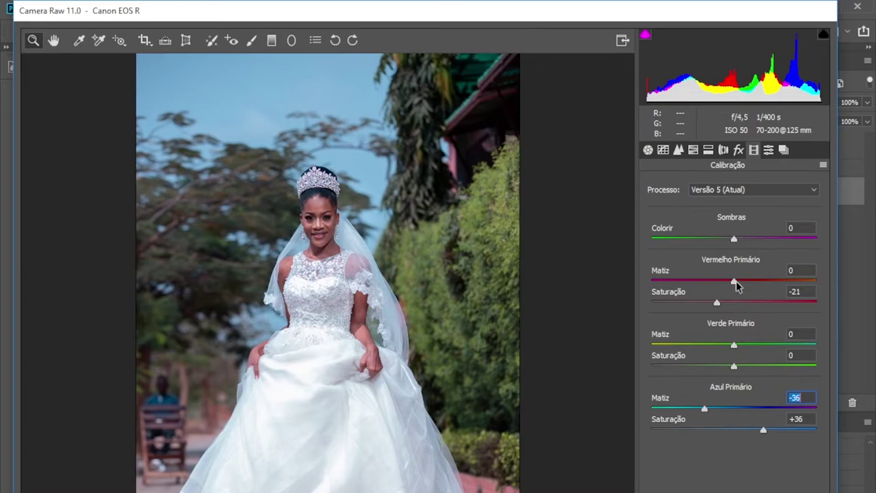
left_click_drag(734, 280, 746, 281)
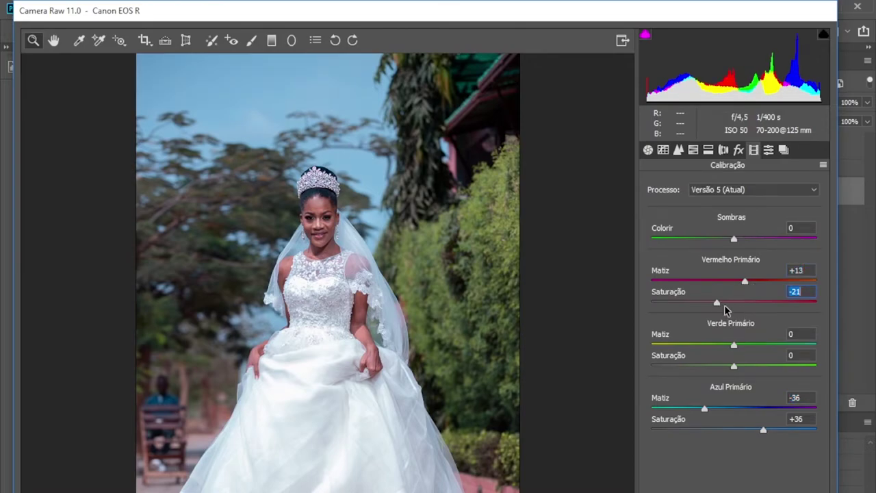
left_click_drag(726, 302, 783, 303)
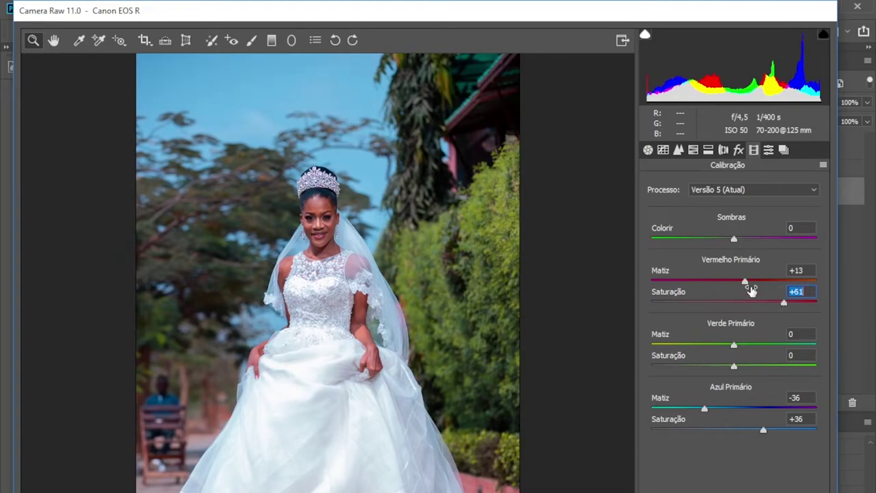
mouse_move(746, 280)
left_mouse_down()
mouse_move(725, 283)
mouse_move(743, 283)
left_mouse_up()
Set Exposure to +0,20 in the Basic panel
left_click(648, 152)
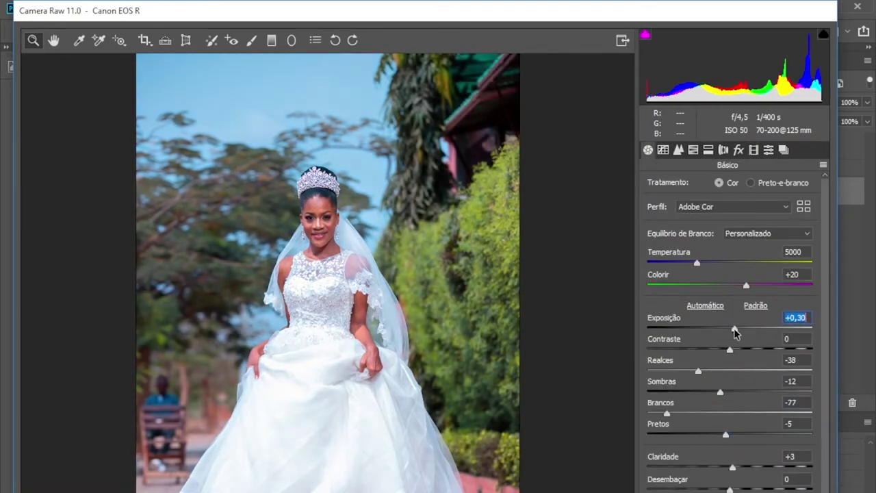
left_click_drag(734, 331, 733, 329)
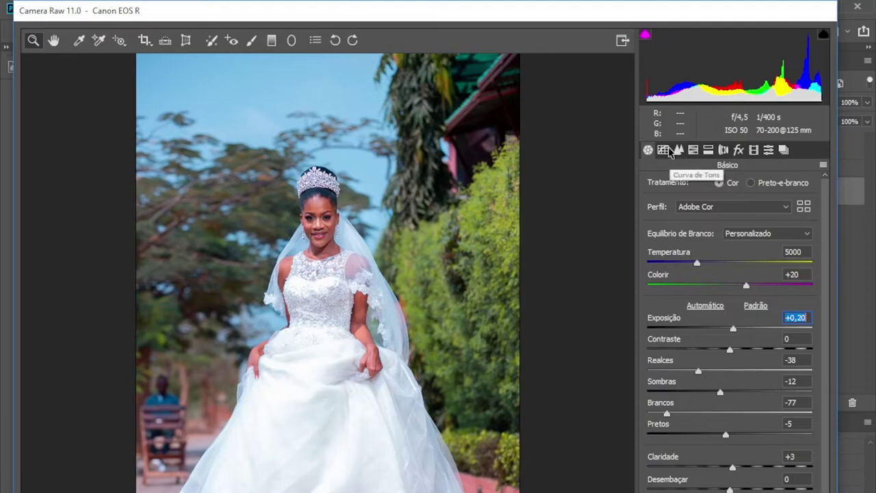
left_click(679, 150)
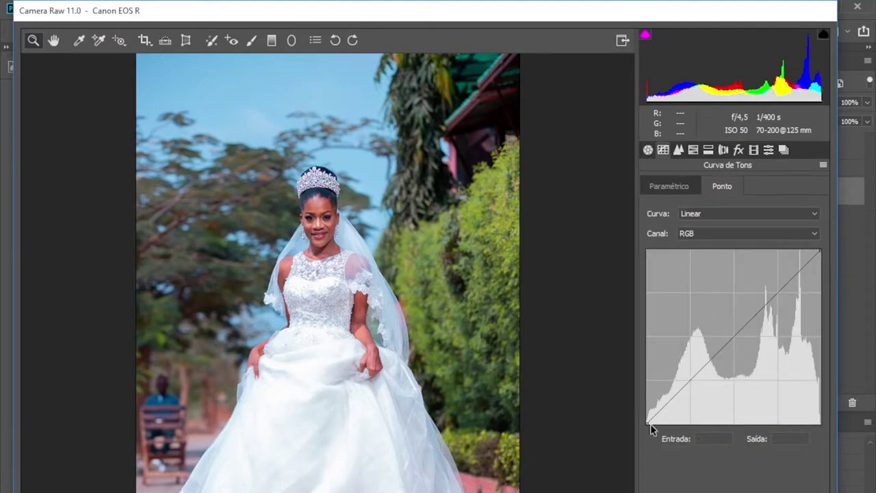
Shape the point curve: blacks lifted to 8, whites lowered, points at 127/124 and 199/196
left_click(733, 338)
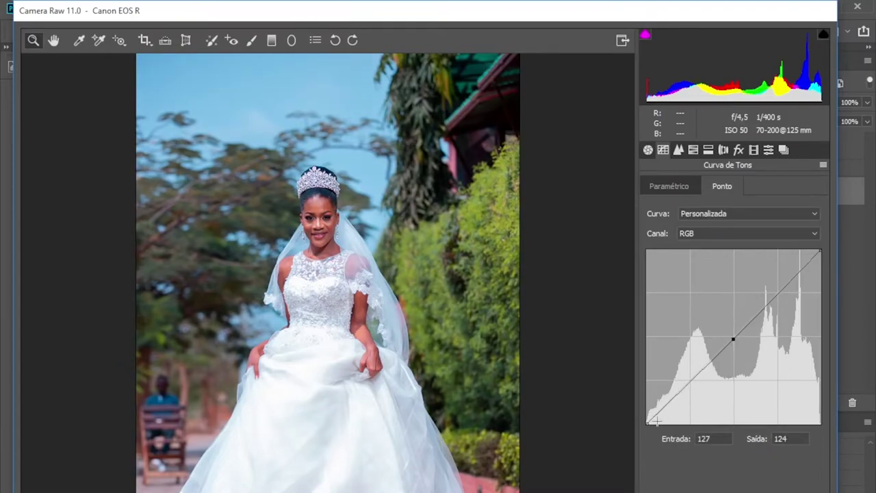
left_click_drag(648, 421, 645, 417)
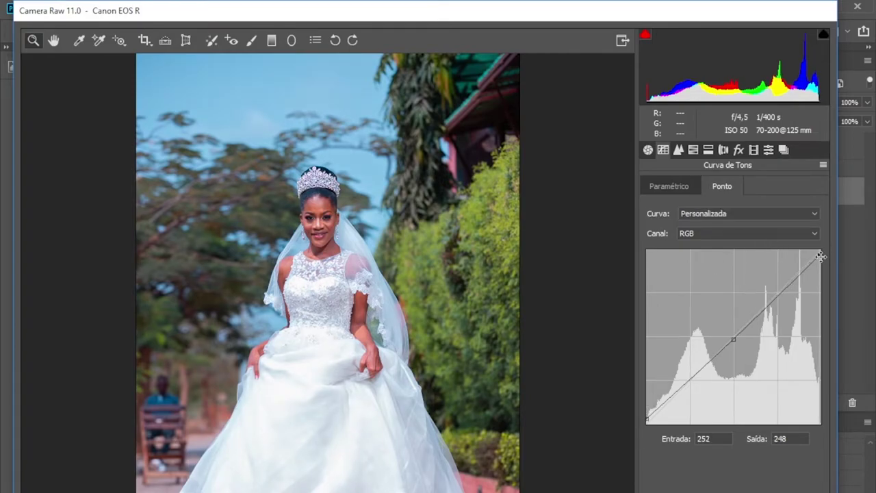
left_click_drag(818, 254, 819, 257)
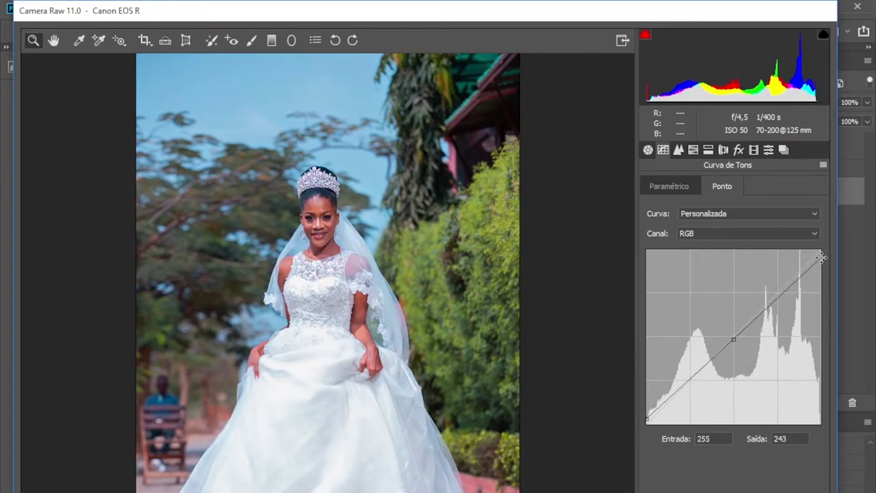
left_click(782, 290)
left_click_drag(782, 290, 782, 290)
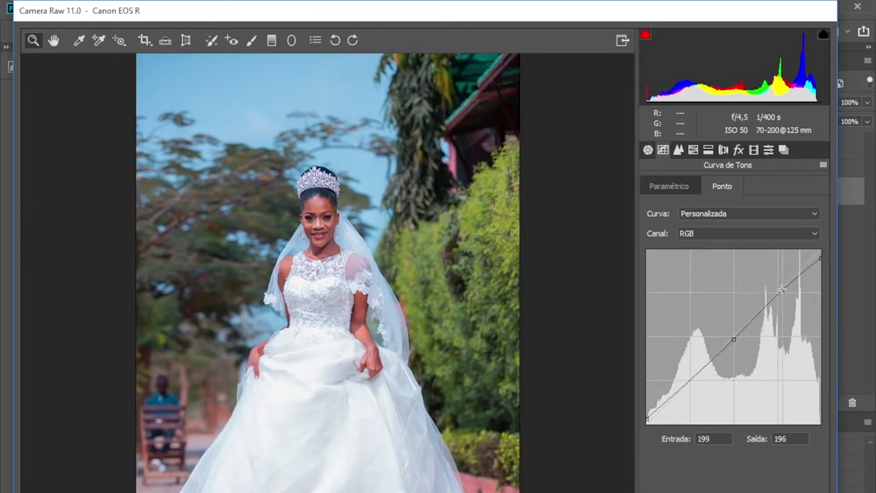
scroll(479, 267, "down", 3)
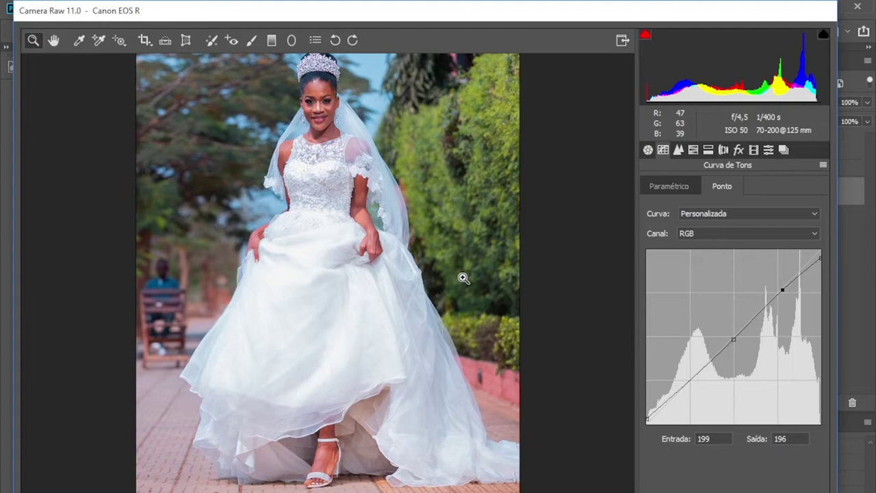
scroll(462, 277, "up", 3)
In HSL Hue, shift Yellows to +100 and Greens to +15 for greener foliage
left_click(679, 150)
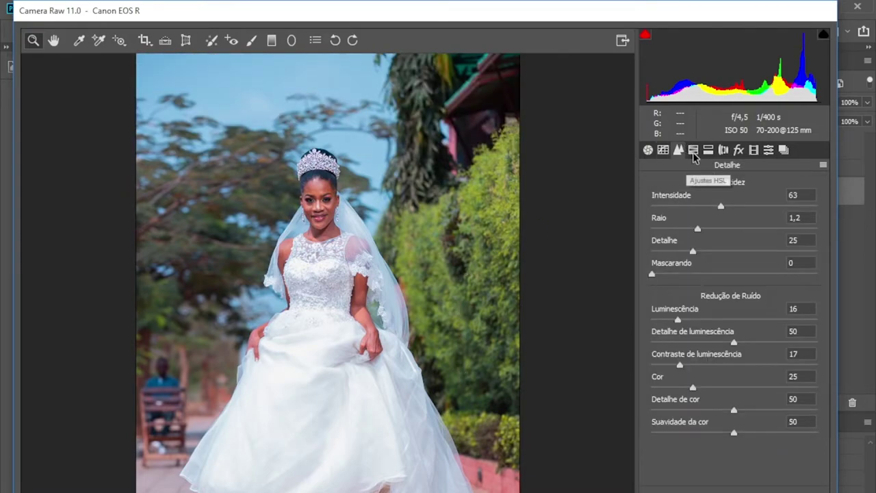
left_click(694, 150)
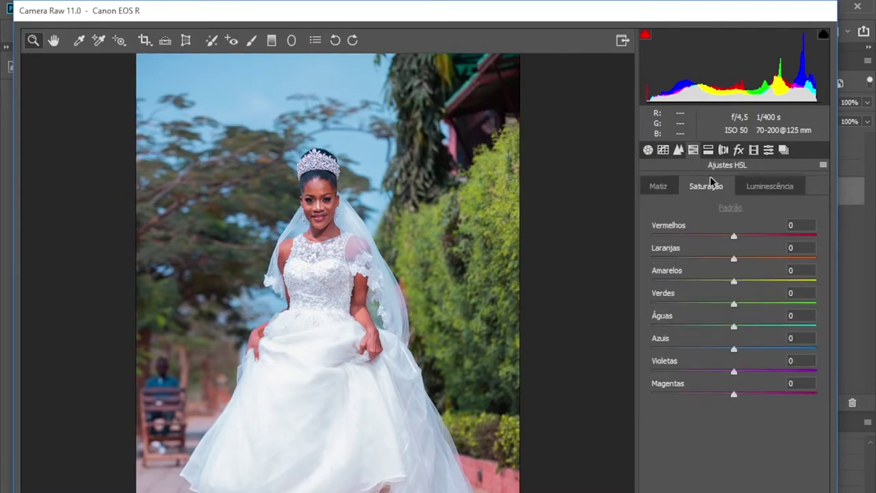
left_click(657, 189)
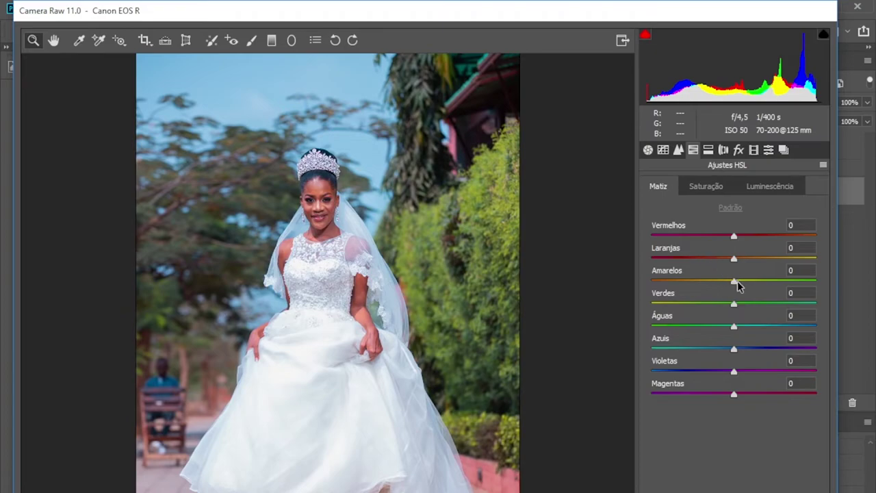
mouse_move(735, 281)
left_mouse_down()
mouse_move(776, 286)
mouse_move(672, 295)
mouse_move(830, 295)
left_mouse_up()
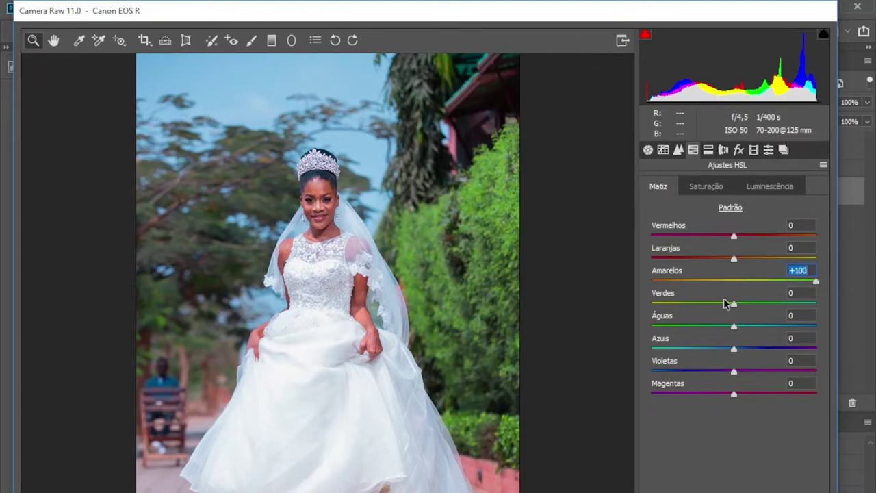
mouse_move(736, 310)
left_mouse_down()
mouse_move(757, 308)
mouse_move(745, 306)
left_mouse_up()
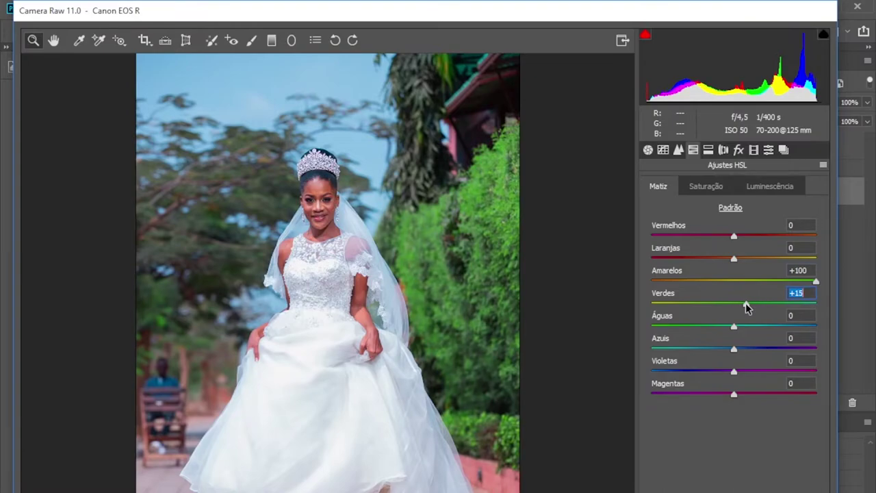
Review the grade, stepping back through Tone Curve to the Basic panel
scroll(256, 279, "down", 3)
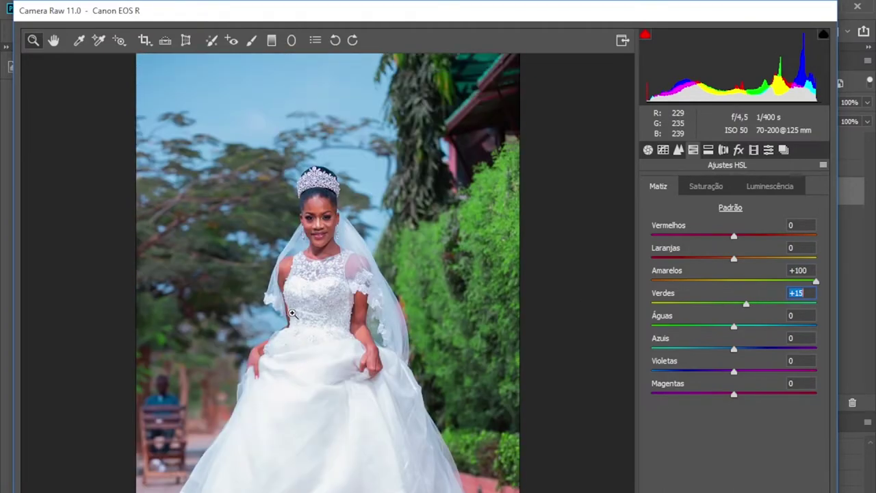
scroll(292, 299, "up", 3)
scroll(296, 298, "down", 2)
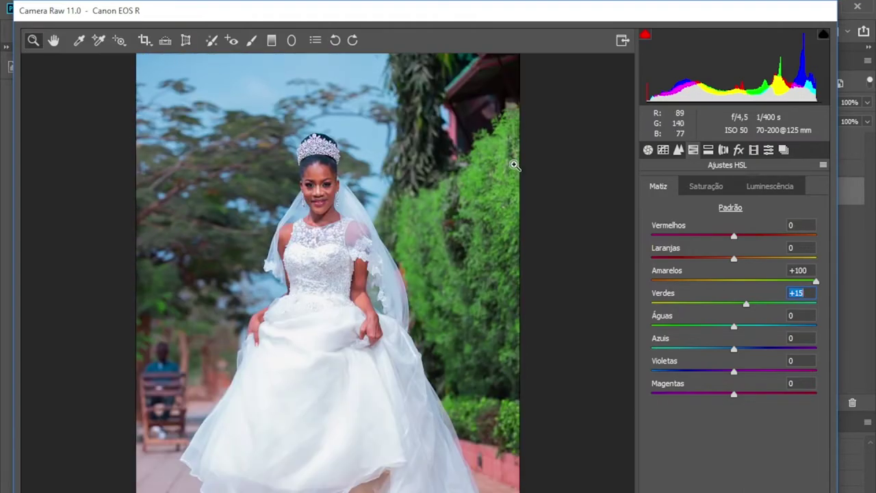
left_click(664, 150)
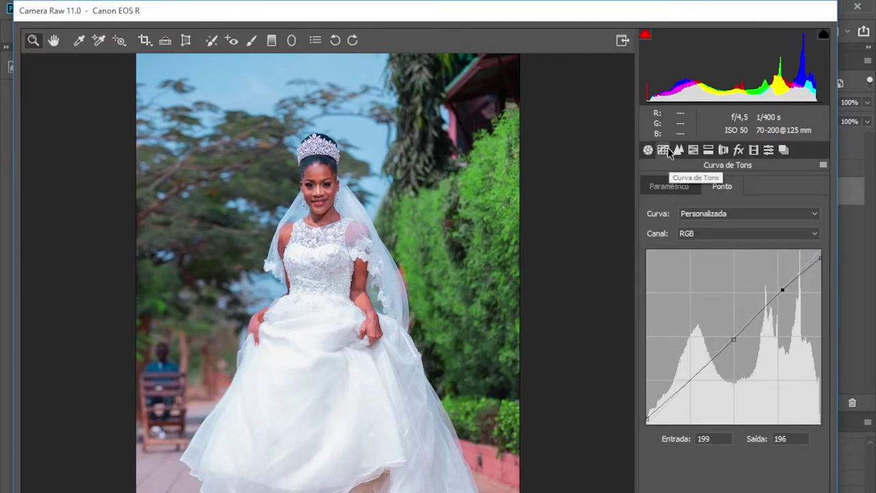
left_click(648, 150)
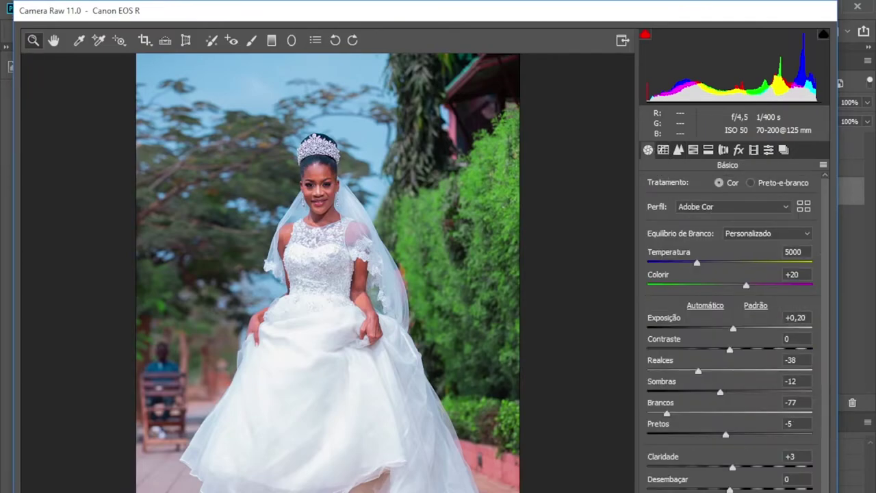
Apply the Camera Raw grade, then hide the hg group and toggle Camada 2 to compare
key("Return")
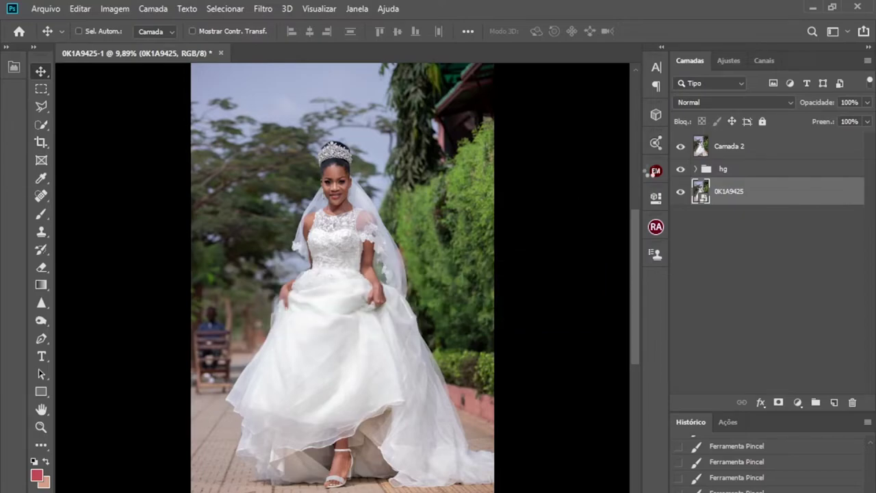
left_click(681, 169)
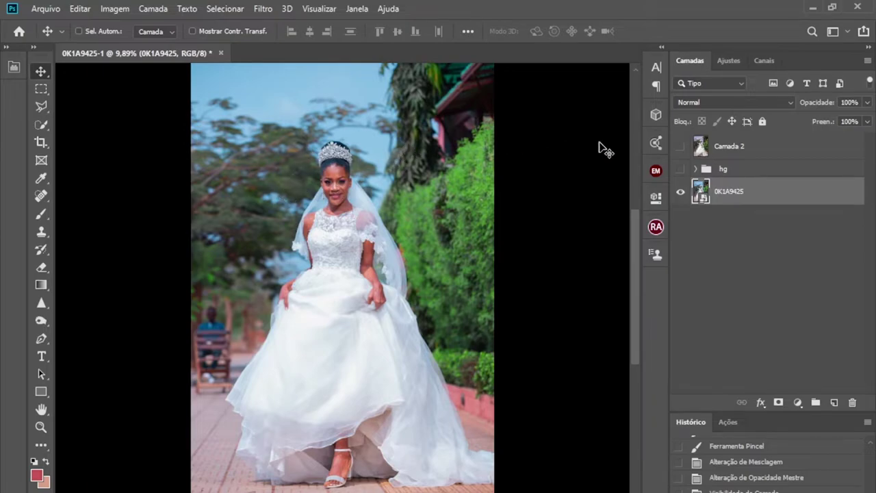
left_click(679, 151)
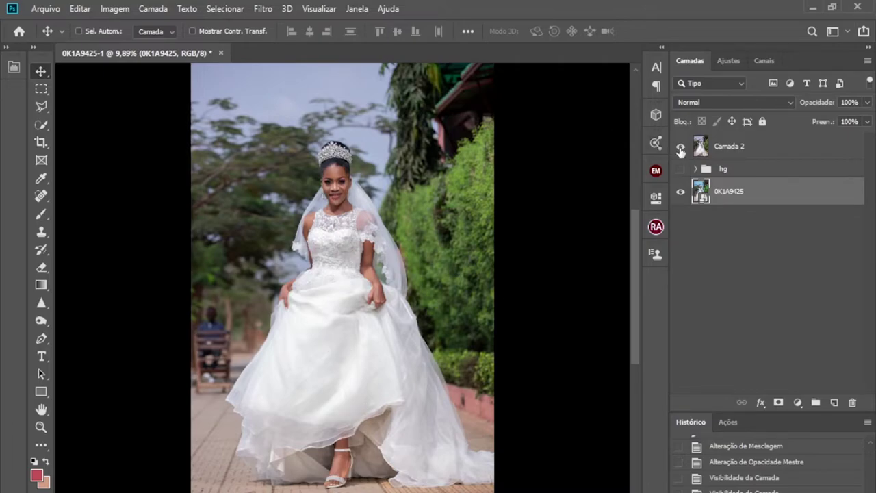
left_click(681, 147)
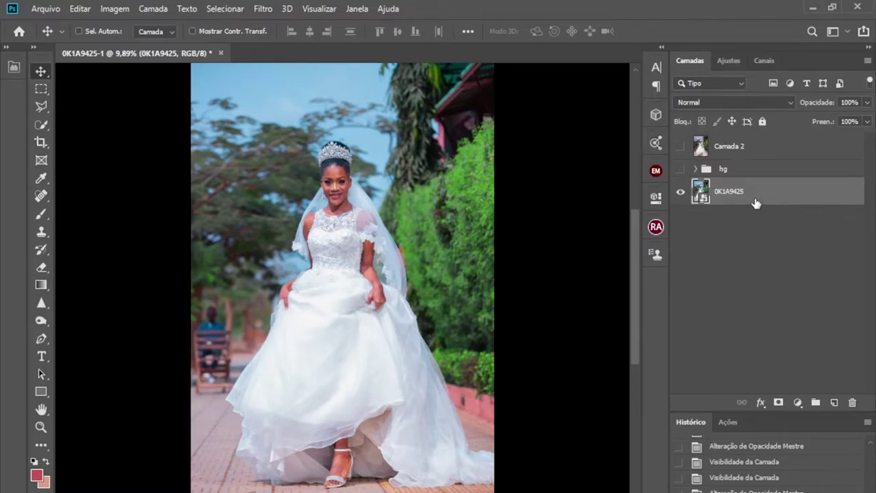
Duplicate the 0K1A9425 layer and rasterize the 0K1A9425 copiar 2 copy
key("ctrl+j")
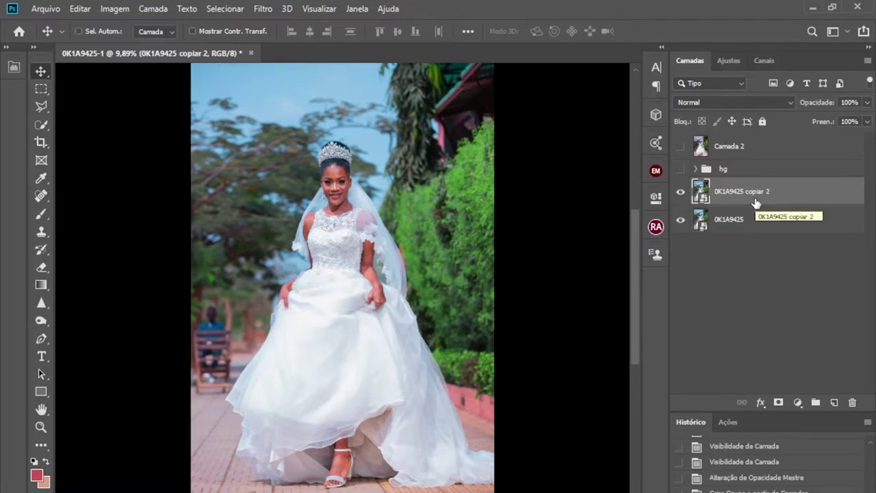
right_click(756, 203)
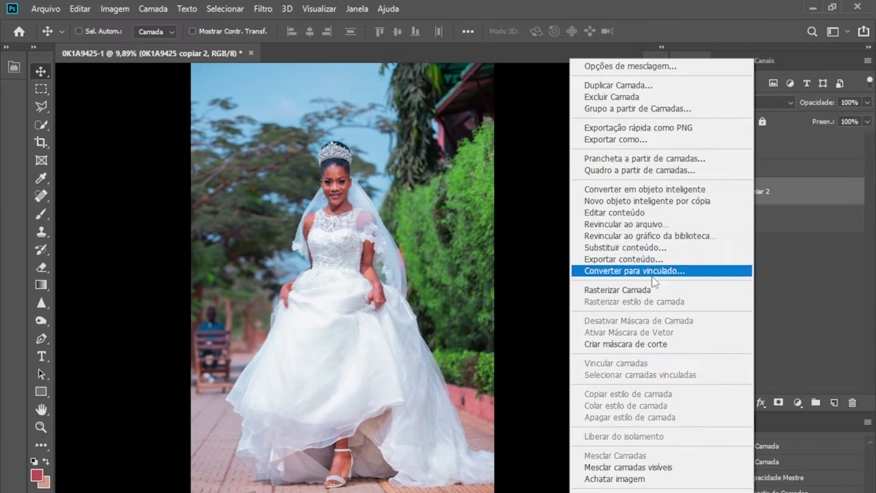
left_click(641, 296)
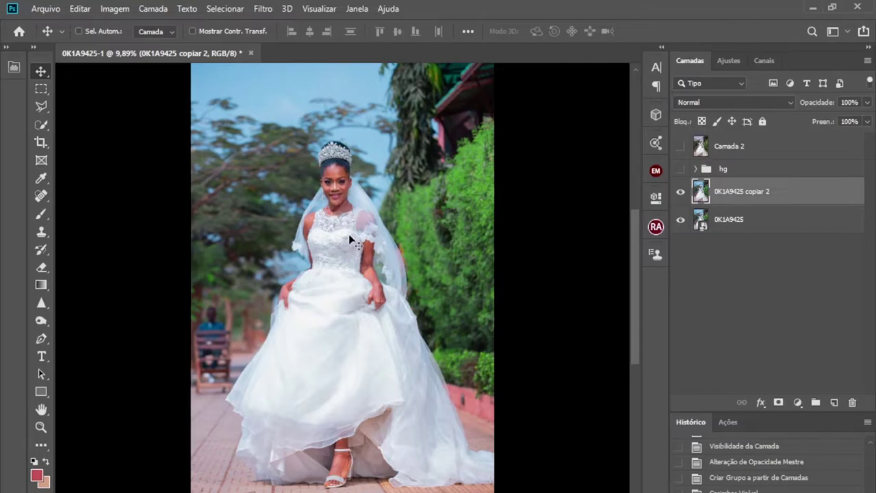
Make Camada 2 visible again, select it, and switch to the Quick Selection tool
left_click(681, 146)
left_click(756, 148)
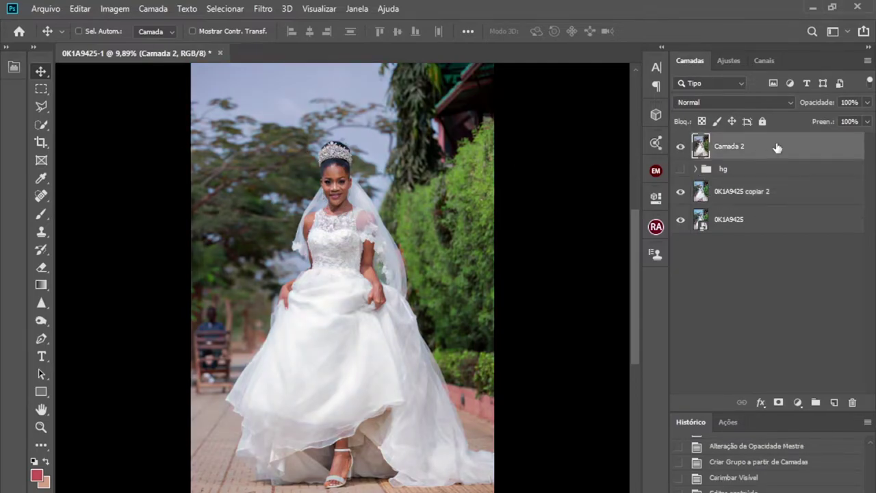
left_click(43, 123)
Select the bride with Selecionar assunto and add it as a layer mask on Camada 2
left_click(435, 32)
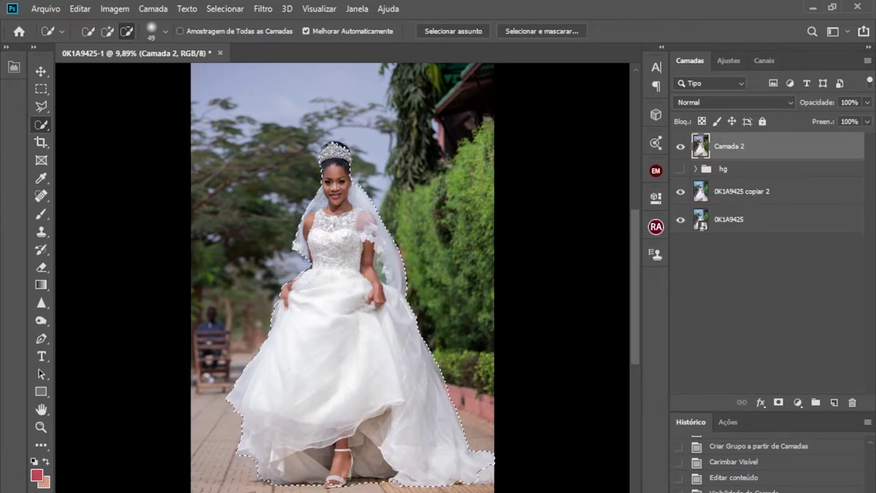
left_click(779, 402)
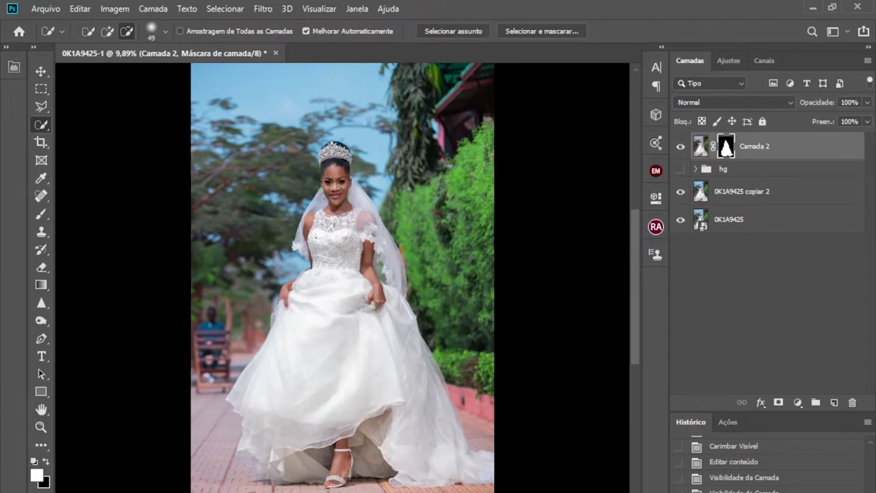
left_click(681, 146)
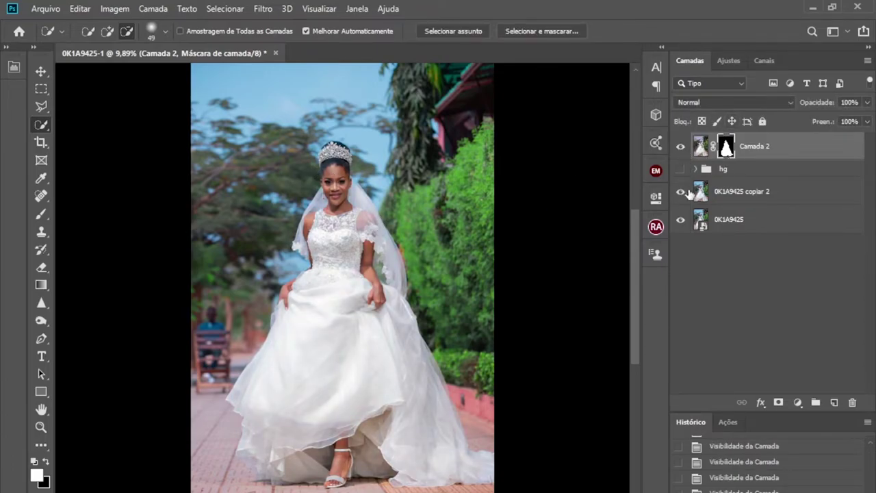
Compare the masked result by toggling Camada 2, then reselect Camada 2 with Quick Selection
left_click(791, 197)
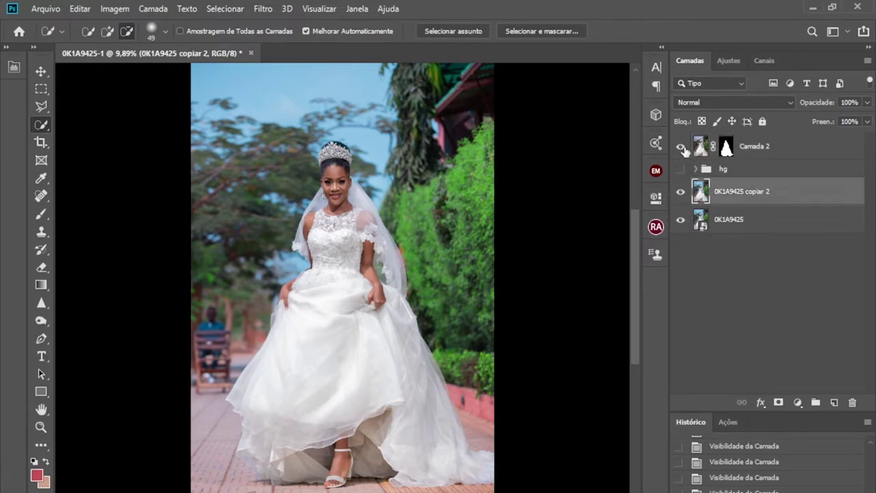
left_click(681, 146)
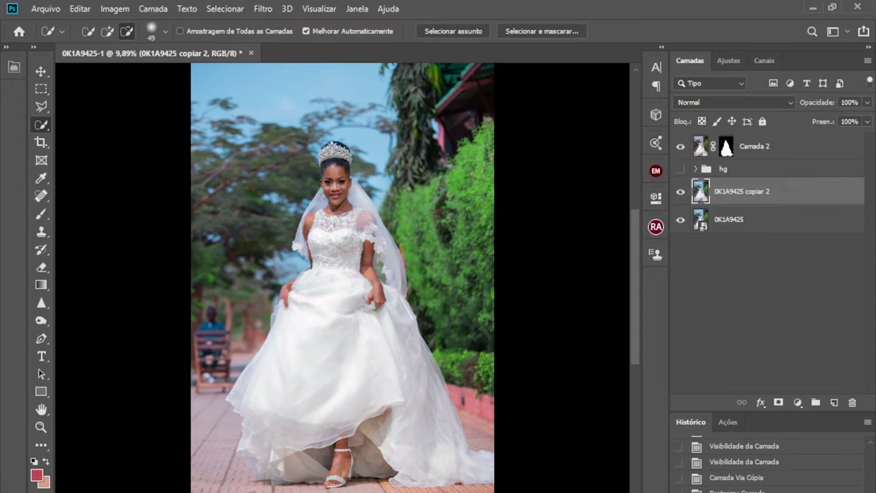
left_click(41, 71)
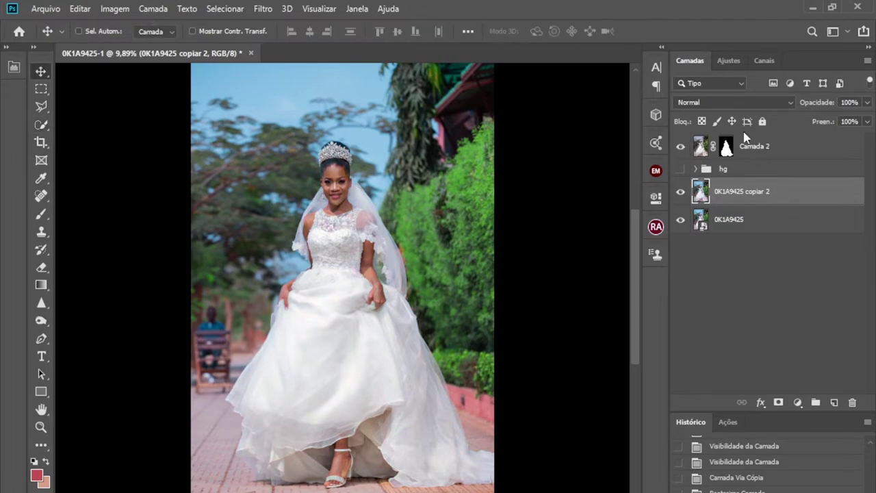
left_click(699, 146)
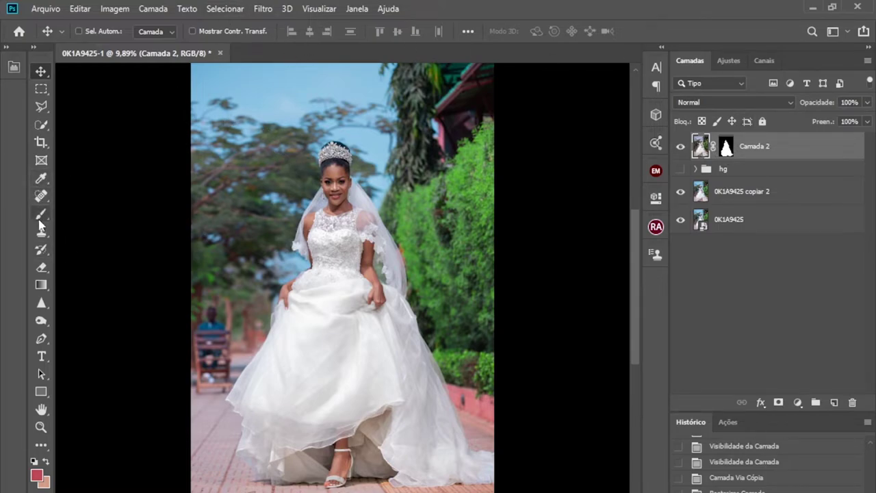
left_click(41, 125)
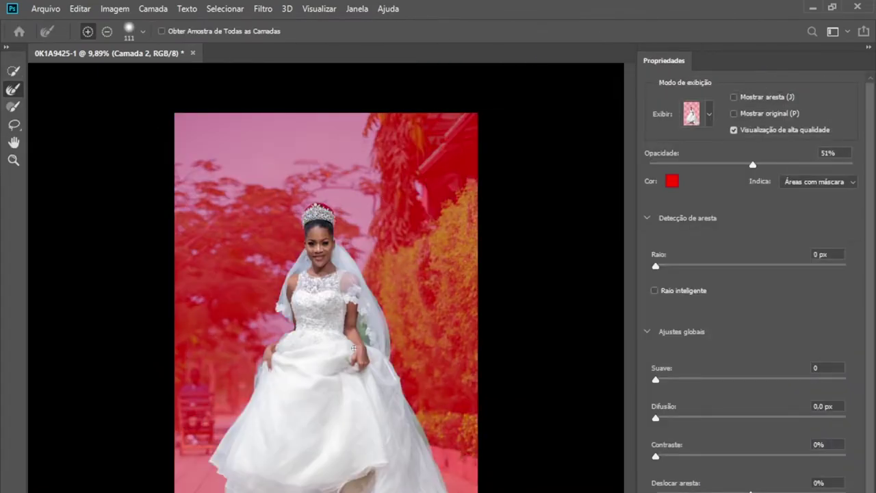
With a 390 px Refine Edge brush, refine the mask along the veil's left edge and arm
scroll(354, 349, "up", 2)
scroll(232, 268, "up", 2)
scroll(196, 258, "up", 1)
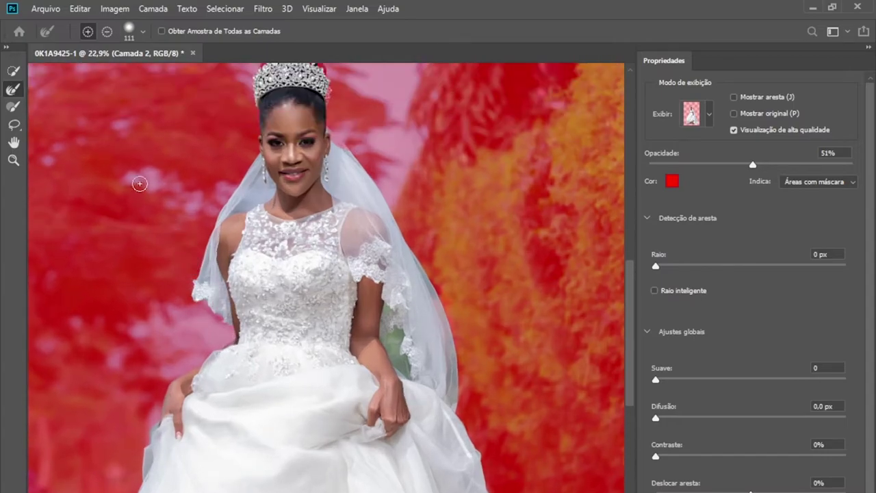
mouse_move(140, 183)
left_mouse_down()
mouse_move(191, 171)
mouse_move(189, 95)
left_mouse_up()
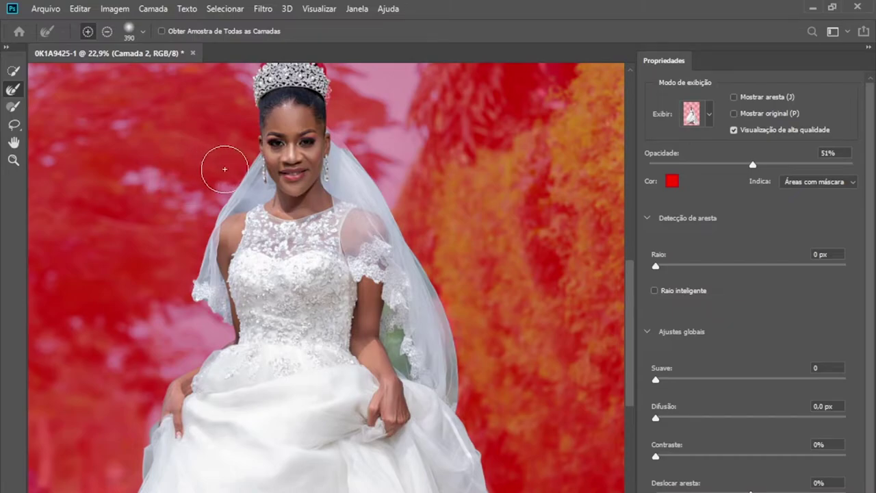
left_click_drag(225, 169, 198, 300)
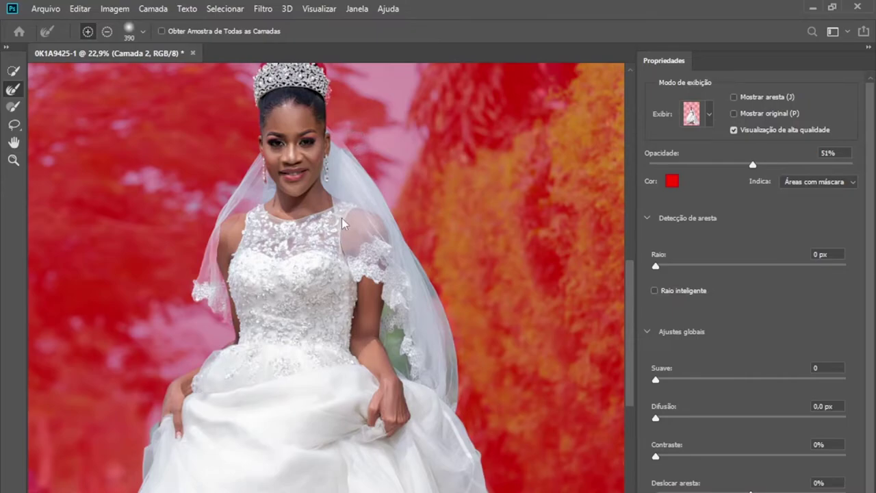
scroll(353, 172, "up", 2)
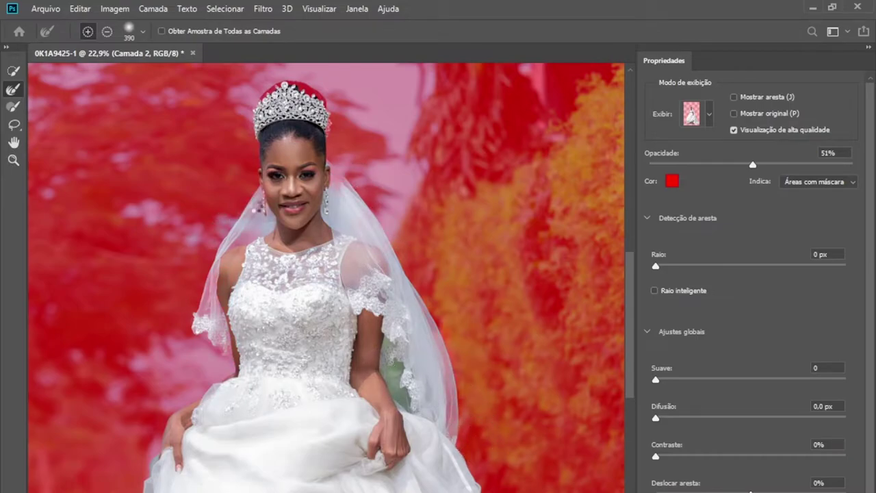
left_click_drag(375, 356, 395, 381)
Resize the brush to 225, 347 and 522 px, refining the veil and the dress hem near the shoe
right_click(396, 381)
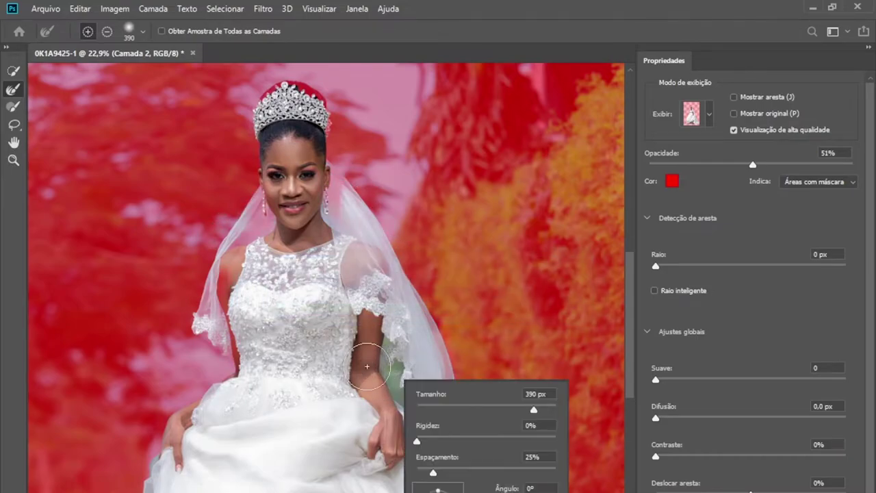
left_click_drag(553, 358, 513, 359)
key("Return")
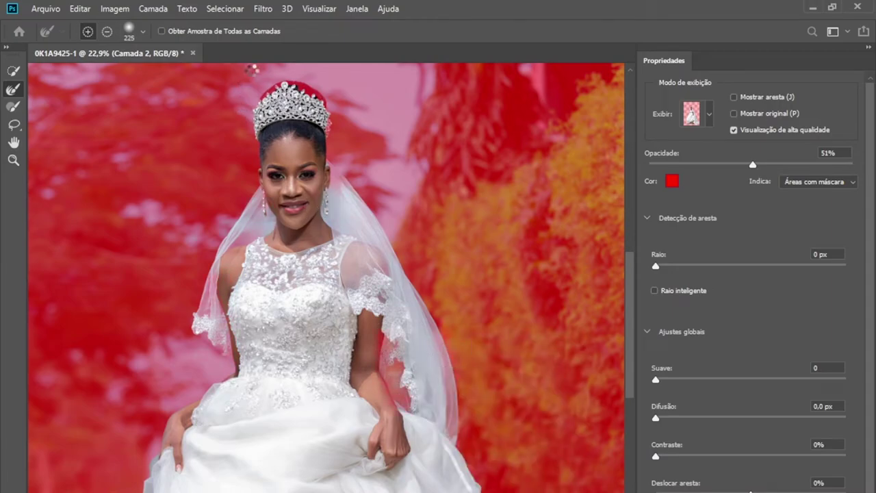
scroll(294, 91, "up", 2)
right_click(325, 104)
left_click_drag(460, 130, 480, 130)
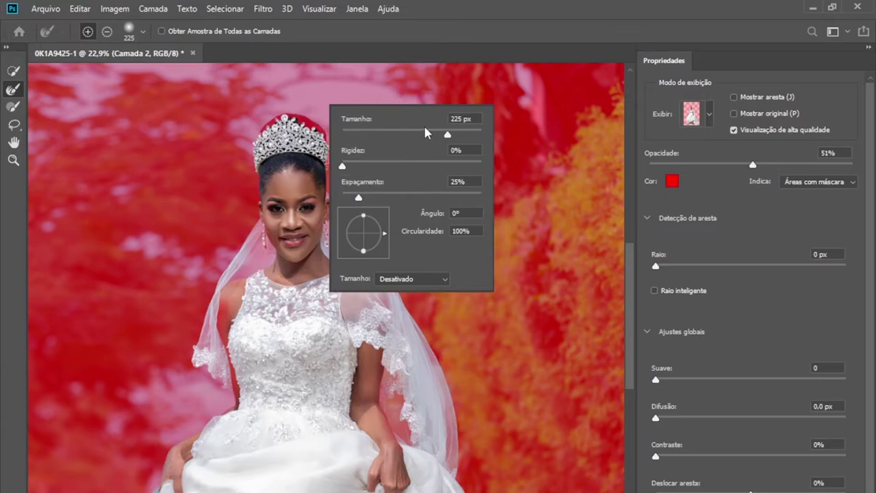
key("Return")
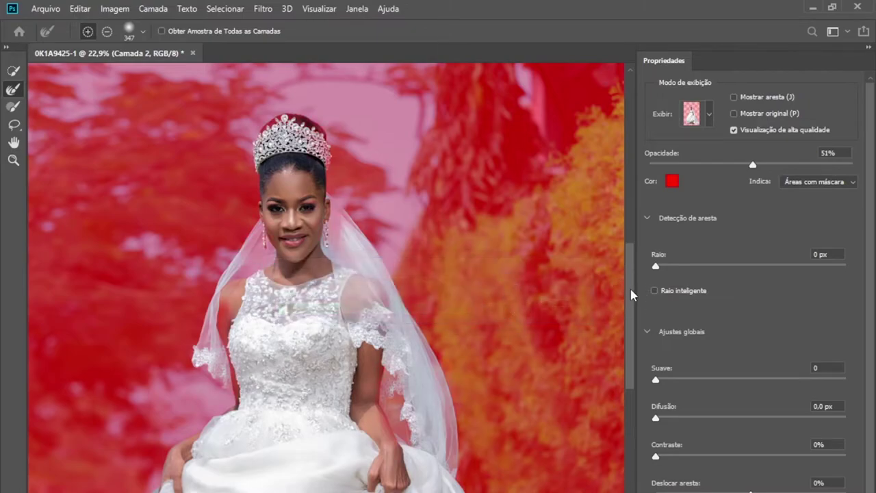
left_click_drag(628, 293, 629, 404)
key("bracketright")
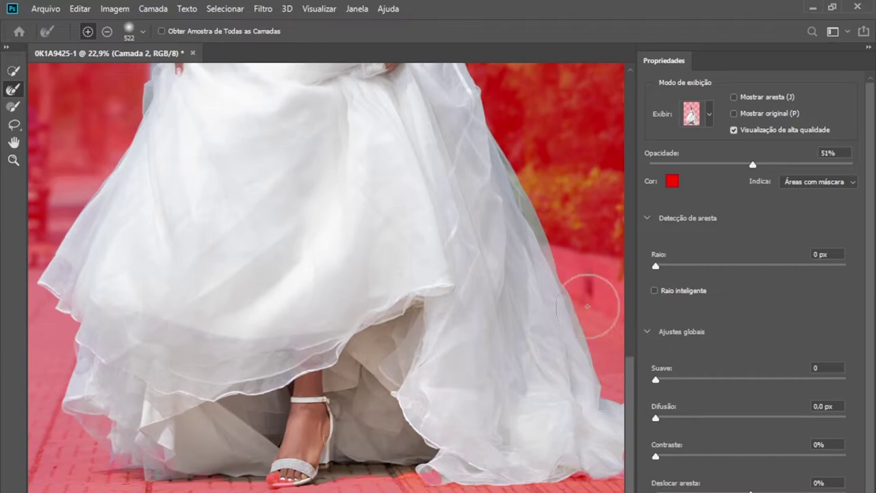
left_click(294, 342)
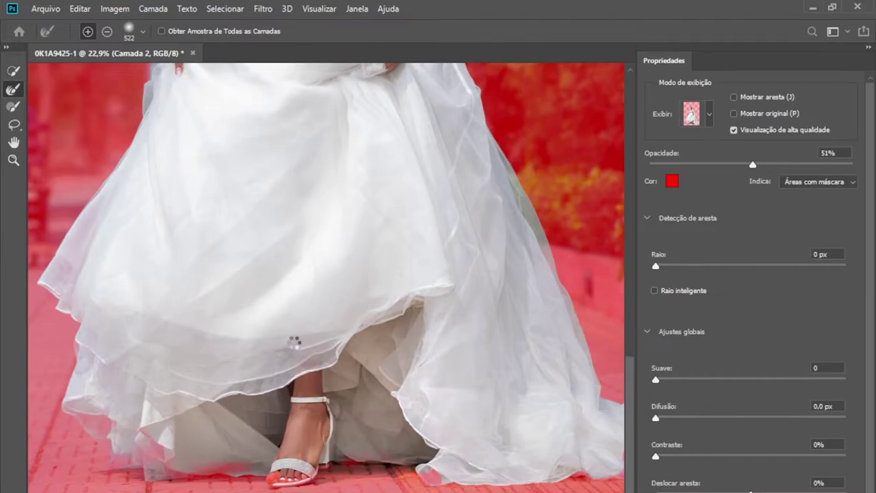
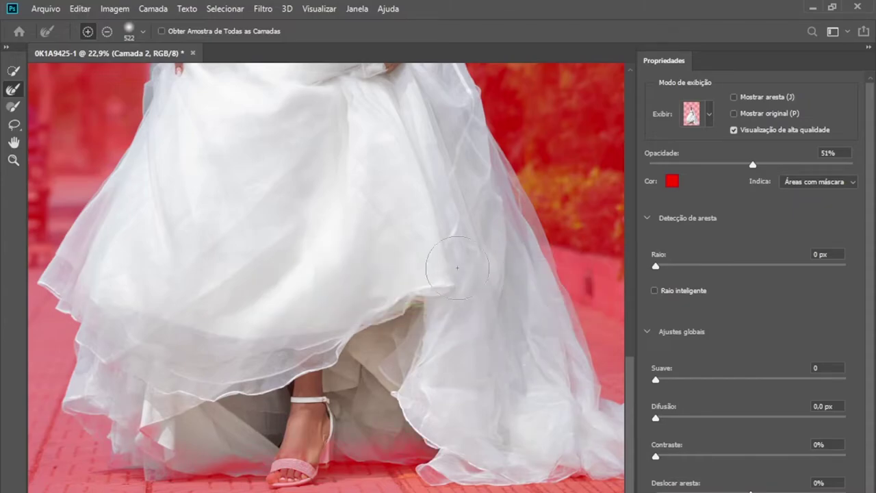
Output the refined bride selection to a new masked layer, Camada 2 copiar
scroll(412, 265, "down", 3, "alt")
scroll(412, 265, "up", 3)
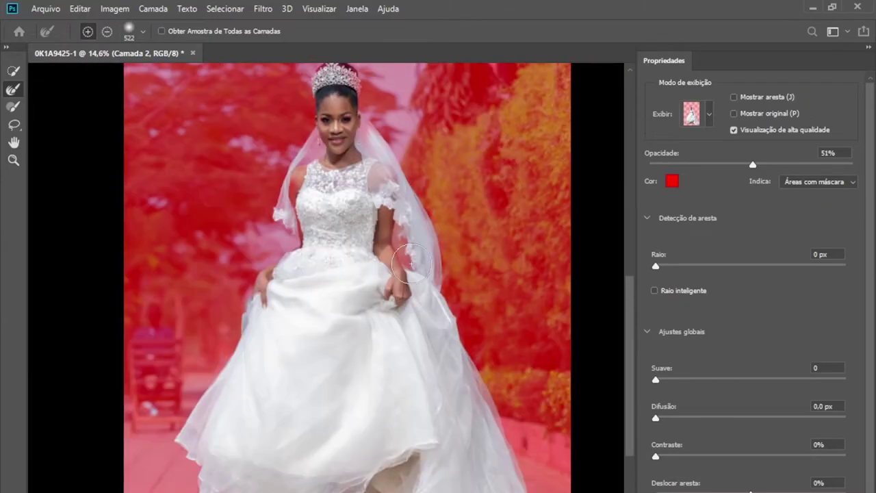
scroll(412, 263, "up", 2)
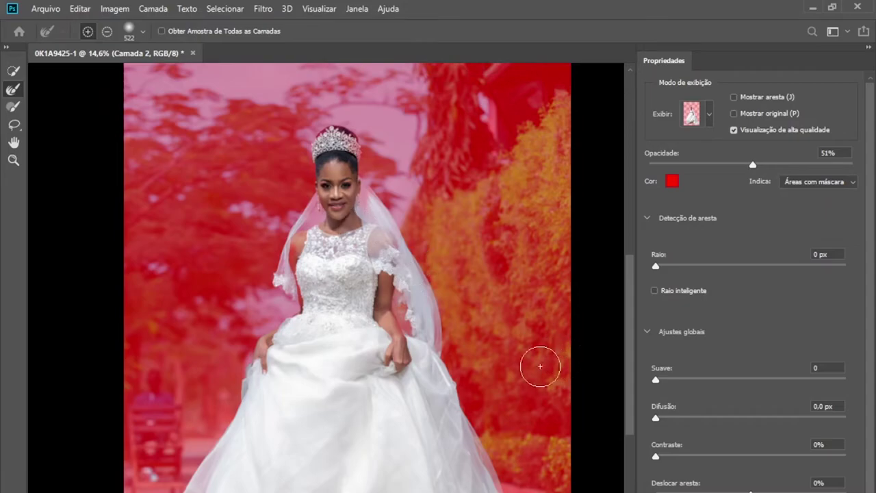
key("Return")
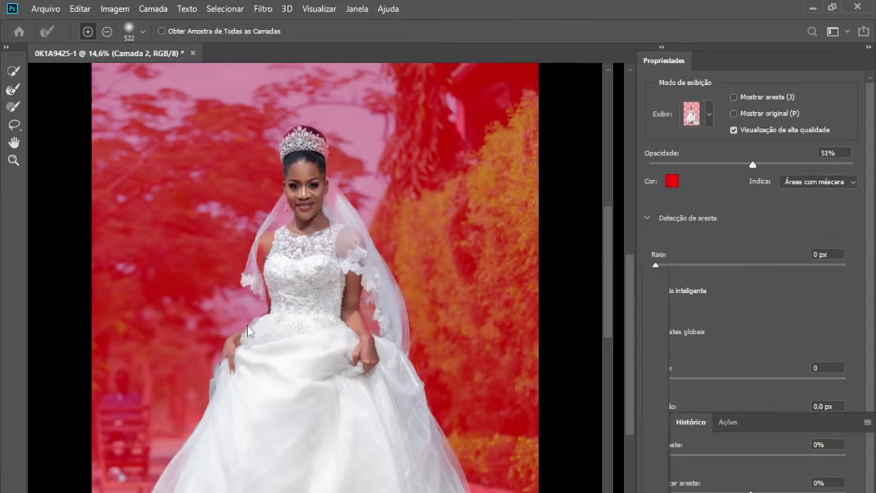
Fit the photo on screen and show the Camada 2 copiar layer mask in grayscale
key("ctrl+0")
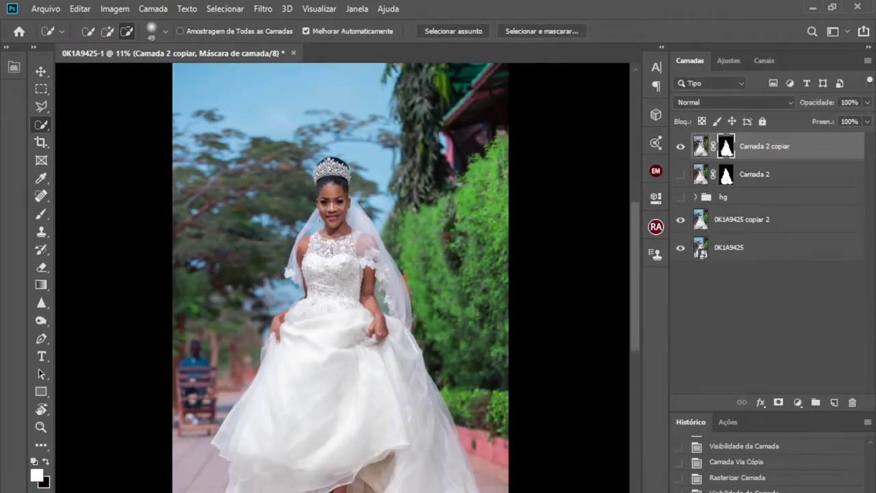
scroll(332, 264, "down", 4)
scroll(330, 370, "up", 2)
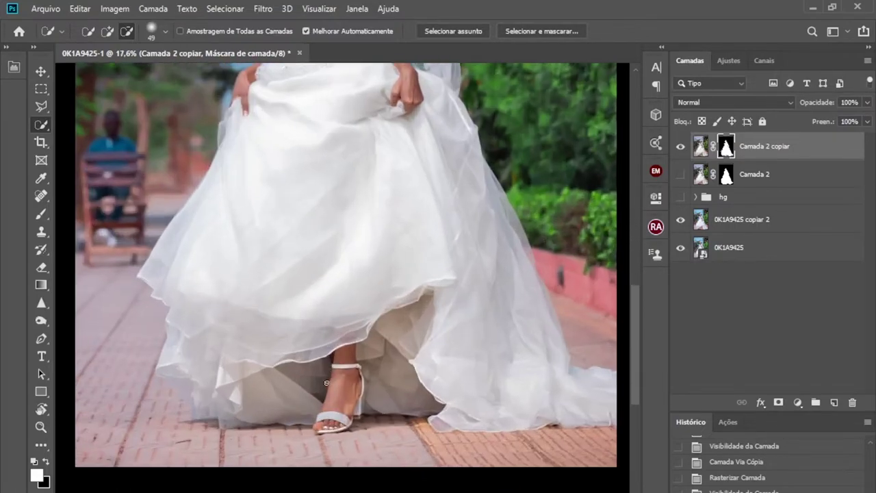
scroll(329, 394, "down", 1)
left_click(731, 155, "alt")
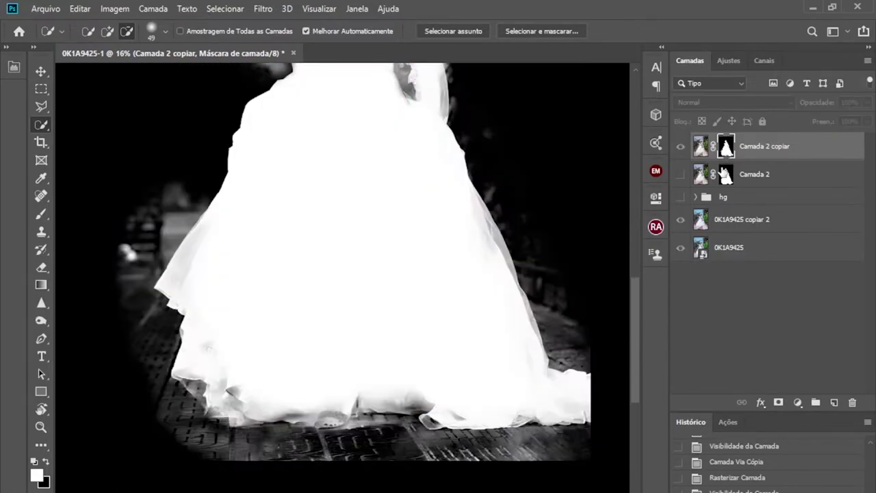
scroll(327, 420, "up", 2)
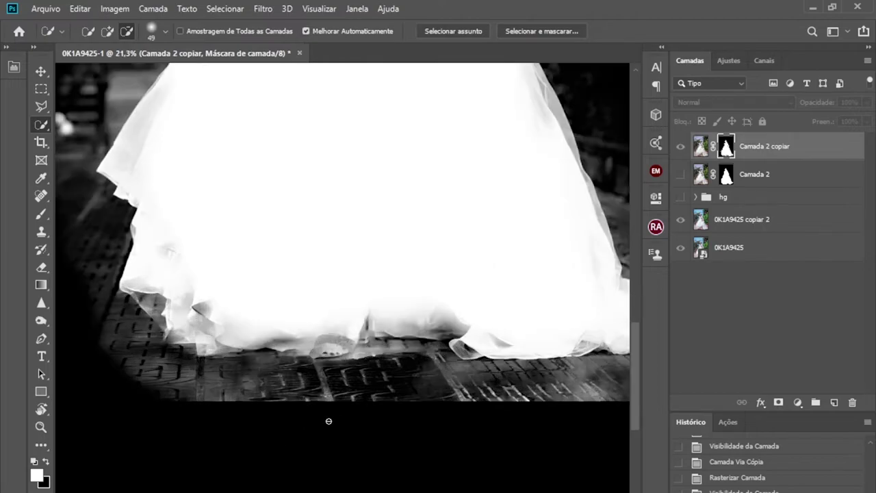
scroll(327, 419, "up", 1)
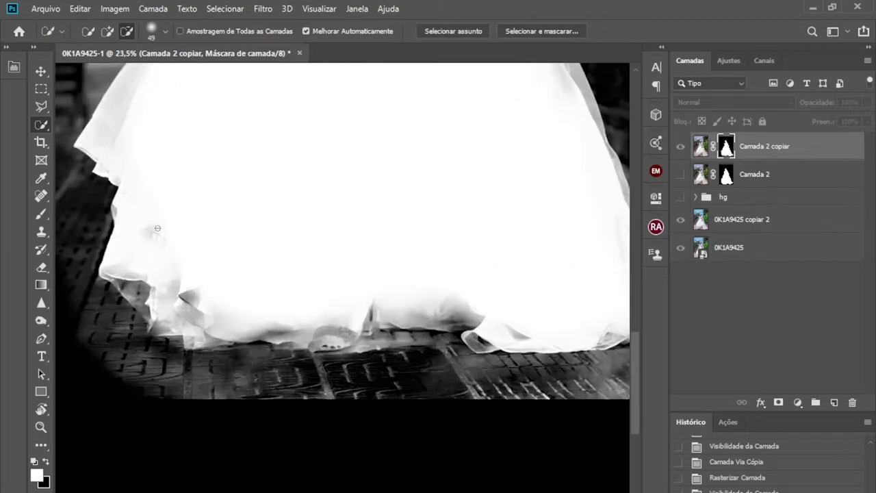
Set up a 500 px Eraser and compare the colour photo against the mask view
left_click(41, 271)
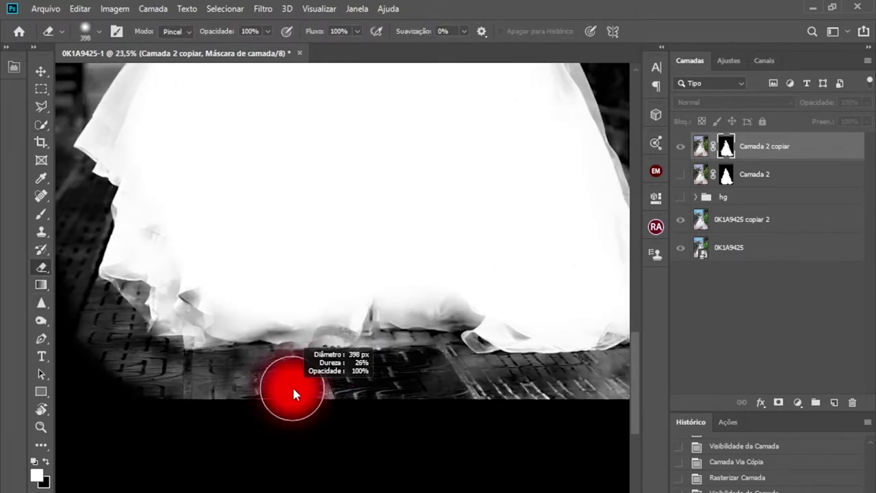
left_click_drag(293, 389, 297, 386)
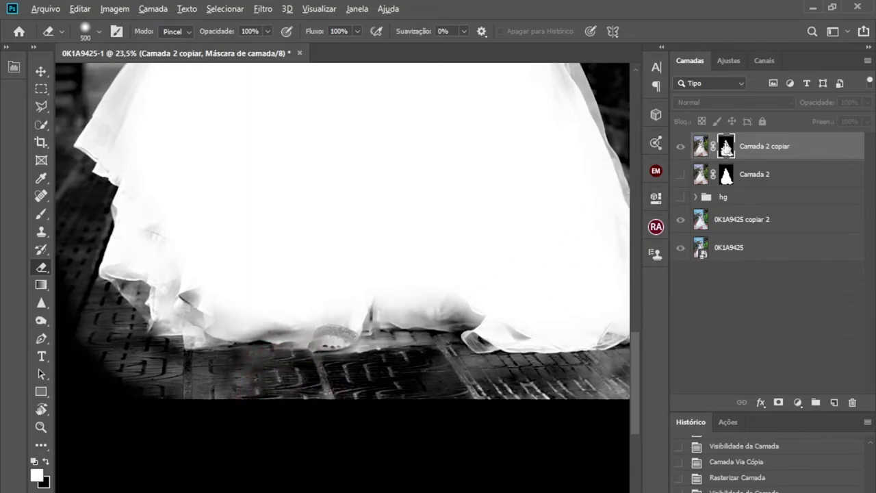
left_click(725, 147, "alt")
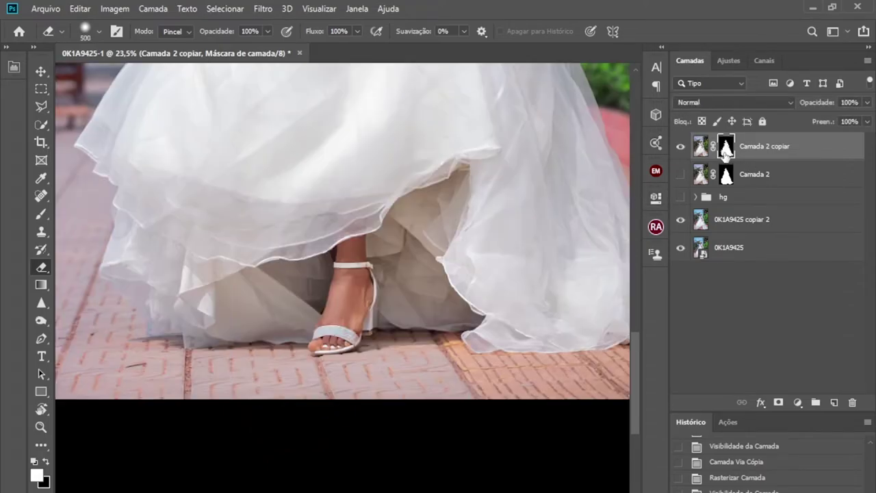
left_click(725, 150, "alt")
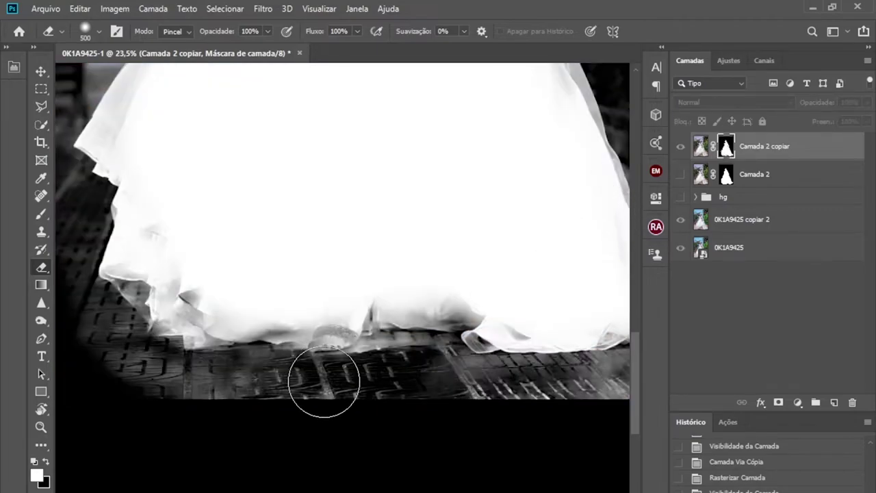
scroll(322, 381, "up", 3)
scroll(313, 352, "up", 3)
With a 68 px white brush, whiten the mask over the shoe strap and nearby grey patch
mouse_move(418, 253)
left_mouse_down()
mouse_move(300, 265)
mouse_move(244, 261)
left_mouse_up()
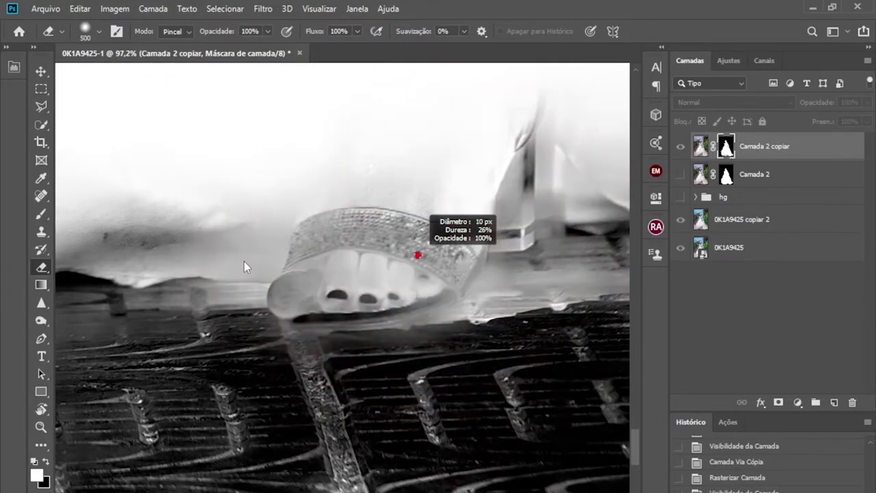
mouse_move(352, 260)
left_mouse_down()
mouse_move(355, 277)
mouse_move(380, 233)
mouse_move(329, 249)
mouse_move(319, 210)
mouse_move(315, 255)
left_mouse_up()
key("x")
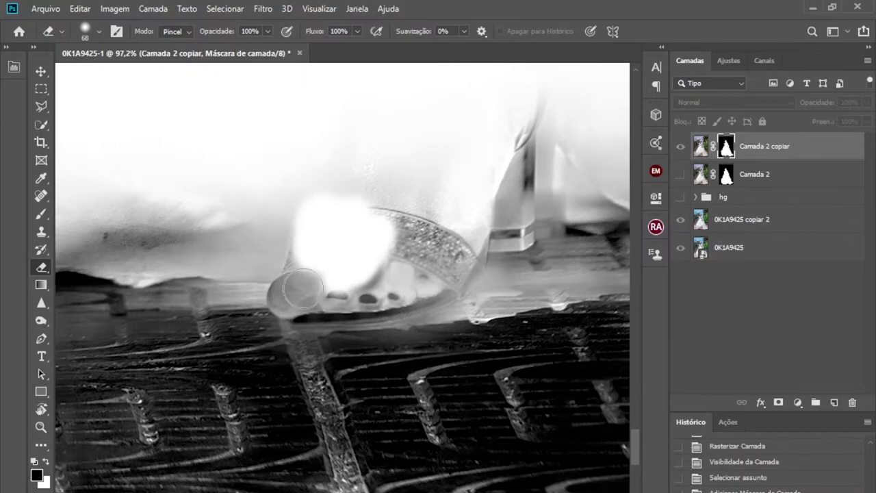
mouse_move(302, 289)
left_mouse_down()
mouse_move(362, 274)
mouse_move(365, 284)
mouse_move(442, 258)
mouse_move(461, 231)
mouse_move(407, 228)
mouse_move(472, 174)
mouse_move(505, 211)
mouse_move(511, 137)
mouse_move(528, 184)
mouse_move(498, 226)
mouse_move(352, 226)
left_mouse_up()
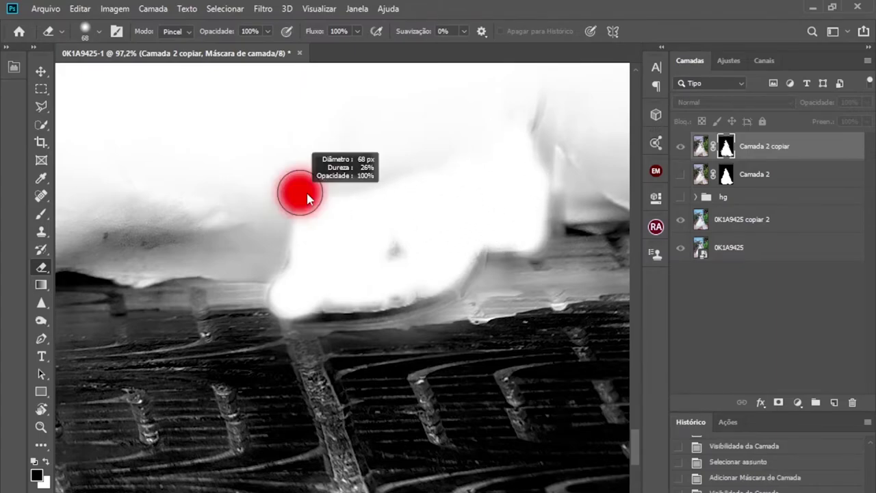
mouse_move(397, 179)
left_mouse_down()
mouse_move(298, 147)
mouse_move(170, 196)
mouse_move(240, 205)
mouse_move(120, 203)
mouse_move(129, 225)
mouse_move(293, 237)
left_mouse_up()
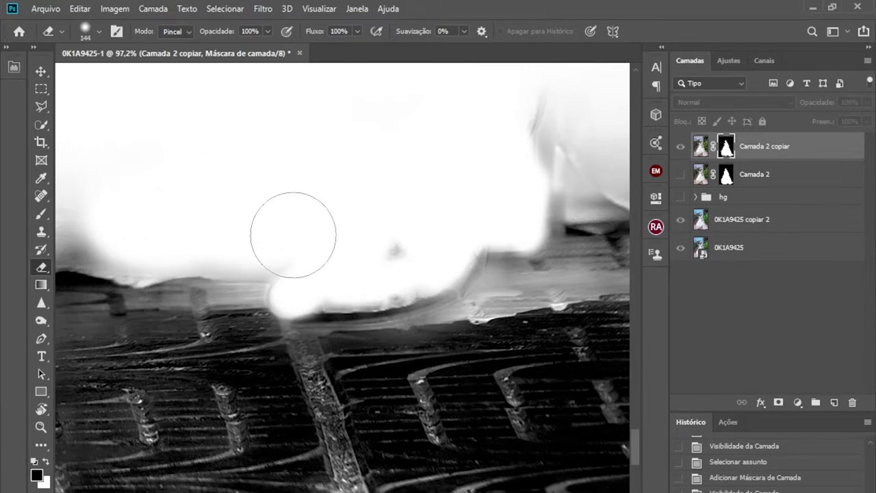
scroll(288, 218, "down", 5)
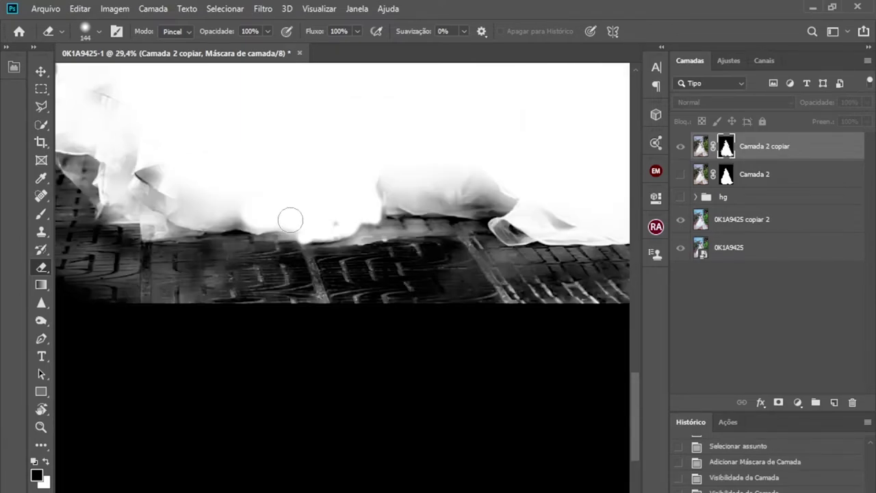
key("bracketright")
key("bracketright")
key("bracketright")
Paint white over grey smudges right of centre and along the lower hem
mouse_move(356, 235)
left_mouse_down()
mouse_move(456, 225)
mouse_move(554, 233)
mouse_move(458, 214)
left_mouse_up()
scroll(356, 241, "down", 3)
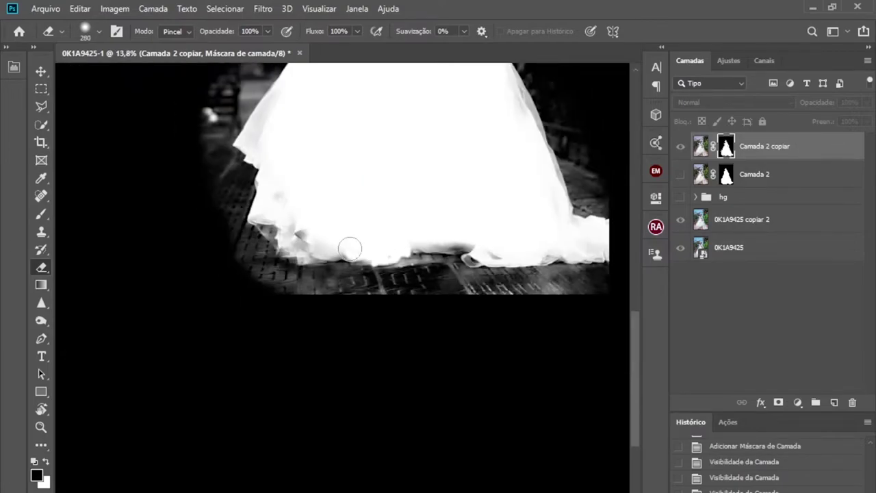
scroll(284, 420, "up", 1)
scroll(295, 430, "up", 2)
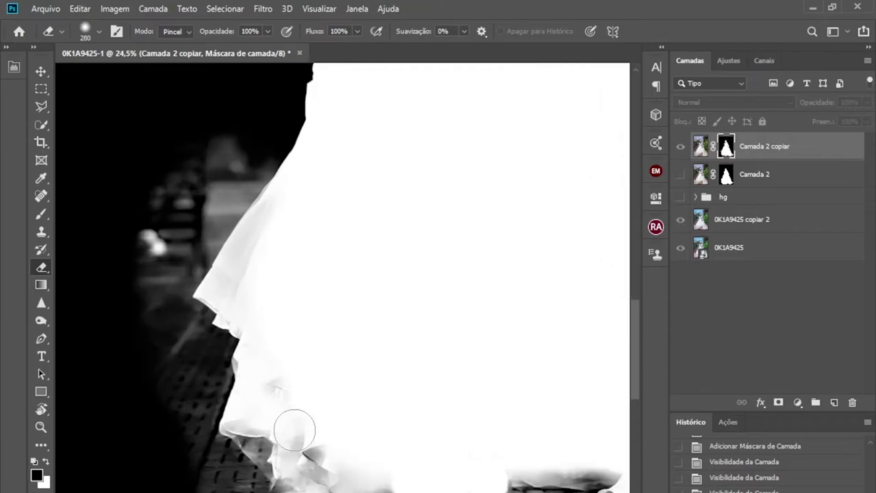
mouse_move(353, 453)
left_mouse_down()
mouse_move(297, 421)
mouse_move(284, 377)
mouse_move(284, 314)
left_mouse_up()
scroll(233, 277, "up", 2)
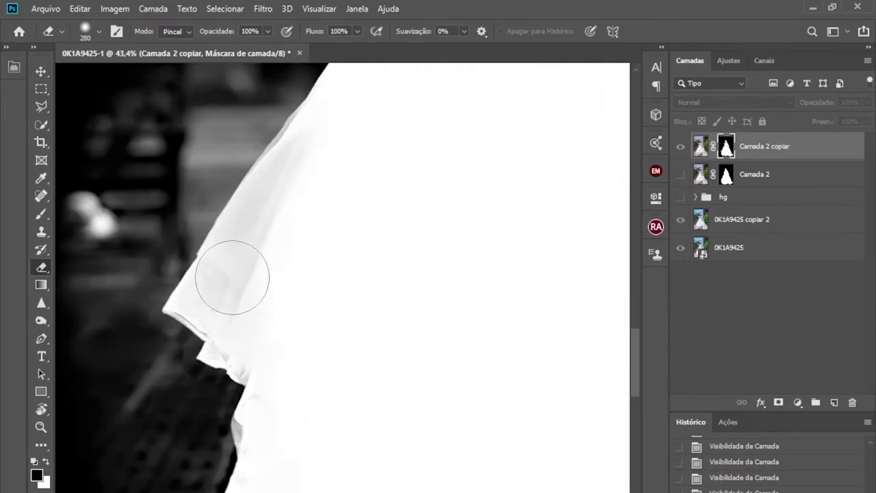
scroll(231, 245, "up", 1)
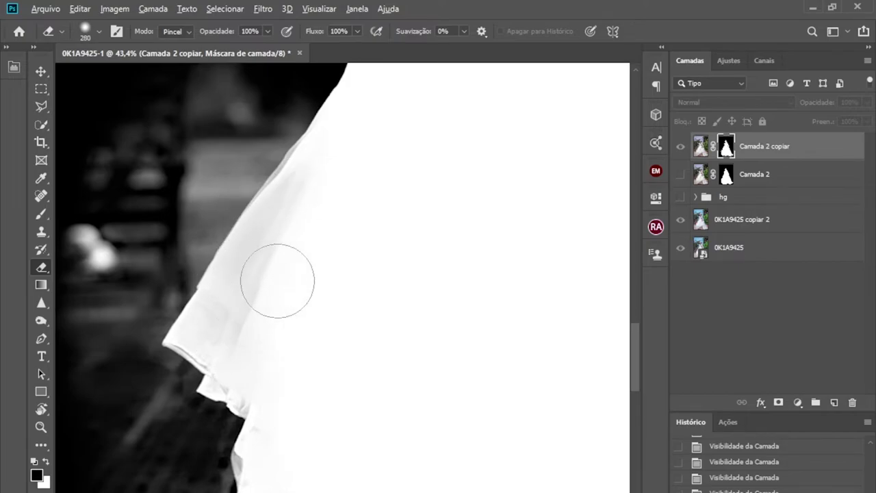
With a 160 px brush switched to black, hide the background beside the veil
key("bracketleft")
key("bracketleft")
key("bracketleft")
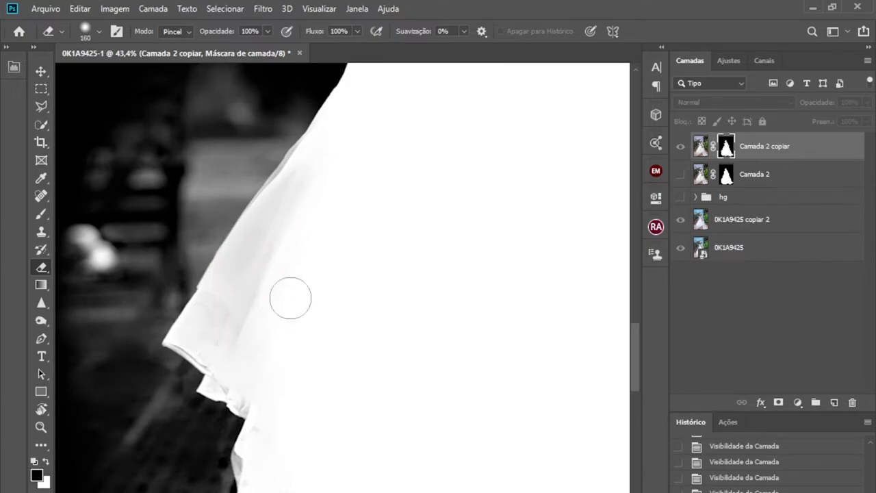
scroll(231, 340, "down", 2)
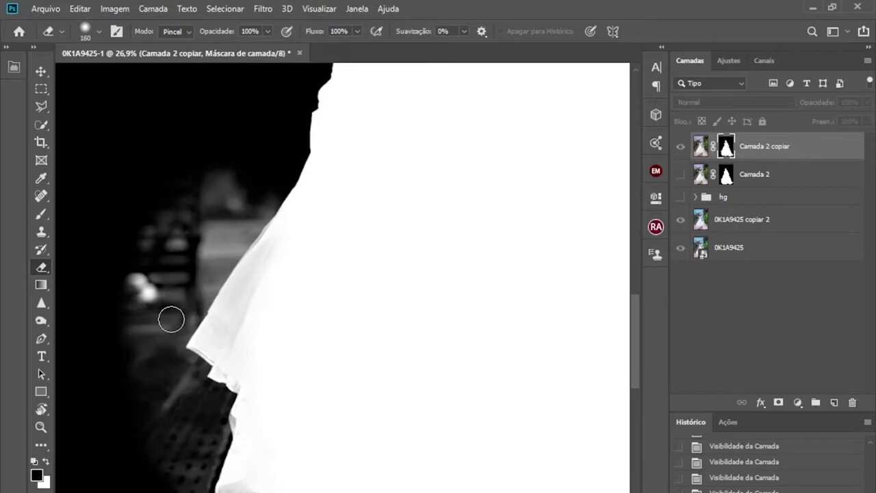
scroll(225, 340, "down", 2)
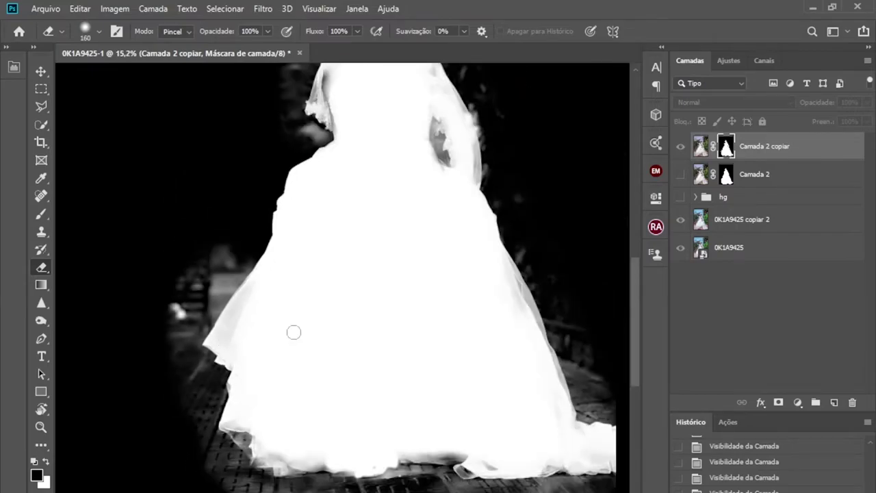
scroll(423, 238, "up", 2)
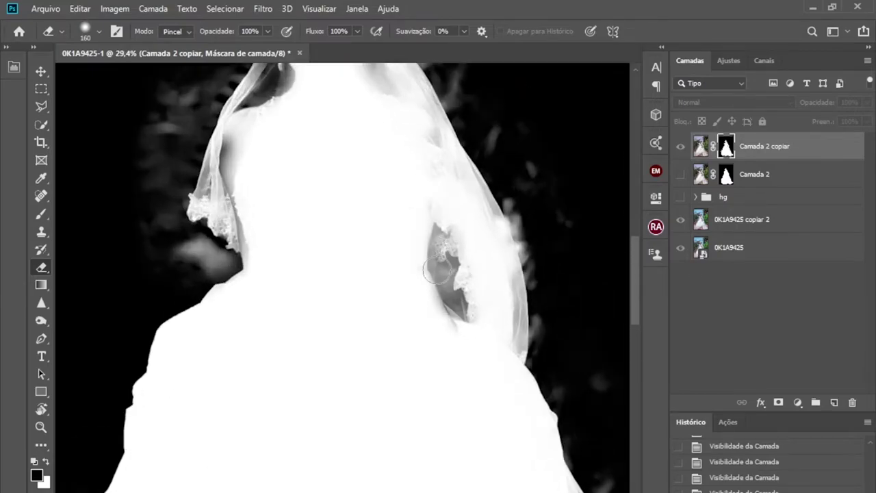
scroll(438, 237, "up", 1)
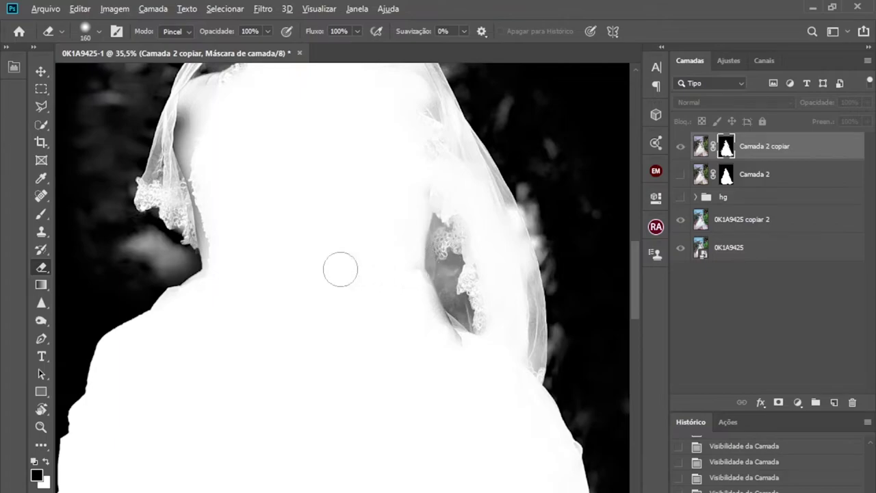
scroll(202, 229, "up", 2)
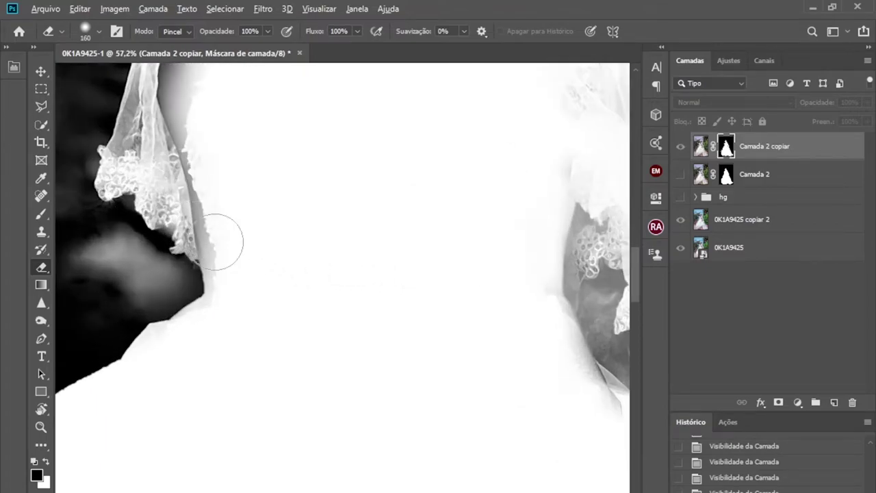
left_click(97, 234)
key("x")
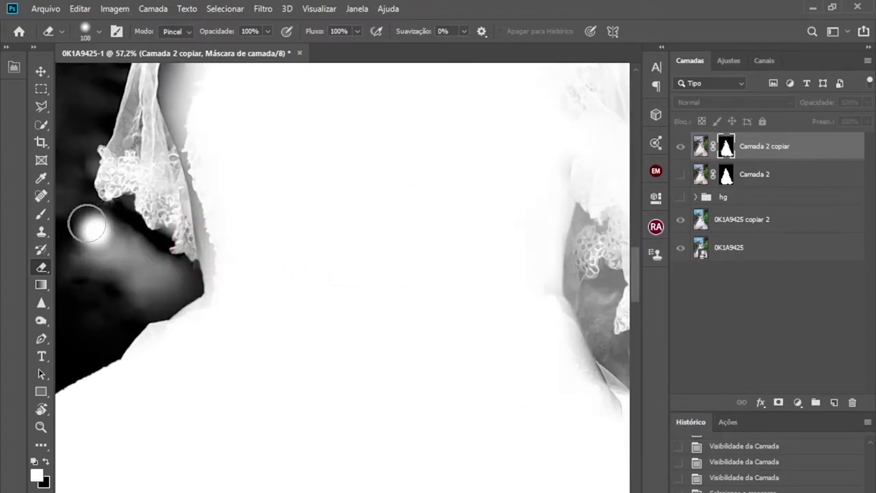
mouse_move(88, 225)
left_mouse_down()
mouse_move(122, 239)
mouse_move(162, 282)
mouse_move(157, 262)
mouse_move(147, 290)
mouse_move(65, 231)
mouse_move(96, 260)
left_mouse_up()
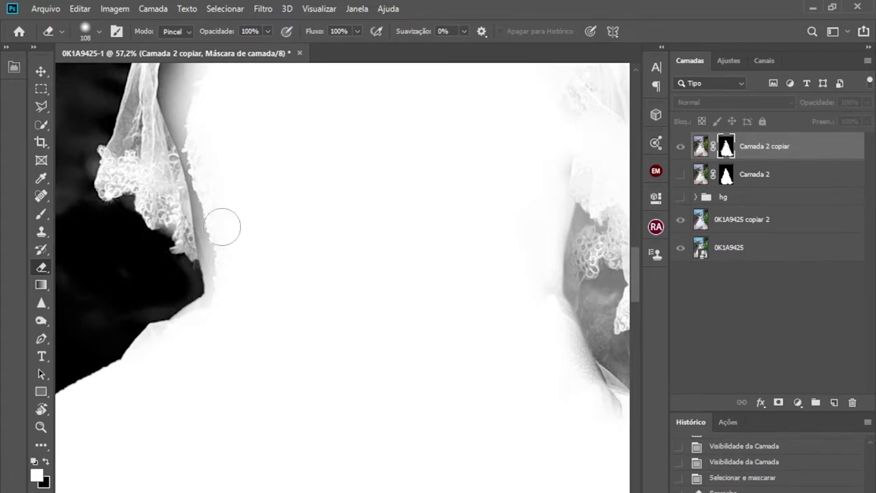
Whiten the grey lace edges on the bride's mask
scroll(226, 268, "up", 2)
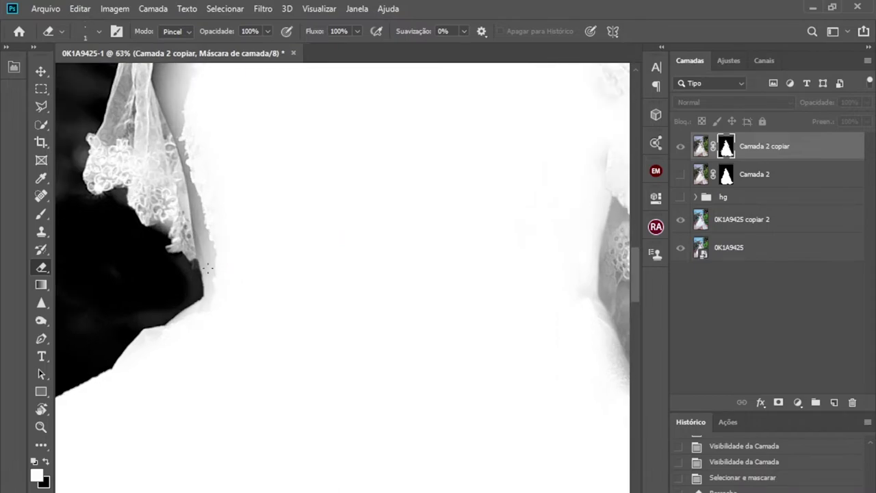
scroll(226, 269, "up", 2)
mouse_move(225, 284)
left_mouse_down()
mouse_move(211, 254)
mouse_move(230, 310)
left_mouse_up()
mouse_move(224, 238)
left_mouse_down()
mouse_move(217, 247)
mouse_move(190, 127)
mouse_move(204, 224)
mouse_move(209, 198)
left_mouse_up()
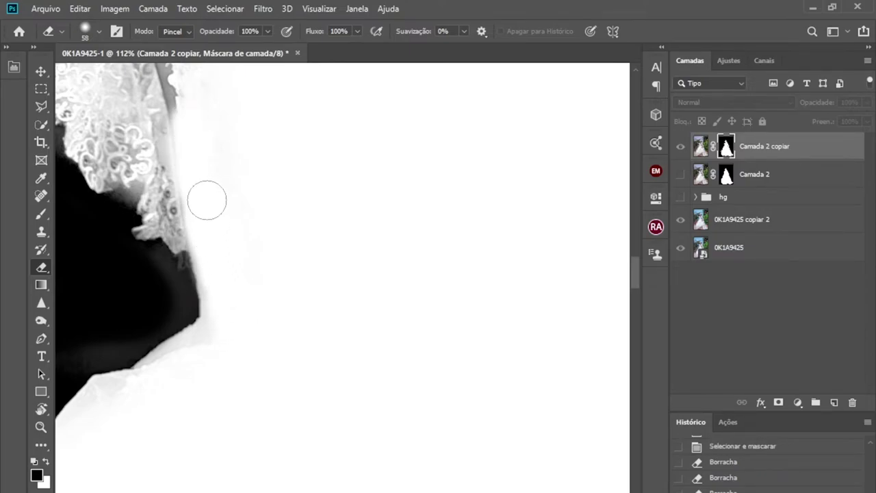
scroll(158, 222, "up", 3)
scroll(158, 222, "up", 3)
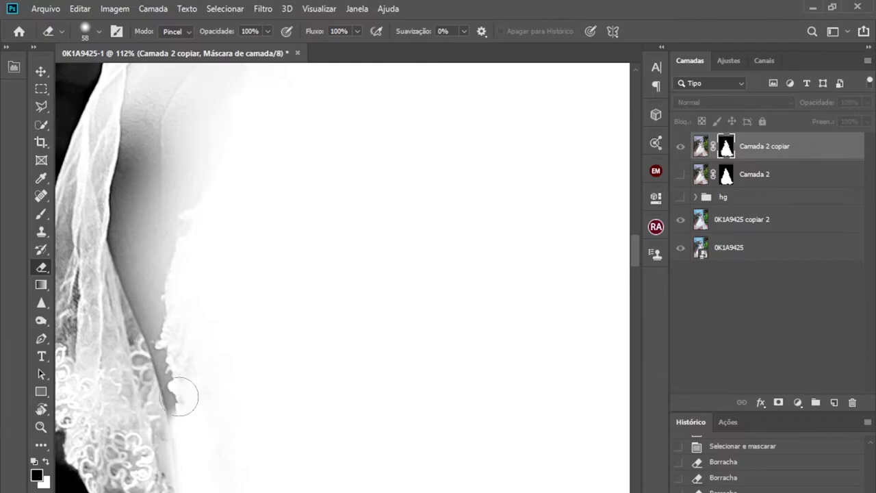
mouse_move(180, 397)
left_mouse_down()
mouse_move(127, 196)
mouse_move(137, 127)
mouse_move(137, 309)
mouse_move(157, 369)
left_mouse_up()
mouse_move(161, 187)
left_mouse_down()
mouse_move(172, 157)
mouse_move(171, 210)
left_mouse_up()
scroll(170, 209, "up", 3)
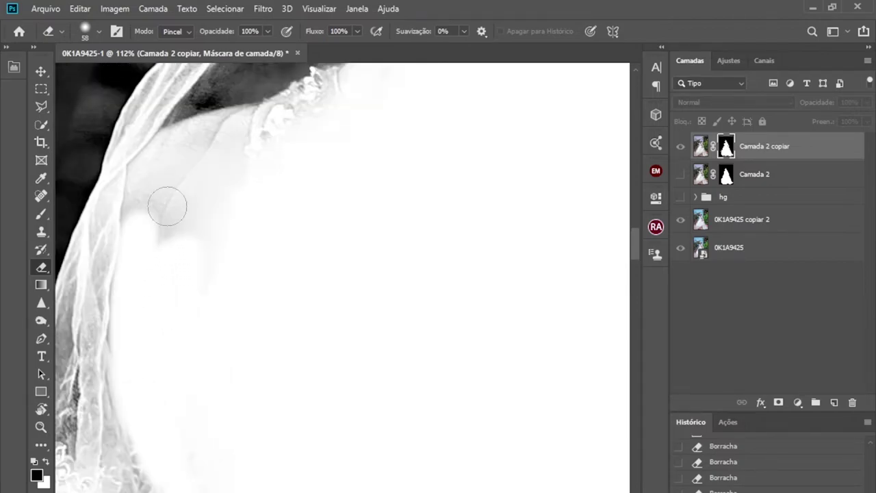
scroll(164, 224, "up", 2)
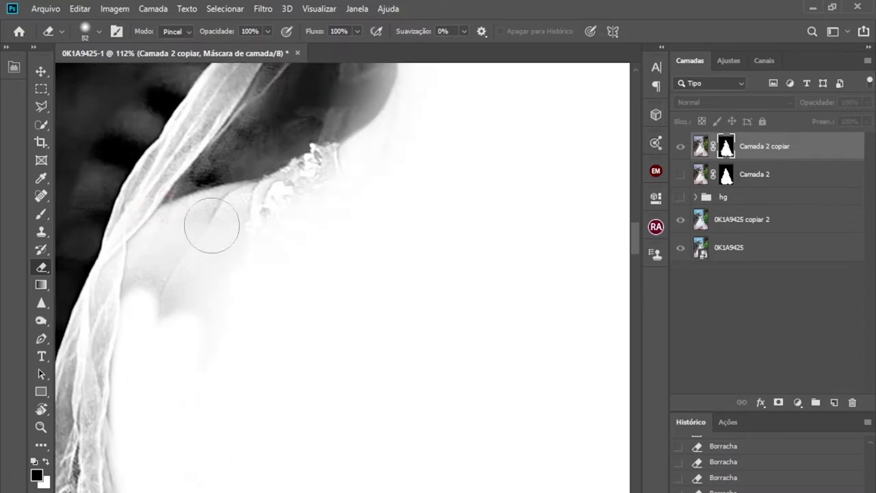
Whiten the grey shadow and lace around the shoulder, then reduce the brush size
mouse_move(251, 213)
left_mouse_down()
mouse_move(211, 221)
mouse_move(157, 254)
mouse_move(153, 286)
mouse_move(216, 280)
left_mouse_up()
left_click_drag(313, 199, 323, 186)
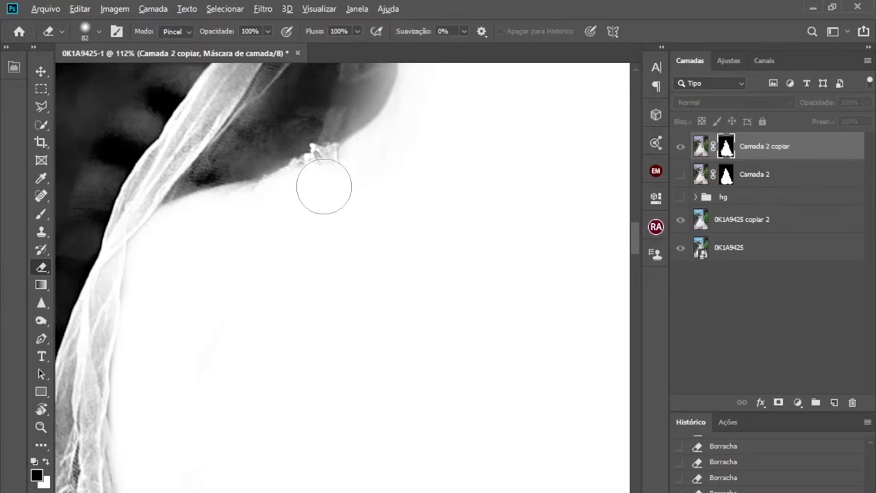
right_click(329, 184)
key("Escape")
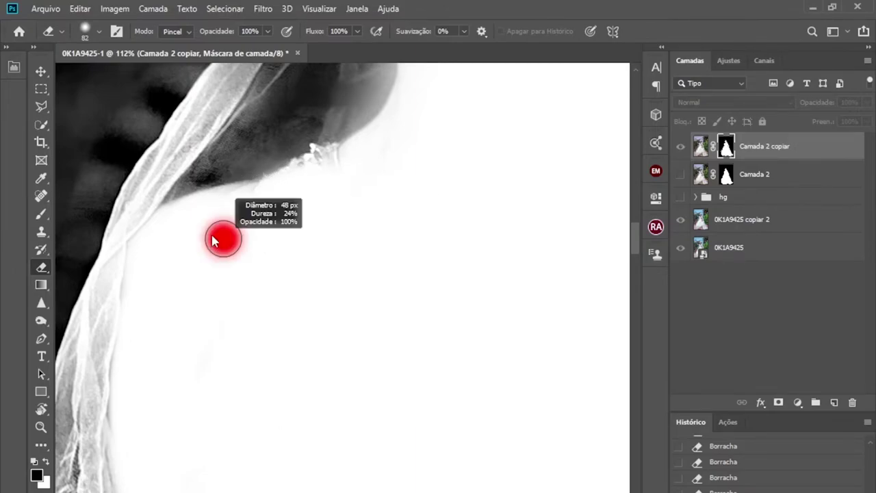
scroll(307, 252, "up", 3)
scroll(342, 230, "up", 2)
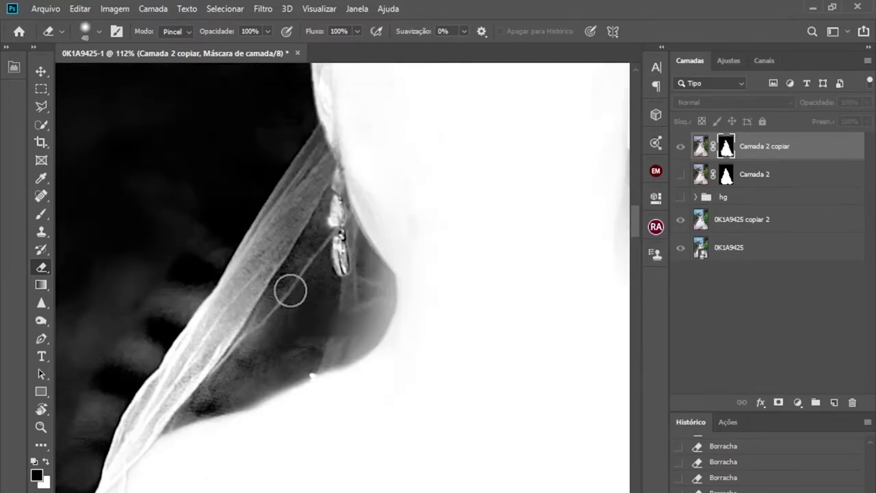
Paint black over grey background patches left of the veil and at the top-left
key("x")
mouse_move(195, 250)
left_mouse_down()
mouse_move(149, 358)
mouse_move(84, 434)
mouse_move(99, 425)
left_mouse_up()
scroll(98, 425, "down", 3)
right_click(116, 366)
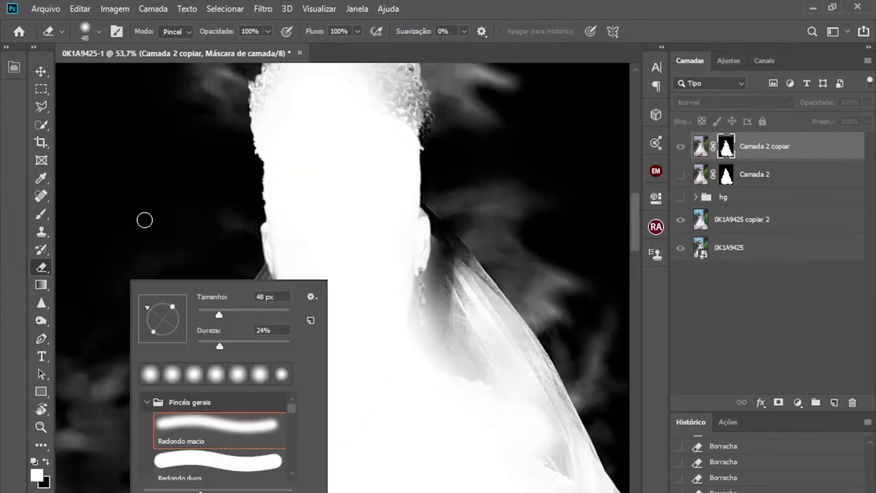
key("Return")
left_click_drag(107, 363, 79, 469)
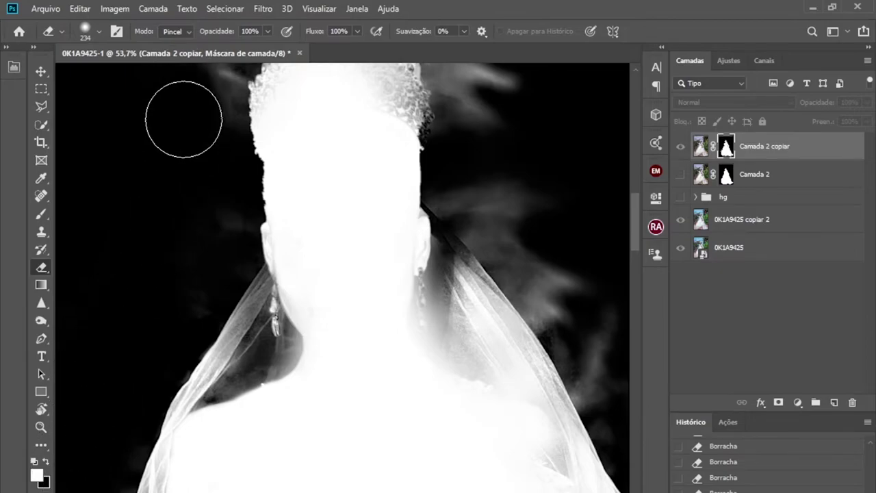
left_click_drag(186, 119, 254, 174)
left_click_drag(430, 312, 438, 268)
scroll(637, 232, "up", 3)
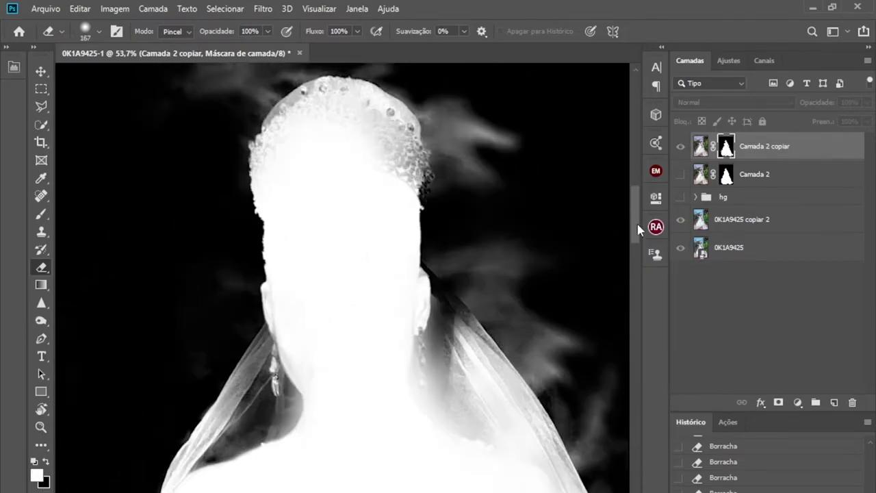
scroll(460, 310, "up", 3)
With the Brush, paint the mask white below and around the ear and over the veil
key("b")
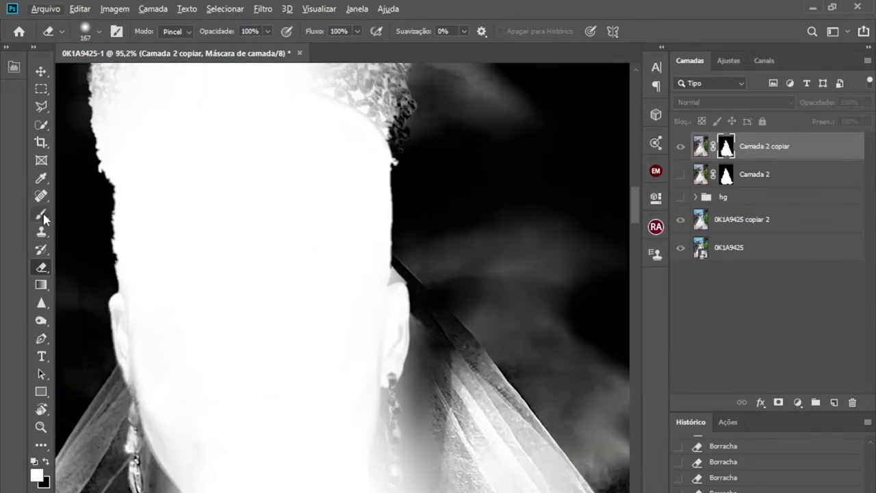
key("x")
key("x")
mouse_move(448, 356)
left_mouse_down()
mouse_move(411, 294)
mouse_move(397, 303)
mouse_move(381, 366)
left_mouse_up()
right_click(411, 295)
key("Escape")
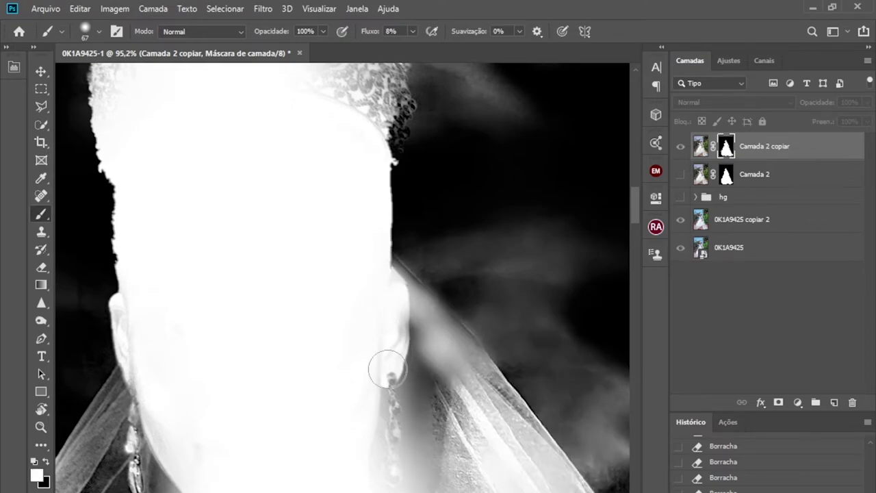
scroll(383, 342, "down", 5)
key("bracketright")
key("bracketright")
key("bracketright")
mouse_move(391, 244)
left_mouse_down()
mouse_move(436, 284)
mouse_move(434, 366)
mouse_move(391, 304)
left_mouse_up()
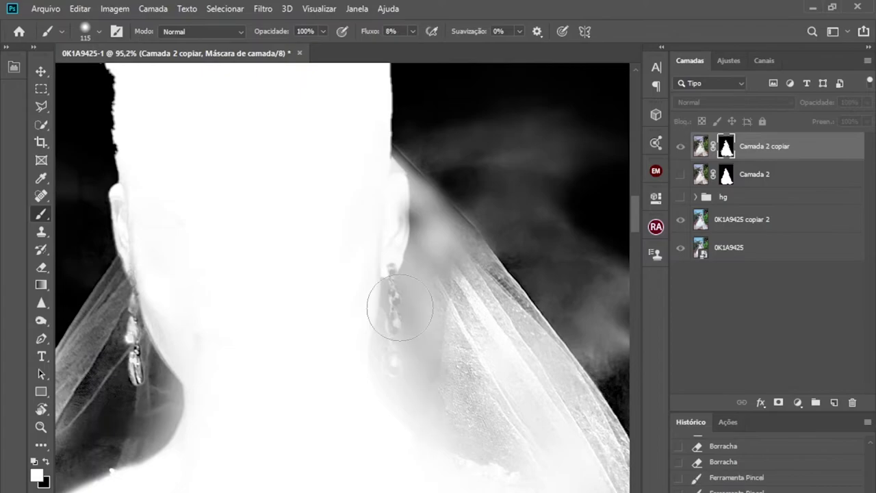
scroll(391, 303, "down", 2)
scroll(378, 322, "down", 1)
scroll(178, 449, "up", 2)
left_click_drag(205, 410, 166, 470)
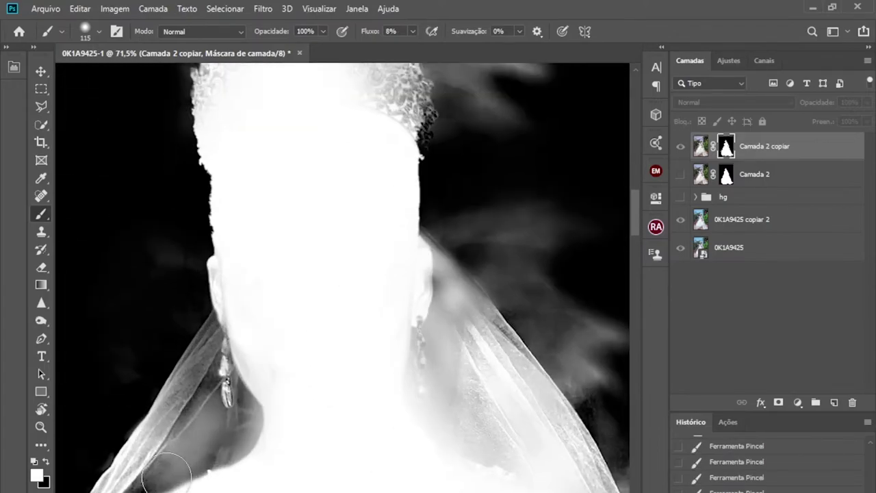
scroll(458, 255, "up", 3)
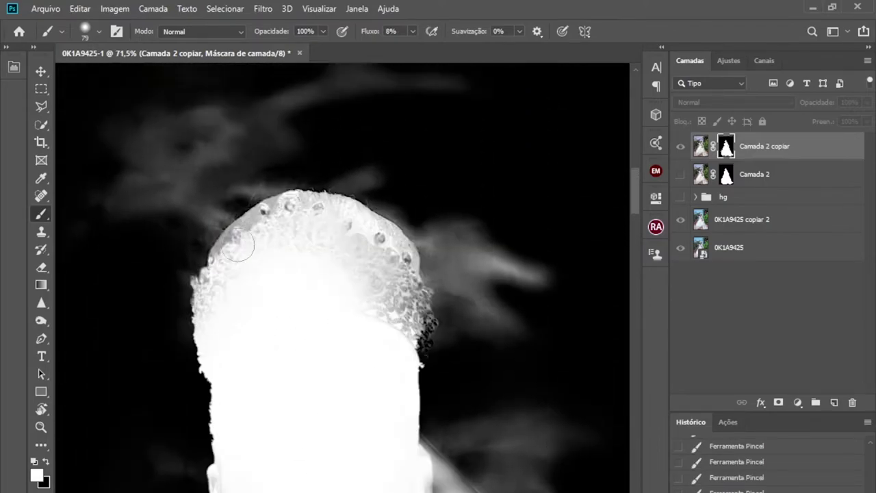
Switch to the Eraser and whiten the mask around the top of the head
key("e")
key("x")
mouse_move(358, 313)
left_mouse_down()
mouse_move(356, 348)
mouse_move(337, 280)
mouse_move(158, 230)
mouse_move(127, 294)
mouse_move(317, 295)
mouse_move(261, 199)
mouse_move(428, 234)
mouse_move(432, 299)
mouse_move(548, 276)
mouse_move(434, 343)
mouse_move(107, 200)
mouse_move(90, 109)
left_mouse_up()
key("x")
Blacken the grey smoke and floor around the bride, then return to the masked photo
scroll(452, 307, "down", 2)
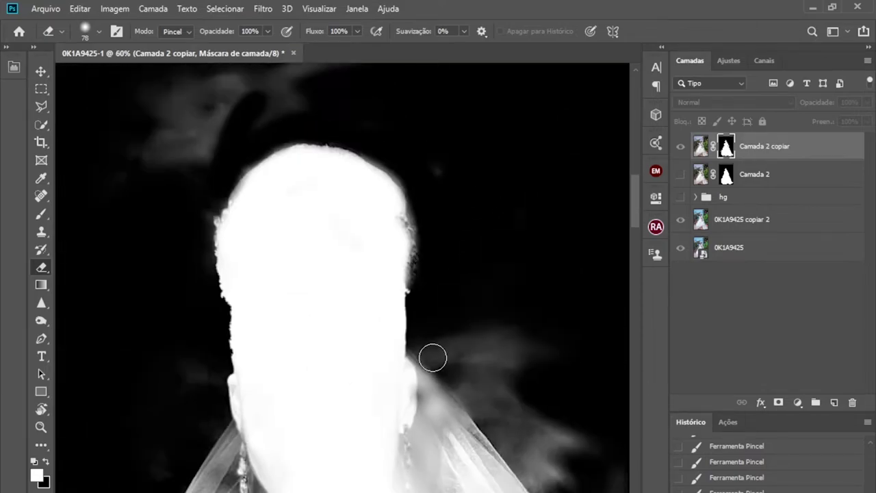
mouse_move(481, 329)
left_mouse_down()
mouse_move(487, 352)
mouse_move(503, 352)
left_mouse_up()
scroll(516, 319, "down", 2)
key("bracketright")
key("bracketright")
key("bracketright")
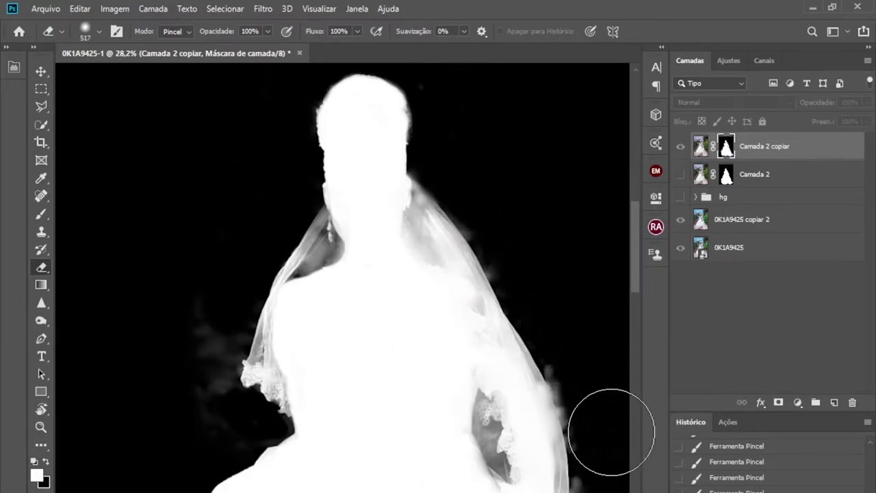
scroll(274, 303, "down", 3)
left_click_drag(205, 134, 284, 235)
scroll(284, 235, "down", 3)
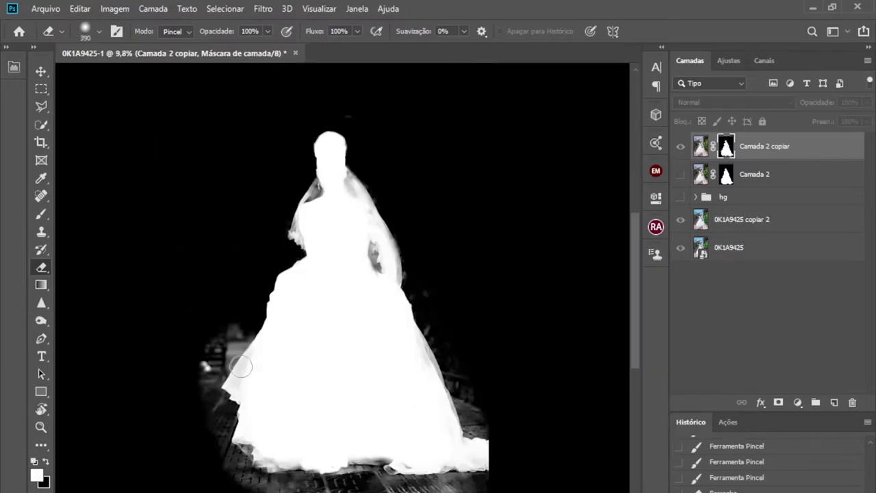
key("bracketright")
key("bracketright")
key("bracketright")
mouse_move(195, 314)
left_mouse_down()
mouse_move(283, 446)
mouse_move(464, 464)
left_mouse_up()
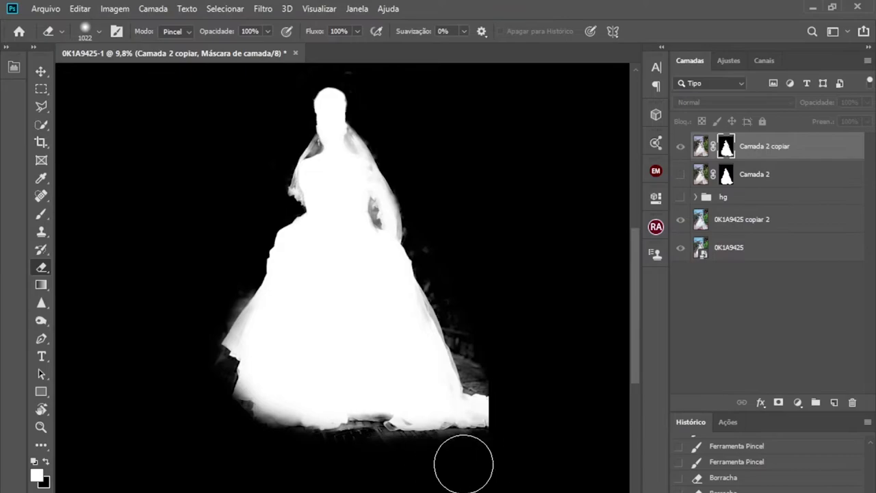
mouse_move(490, 353)
left_mouse_down()
mouse_move(489, 362)
mouse_move(469, 274)
mouse_move(489, 261)
left_mouse_up()
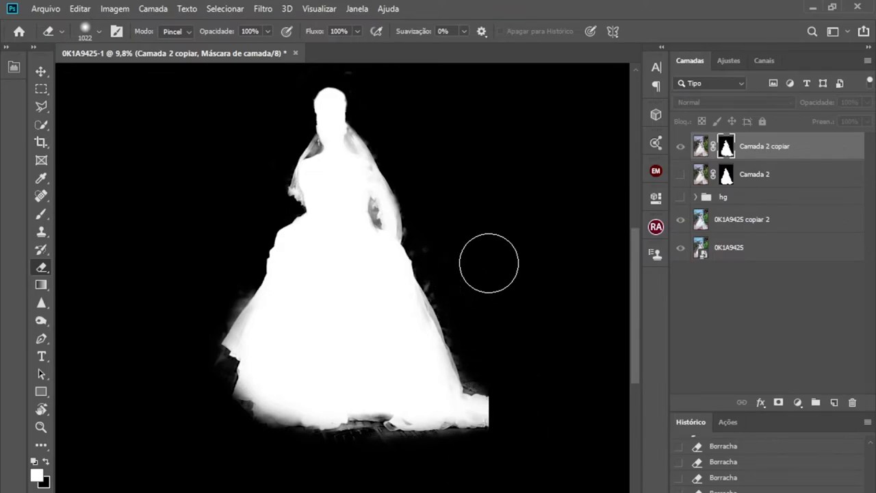
left_click(727, 147, "alt")
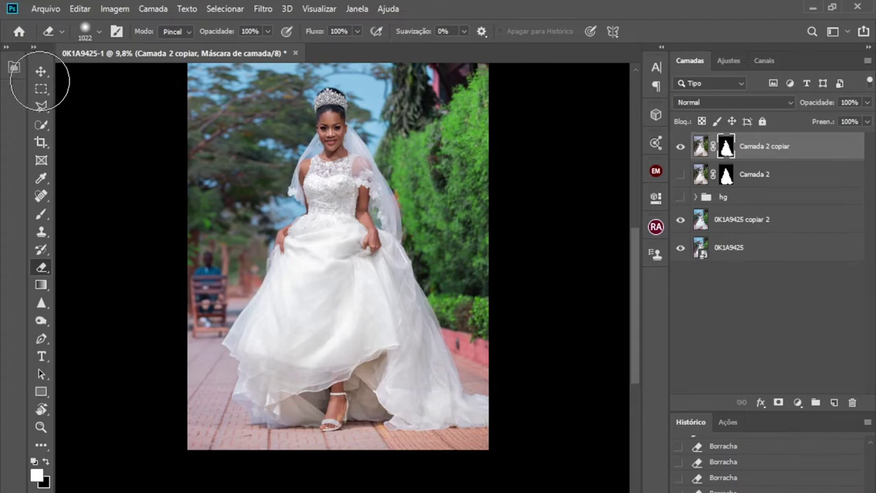
Add a Color Balance adjustment above the 0K1A9425 copiar 2 layer in the hg group
left_click(41, 71)
scroll(386, 240, "up", 2)
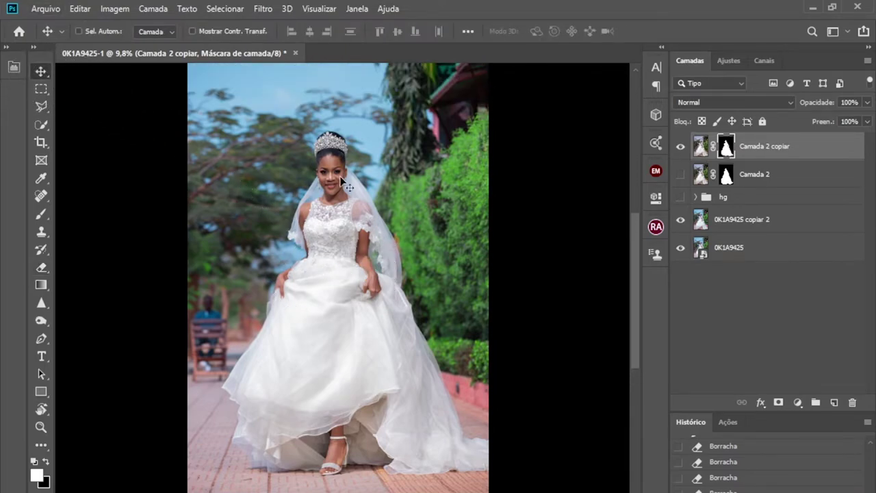
left_click(748, 202)
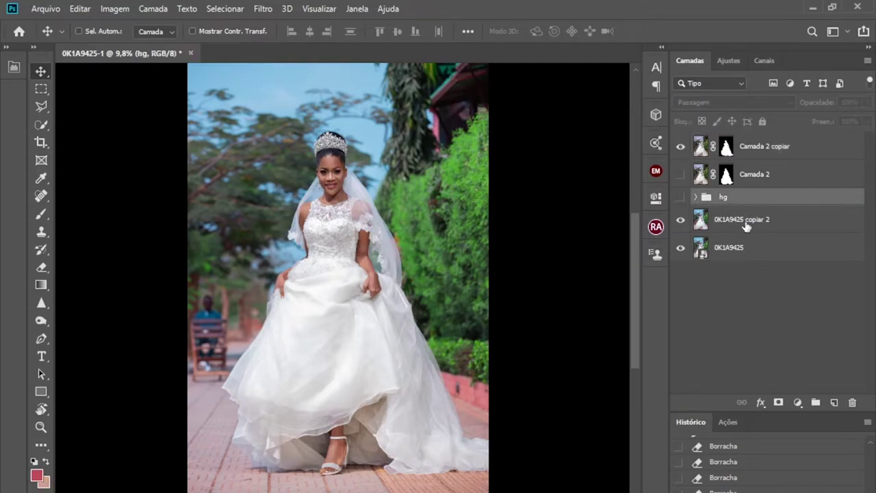
left_click(773, 226)
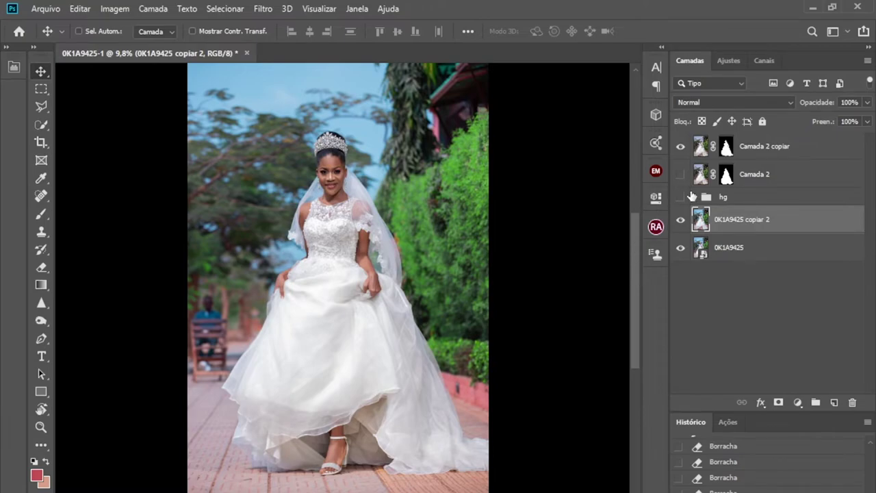
left_click(737, 63)
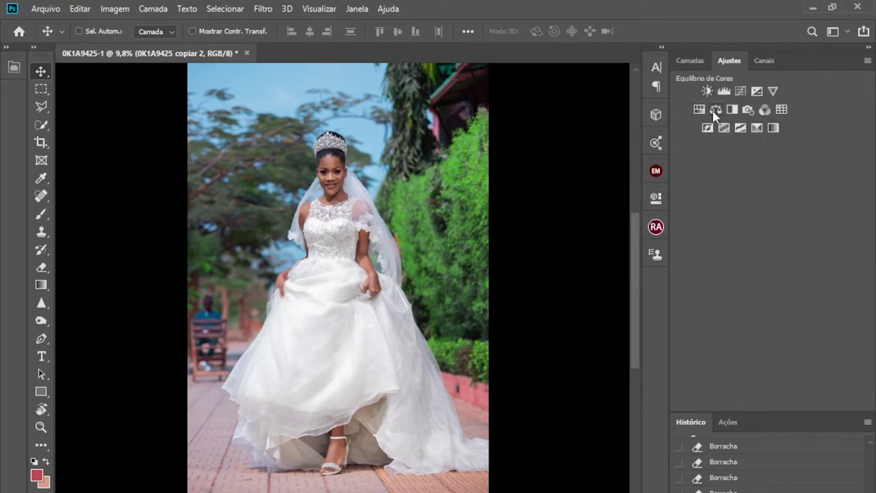
left_click(716, 110)
left_click(688, 61)
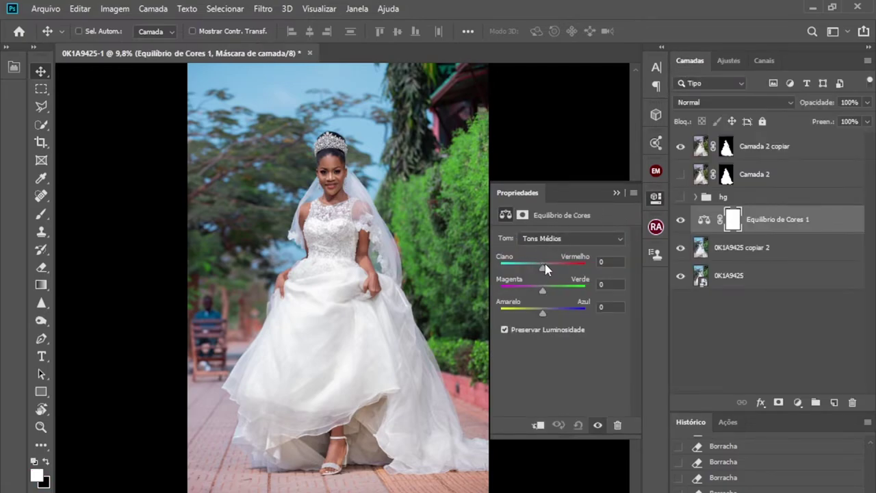
Tweak the midtones' colour sliders and push the highlights toward cyan
mouse_move(543, 267)
left_mouse_down()
mouse_move(573, 267)
mouse_move(537, 274)
mouse_move(537, 297)
left_mouse_up()
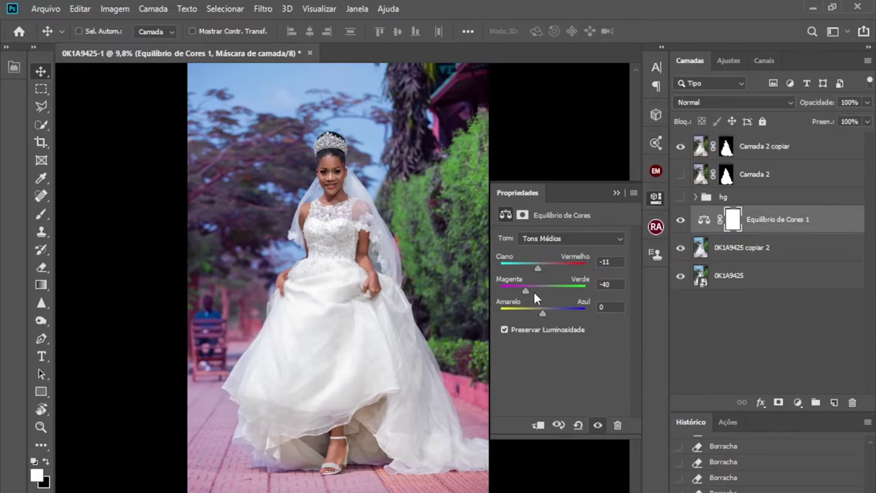
left_click(532, 291)
mouse_move(543, 313)
left_mouse_down()
mouse_move(562, 314)
mouse_move(547, 313)
left_mouse_up()
left_click(575, 240)
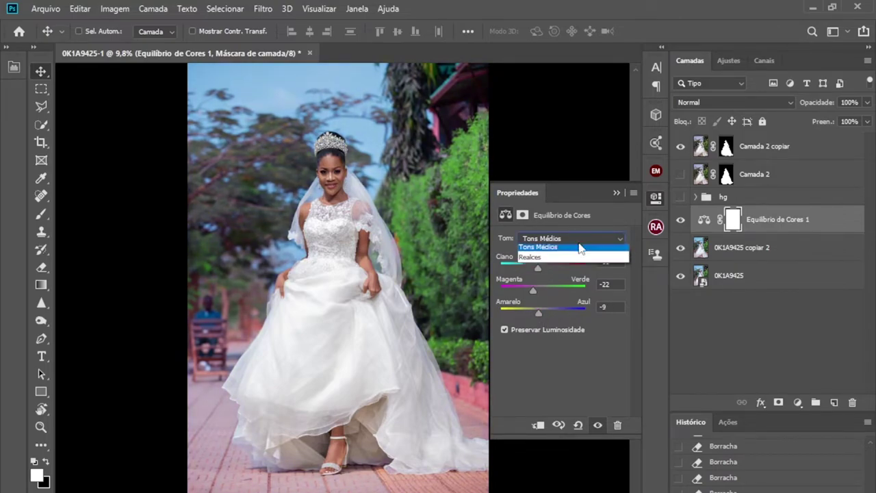
left_click(546, 272)
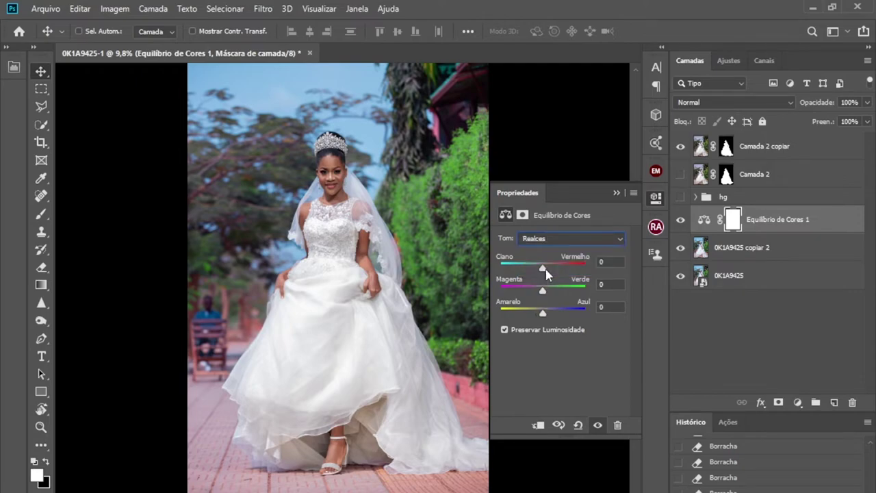
left_click_drag(535, 274, 542, 277)
left_click_drag(543, 268, 557, 267)
left_click_drag(539, 272, 525, 271)
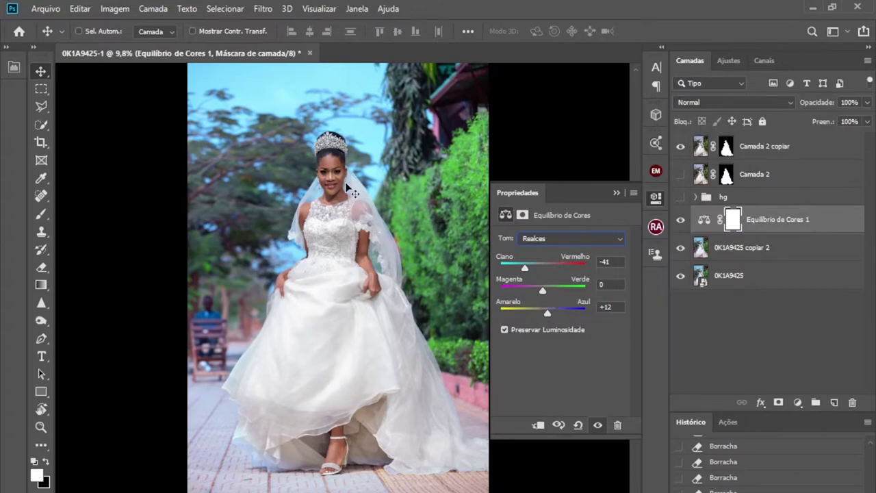
Shift the shadows to +1, +6, −4 and collapse the Properties panel
left_click(584, 240)
left_click(560, 260)
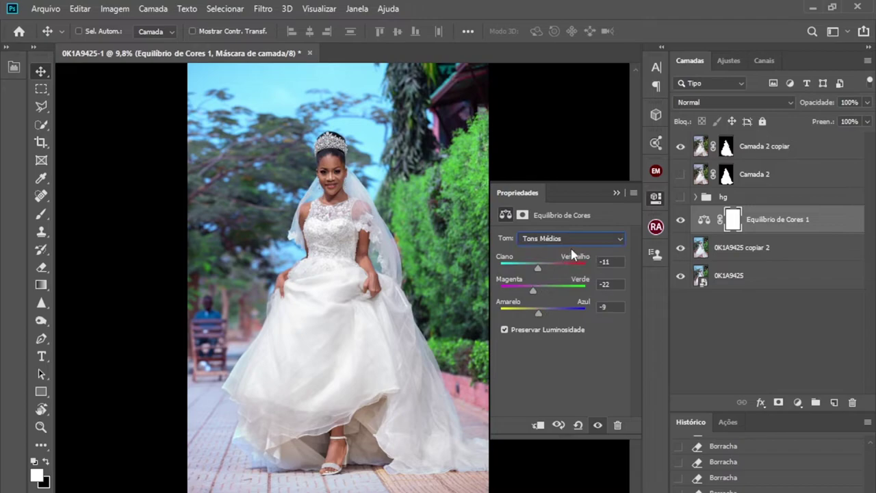
left_click(577, 236)
left_click(568, 251)
mouse_move(542, 269)
left_mouse_down()
mouse_move(554, 266)
mouse_move(538, 271)
mouse_move(550, 273)
mouse_move(541, 286)
mouse_move(556, 317)
mouse_move(535, 316)
left_mouse_up()
left_click(616, 192)
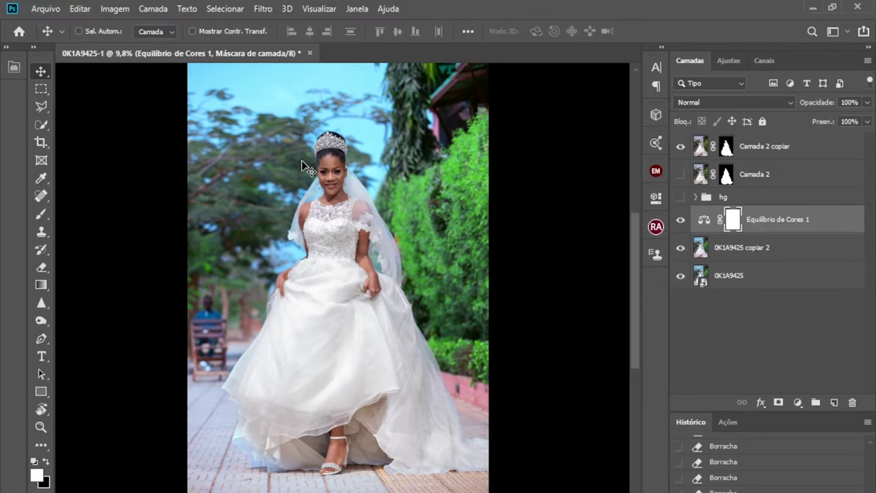
Erase the Color Balance mask over the right hedge using a 1512 px eraser
left_click(41, 270)
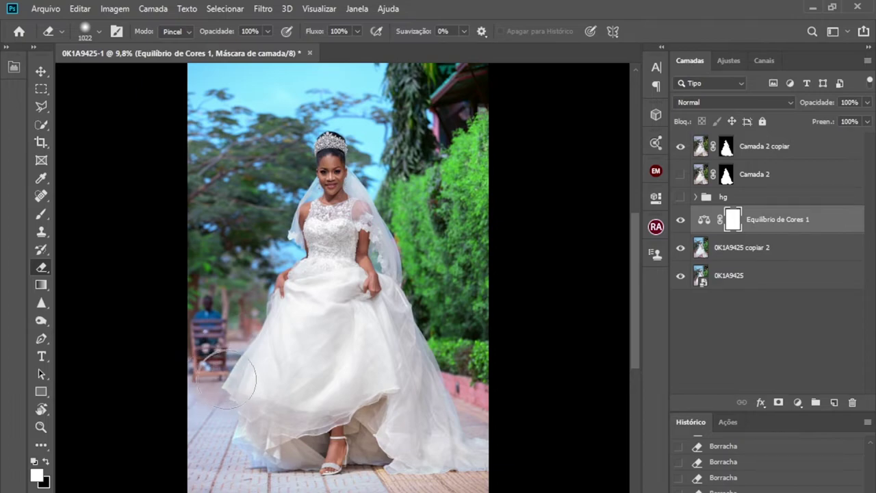
left_click_drag(193, 398, 214, 399)
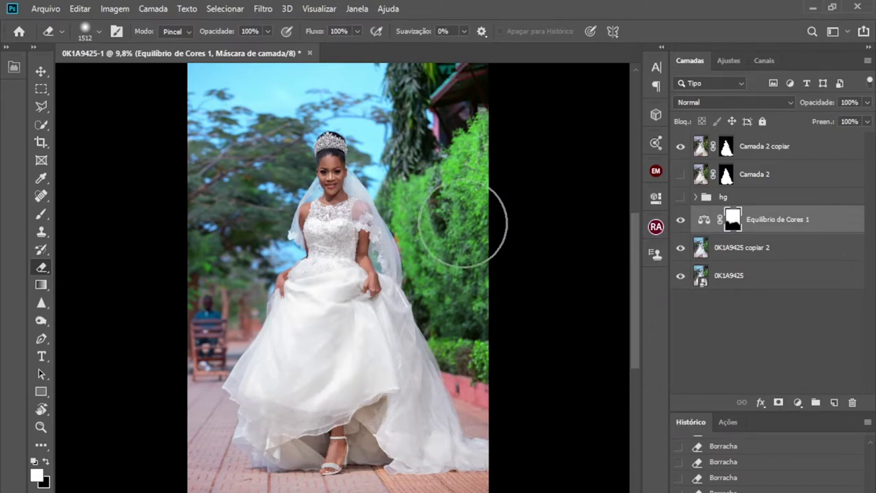
mouse_move(463, 223)
left_mouse_down()
mouse_move(454, 303)
mouse_move(433, 218)
left_mouse_up()
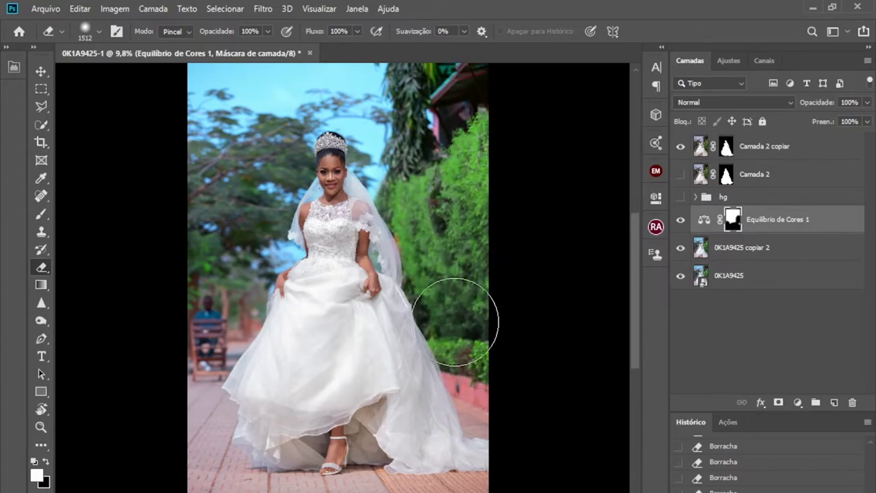
right_click(424, 140)
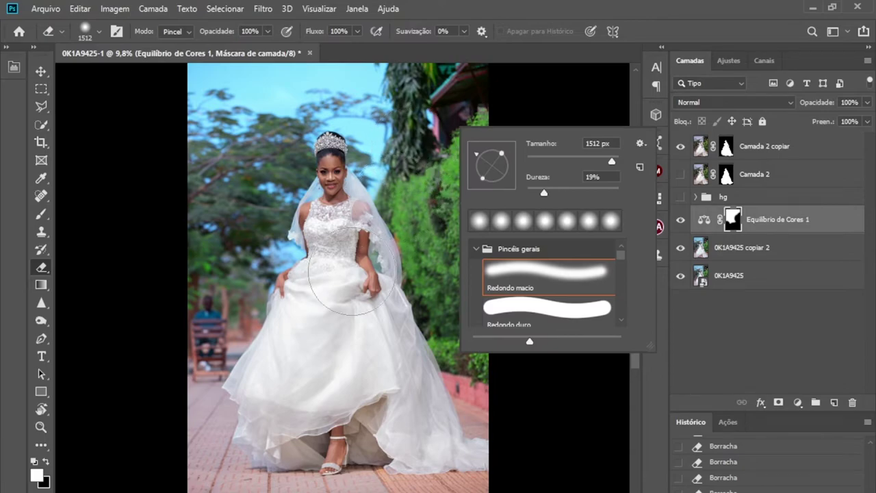
key("Return")
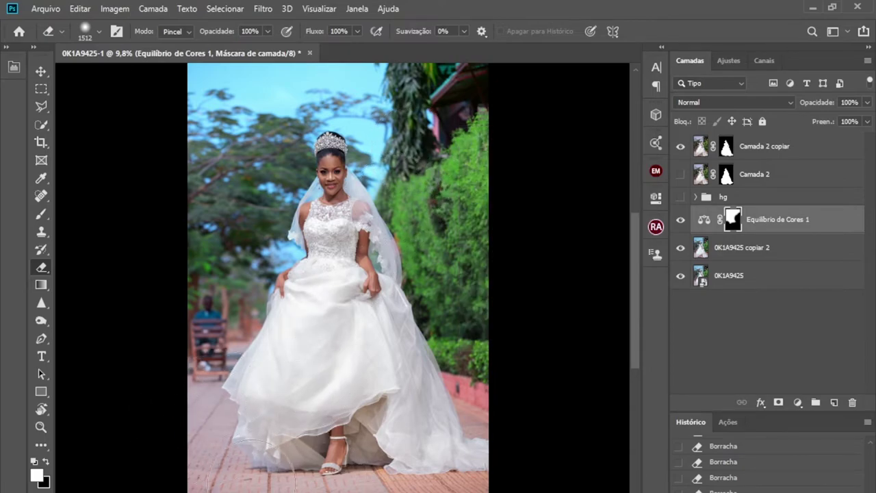
left_click(41, 72)
Add Brightness/Contrast above the hg group with brightness −9 and contrast −23
left_click(777, 200)
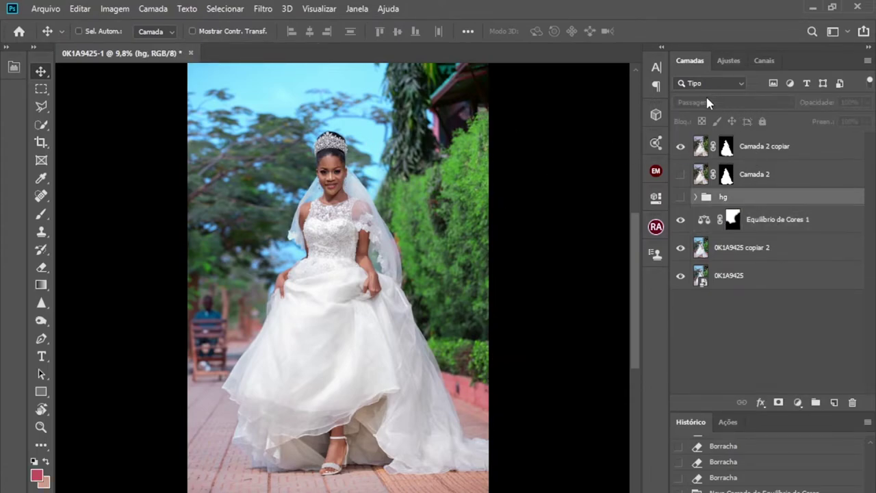
left_click(730, 61)
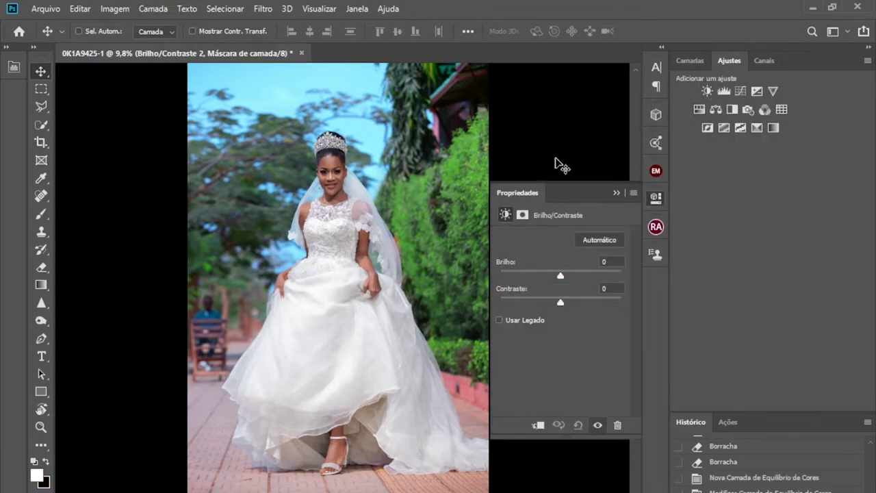
left_click_drag(561, 273, 549, 277)
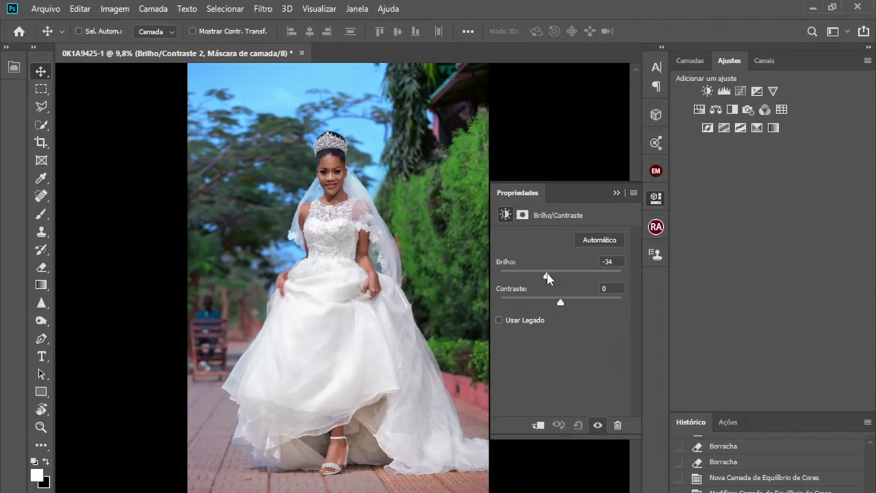
mouse_move(561, 309)
left_mouse_down()
mouse_move(569, 308)
mouse_move(560, 308)
mouse_move(558, 282)
mouse_move(554, 305)
mouse_move(521, 308)
mouse_move(534, 308)
mouse_move(562, 280)
left_mouse_up()
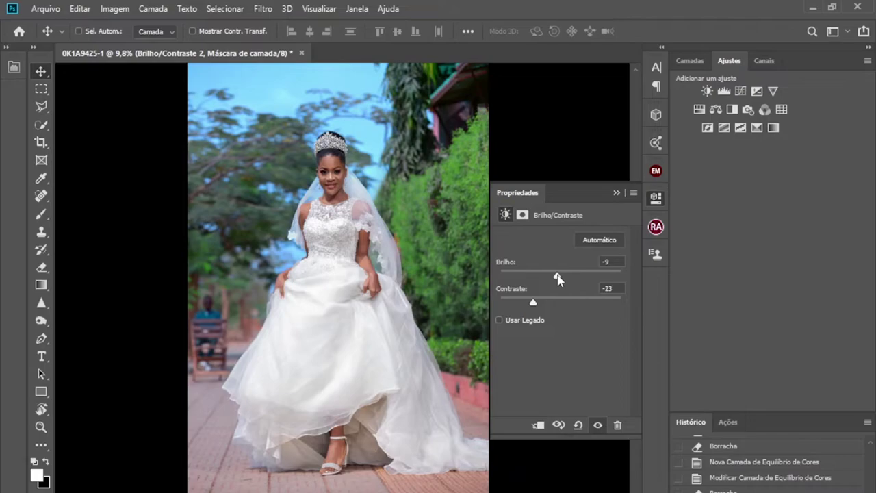
left_click(616, 194)
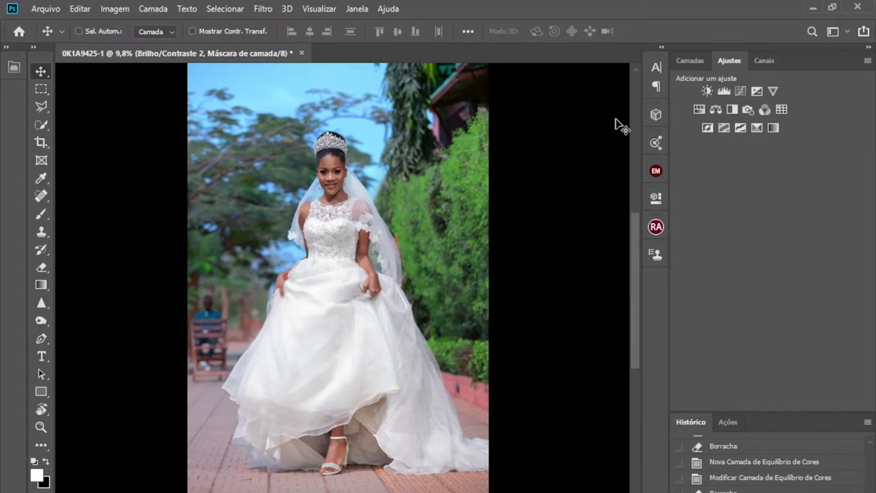
left_click(688, 61)
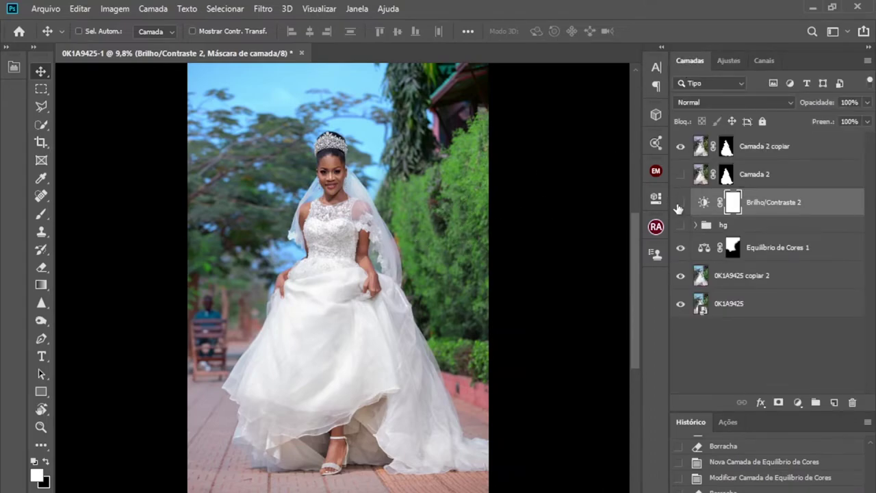
Toggle Brightness/Contrast 2 and Color Balance 1 off and on to compare before and after
left_click(679, 208)
left_click(678, 208)
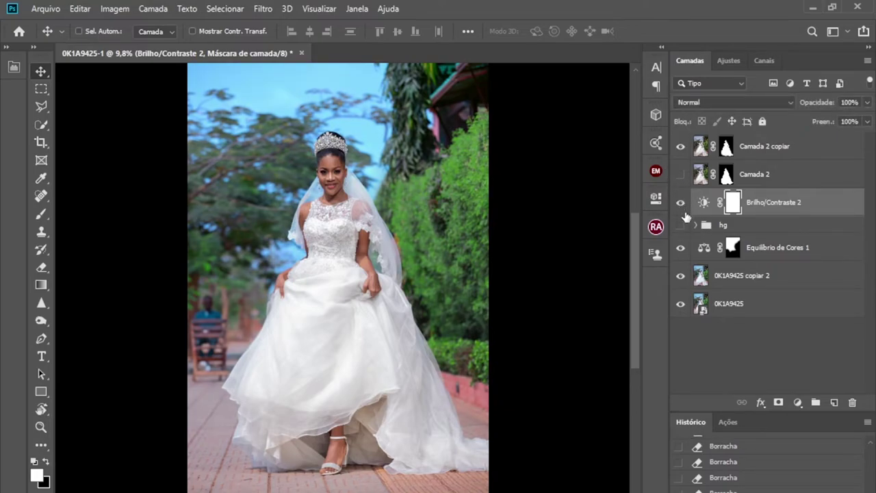
left_click(681, 249)
left_click(680, 249)
left_click(681, 250)
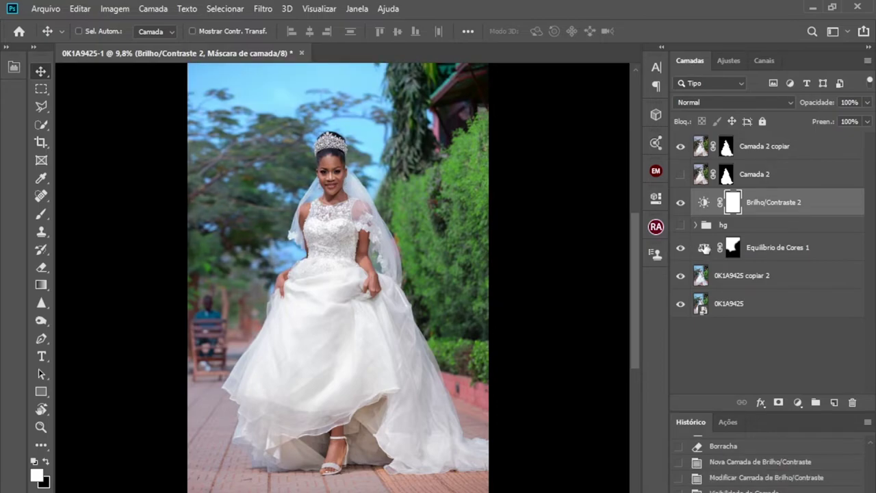
double_click(705, 247)
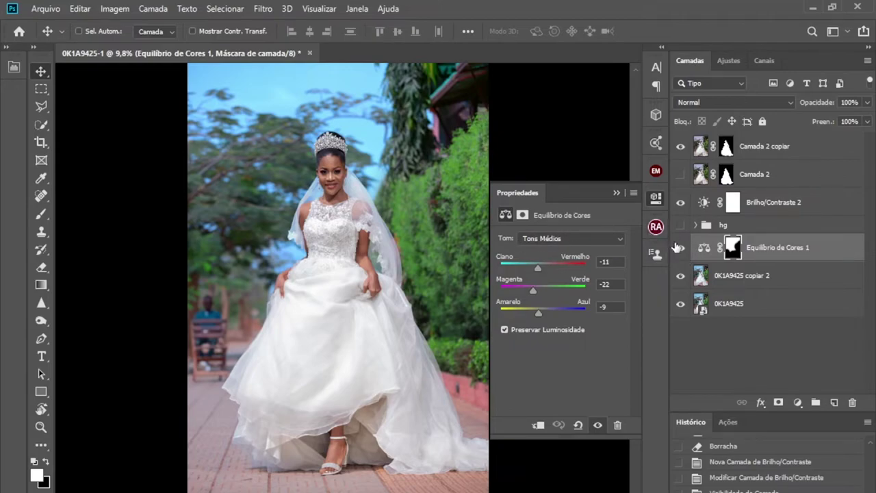
left_click(681, 249)
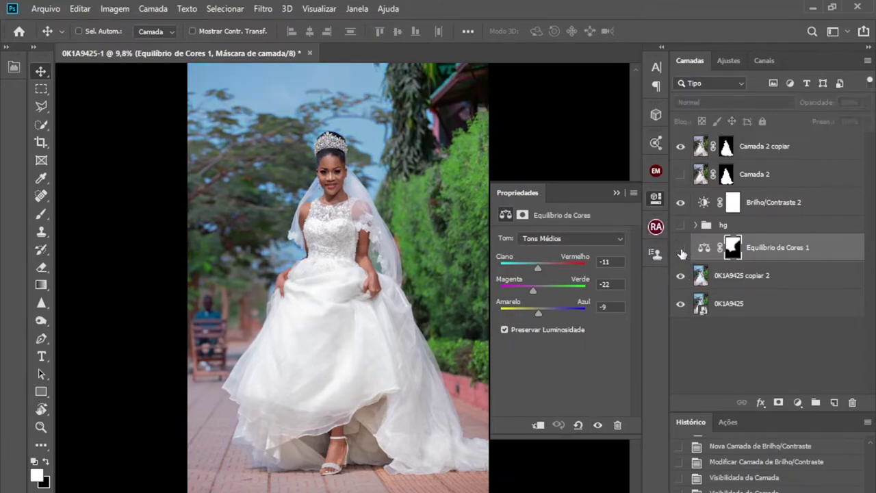
left_click(681, 249)
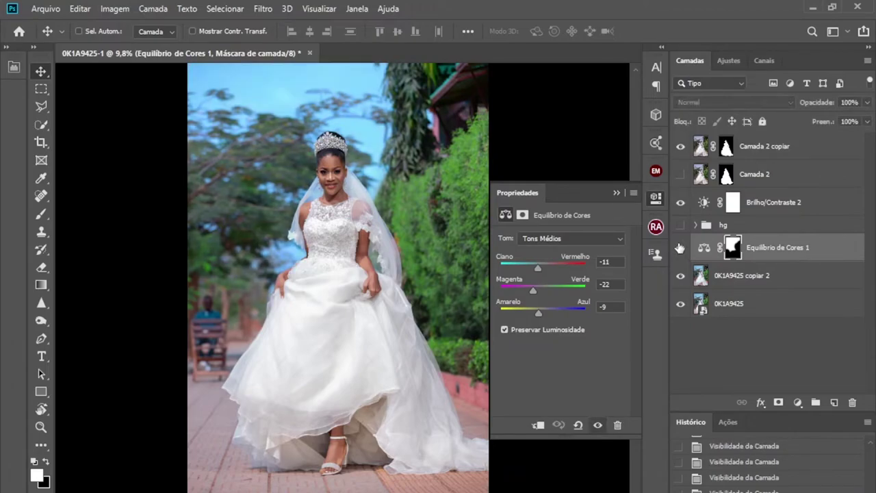
left_click(616, 195)
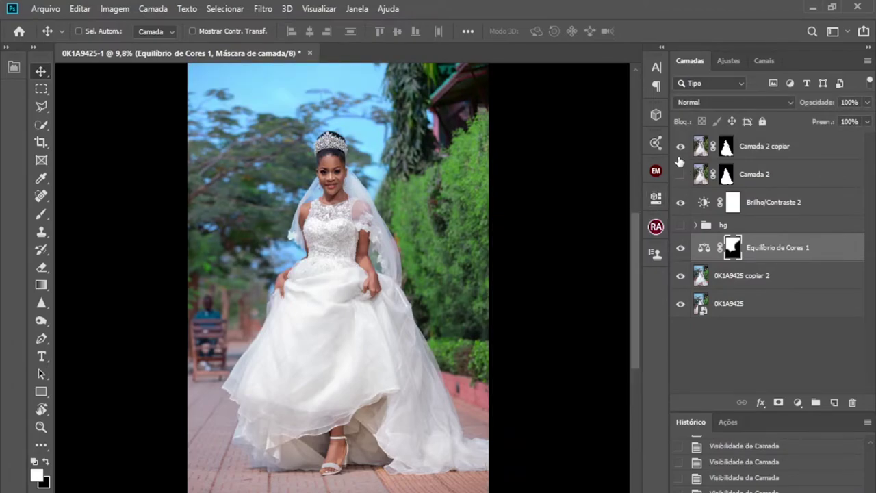
Toggle Camada 2 copiar's visibility, view it solo, then restore all layers
left_click(682, 146)
left_click(681, 147)
left_click(682, 147)
left_click(813, 145)
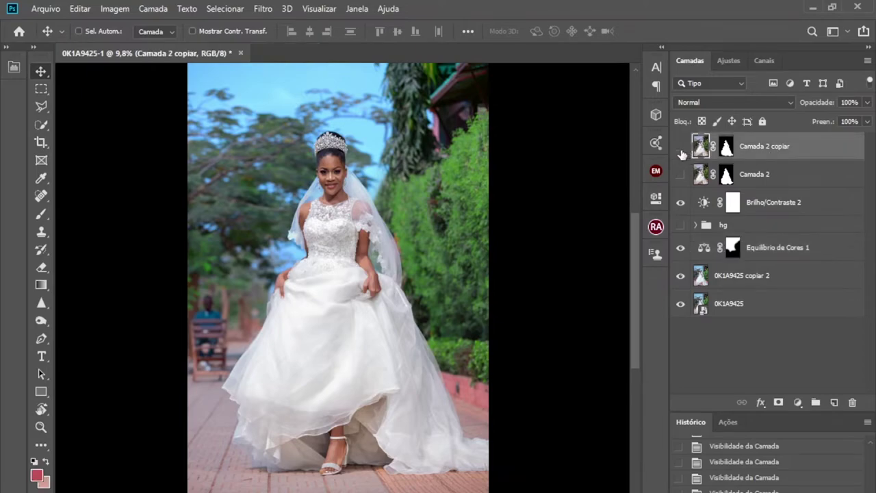
left_click(681, 147)
left_click(682, 147)
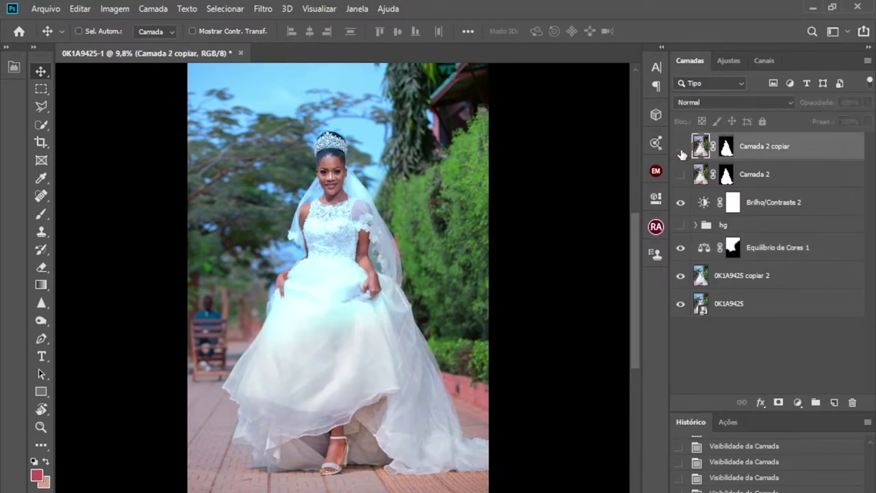
left_click(681, 147)
left_click(681, 148)
left_click(681, 147)
left_click(682, 147, "alt")
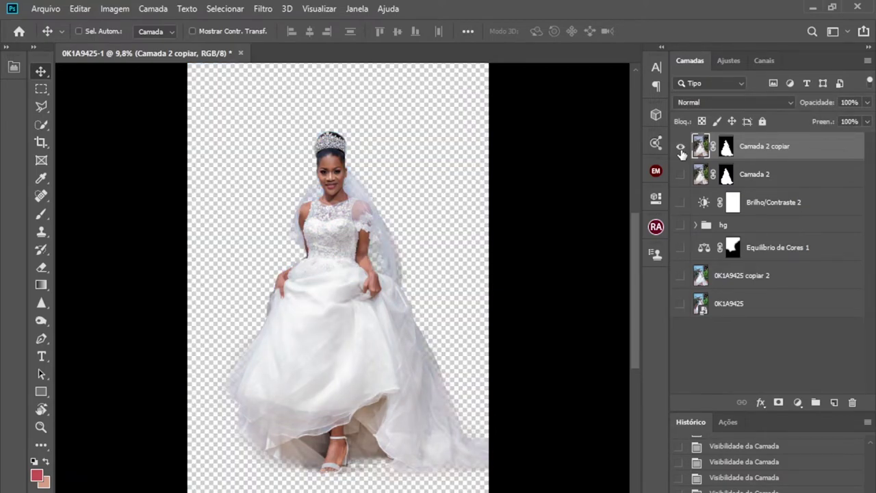
left_click(681, 147, "alt")
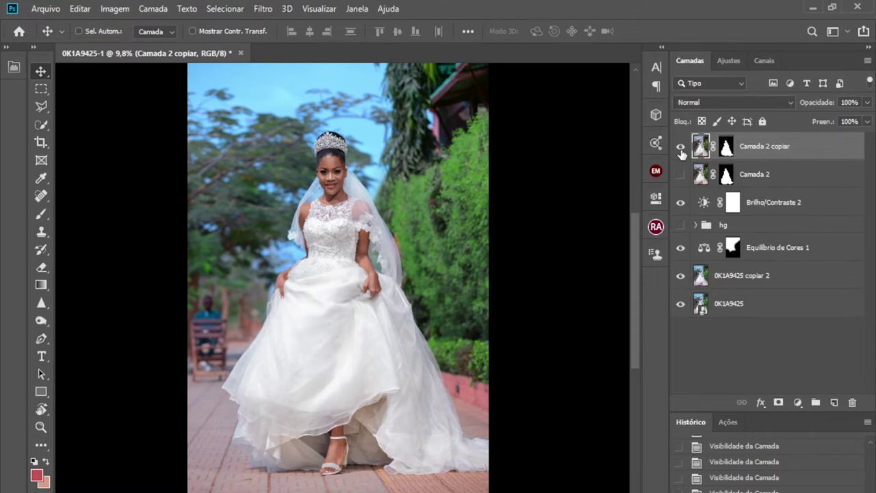
Set the eraser to 155 px, then brush a faint tint on the lower-left hem at 8% flow
scroll(257, 435, "up", 2)
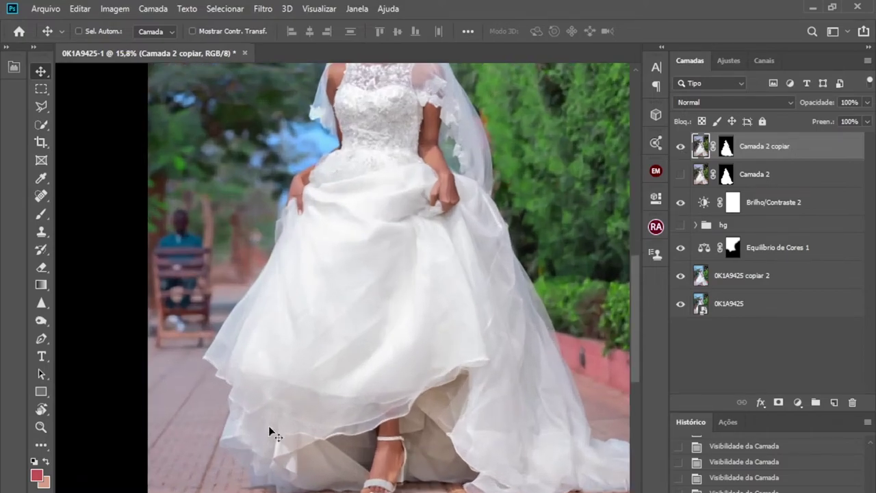
scroll(270, 430, "up", 2)
scroll(249, 450, "up", 1)
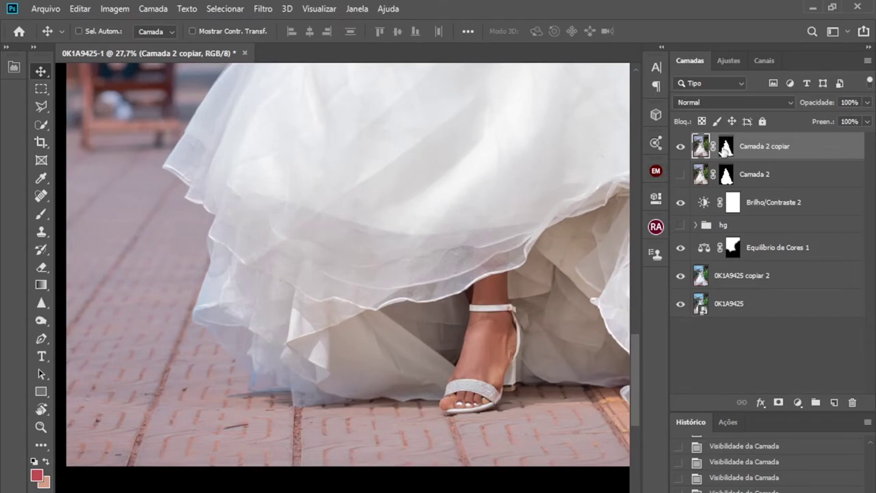
scroll(281, 394, "up", 2)
scroll(281, 394, "up", 1)
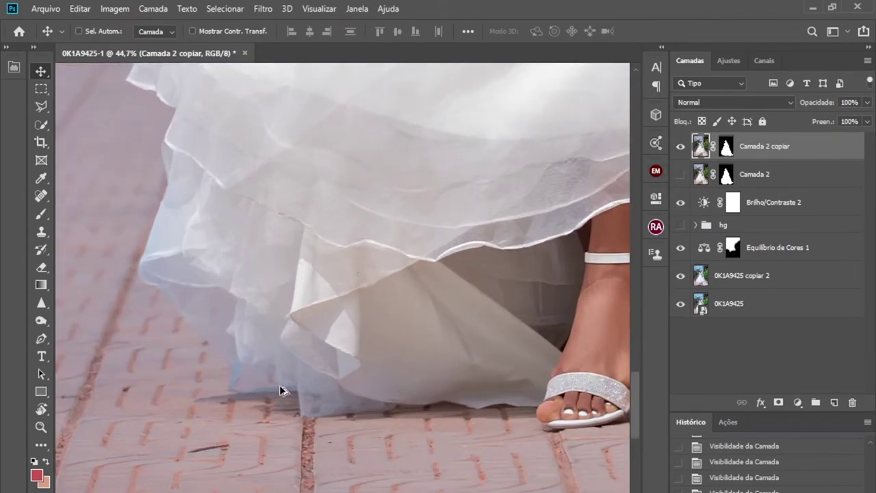
key("e")
left_click_drag(306, 304, 147, 336)
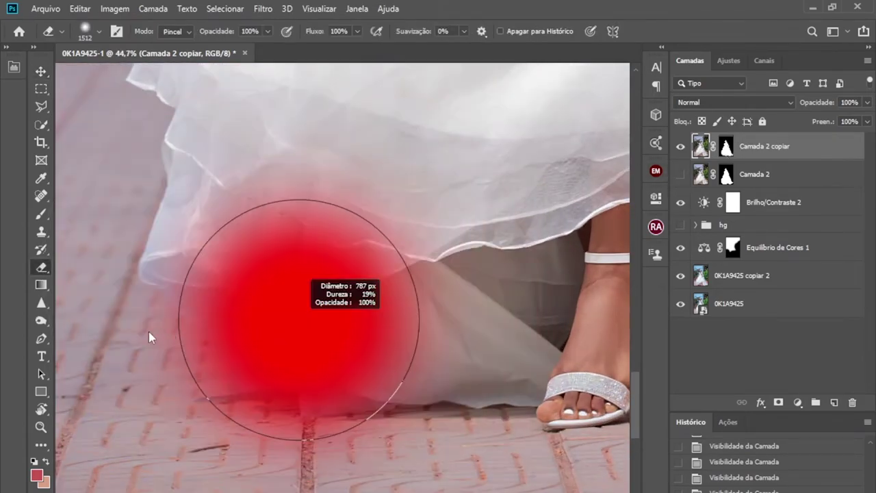
left_click_drag(293, 348, 53, 223)
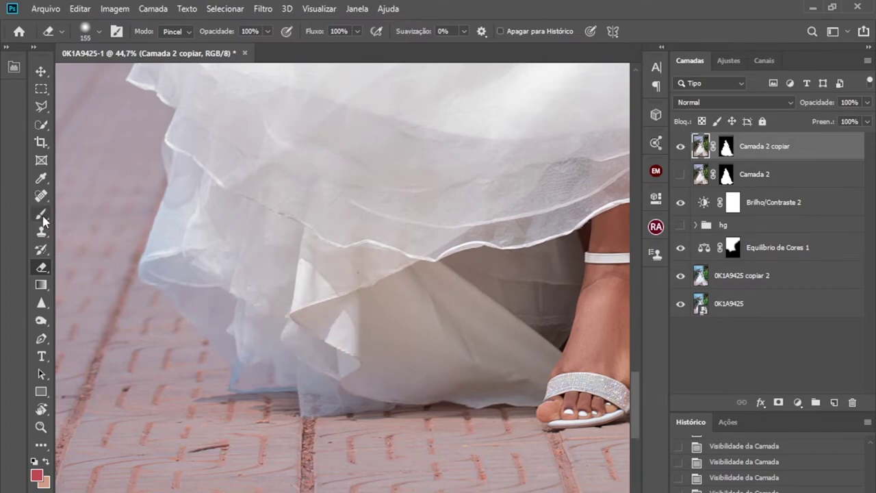
key("b")
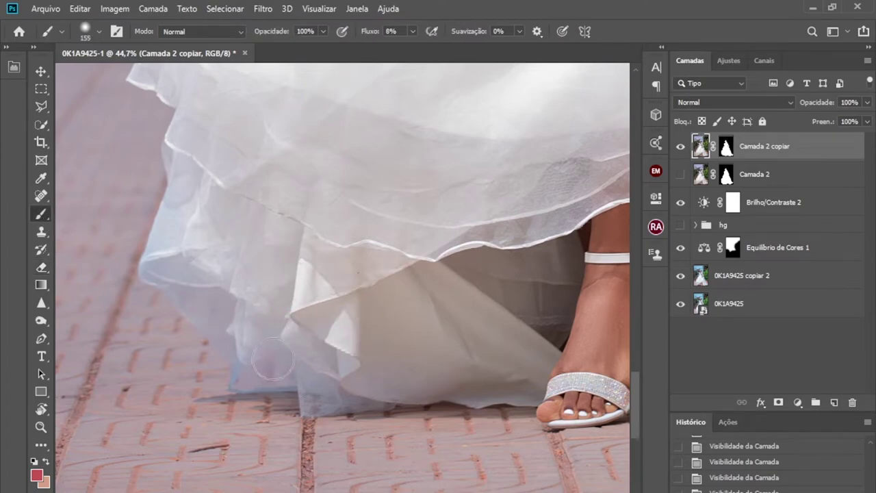
mouse_move(266, 343)
left_mouse_down()
mouse_move(255, 370)
mouse_move(254, 352)
mouse_move(268, 351)
left_mouse_up()
key("shift+0")
key("shift+8")
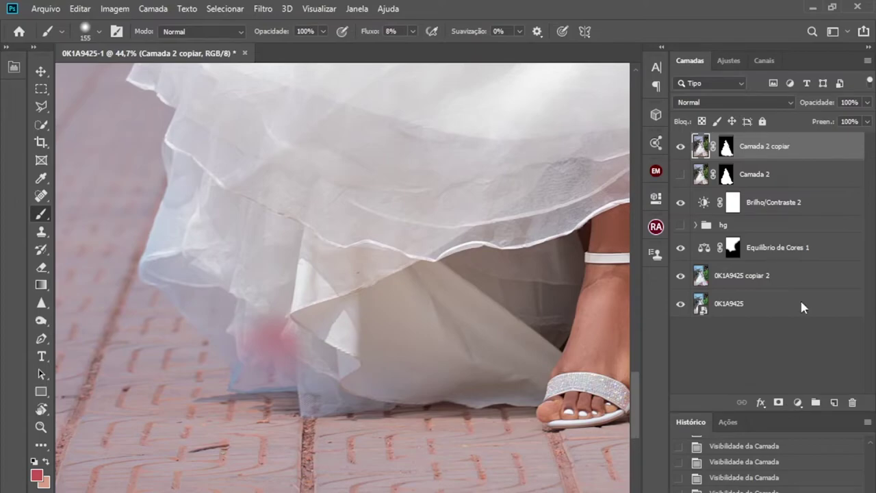
Undo the pink tint and paint the Camada 2 copiar mask along the hem, checking it solo
key("ctrl+z")
left_click(725, 157)
key("d")
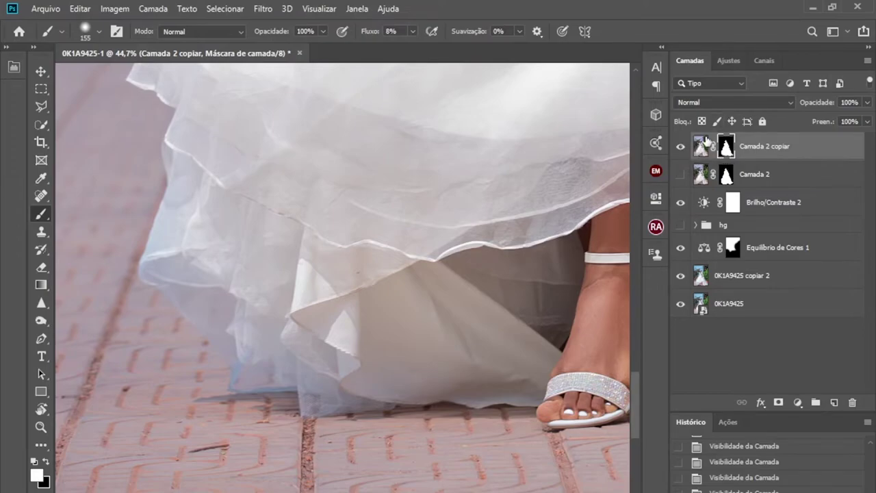
left_click(701, 145)
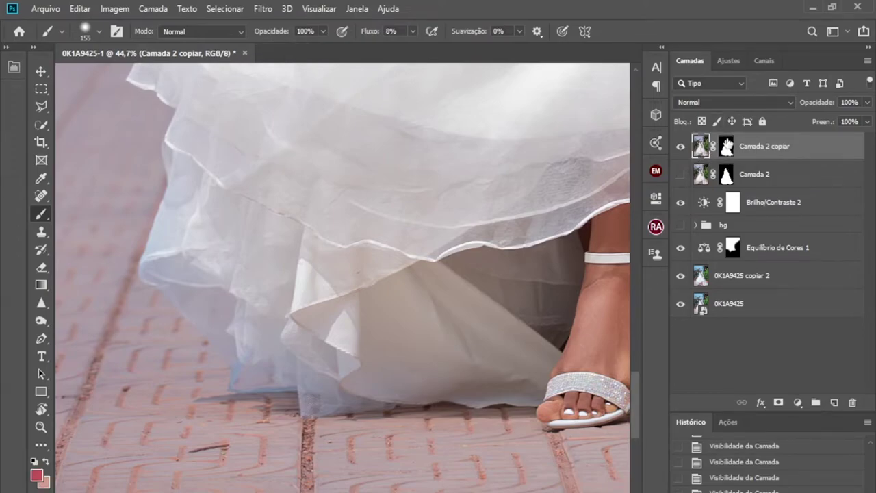
left_click(726, 146)
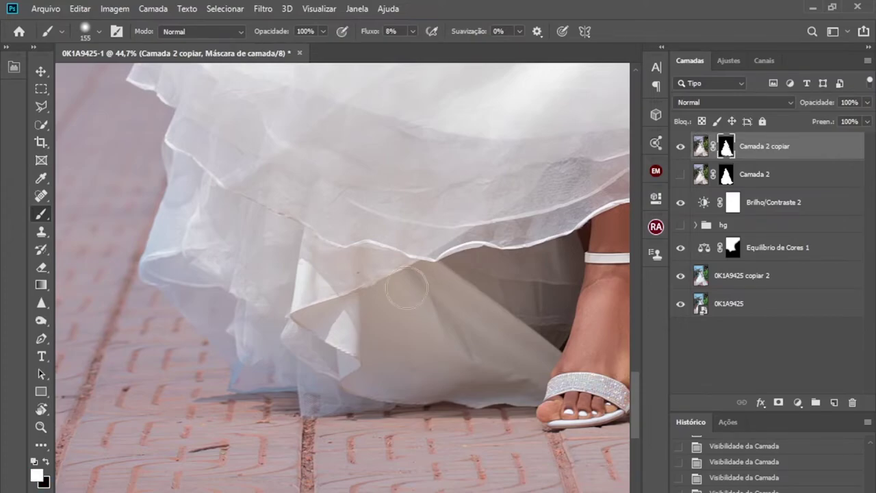
mouse_move(283, 377)
left_mouse_down()
mouse_move(245, 357)
mouse_move(306, 382)
left_mouse_up()
left_click(727, 146, "alt")
left_click(727, 146, "alt")
Shrink the brush to 77 px
scroll(241, 241, "down", 2)
scroll(256, 254, "down", 2)
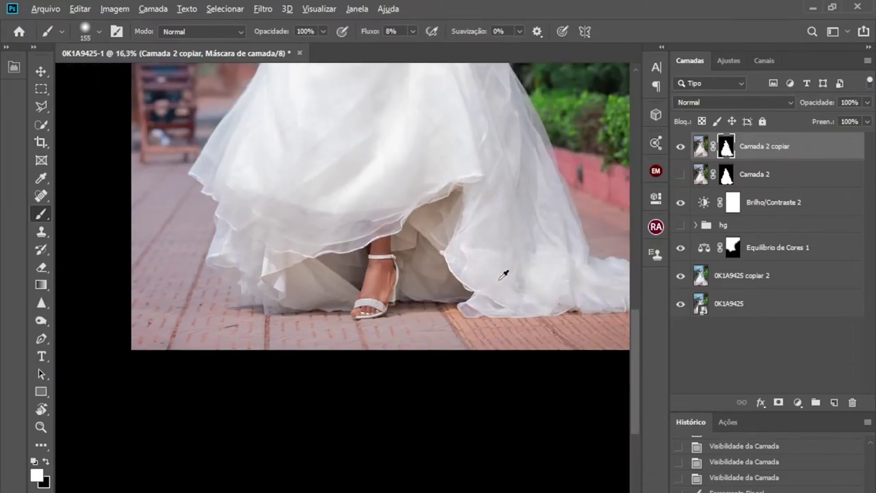
scroll(480, 274, "up", 2)
scroll(432, 272, "down", 2)
scroll(579, 289, "up", 2)
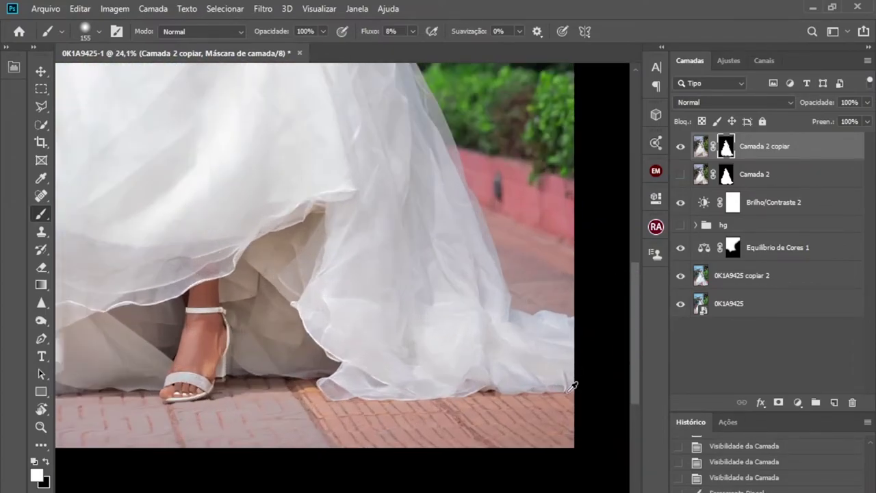
scroll(569, 381, "up", 1)
key("bracketleft")
key("bracketleft")
key("bracketleft")
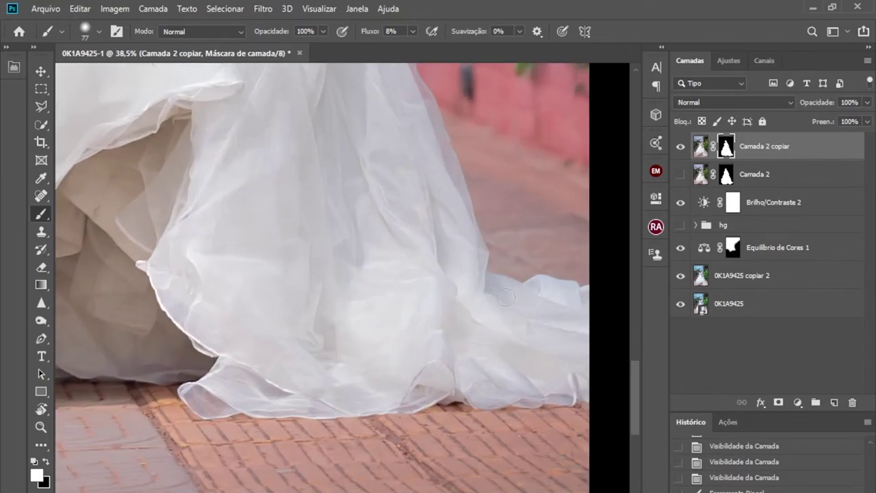
scroll(482, 295, "down", 2)
scroll(411, 308, "down", 1)
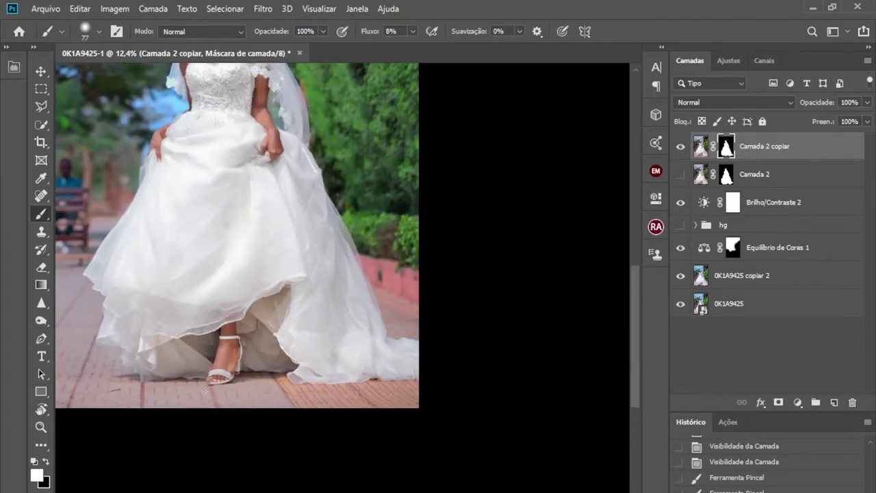
scroll(206, 380, "up", 3)
scroll(212, 363, "up", 2)
scroll(212, 363, "up", 2)
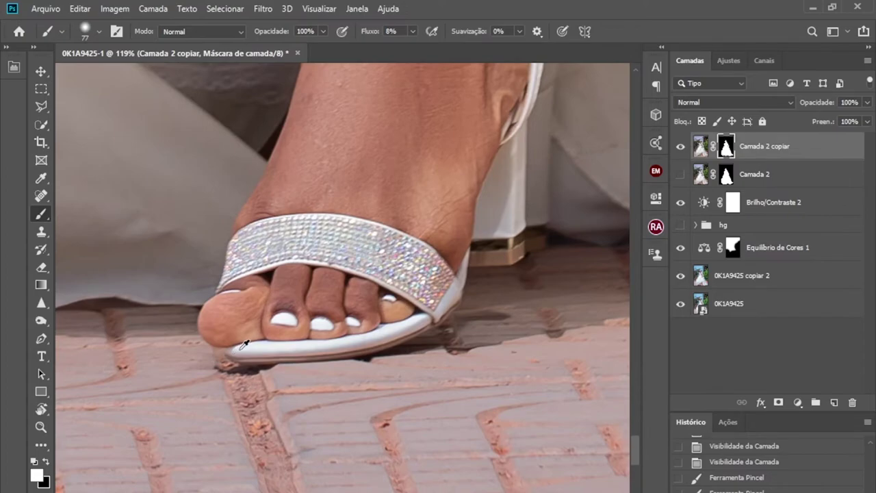
Target the layer image and stamp all visible layers into a new layer, Camada 3
scroll(244, 344, "down", 1)
scroll(241, 336, "down", 3)
scroll(238, 315, "down", 2)
scroll(236, 298, "down", 2)
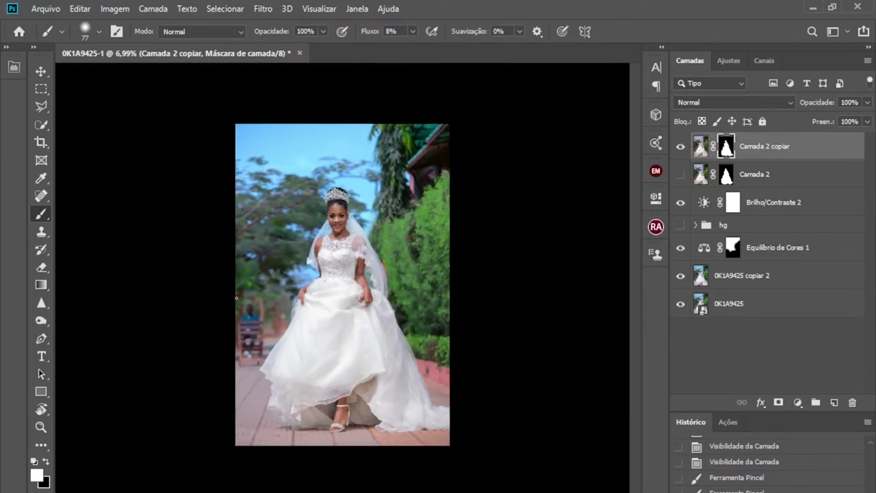
scroll(260, 288, "up", 2)
scroll(295, 274, "up", 2)
scroll(321, 264, "down", 2)
scroll(342, 255, "down", 1)
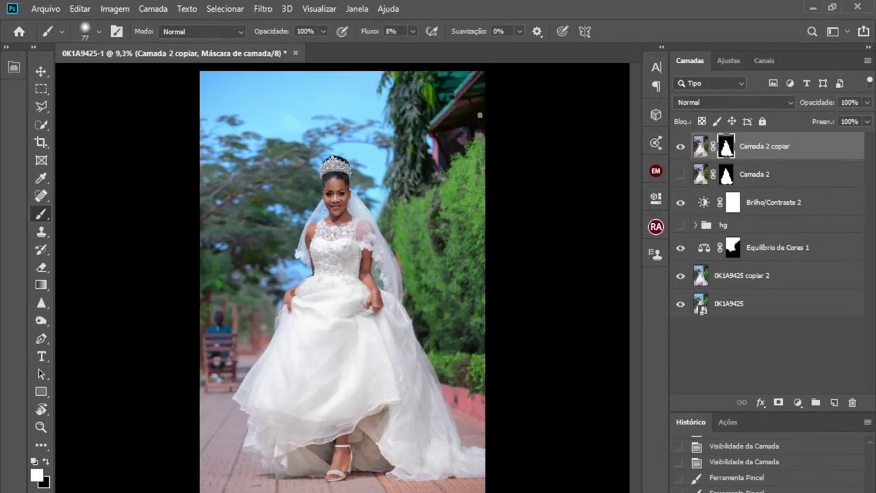
key("ctrl+2")
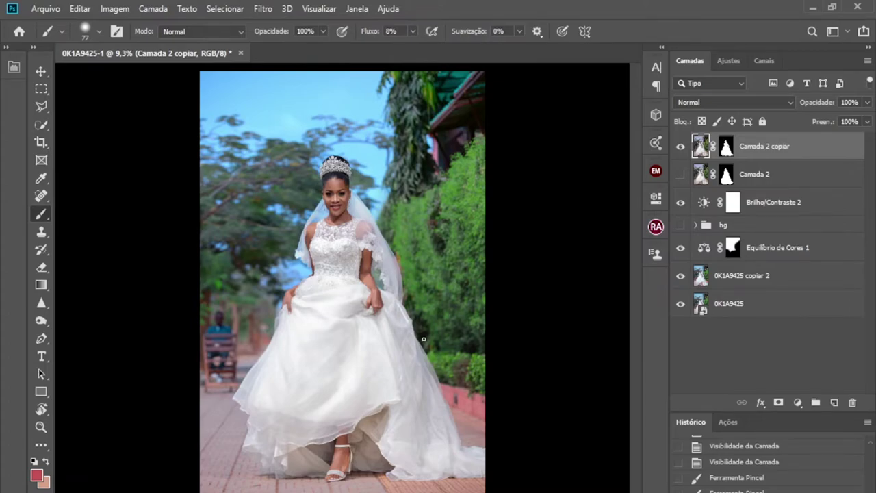
key("ctrl+shift+alt+e")
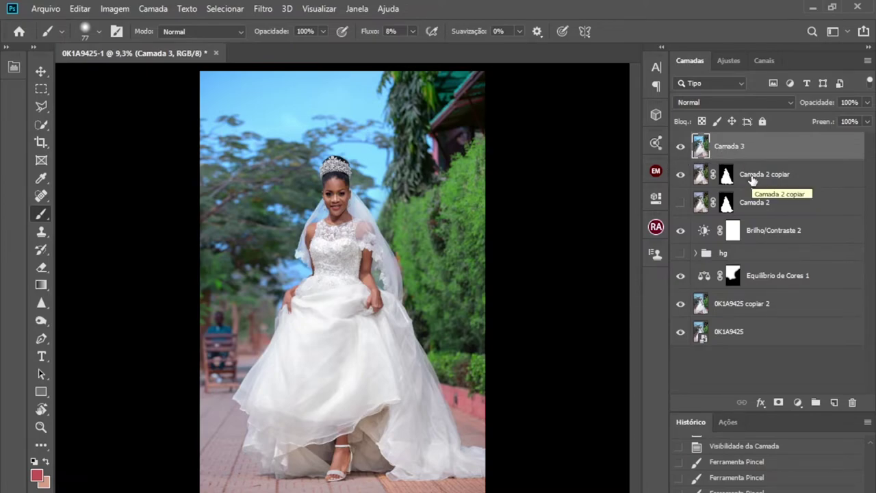
Delete Camada 3 and duplicate 0K1A9425 copiar 2 as 0K1A9425 copiar 3
key("Delete")
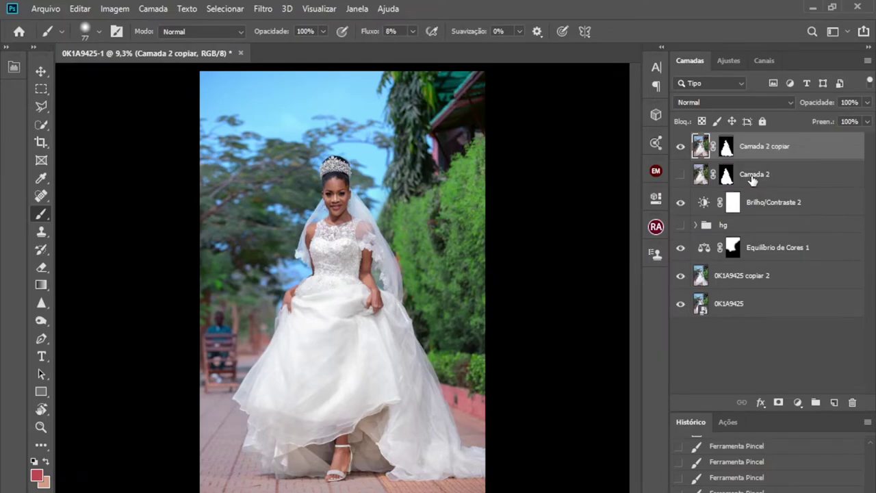
left_click(756, 278)
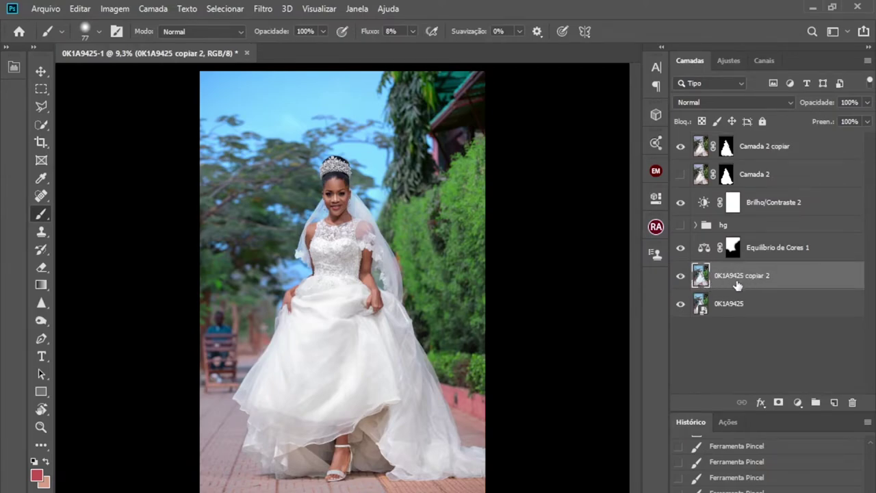
key("ctrl+j")
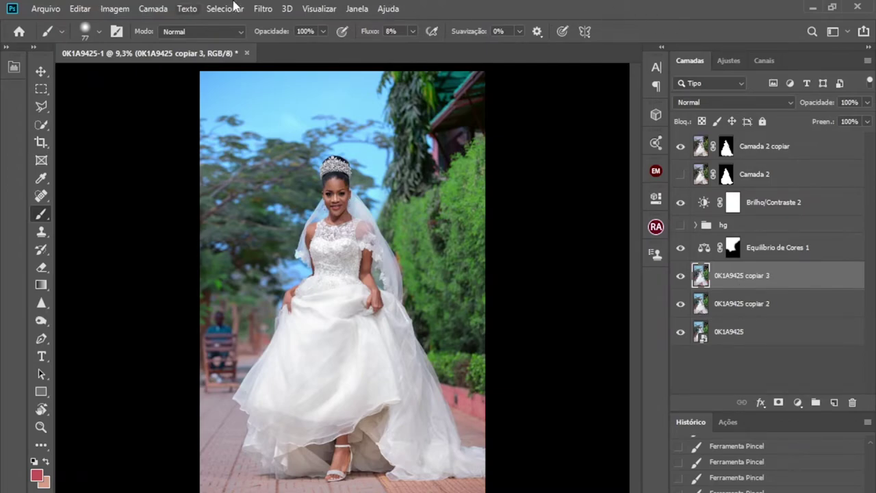
left_click(259, 11)
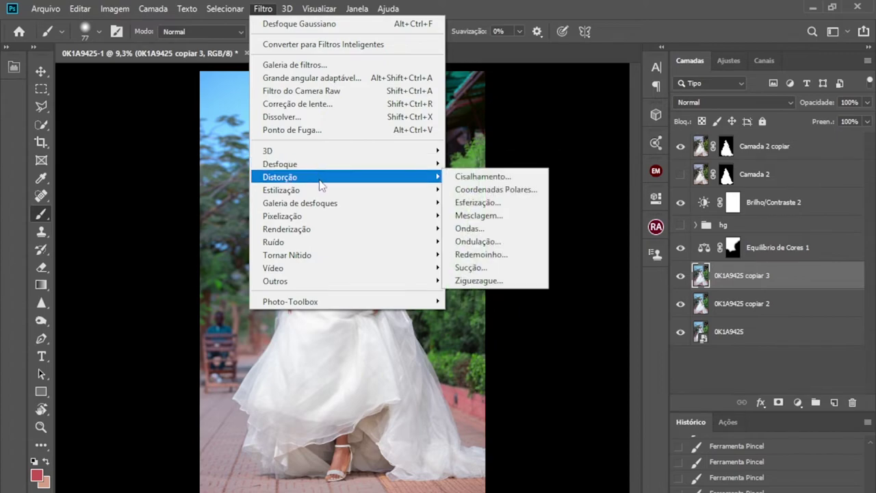
mouse_move(282, 189)
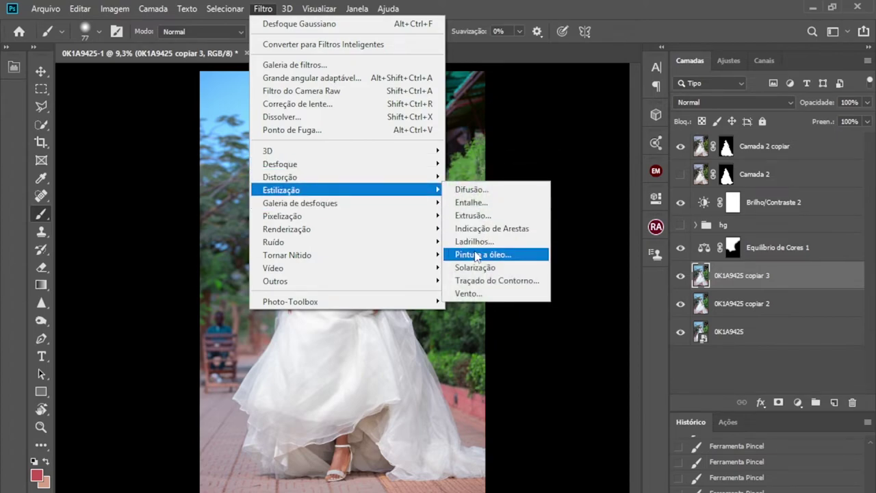
Apply Pintura a óleo to copiar 3: Estilização 9,2, Limpeza 8,7, Dimensionamento 2,9, Detalhes 2,8
left_click(472, 254)
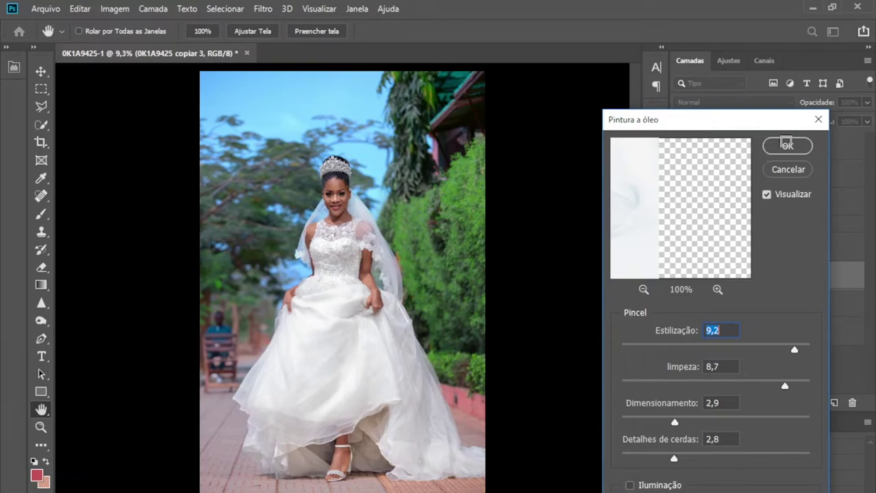
left_click(789, 146)
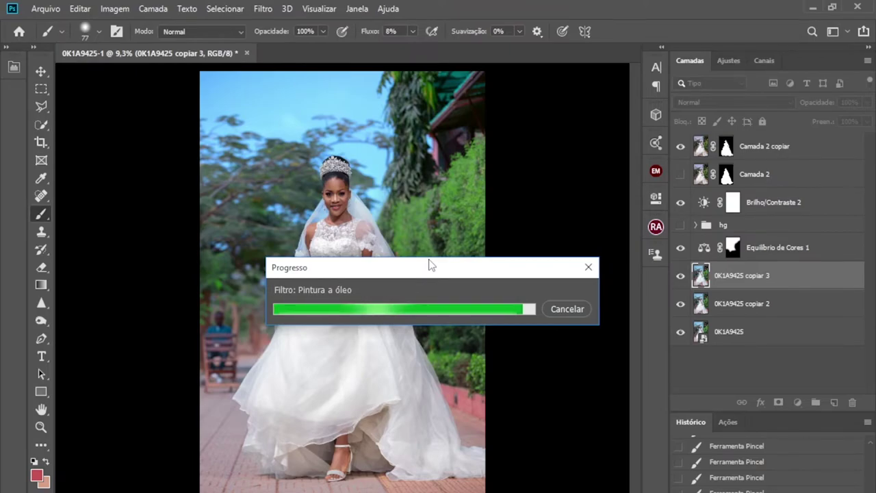
scroll(296, 169, "up", 2)
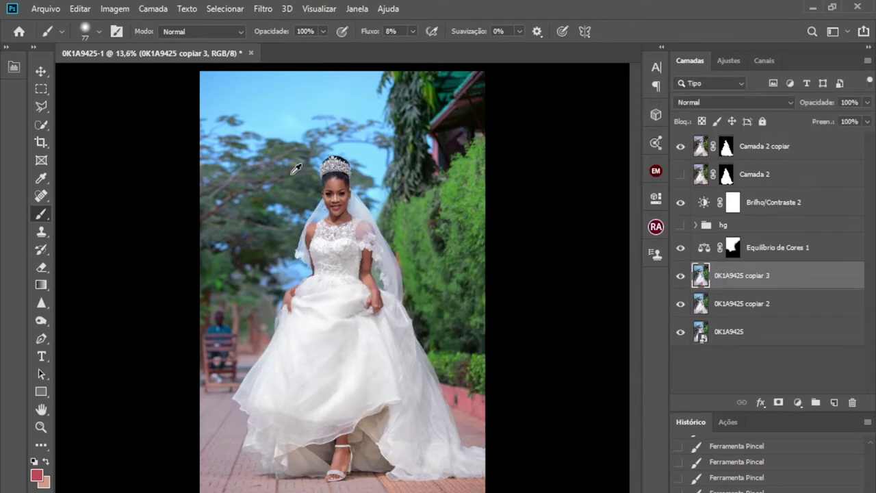
scroll(335, 229, "up", 2)
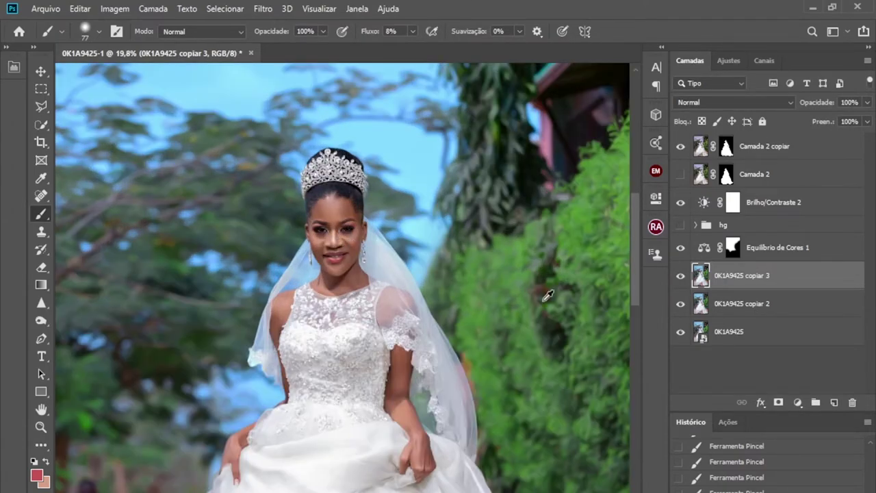
Toggle the oil-painted layer to compare before and after, then inspect the photo up close
left_click(680, 282)
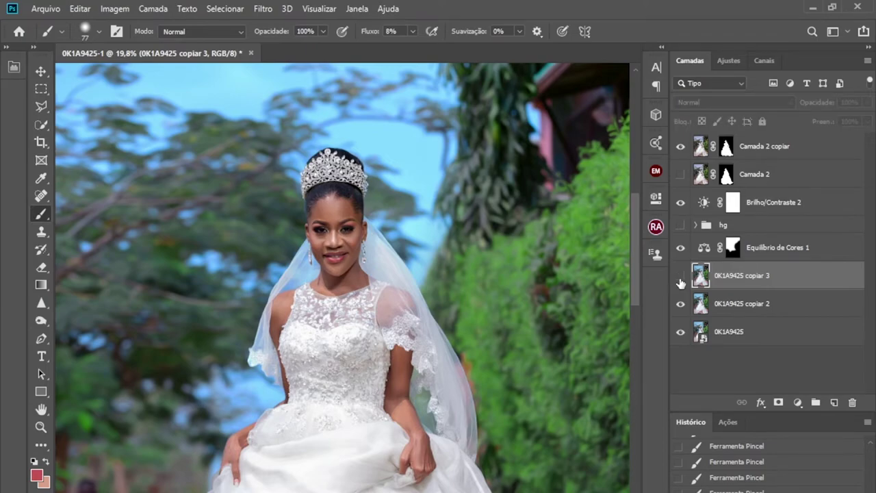
left_click(680, 282)
left_click(681, 280)
left_click(680, 282)
scroll(284, 290, "down", 2)
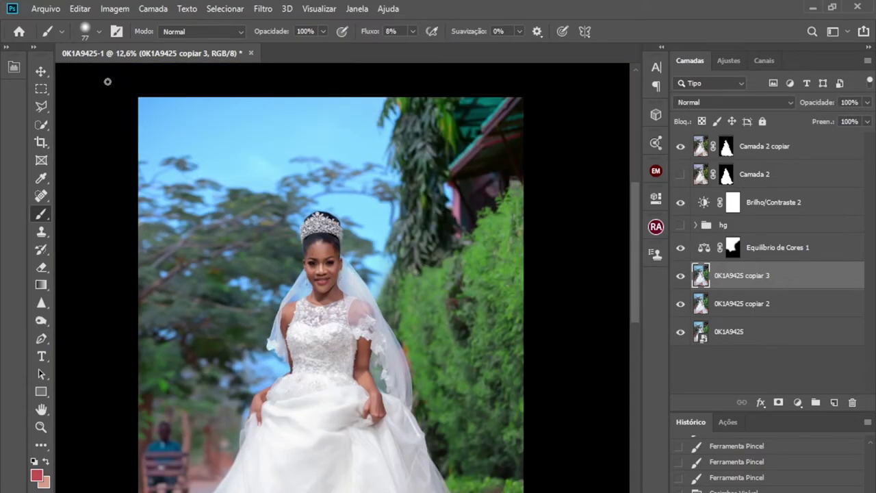
left_click(41, 71)
scroll(246, 304, "down", 1)
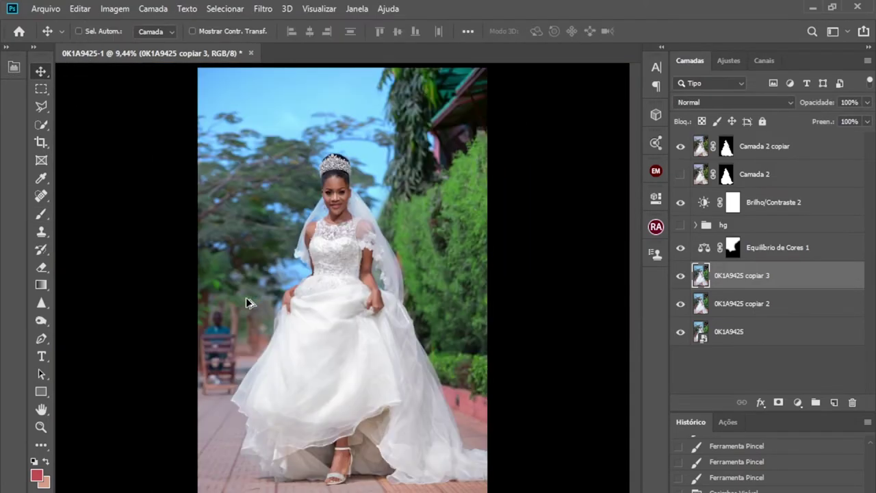
scroll(246, 299, "down", 1)
scroll(270, 265, "up", 1)
scroll(205, 359, "up", 2)
scroll(205, 358, "up", 2)
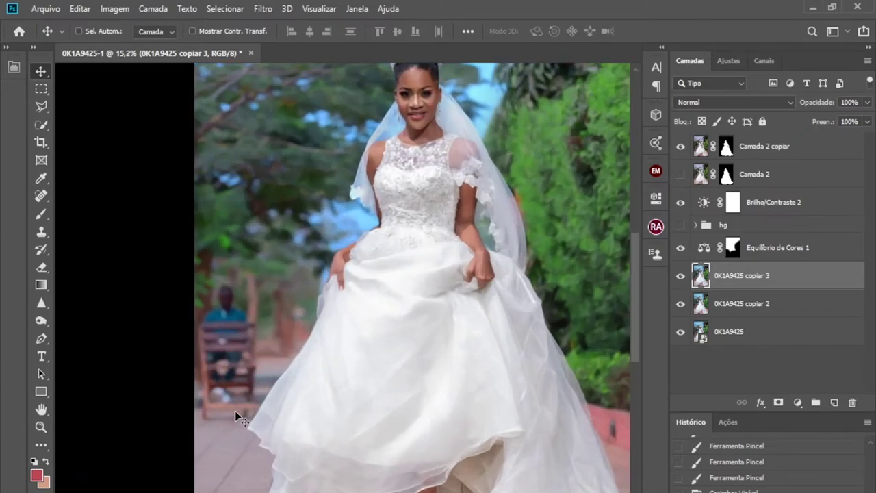
scroll(212, 398, "down", 2)
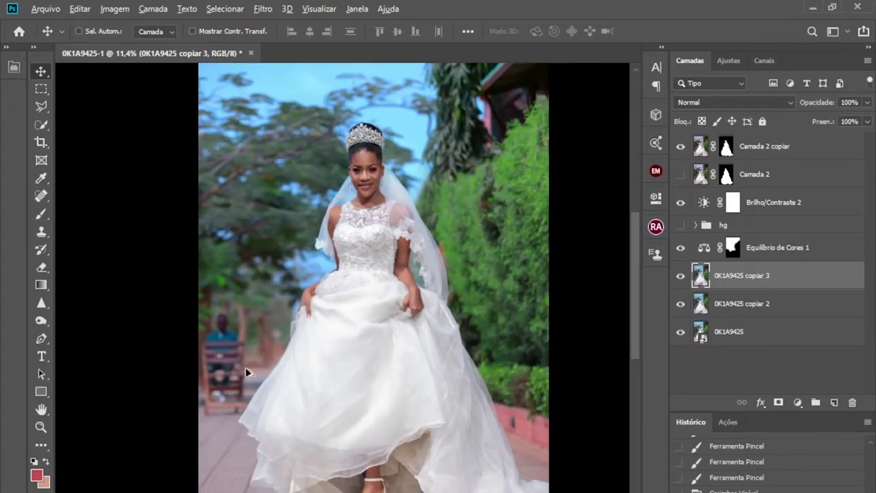
scroll(249, 369, "down", 1)
scroll(248, 364, "down", 1)
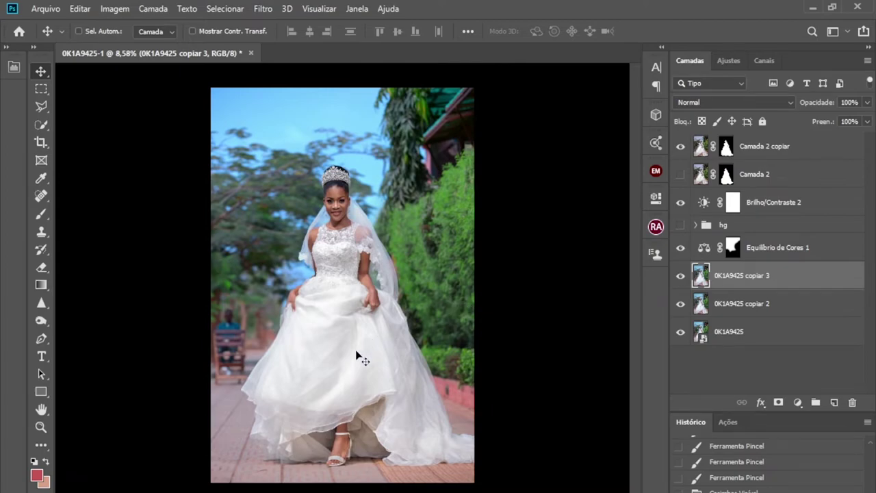
scroll(226, 392, "up", 1)
scroll(206, 390, "up", 2)
scroll(205, 384, "up", 1)
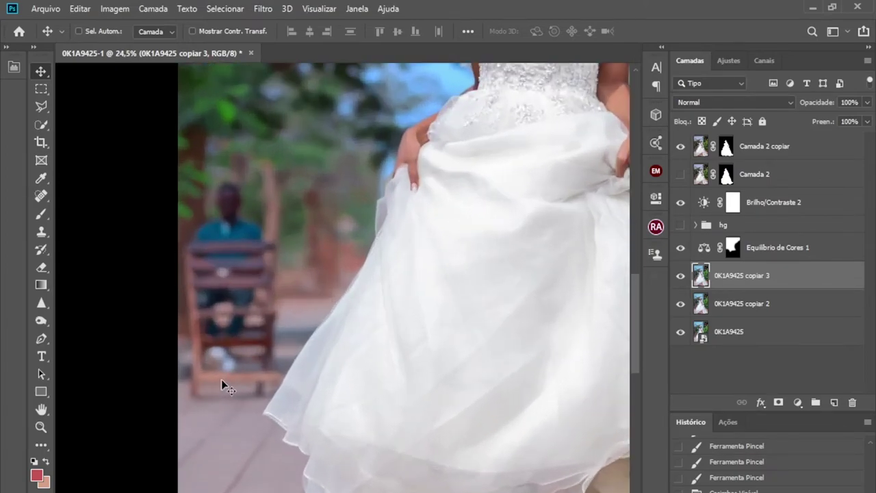
scroll(226, 378, "up", 1)
scroll(226, 378, "up", 1)
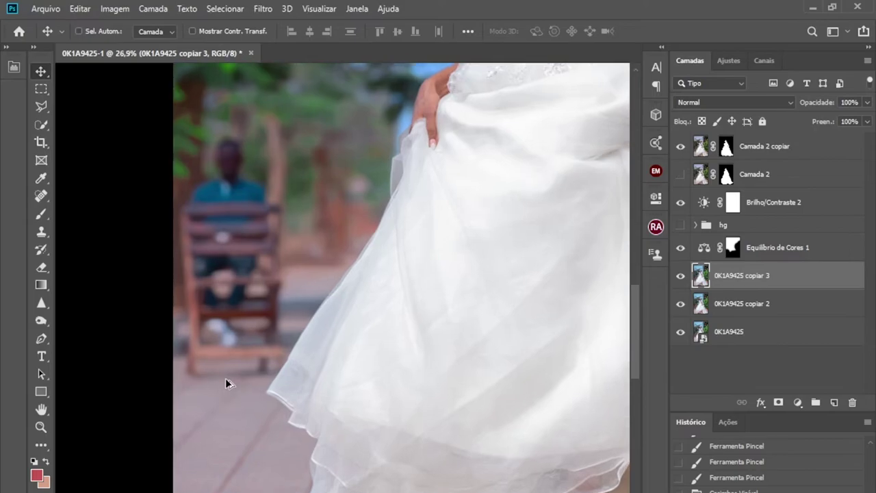
Set the Clone Stamp brush to 366 px with 5% hardness
left_click(43, 232)
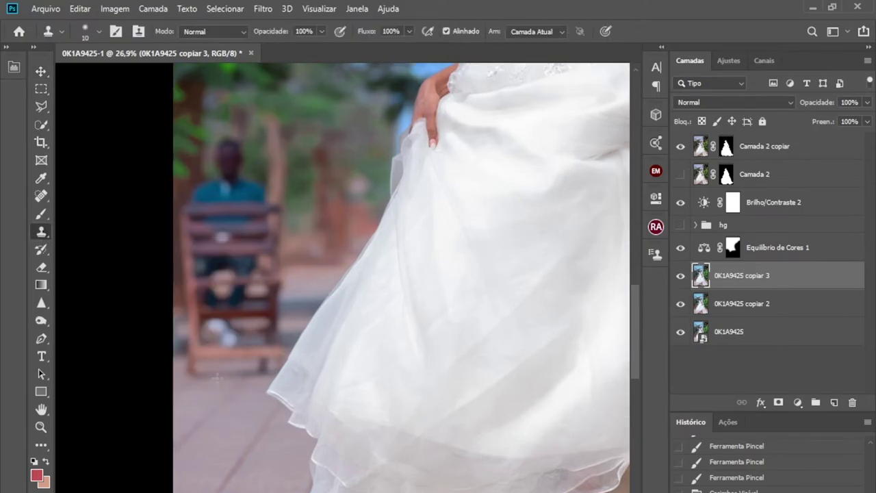
right_click(220, 306)
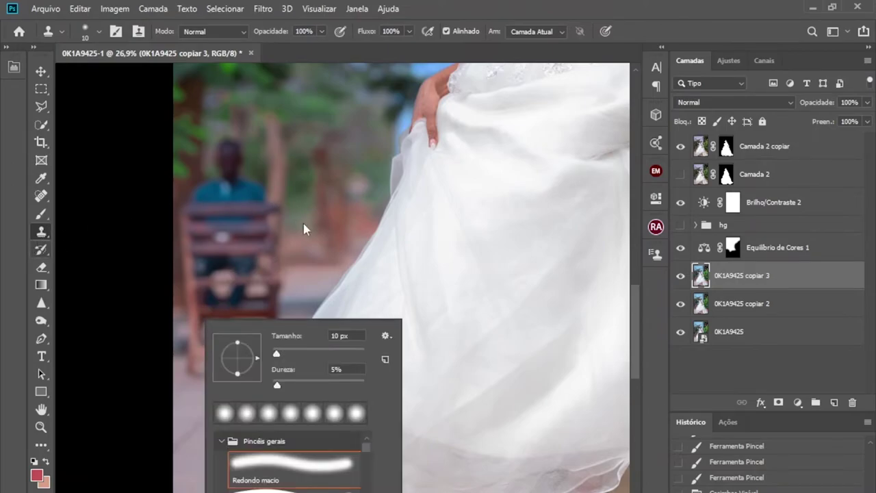
left_click_drag(303, 239, 317, 250)
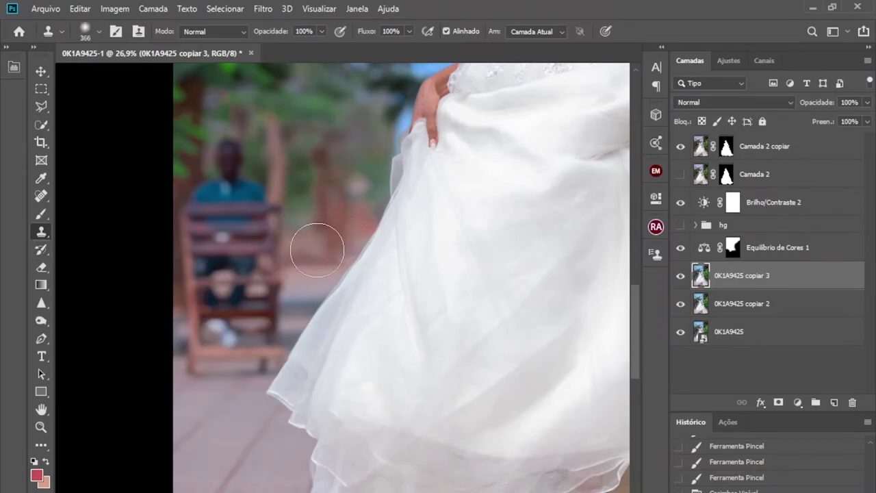
right_click(312, 250)
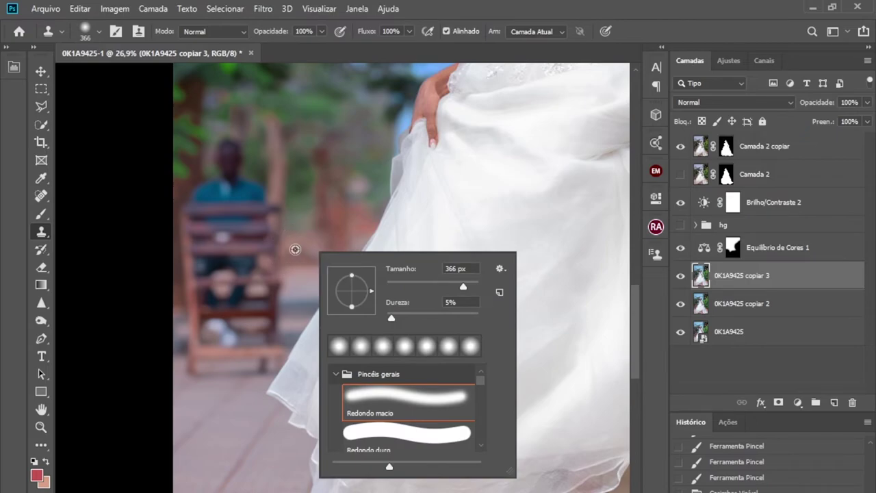
key("Escape")
key("v")
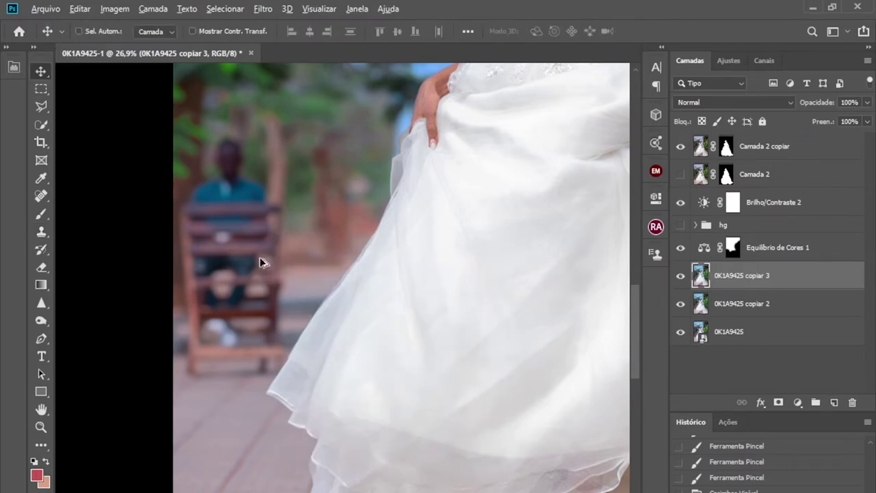
Lasso the seated man and content-aware fill him out onto a new layer, 0K1A9425 copiar 4
left_click(41, 106)
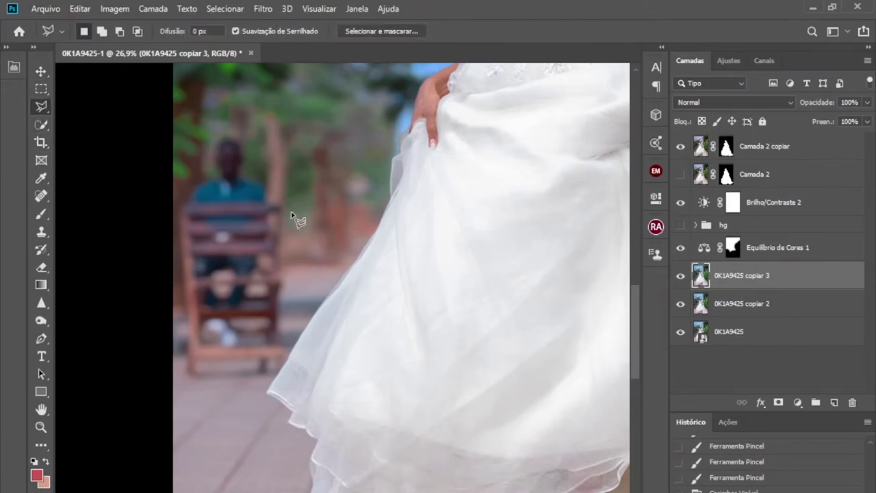
mouse_move(289, 223)
left_mouse_down()
mouse_move(251, 166)
mouse_move(248, 132)
mouse_move(226, 128)
mouse_move(197, 143)
mouse_move(170, 210)
mouse_move(159, 357)
mouse_move(195, 385)
mouse_move(268, 373)
mouse_move(293, 332)
mouse_move(281, 302)
mouse_move(288, 289)
left_mouse_up()
left_click(80, 8)
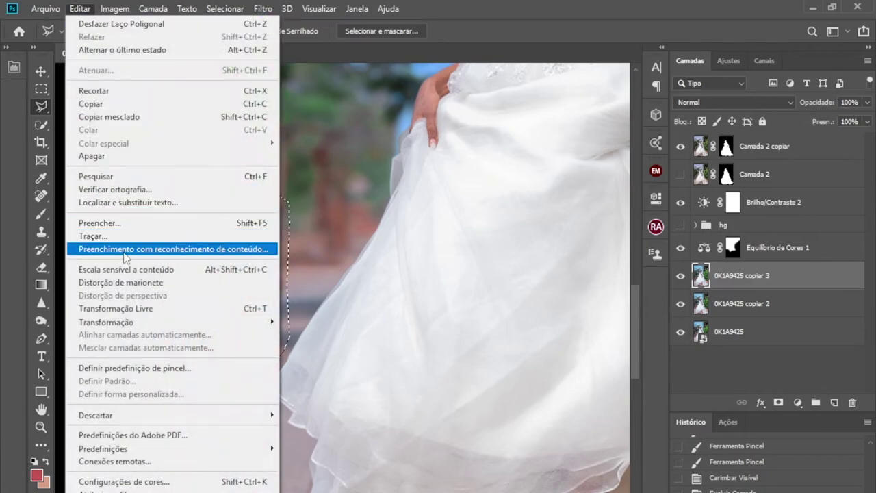
left_click(143, 250)
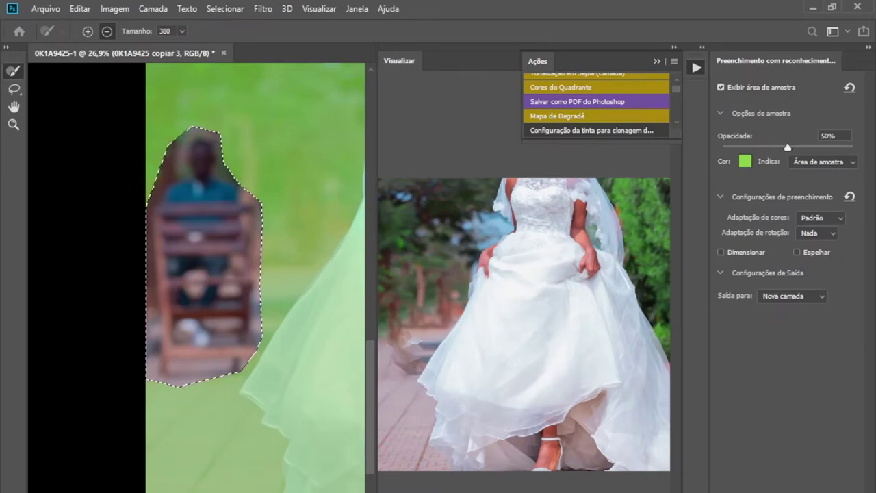
key("Escape")
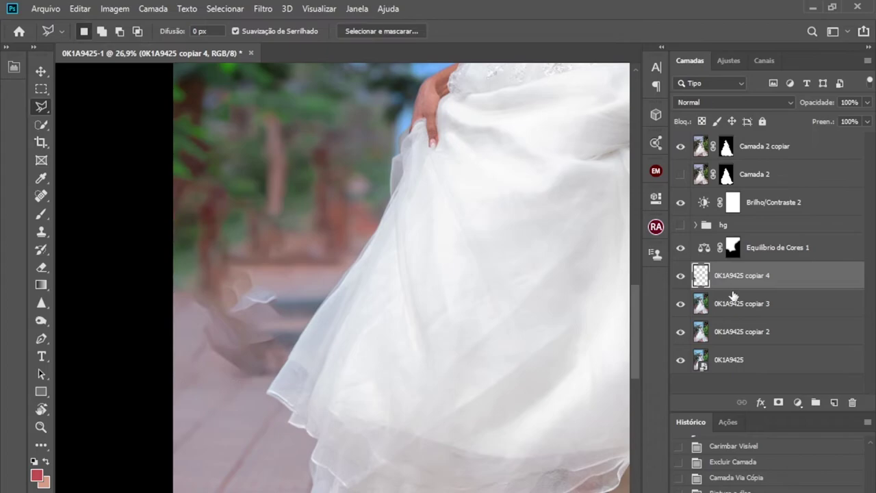
Compare the fill layer on and off, then merge 0K1A9425 copiar 4 with copiar 3
left_click(682, 276)
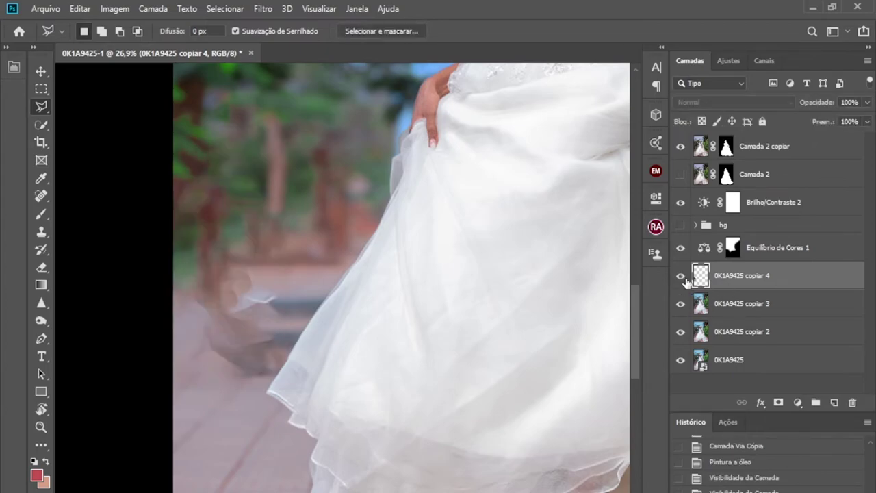
left_click(683, 277)
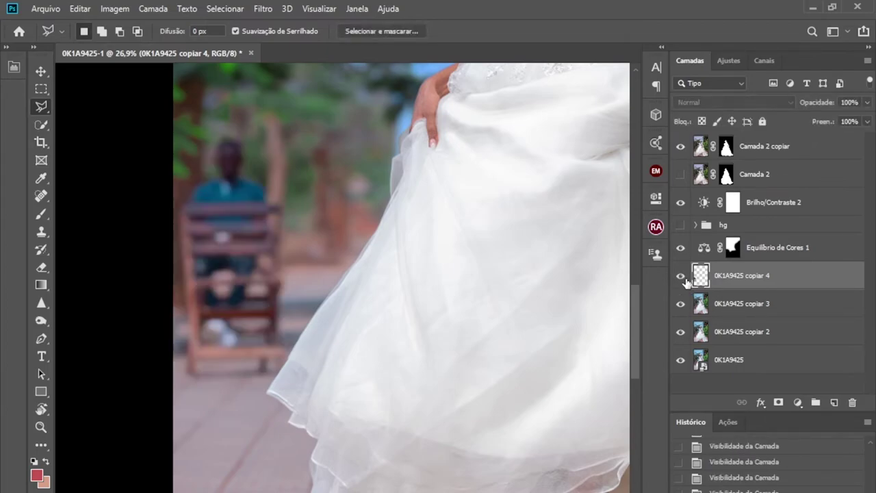
left_click(683, 277)
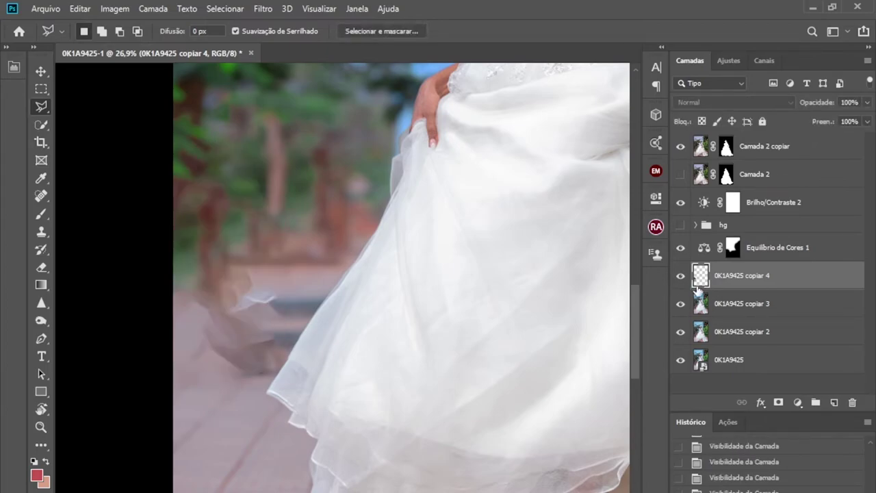
left_click(732, 308, "shift")
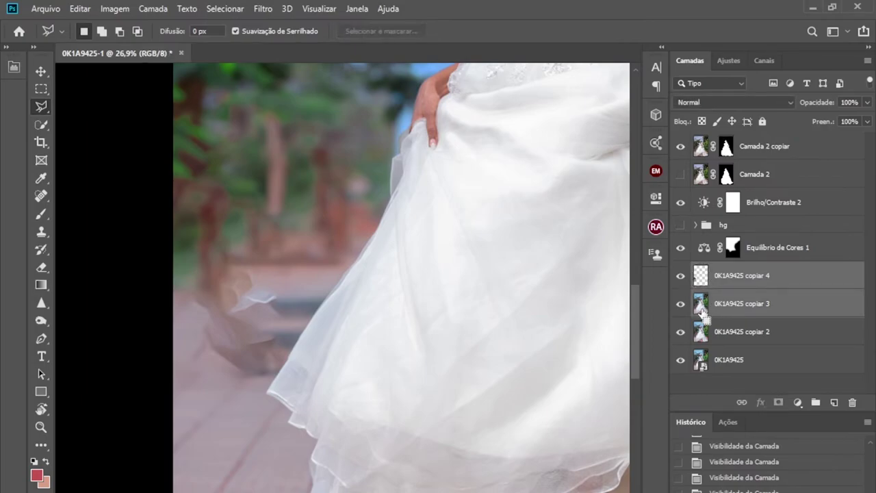
key("ctrl+e")
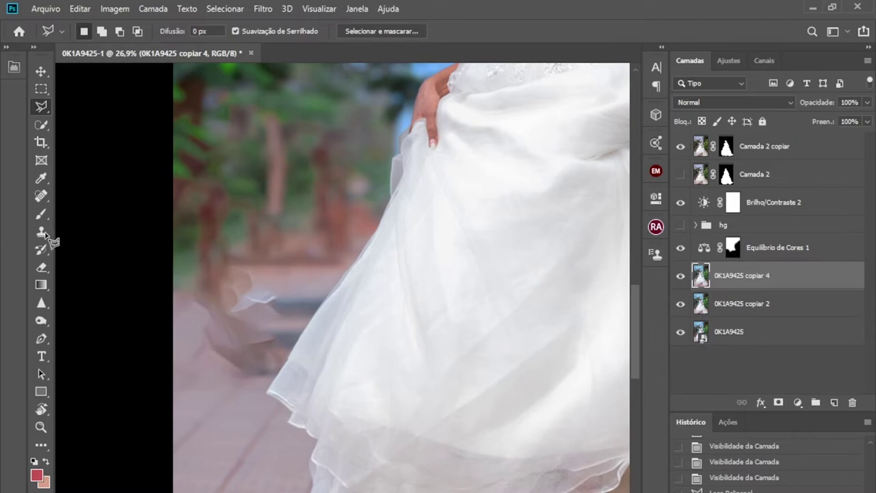
Clone foliage over the tree trunk, shrinking the Clone Stamp brush to 248 px
left_click(41, 232)
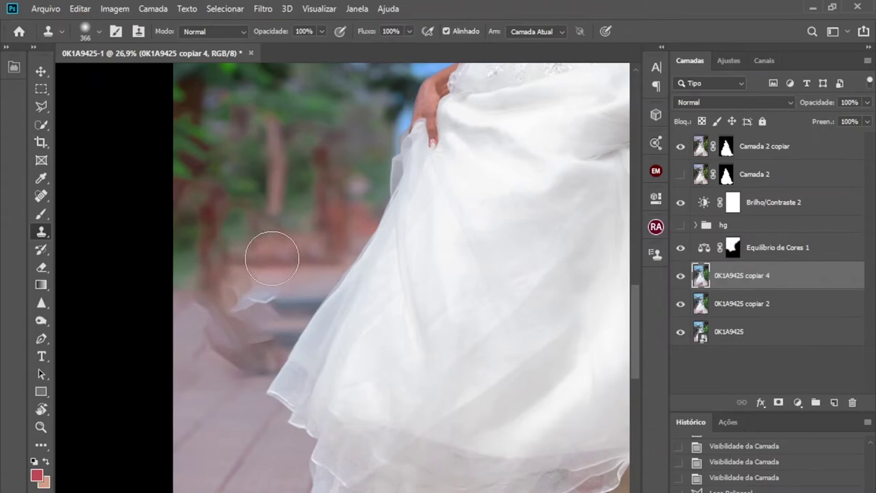
left_click_drag(272, 258, 272, 251)
left_click(271, 233)
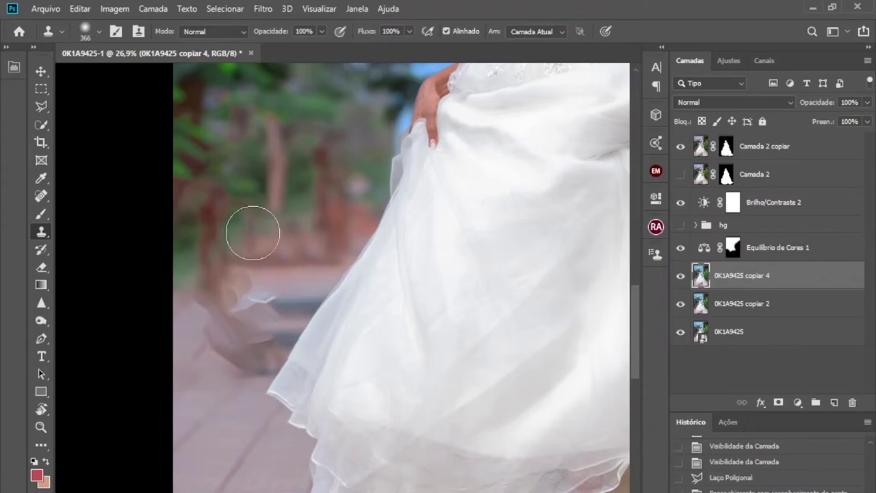
right_click(255, 176)
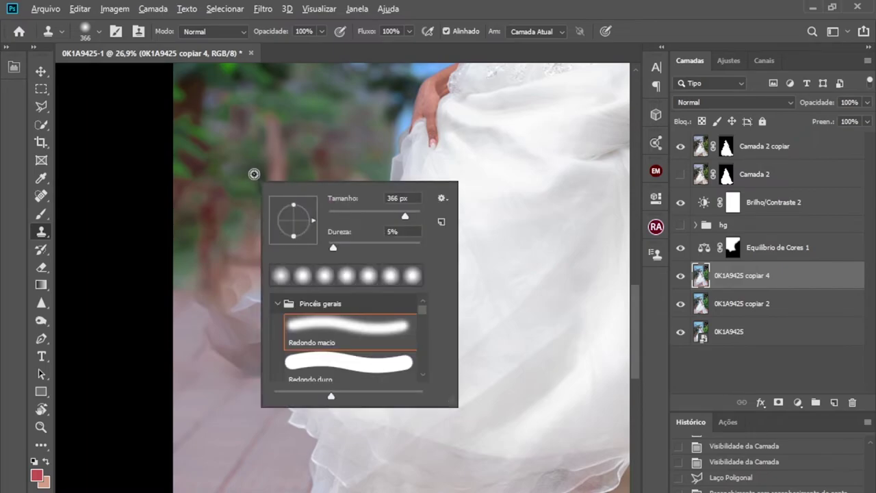
left_click(254, 173)
left_click(277, 200)
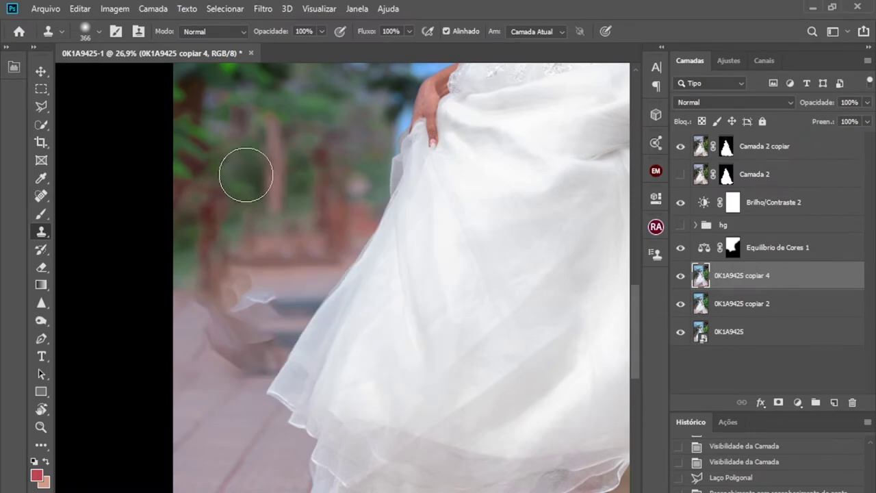
left_click_drag(206, 168, 196, 178)
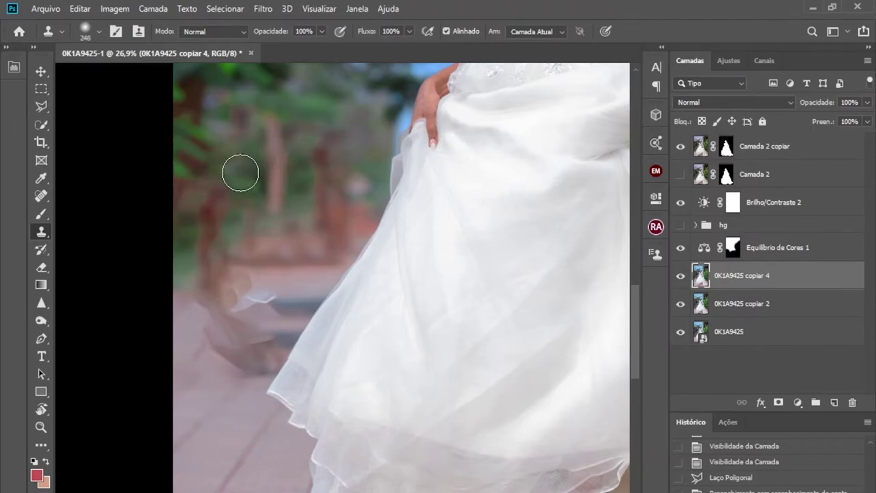
Clone more foliage and pavement over the remaining traces of the man
left_click(241, 173, "alt")
left_click_drag(278, 179, 273, 154)
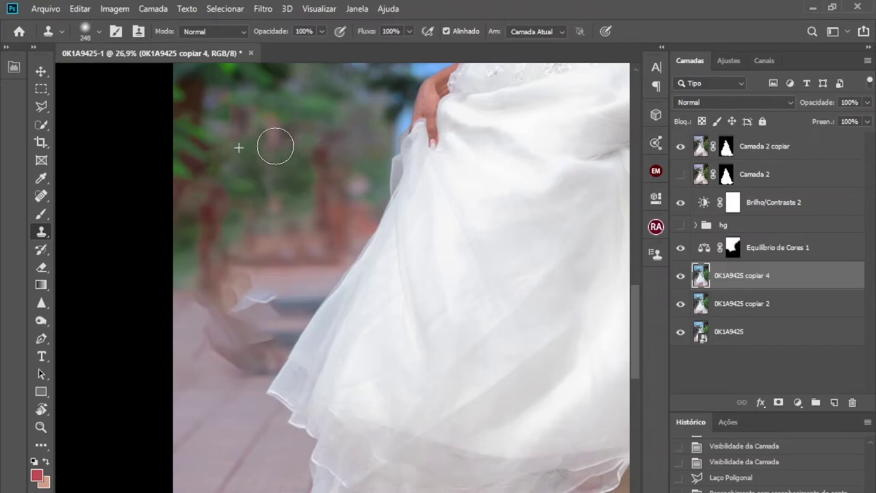
left_click(249, 176, "alt")
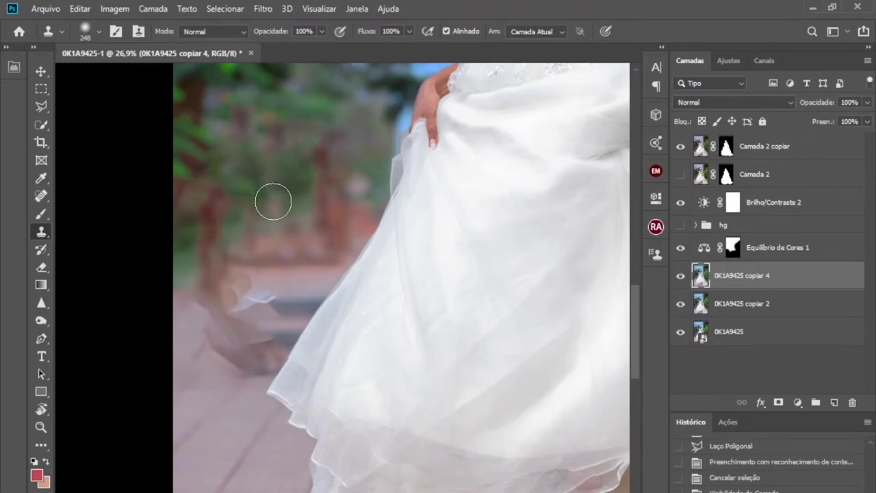
mouse_move(272, 199)
left_mouse_down()
mouse_move(226, 226)
mouse_move(278, 271)
mouse_move(245, 267)
mouse_move(245, 258)
mouse_move(243, 271)
mouse_move(174, 270)
mouse_move(196, 280)
mouse_move(251, 254)
left_mouse_up()
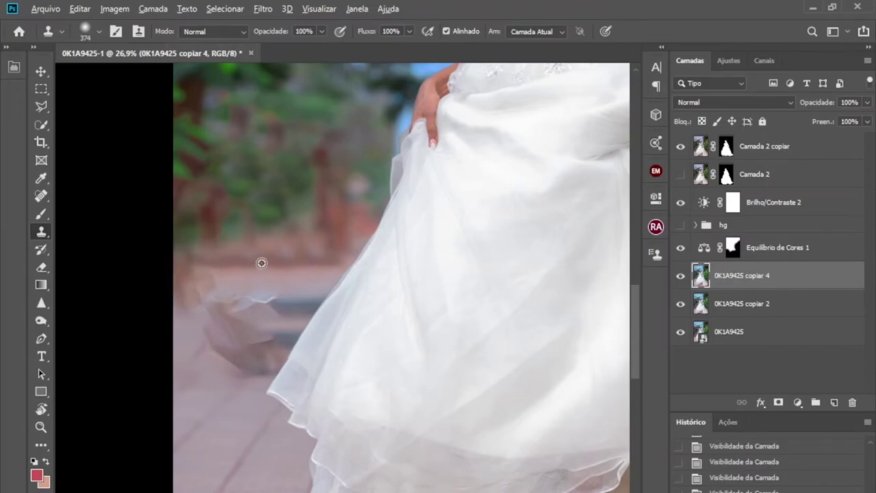
left_click(192, 273, "alt")
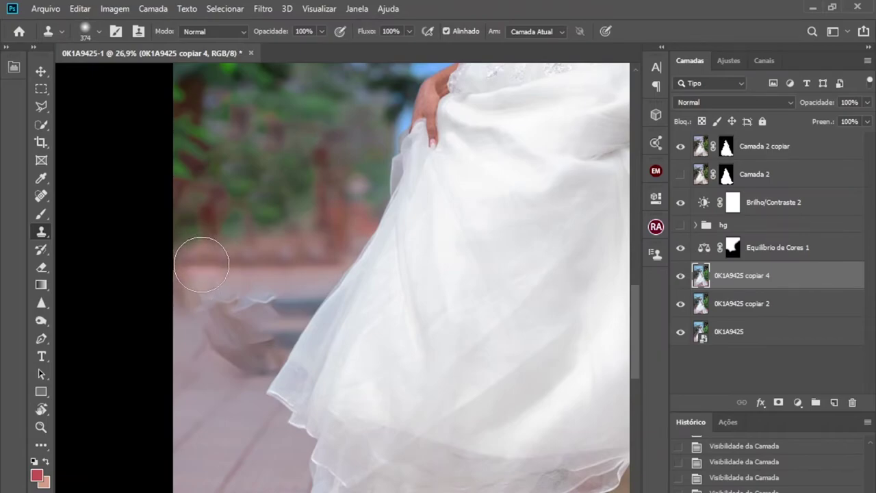
left_click_drag(201, 265, 157, 299)
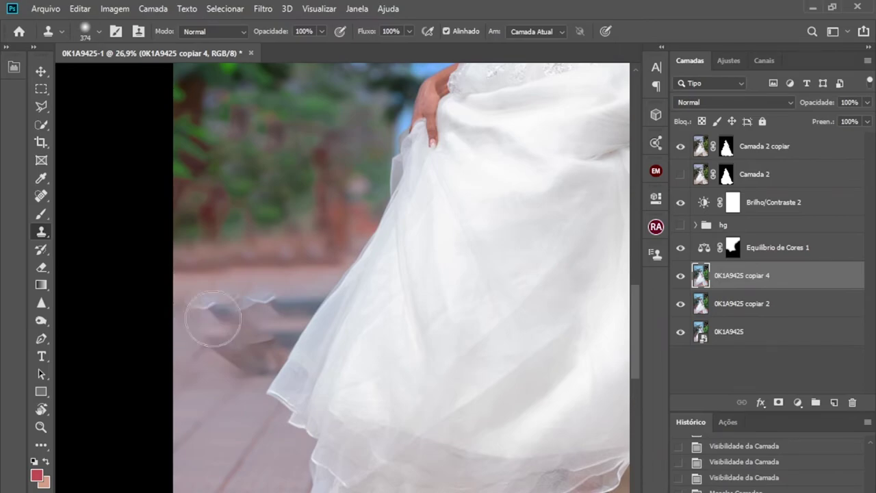
left_click(40, 218)
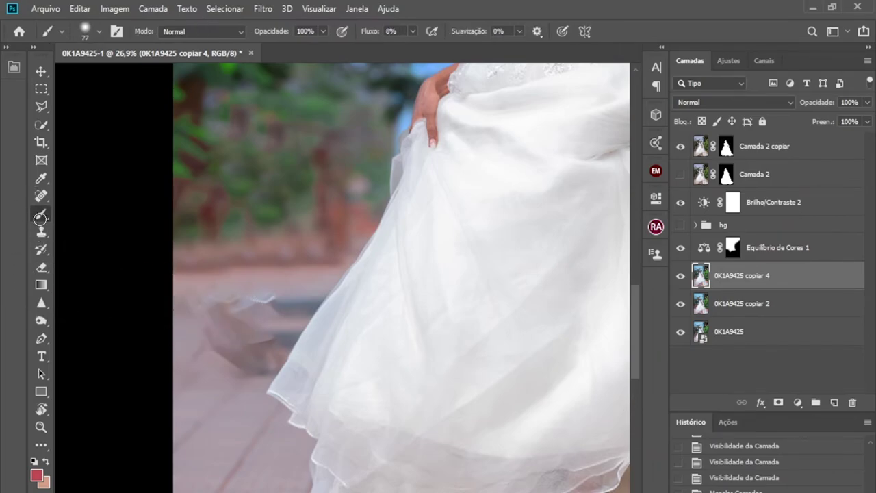
Smear the dark ghost patch beside the hem into the paving with a 293 px Mixer Brush
right_click(41, 220)
left_click(78, 253)
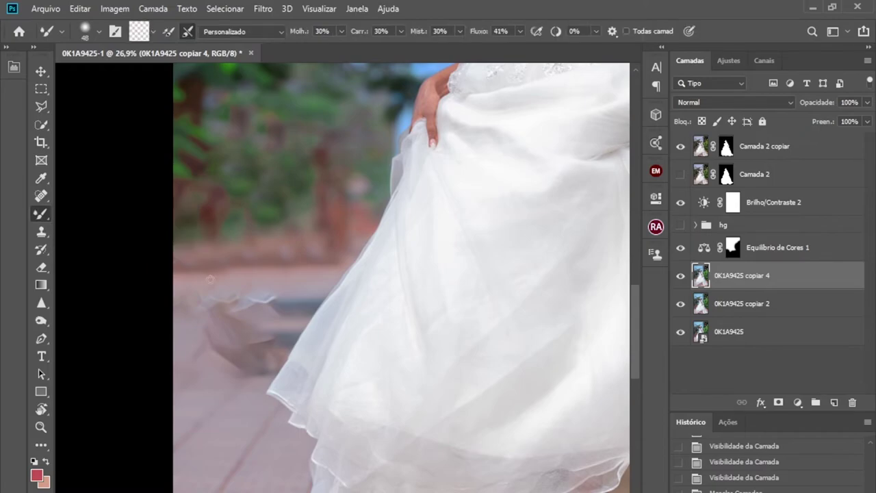
left_click_drag(243, 333, 294, 333)
left_click_drag(143, 319, 283, 310)
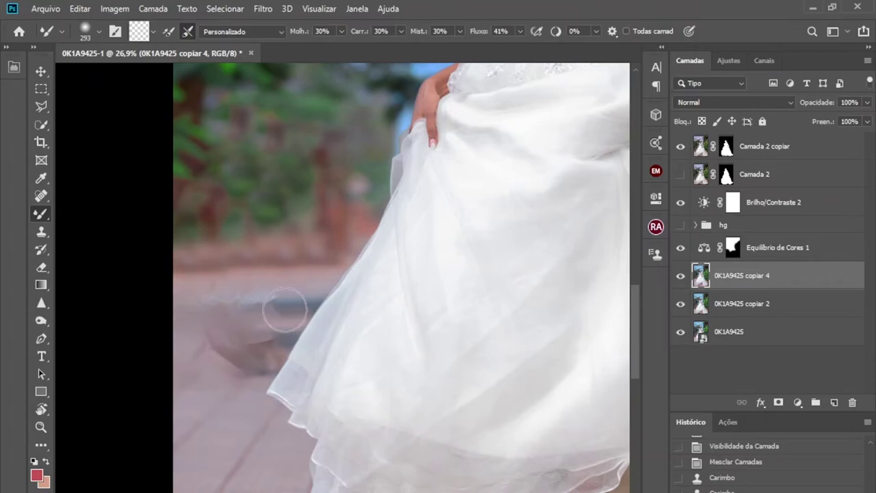
mouse_move(169, 320)
left_mouse_down()
mouse_move(280, 304)
mouse_move(132, 317)
mouse_move(279, 302)
left_mouse_up()
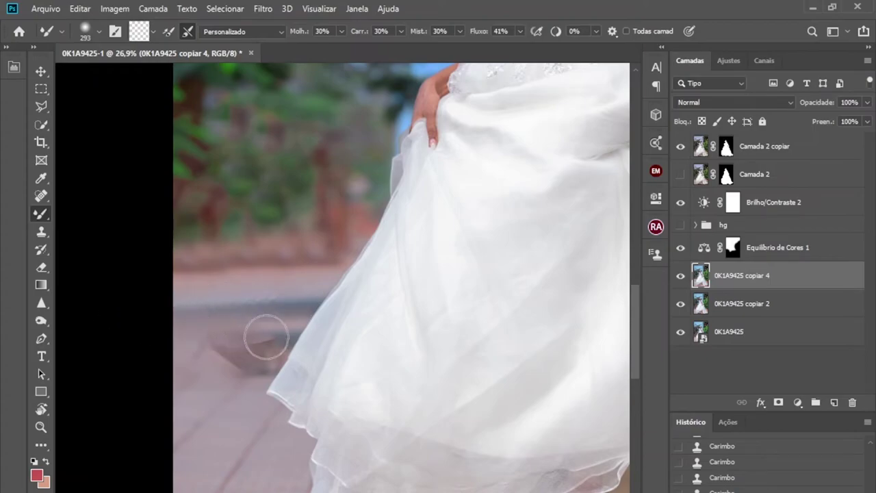
mouse_move(268, 336)
left_mouse_down()
mouse_move(176, 352)
mouse_move(274, 336)
mouse_move(201, 345)
mouse_move(153, 365)
left_mouse_up()
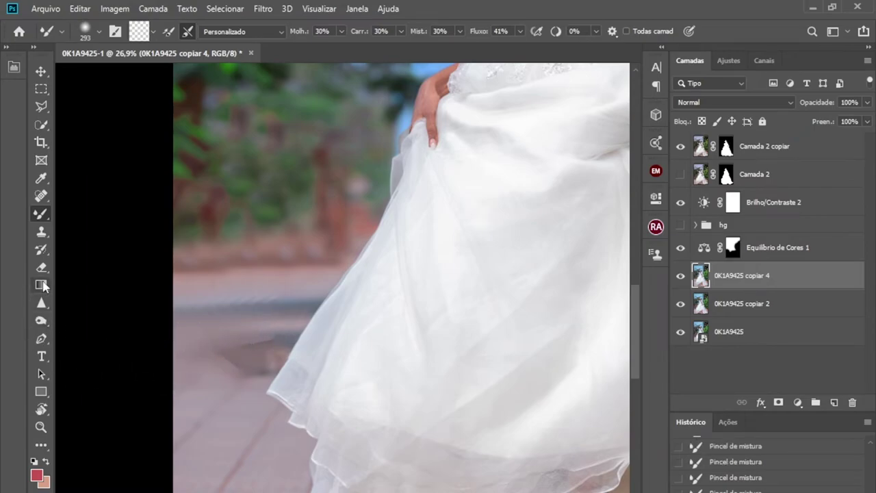
mouse_move(226, 343)
left_mouse_down()
mouse_move(235, 372)
mouse_move(248, 350)
mouse_move(260, 356)
mouse_move(265, 349)
mouse_move(237, 376)
mouse_move(245, 359)
left_mouse_up()
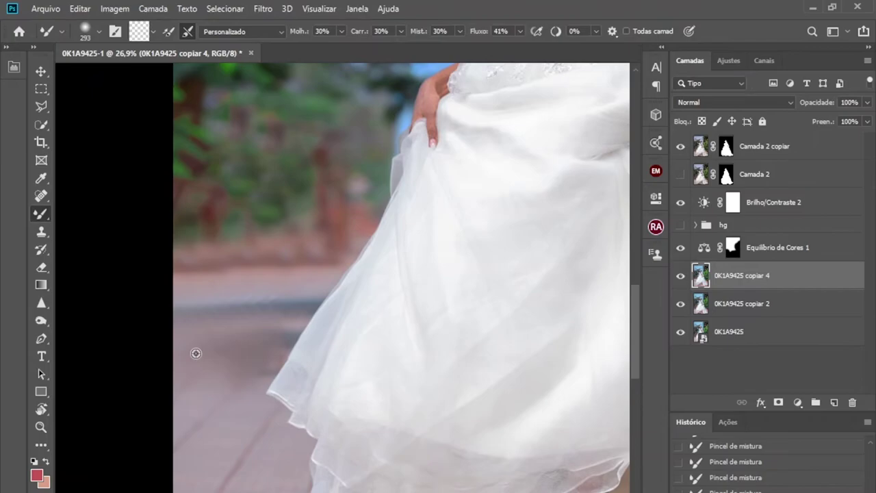
scroll(198, 355, "down", 3)
scroll(202, 355, "down", 1)
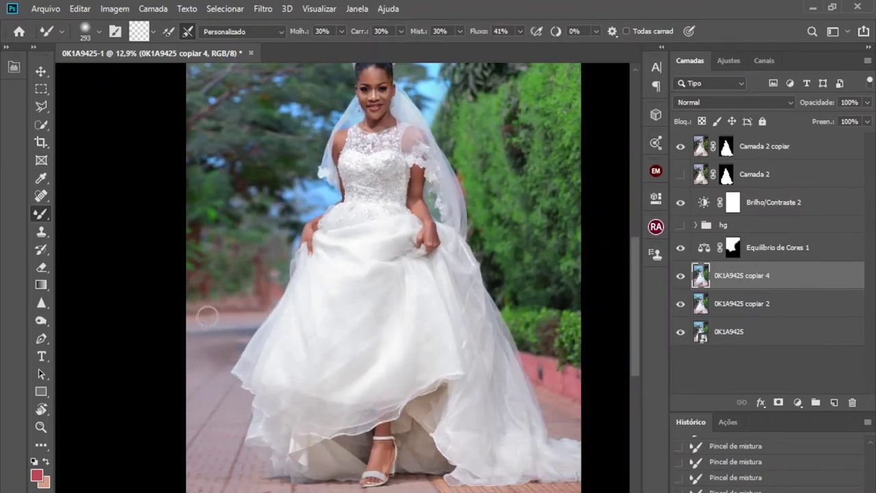
scroll(204, 319, "down", 1)
scroll(207, 320, "down", 1)
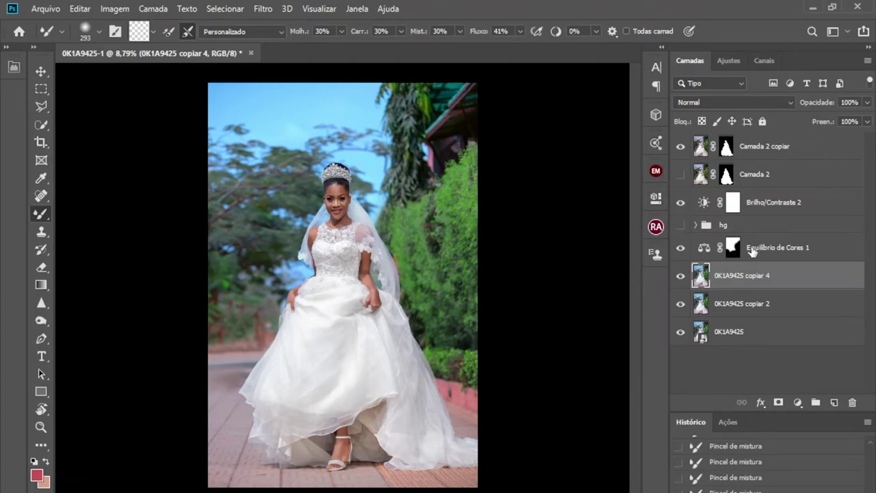
left_click(827, 204)
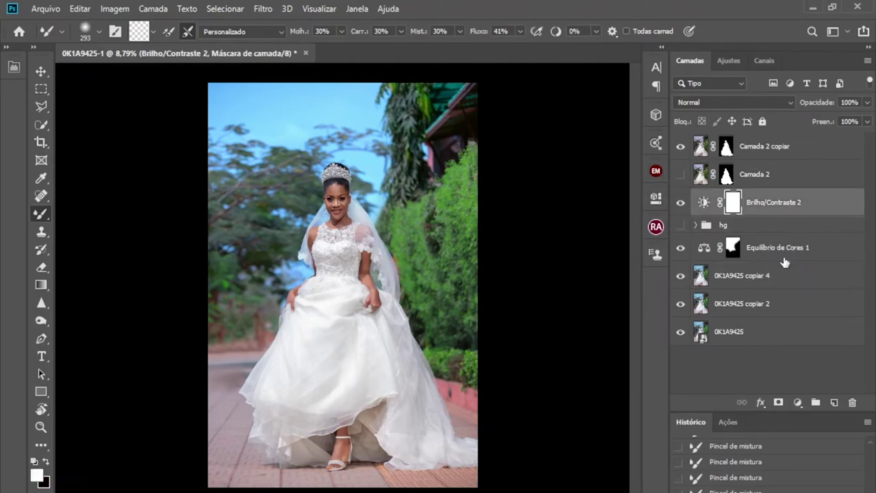
left_click(797, 403)
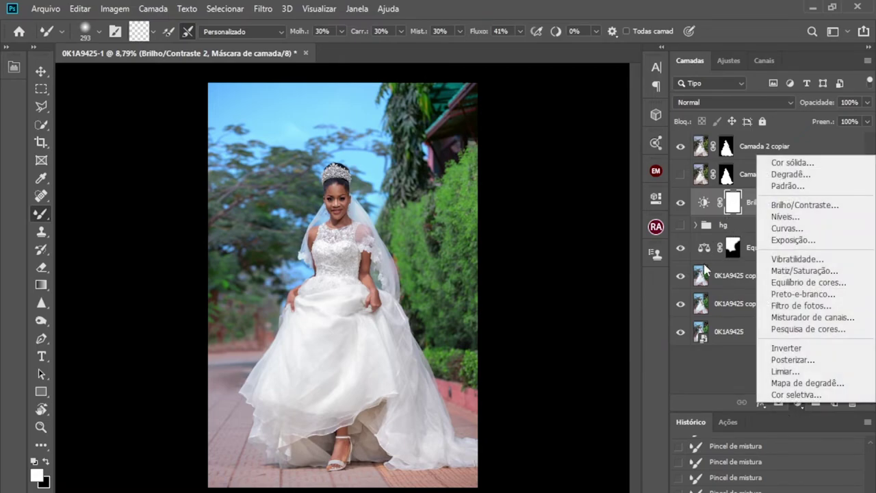
left_click(733, 63)
left_click(729, 63)
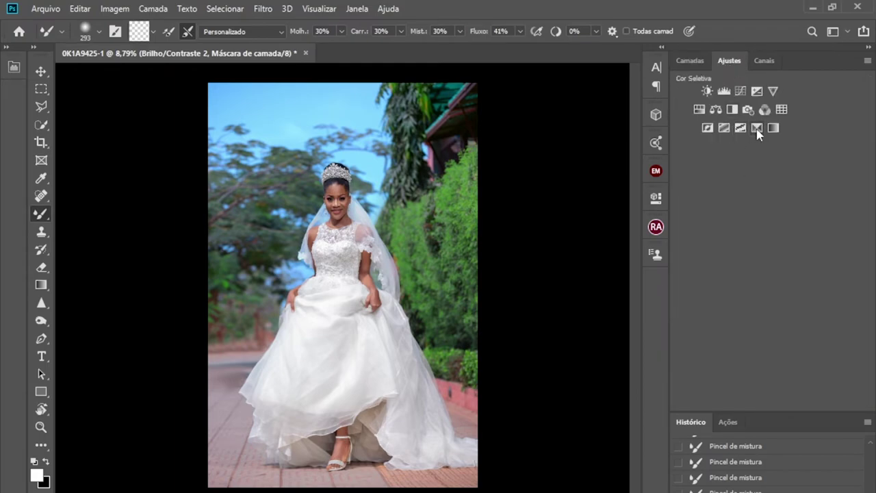
left_click(41, 71)
left_click(689, 63)
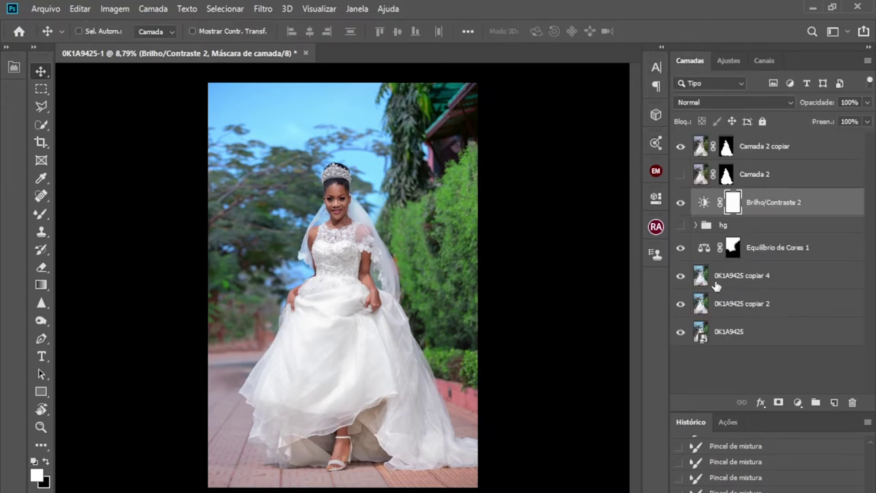
left_click(841, 154)
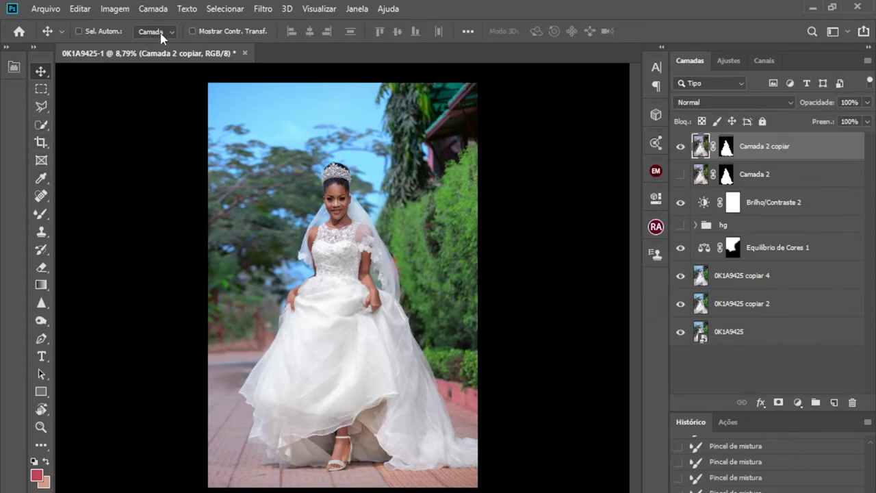
Crop at 4:5, dragging the frame past the photo's top, left and right edges to extend the canvas
left_click(41, 142)
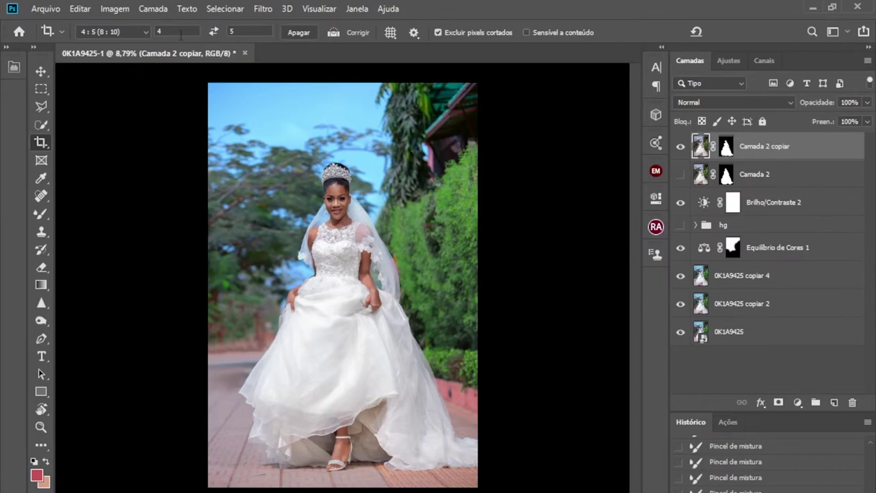
mouse_move(204, 106)
left_mouse_down()
mouse_move(261, 199)
mouse_move(544, 450)
left_mouse_up()
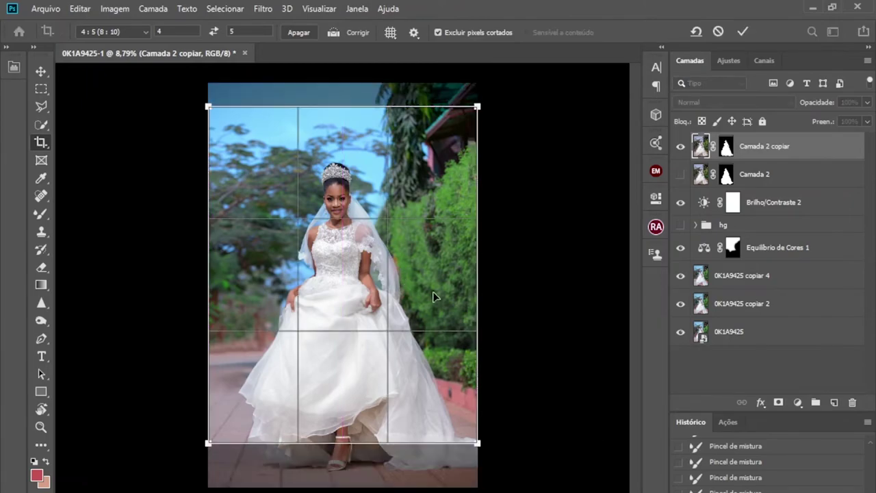
left_click_drag(438, 291, 435, 322)
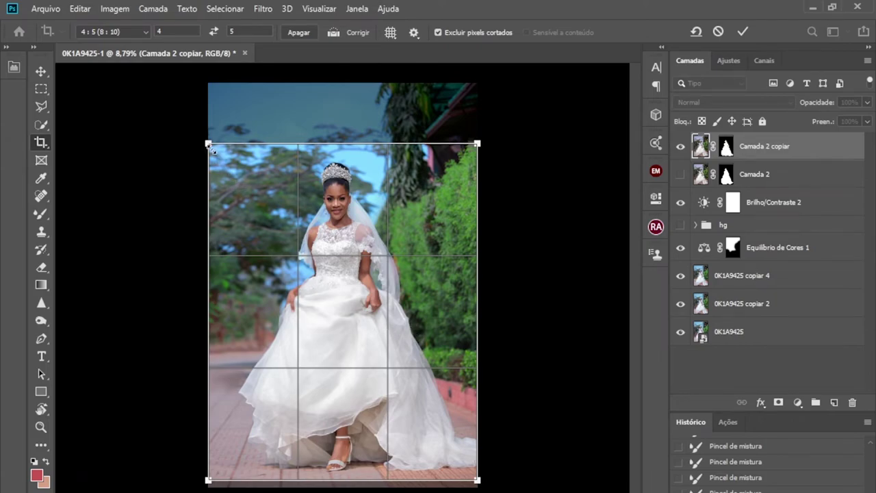
left_click_drag(211, 146, 157, 135)
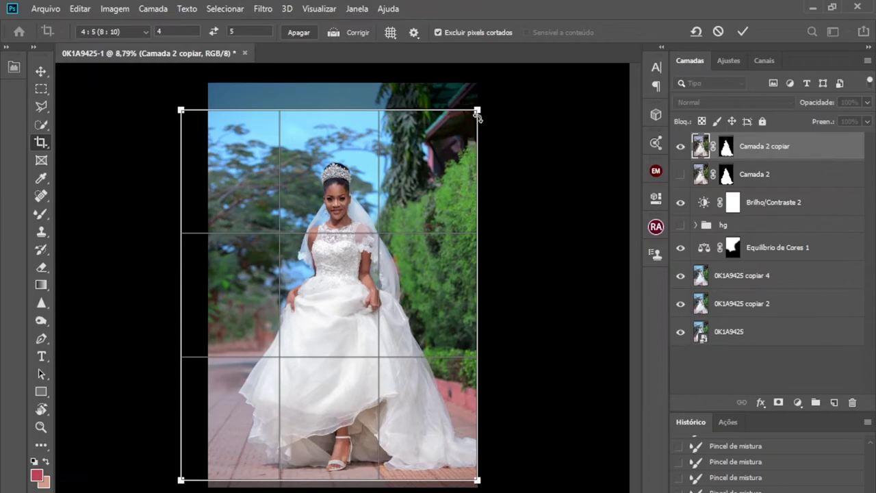
left_click_drag(478, 113, 501, 118)
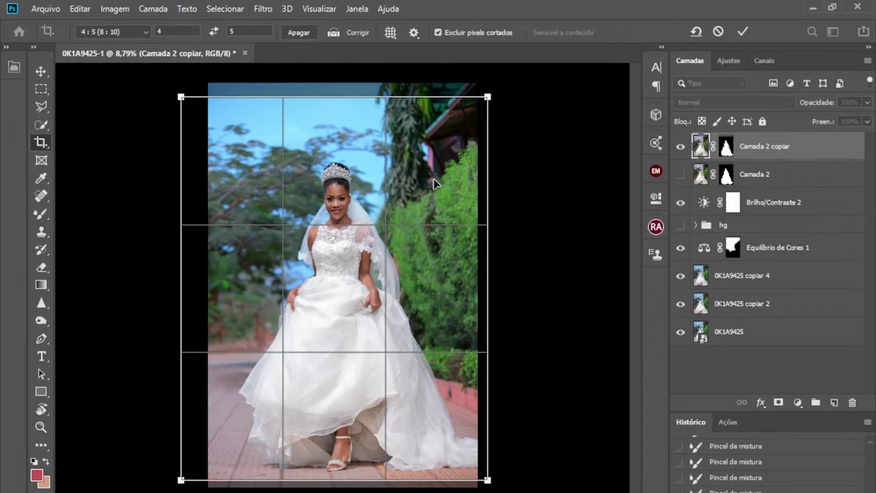
key("Return")
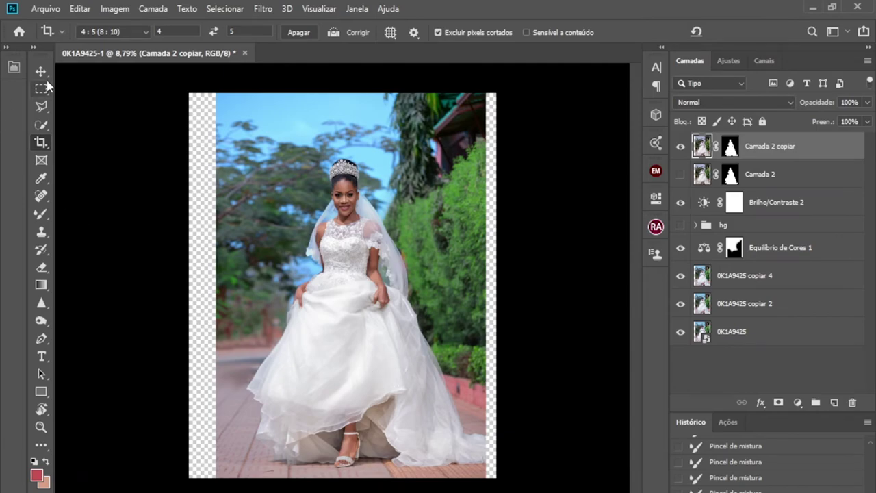
left_click(41, 72)
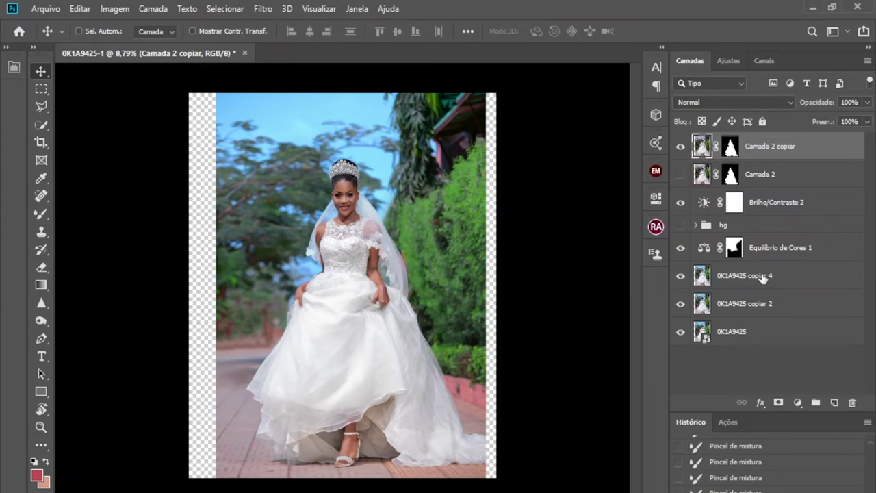
Stamp all visible layers into a new Camada 3 and start a Polygonal Lasso outline on the left strip
key("ctrl+alt+shift+e")
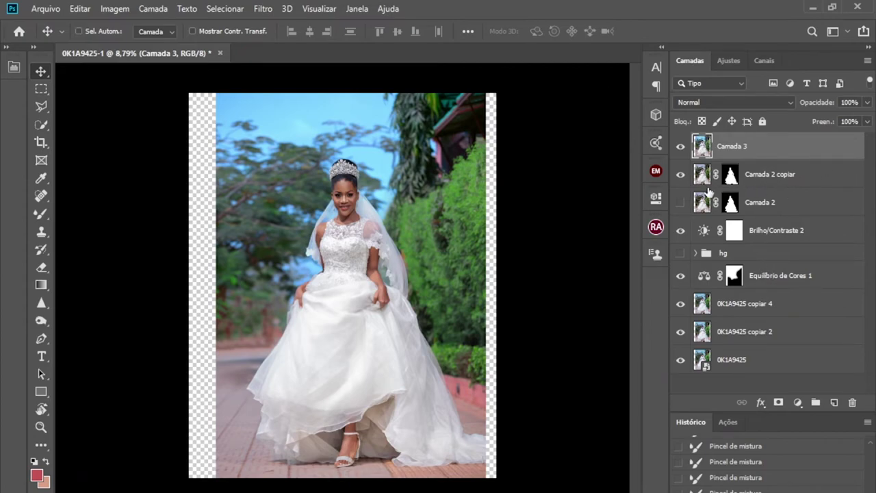
left_click(41, 107)
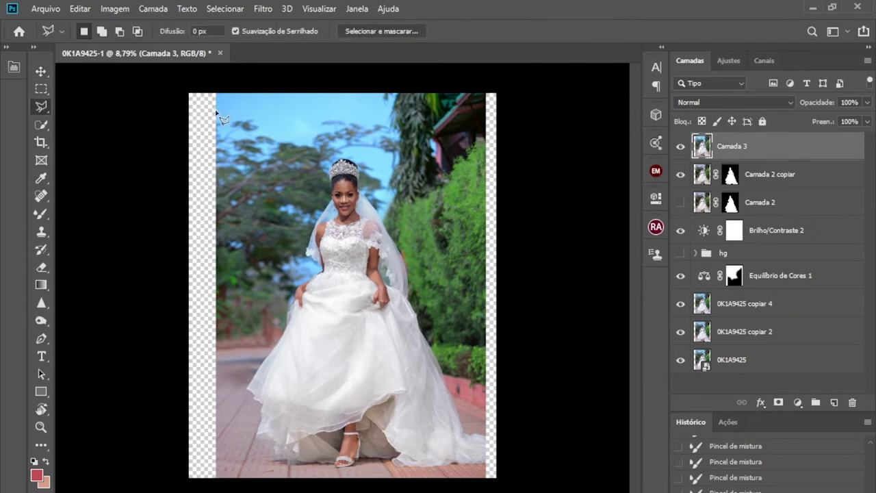
left_click(219, 109)
left_click(223, 84)
left_click(178, 89)
left_click(173, 490)
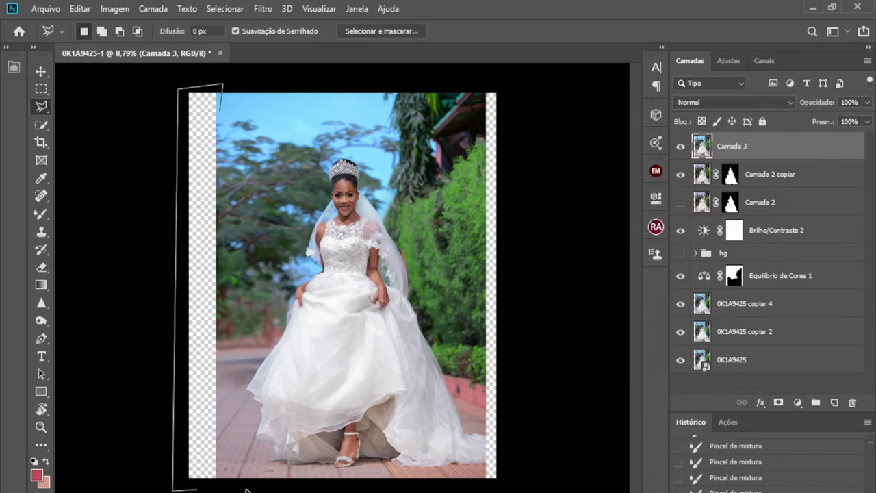
Complete one Polygonal Lasso selection enclosing both the left and right transparent strips
left_click(514, 483)
left_click(515, 89)
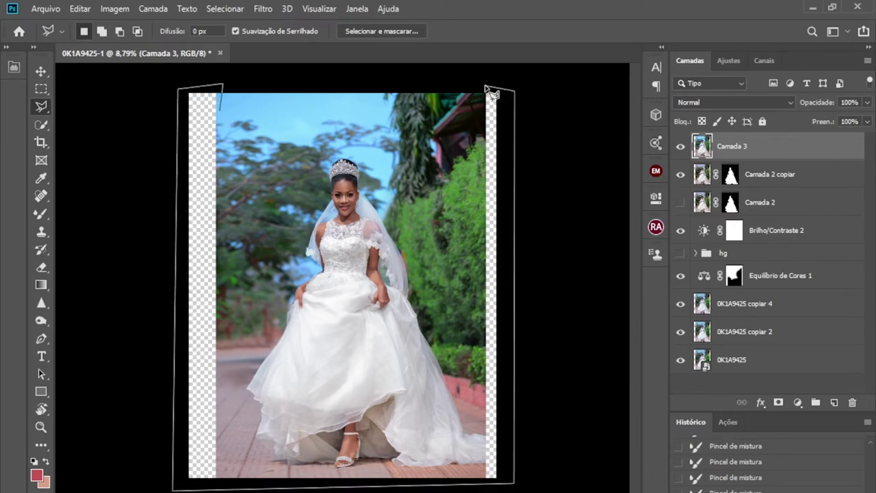
left_click(473, 78)
left_click(483, 136)
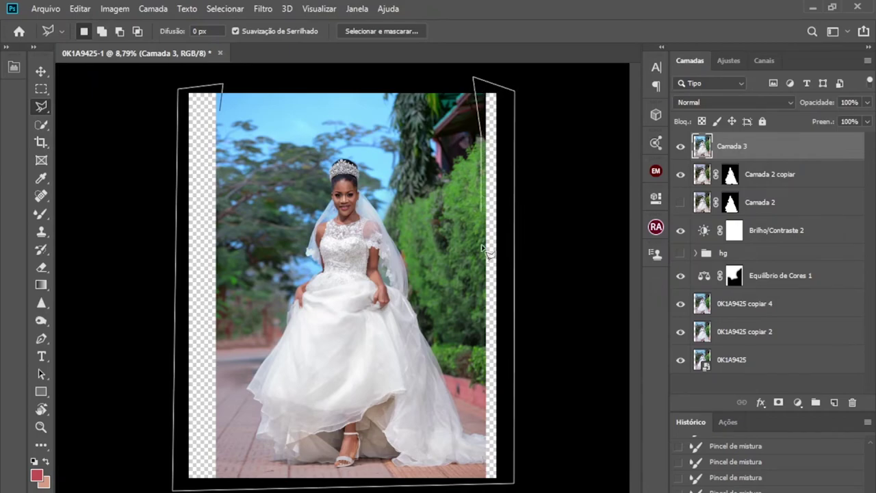
left_click(482, 487)
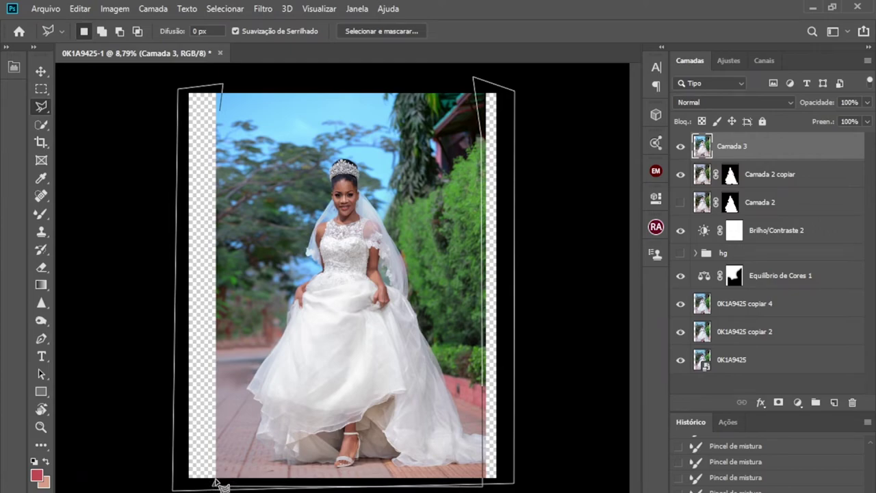
left_click(213, 481)
left_click(218, 108)
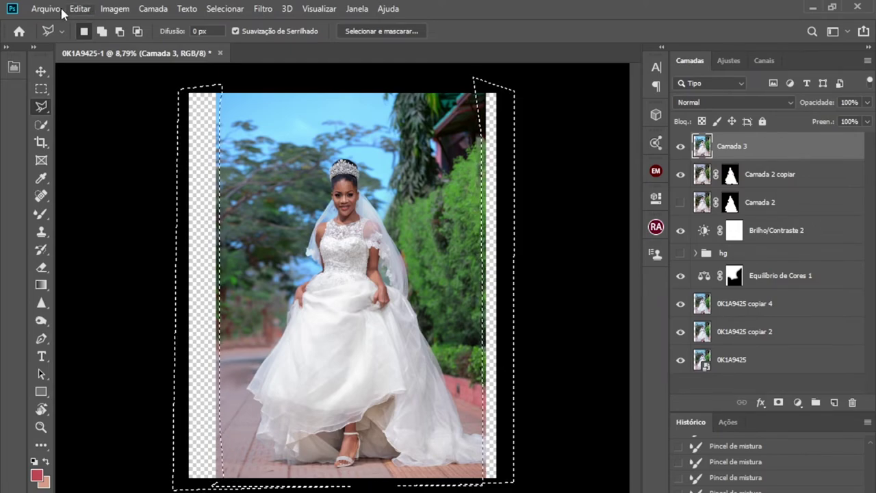
left_click(73, 11)
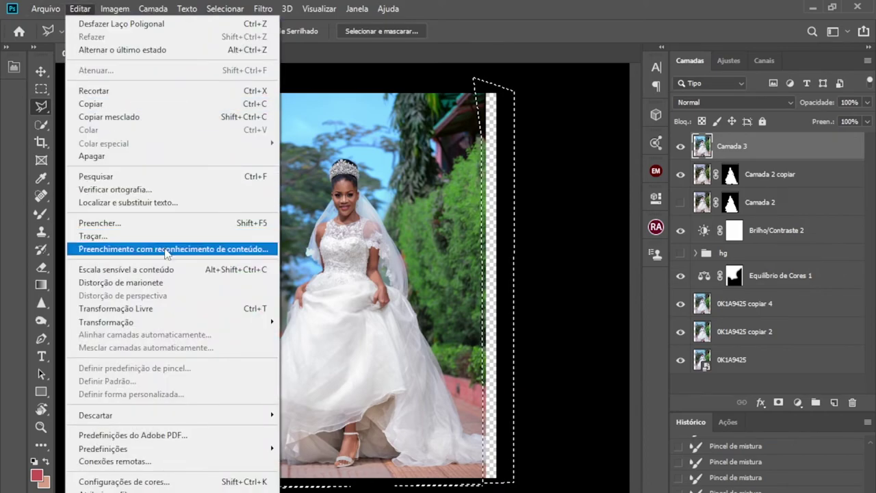
Content-Aware Fill both side strips onto a new layer, Camada 3 copiar, then deselect
left_click(165, 250)
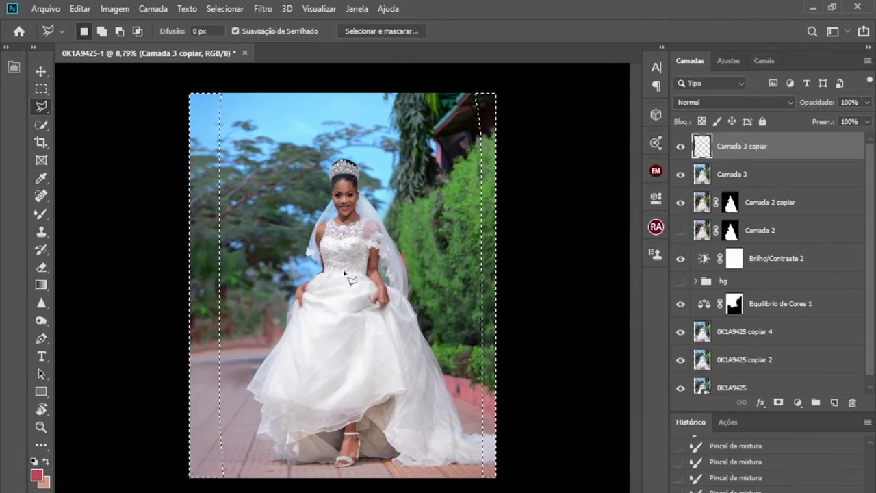
key("ctrl+d")
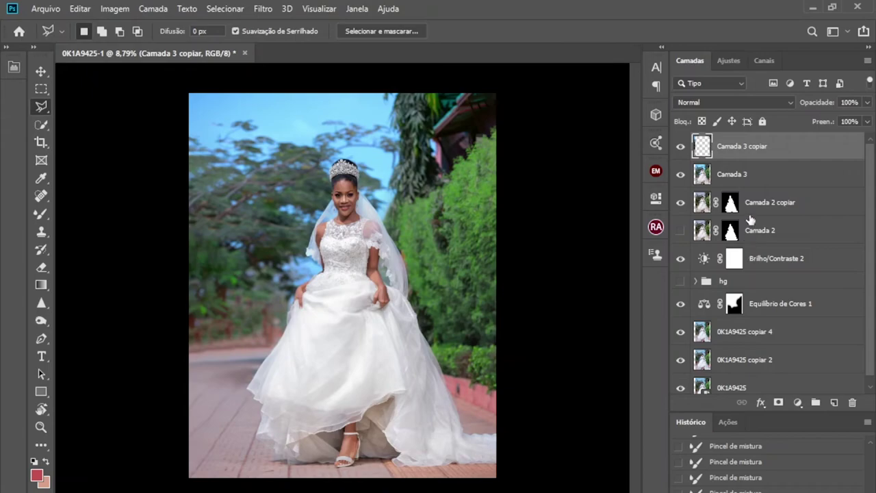
Merge Camada 3 with Camada 3 copiar and begin lassoing the top-right roof corner
left_click(732, 174, "shift")
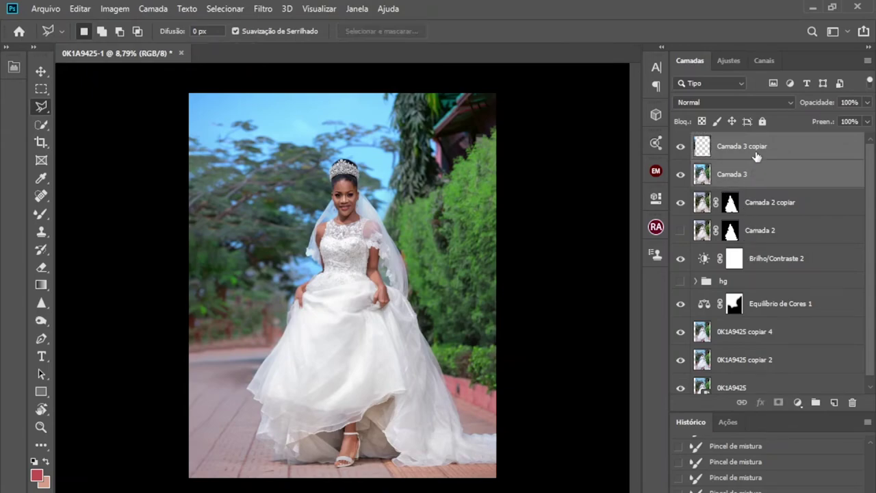
key("ctrl+e")
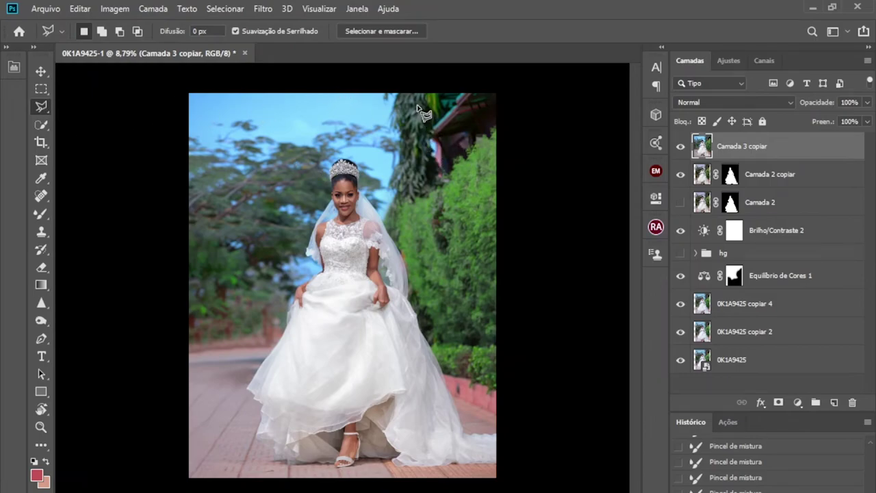
left_click(428, 81)
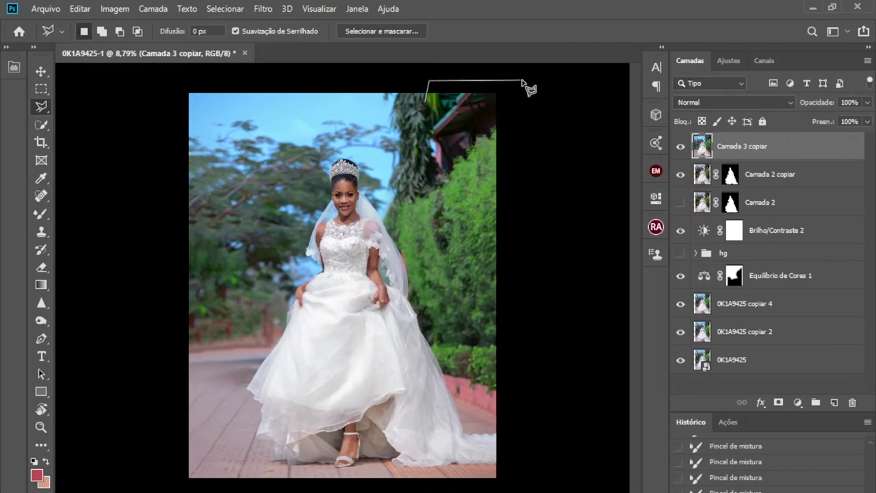
left_click(522, 81)
Finish a Polygonal Lasso selection around the roof and foliage above the hedge
left_click(514, 145)
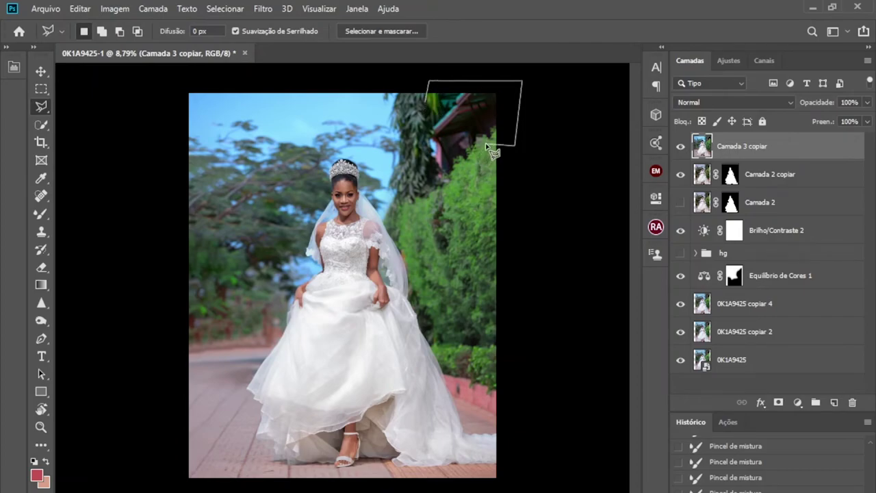
left_click_drag(495, 145, 446, 184)
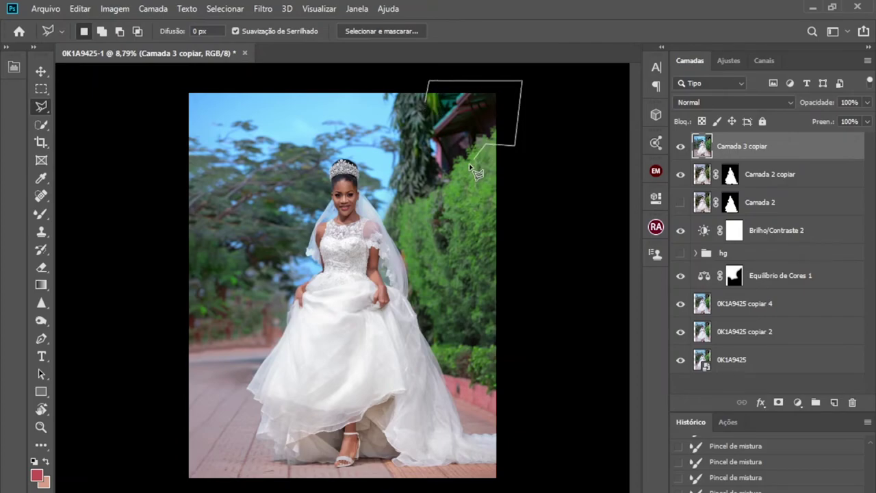
left_click(437, 194)
left_click(433, 128)
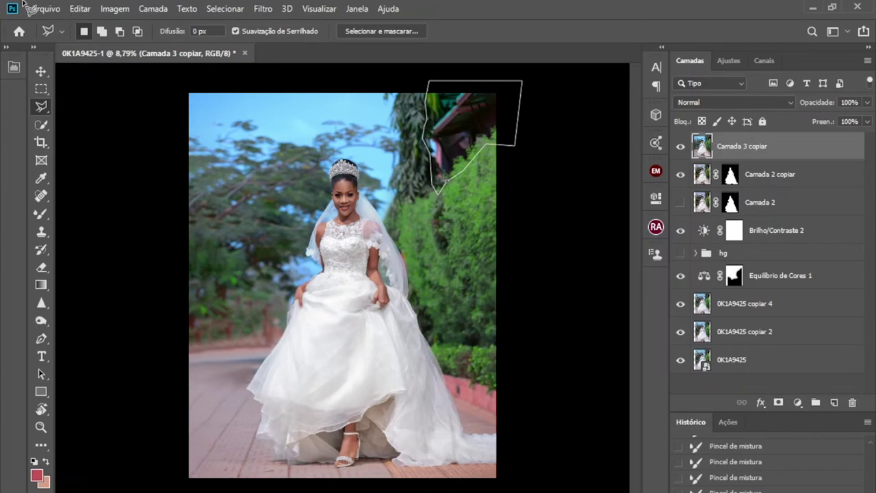
key("ctrl+d")
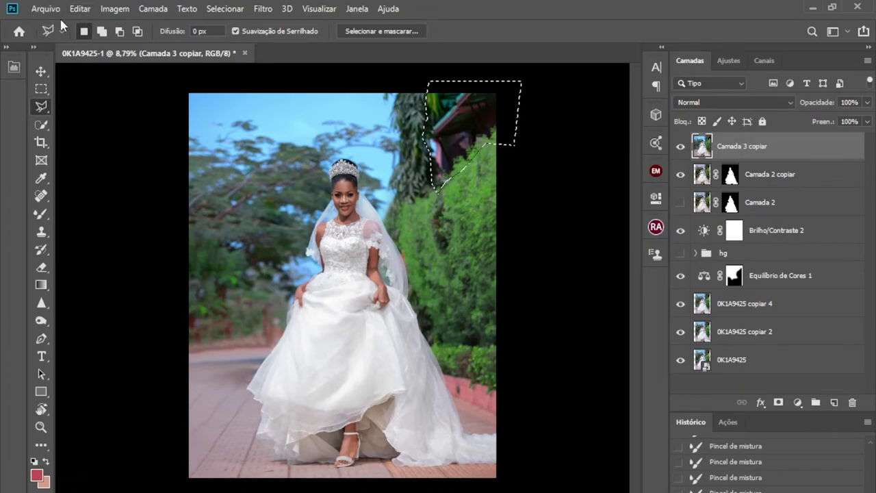
key("ctrl+z")
left_click(45, 8)
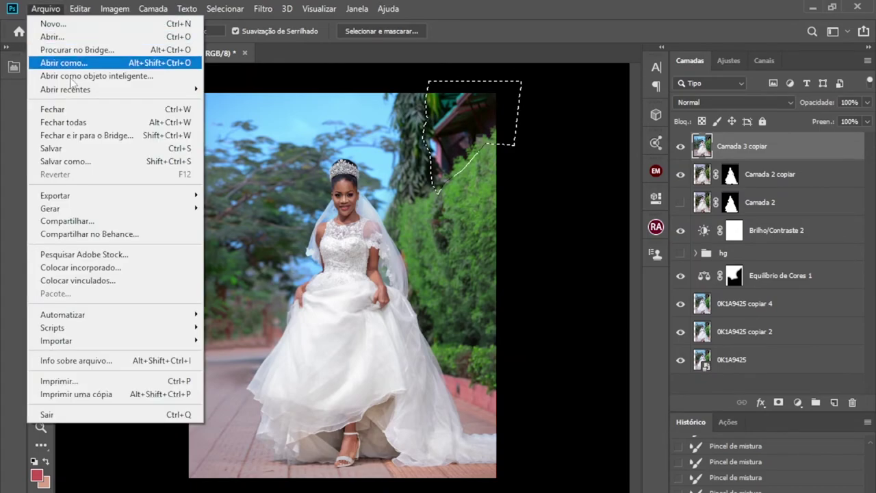
key("Escape")
Content-Aware Fill the selected roof corner with foliage, output to new layer Camada 3 copiar 2
left_click(80, 9)
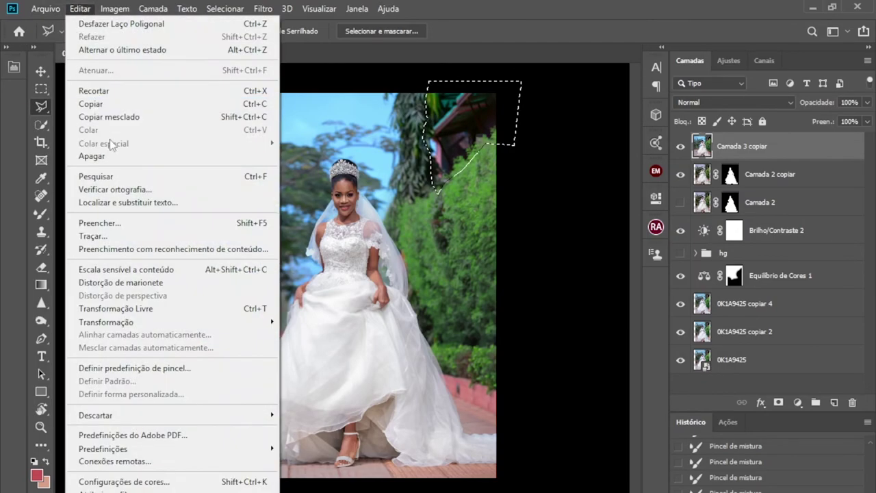
left_click(150, 250)
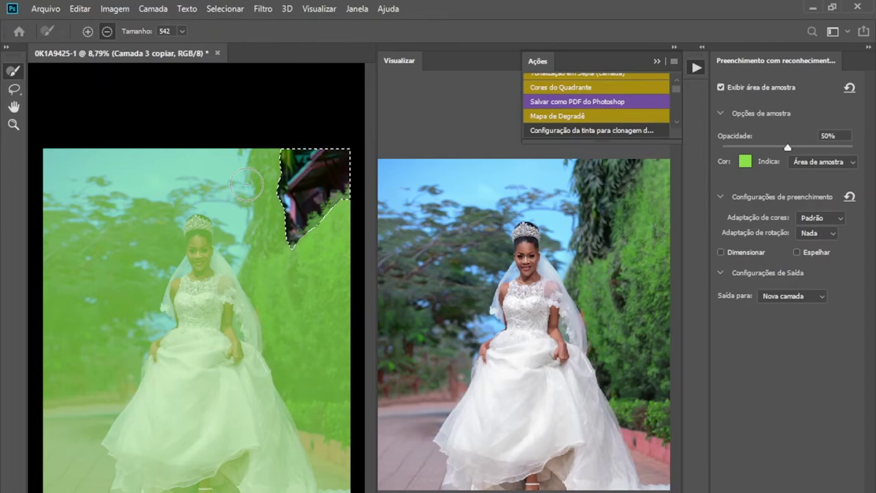
left_click(246, 184)
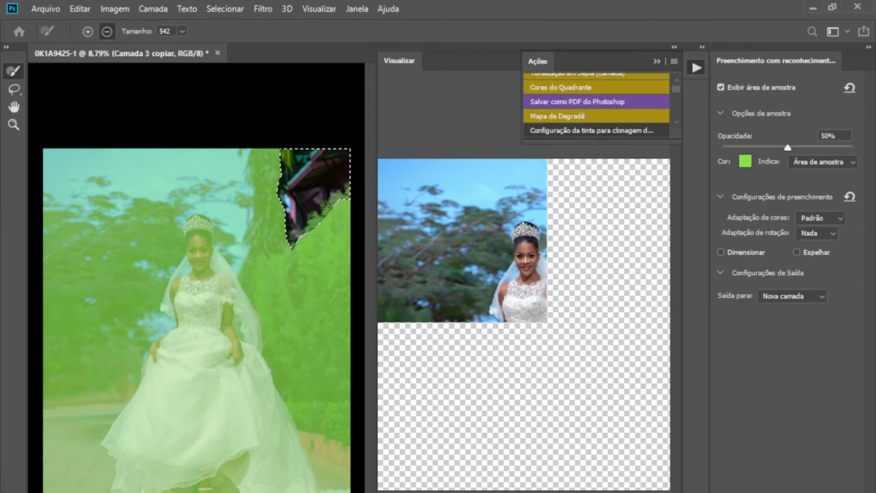
key("Return")
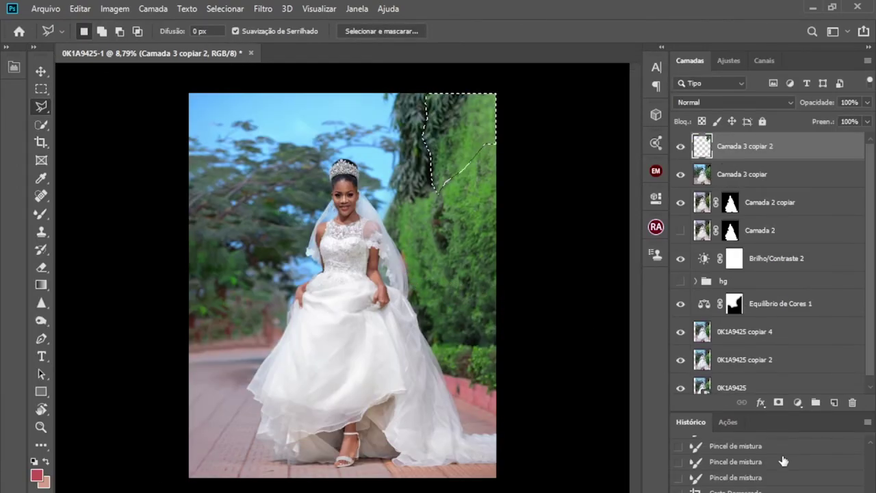
Deselect and merge the foliage patch layer into Camada 3 copiar
key("ctrl+d")
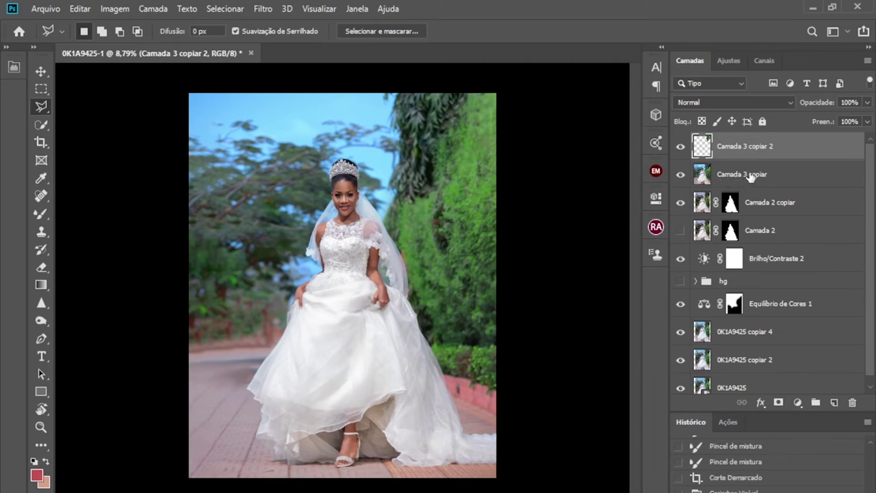
left_click(719, 183, "shift")
key("ctrl+e")
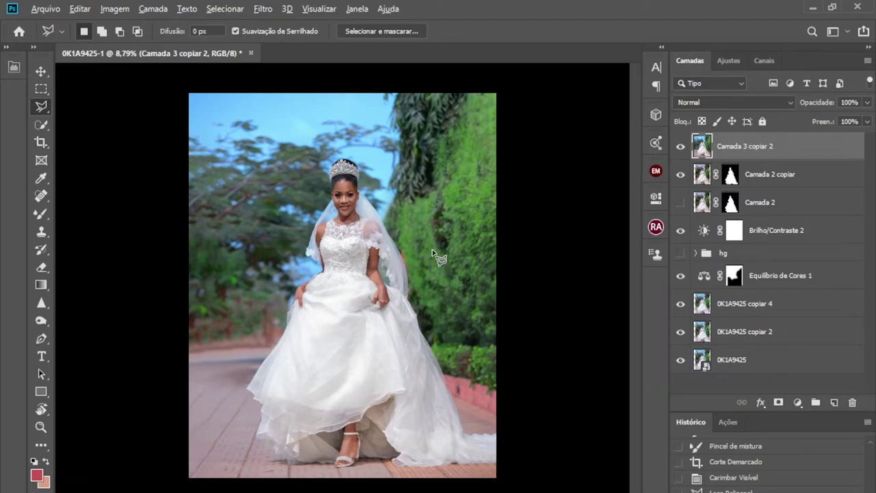
Choose Selective Color from the Adjustments panel
scroll(439, 258, "down", 1)
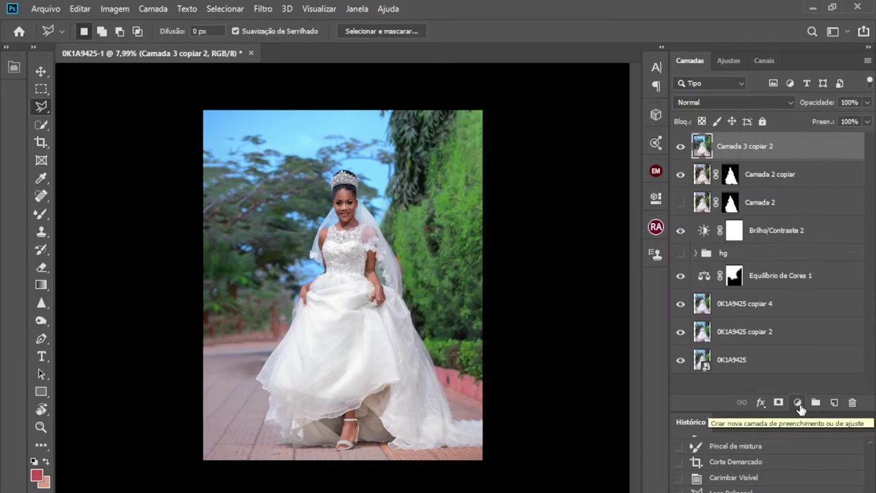
left_click(798, 404)
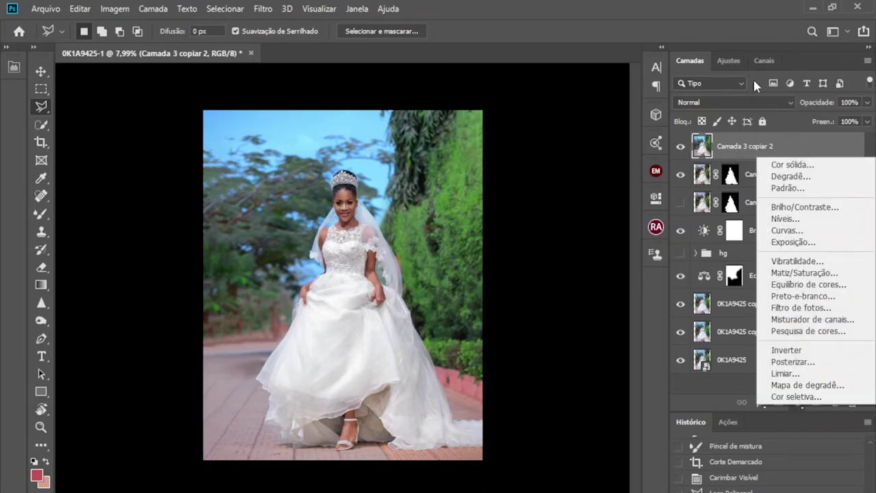
left_click(726, 62)
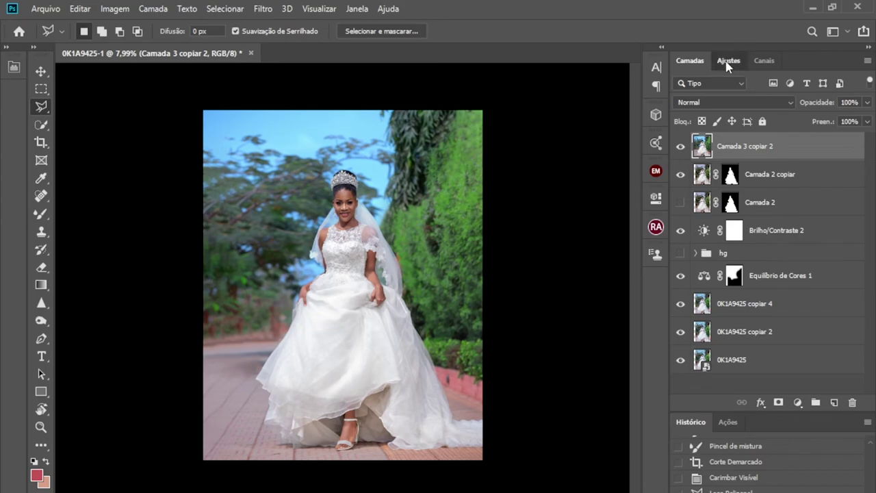
left_click(728, 60)
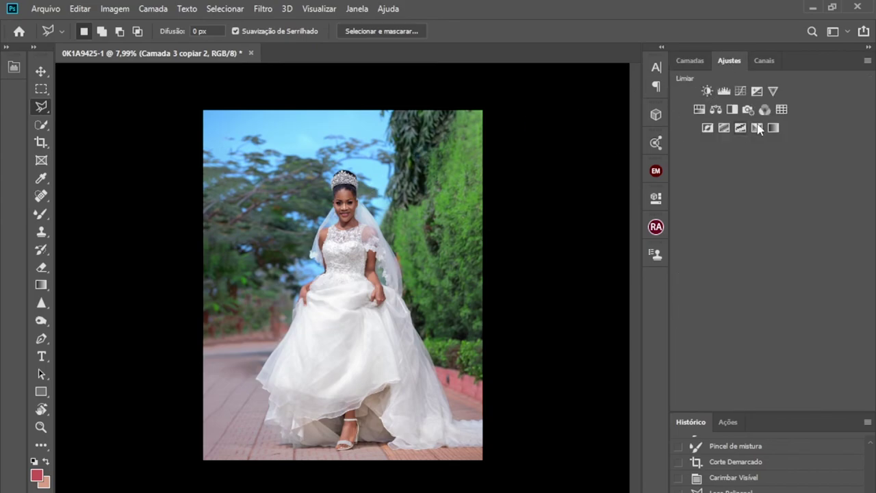
left_click(656, 197)
Add the Selective Color layer and choose the Cyans colour range in its settings
left_click(757, 127)
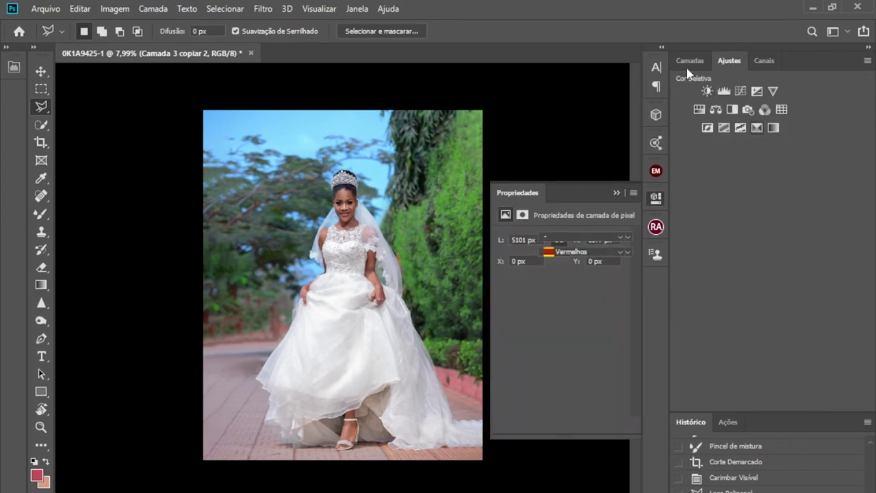
left_click(690, 60)
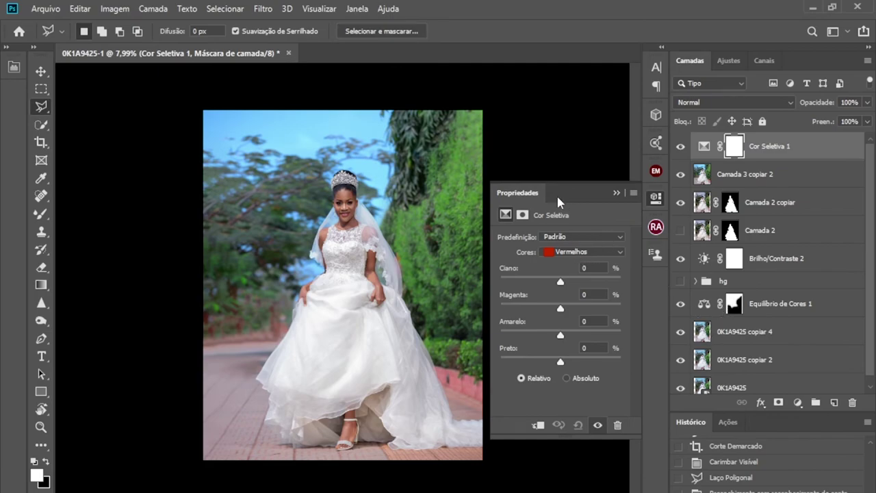
left_click(616, 254)
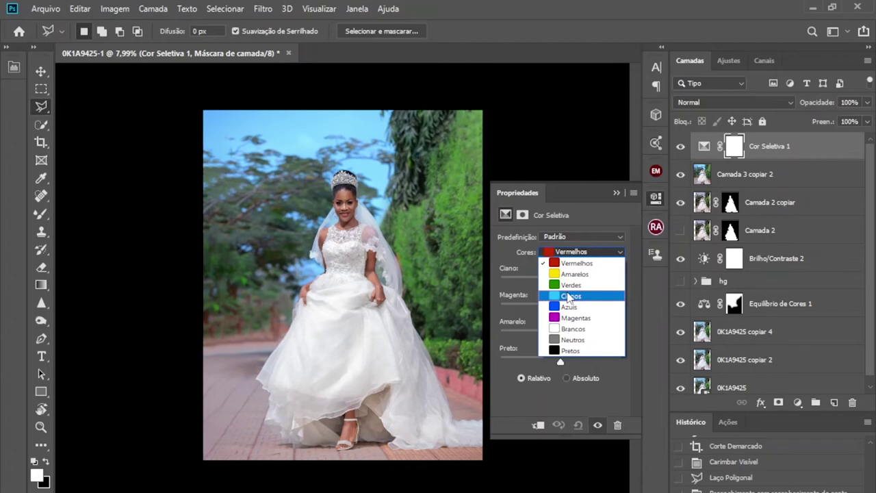
left_click(568, 296)
Shift the cyan tones to +35 cyan, −19 magenta, +36 yellow and −34 black
mouse_move(563, 280)
left_mouse_down()
mouse_move(641, 282)
mouse_move(554, 282)
mouse_move(530, 307)
mouse_move(604, 336)
mouse_move(502, 332)
mouse_move(600, 337)
mouse_move(583, 335)
mouse_move(610, 361)
mouse_move(518, 362)
mouse_move(564, 359)
mouse_move(542, 362)
left_mouse_up()
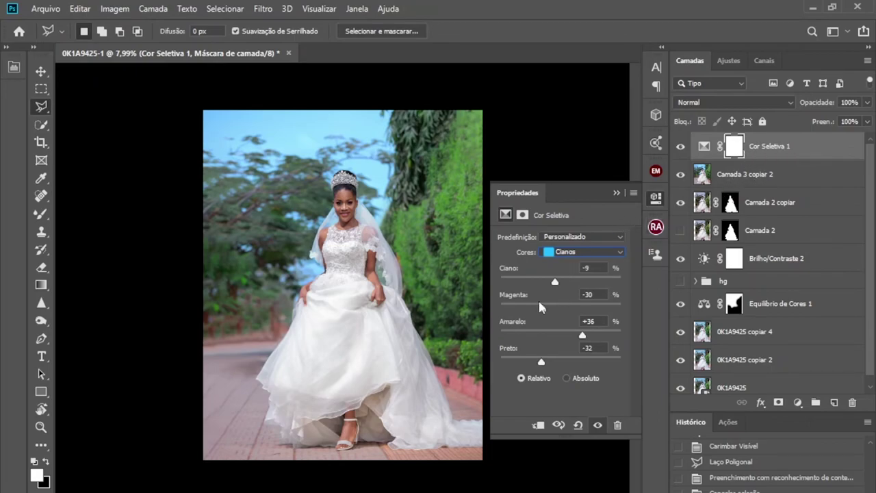
mouse_move(543, 306)
left_mouse_down()
mouse_move(580, 308)
mouse_move(550, 310)
left_mouse_up()
left_click_drag(554, 282, 566, 281)
left_click_drag(550, 310, 518, 310)
mouse_move(541, 361)
left_mouse_down()
mouse_move(556, 362)
mouse_move(540, 361)
left_mouse_up()
left_click_drag(570, 282, 583, 282)
left_click_drag(517, 309, 550, 314)
Close Properties and toggle Cor Seletiva 1's visibility to compare before and after
left_click(616, 194)
left_click(680, 148)
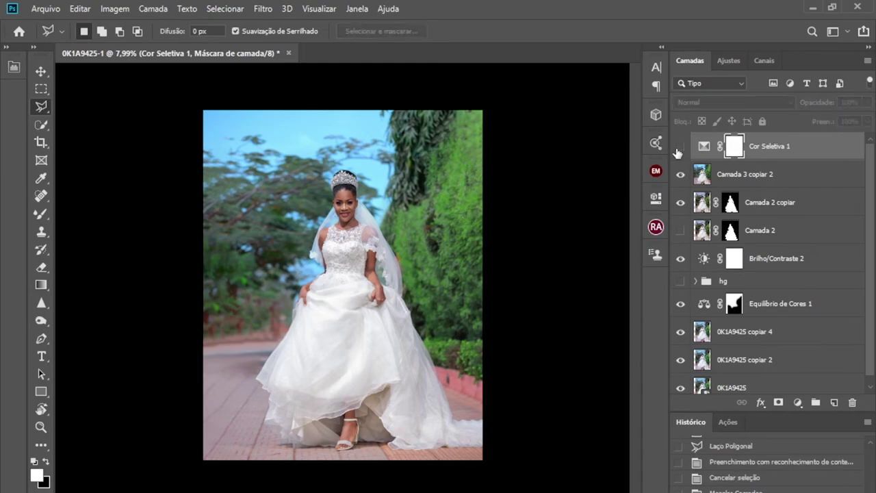
left_click(679, 148)
left_click(679, 147)
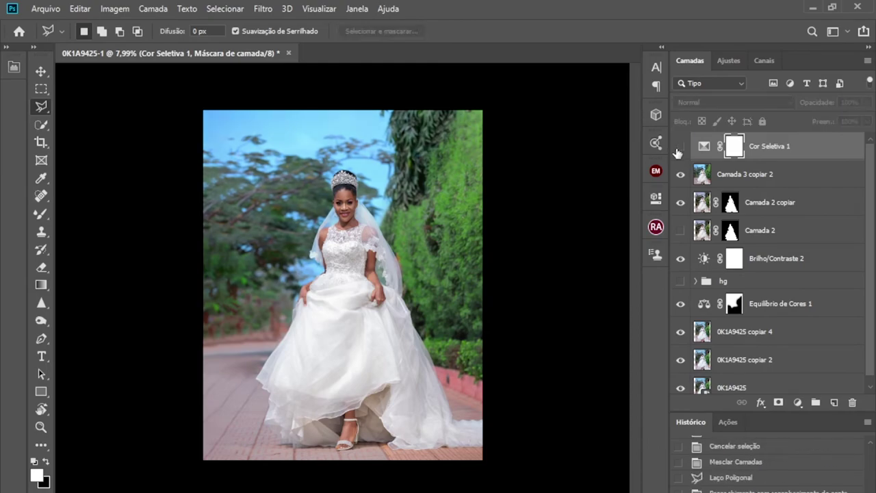
left_click(680, 147)
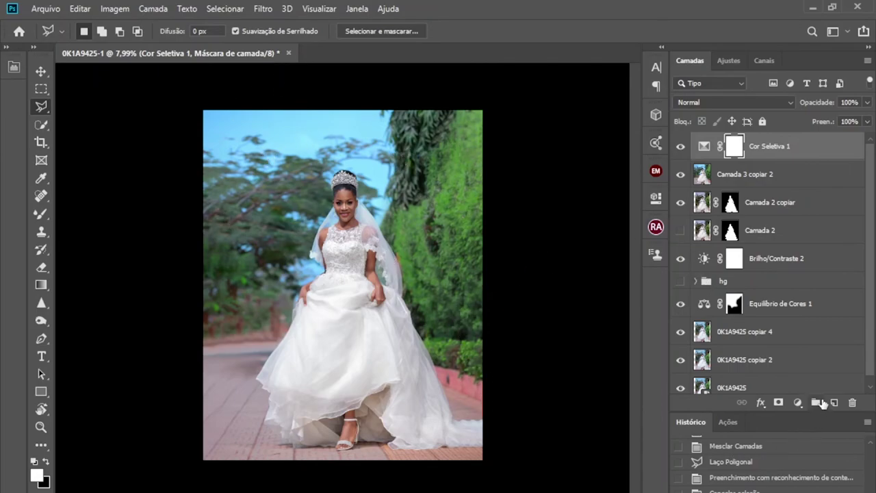
Add Curvas 1 with a midtone point pulled down and the black endpoint raised to lift shadows
left_click(729, 61)
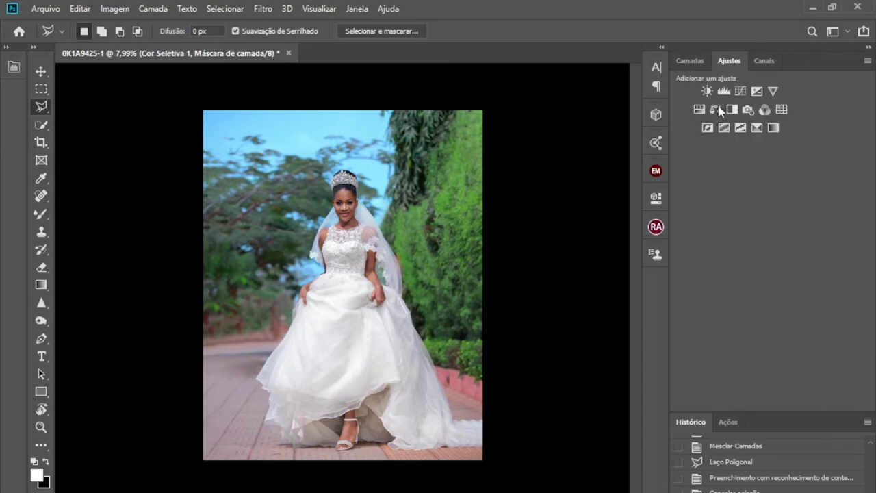
left_click(741, 91)
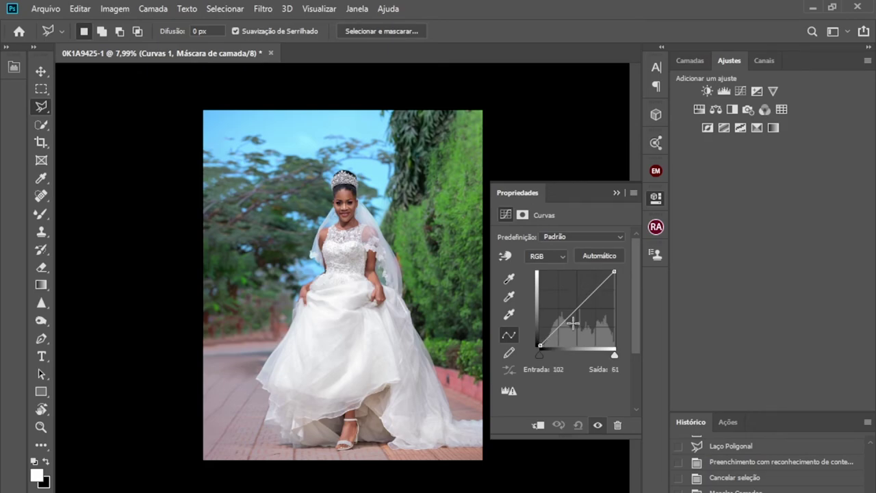
left_click_drag(579, 309, 579, 311)
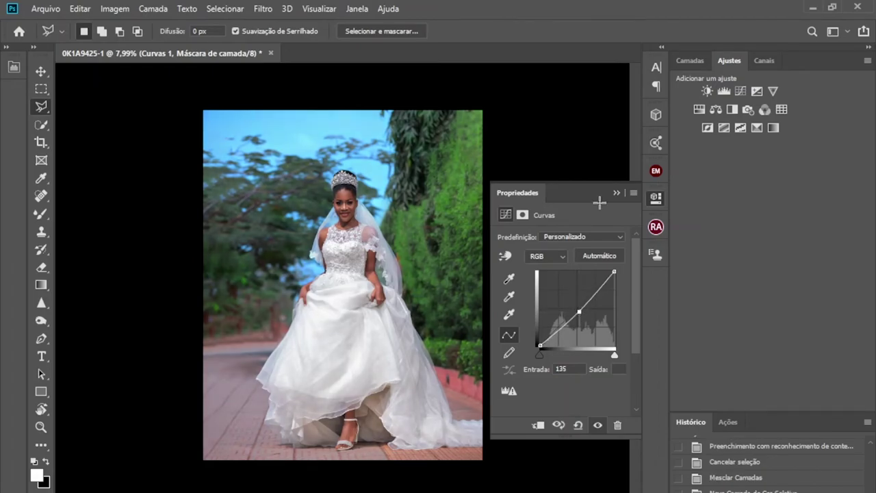
left_click_drag(541, 346, 538, 342)
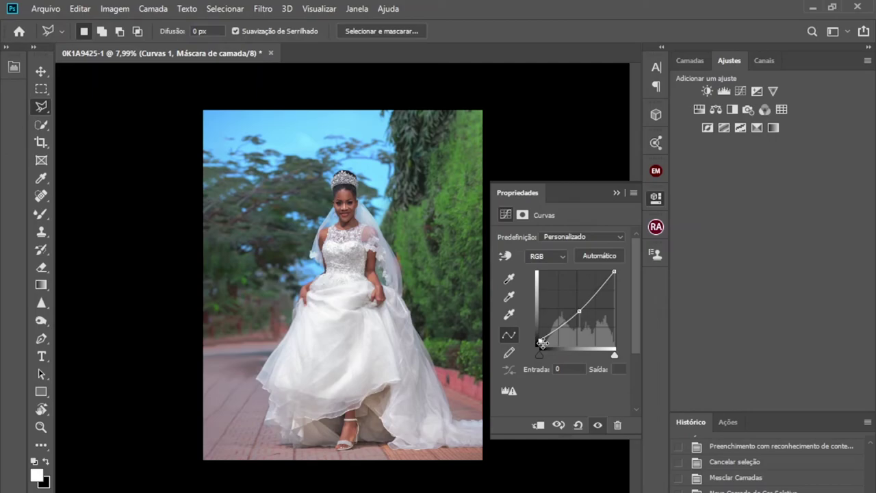
left_click_drag(540, 340, 539, 343)
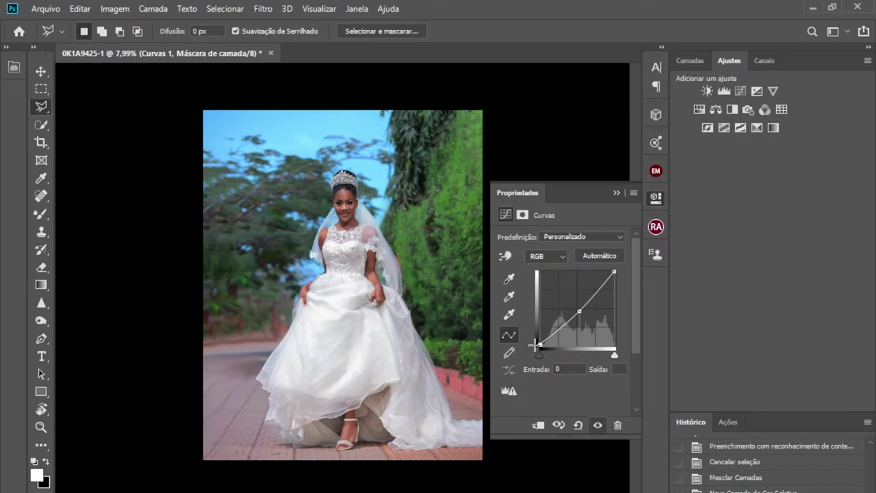
left_click_drag(533, 343, 533, 340)
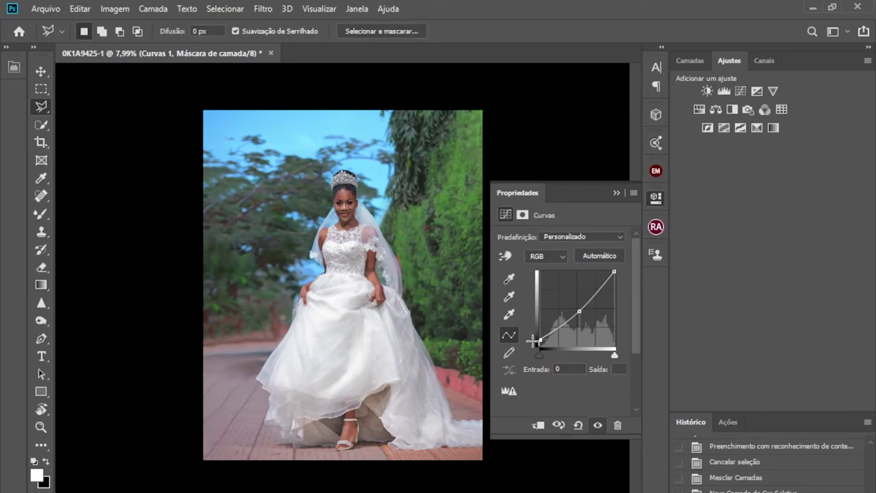
left_click(617, 194)
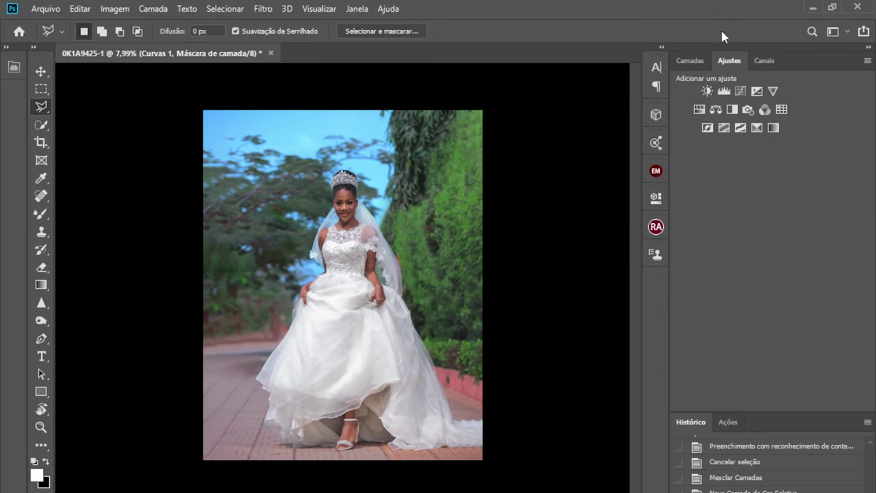
left_click(690, 60)
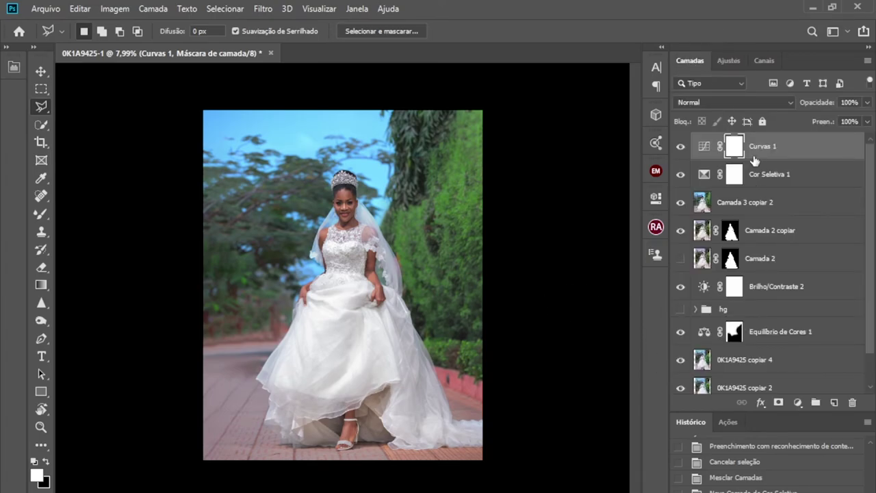
Test-invert the Curvas 1 mask twice, then size up an eraser brush on it
key("ctrl+i")
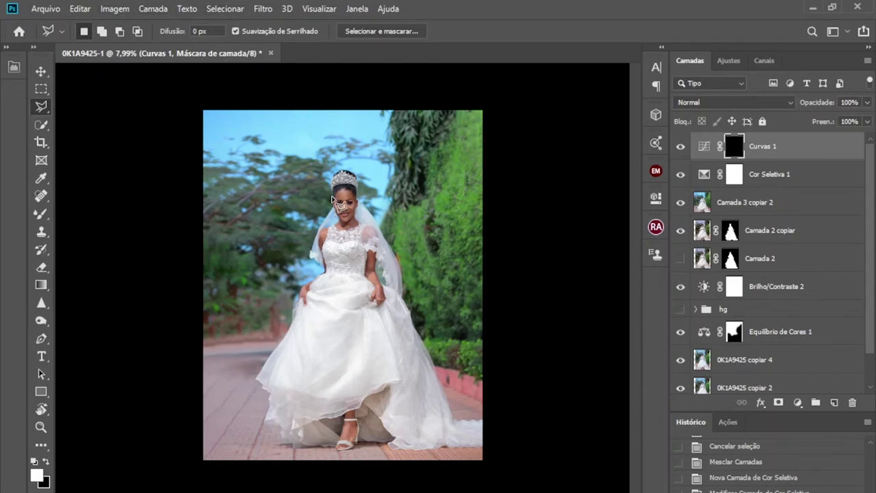
key("ctrl+i")
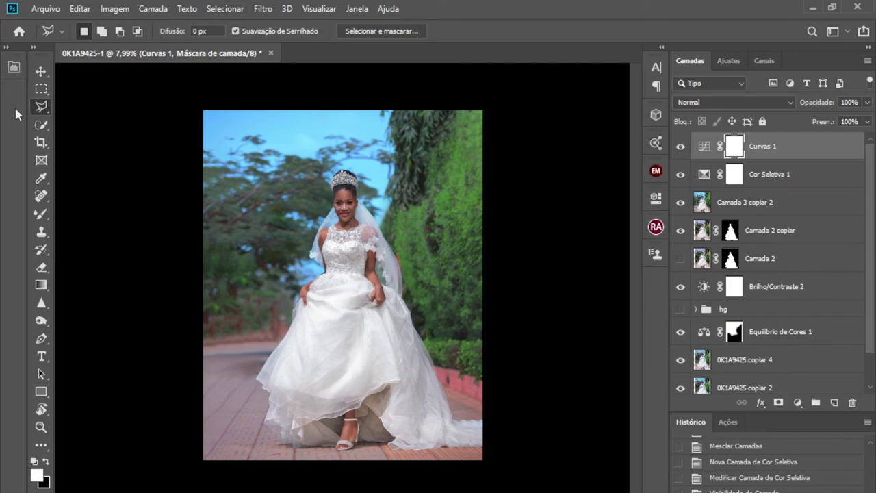
left_click(42, 269)
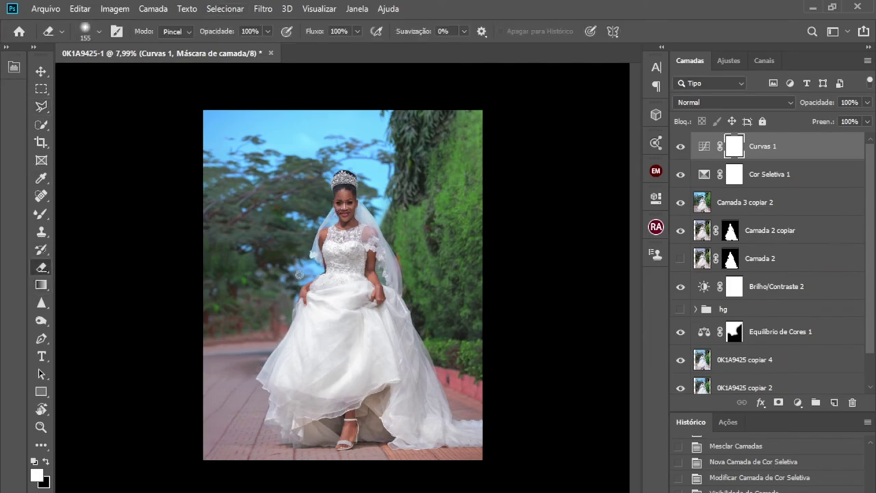
scroll(316, 237, "up", 1)
left_click_drag(327, 234, 392, 219)
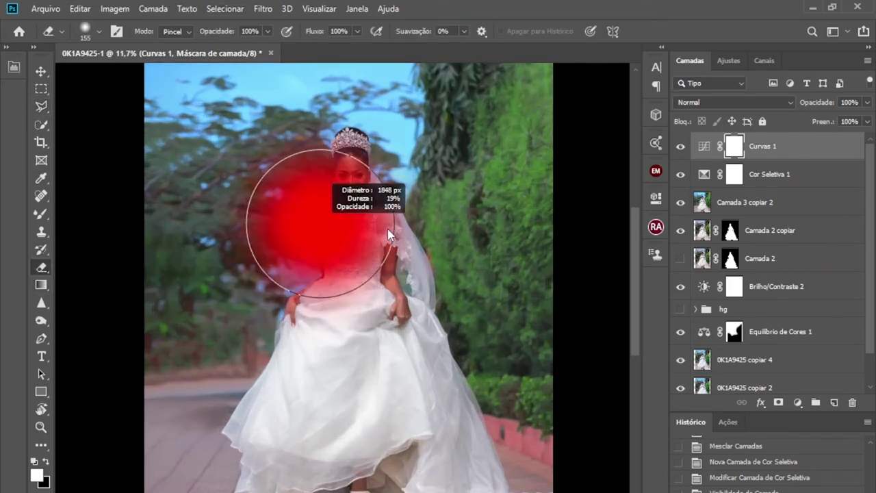
left_click_drag(328, 233, 342, 240)
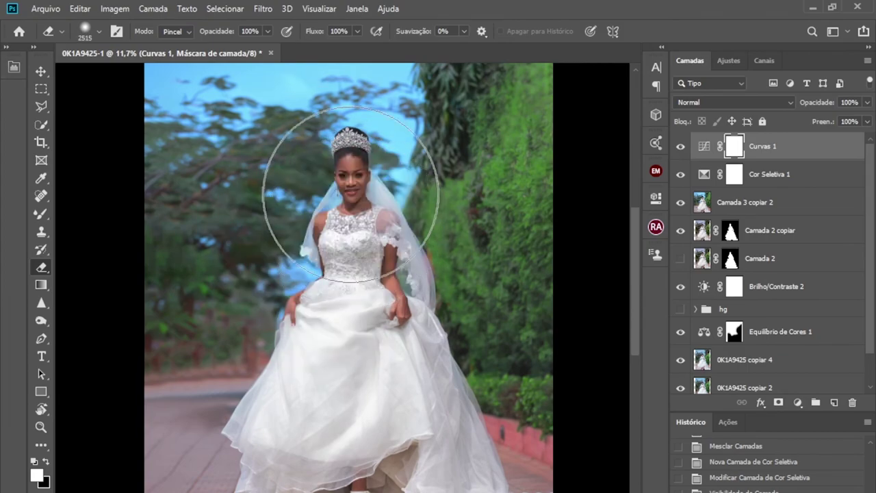
left_click(343, 248)
Swap colours and paint the bride's upper body black on the Curvas 1 mask
key("x")
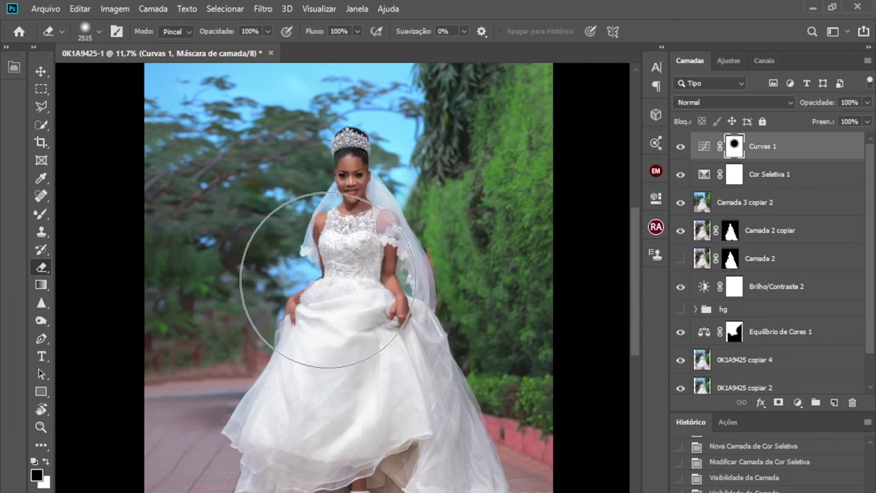
left_click_drag(328, 280, 350, 280)
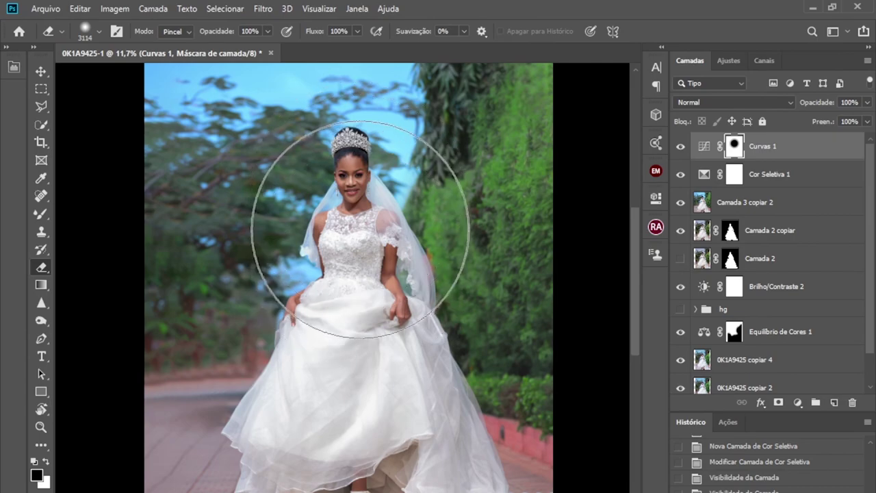
left_click(356, 293)
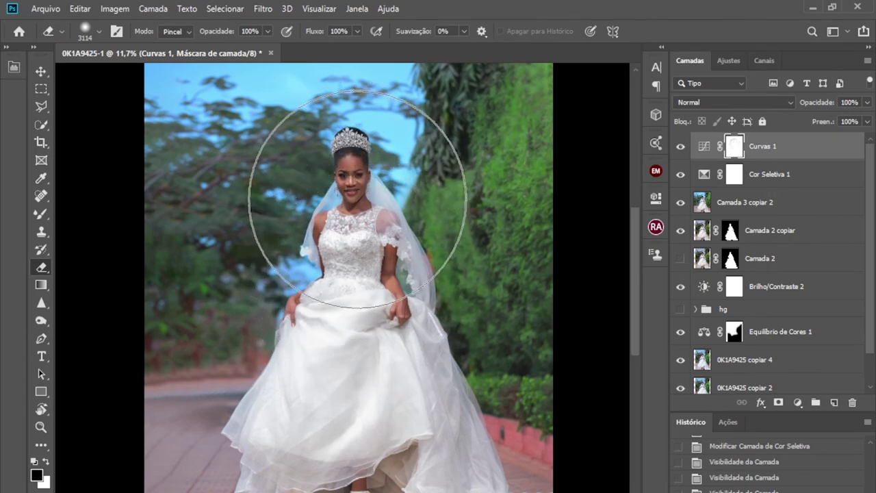
left_click(341, 251)
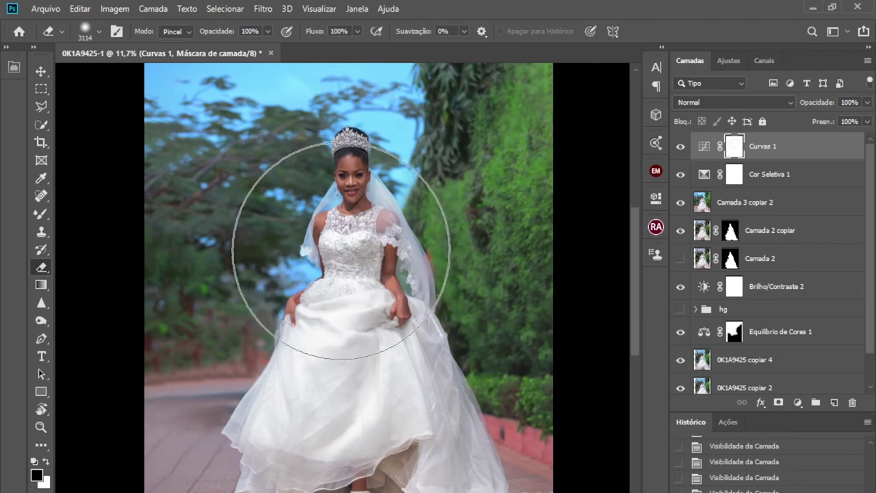
key("x")
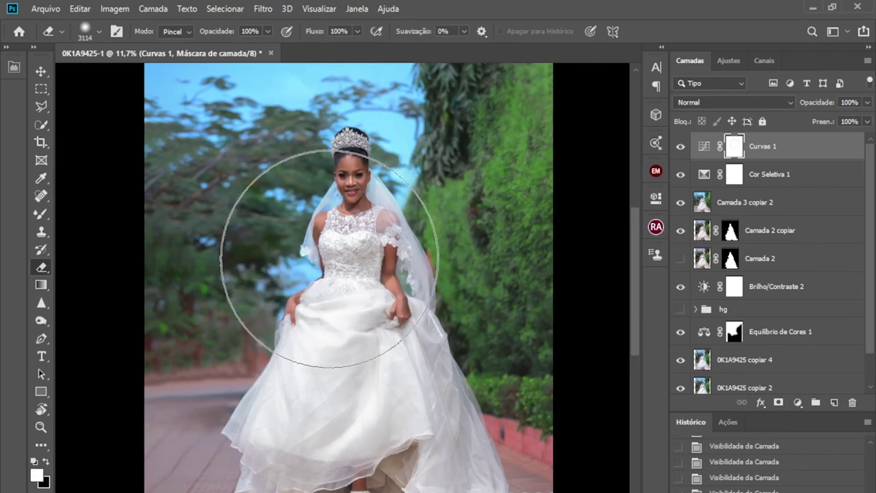
left_click_drag(328, 258, 336, 278)
Resize the brush and paint the bride's dress out of the Curvas 1 mask
scroll(336, 277, "down", 1)
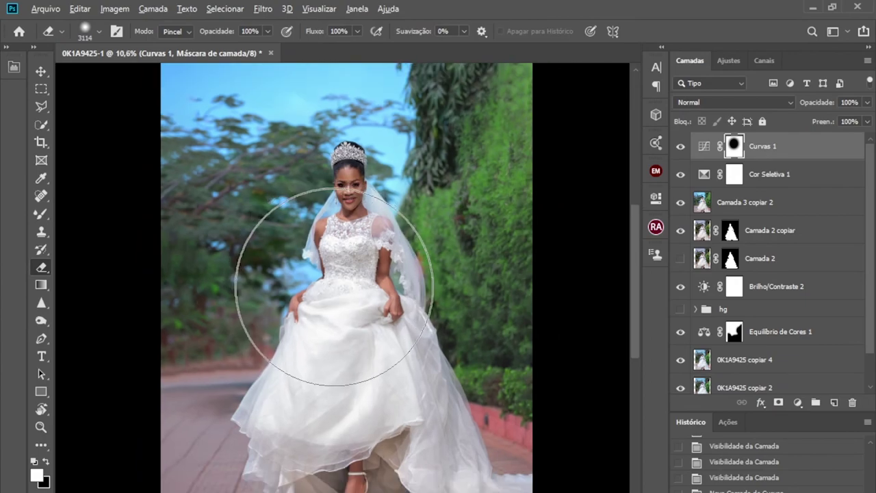
right_click(334, 287, "alt")
right_click(315, 183, "alt")
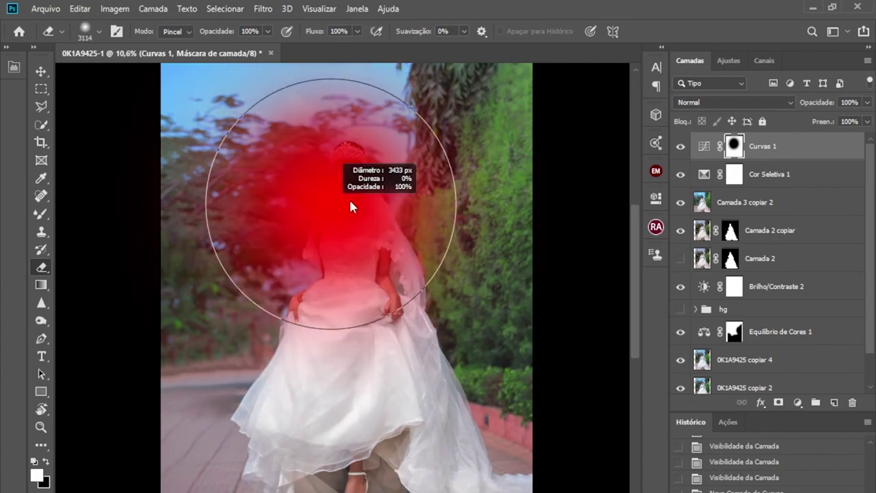
right_click(361, 207, "alt")
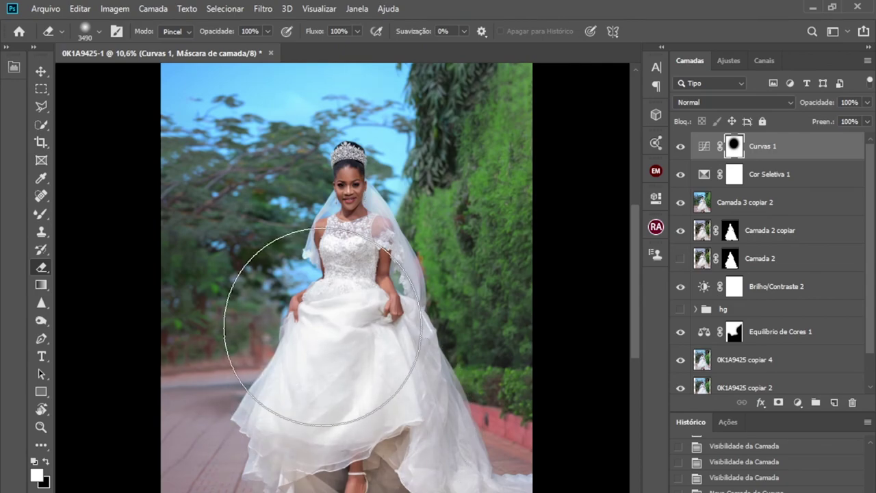
left_click_drag(389, 433, 313, 343)
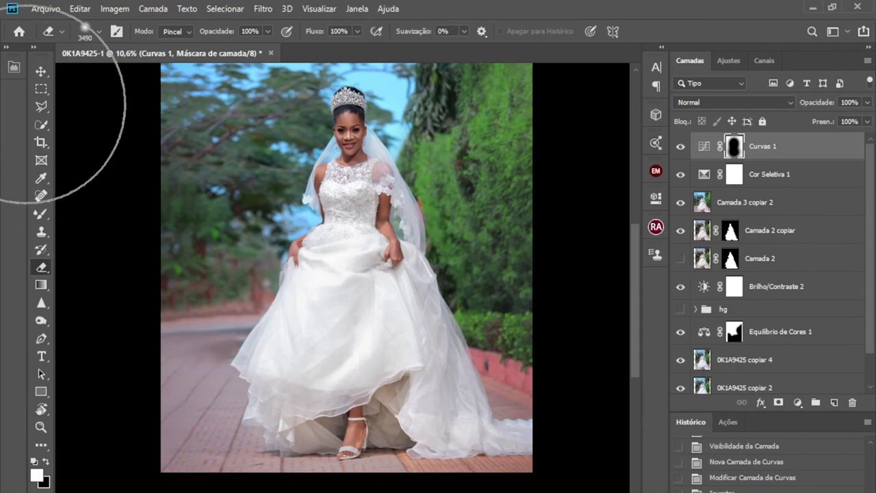
left_click(41, 72)
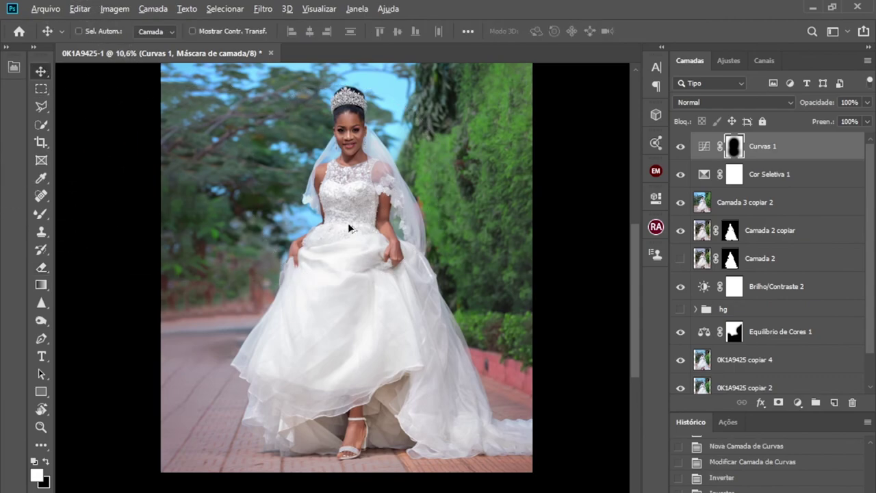
Toggle Curvas 1 off and on to compare, then zoom out to the whole photo
scroll(346, 230, "down", 1)
scroll(337, 260, "up", 1)
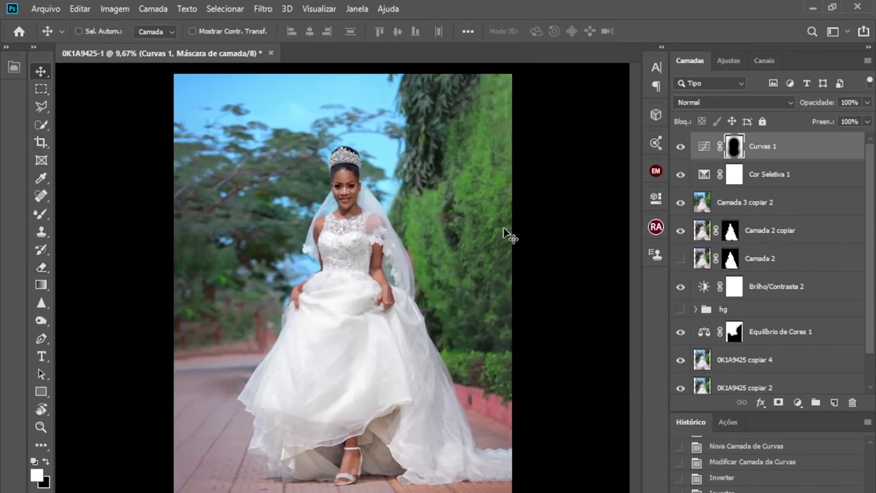
left_click(681, 147)
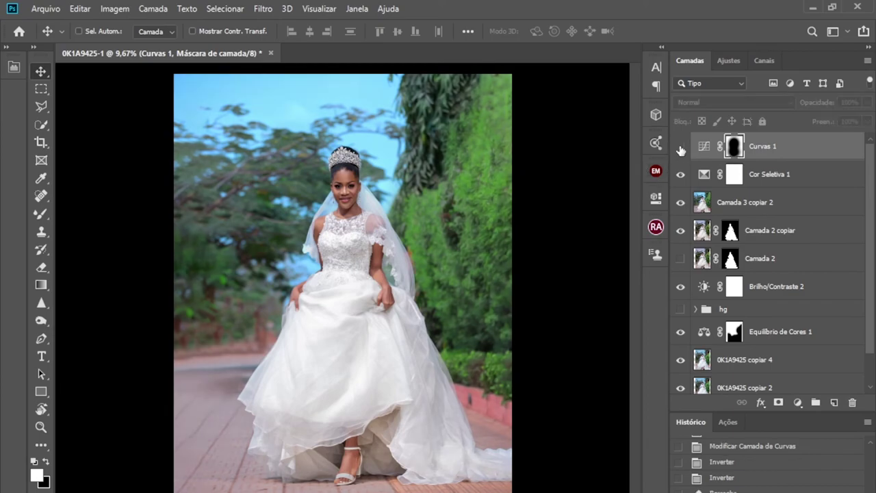
left_click(680, 148)
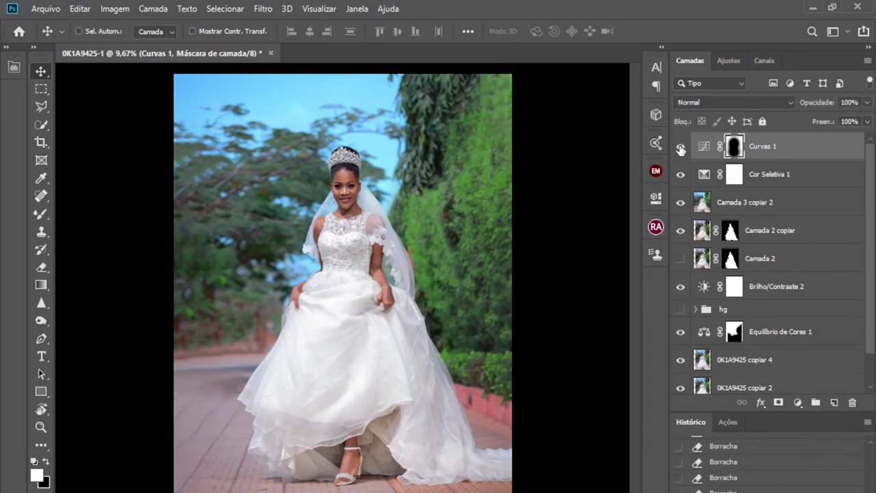
left_click(680, 148)
key("ctrl+minus")
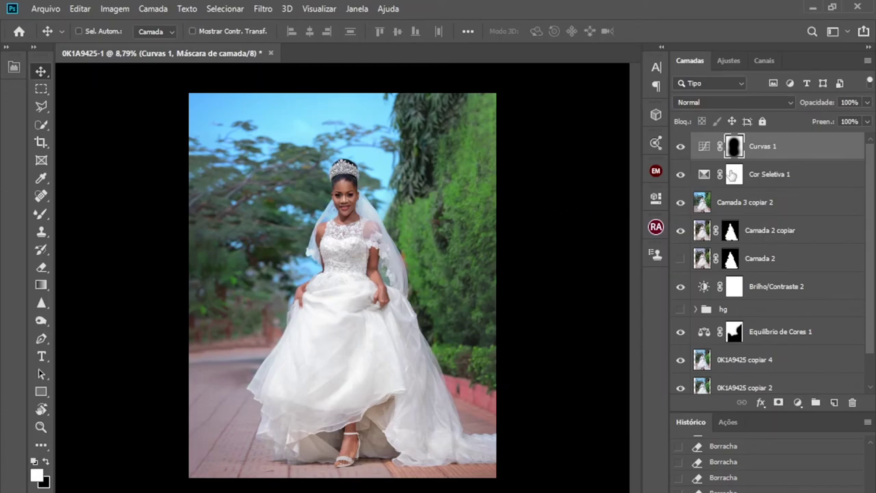
Stamp all visible edits into a new Camada 3 and bring up its Layer Style dialog
key("ctrl")
key("ctrl+alt+shift+e")
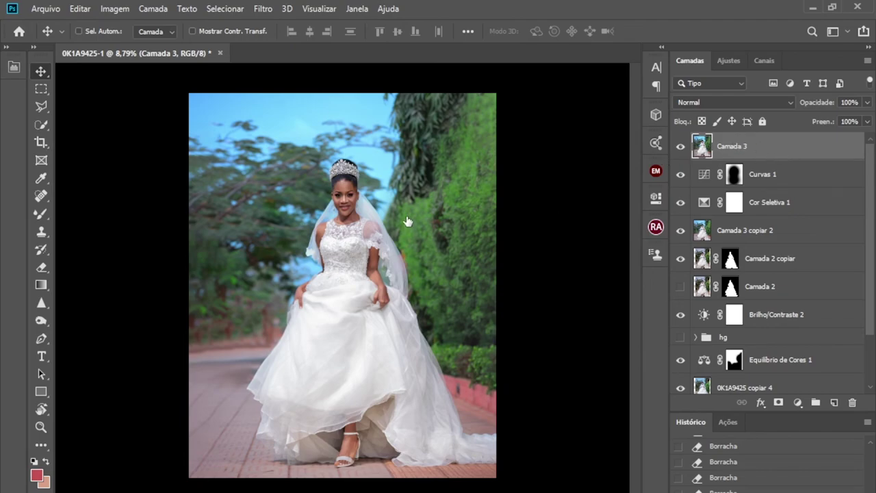
key("ctrl+alt+b")
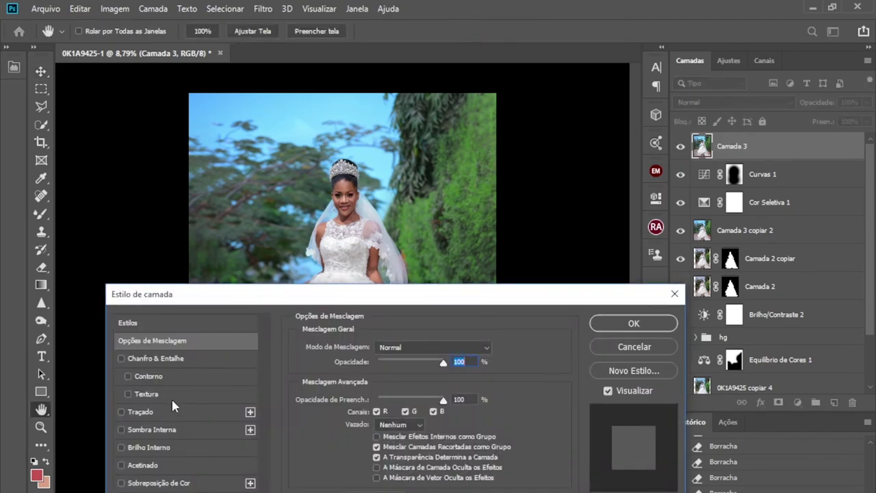
Give Camada 3 a 57 px white inside stroke (Traçado) border
left_click(190, 412)
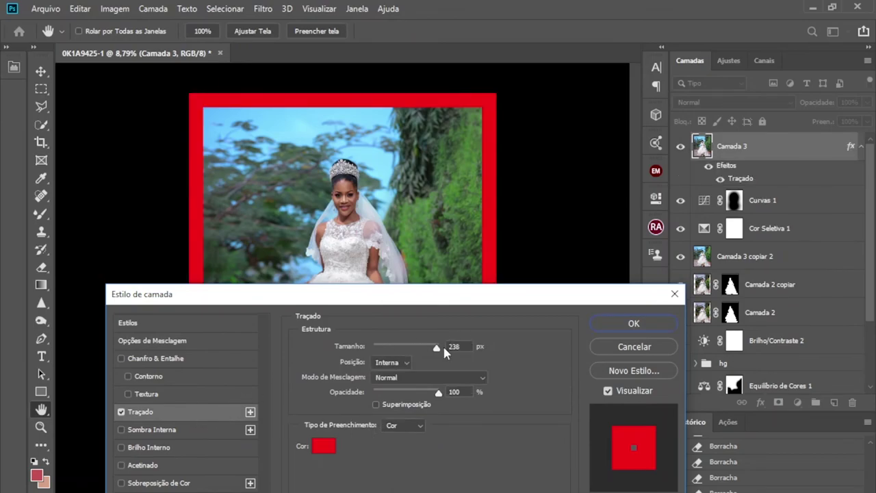
left_click_drag(439, 350, 389, 349)
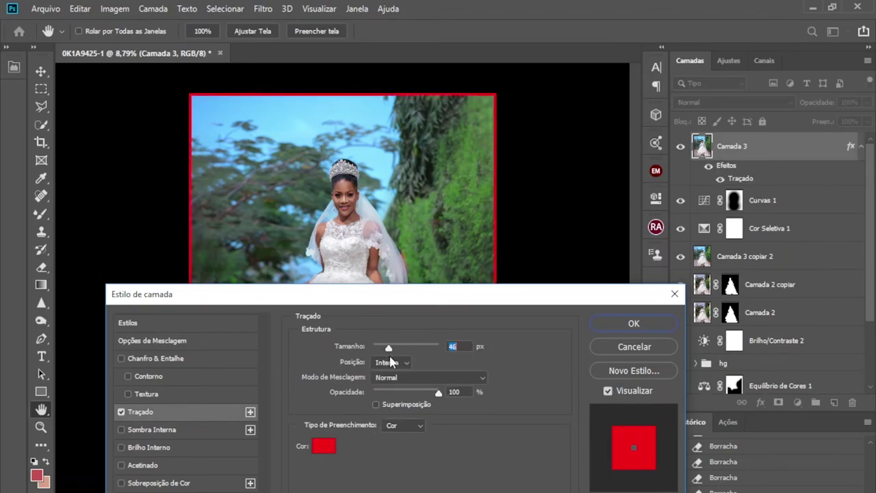
left_click(324, 446)
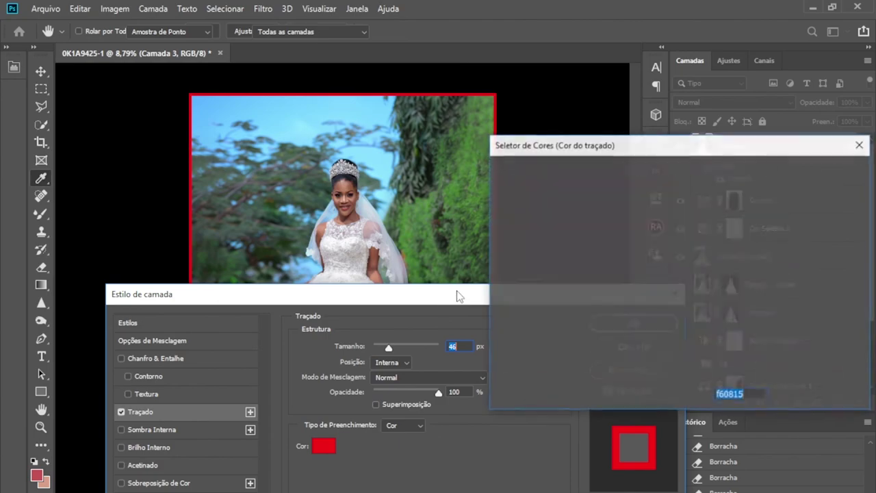
left_click_drag(554, 209, 491, 170)
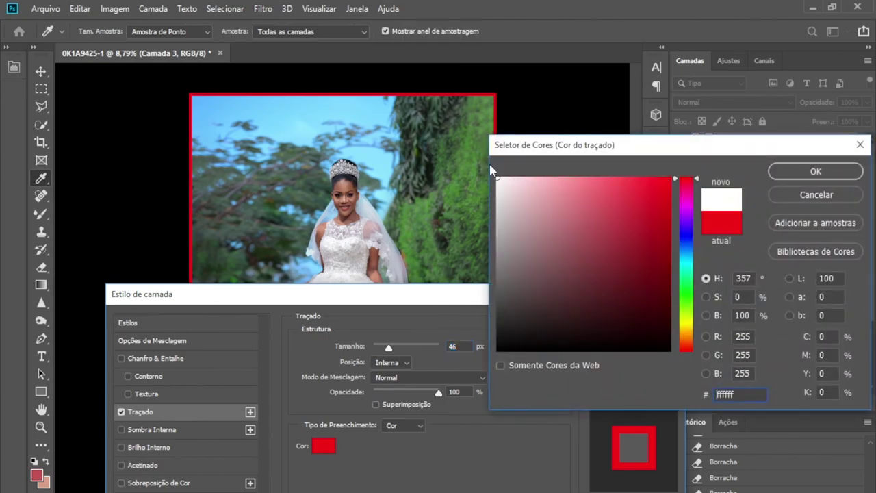
left_click(785, 176)
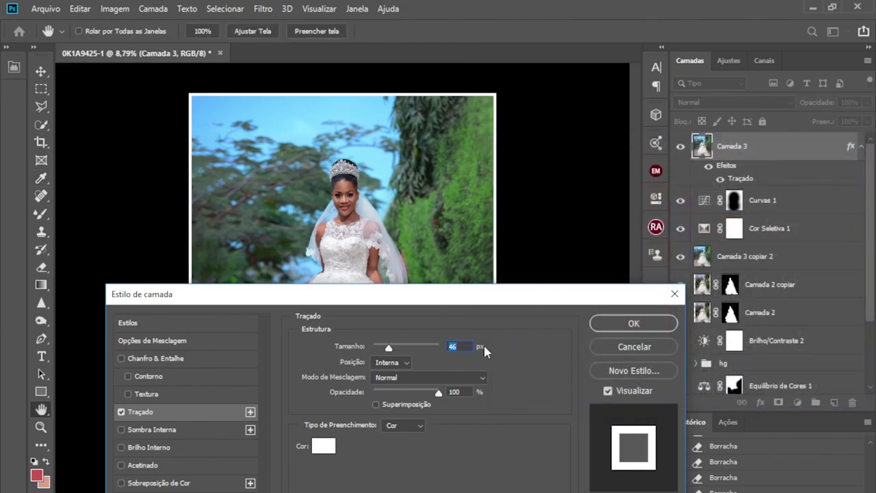
left_click_drag(389, 348, 393, 349)
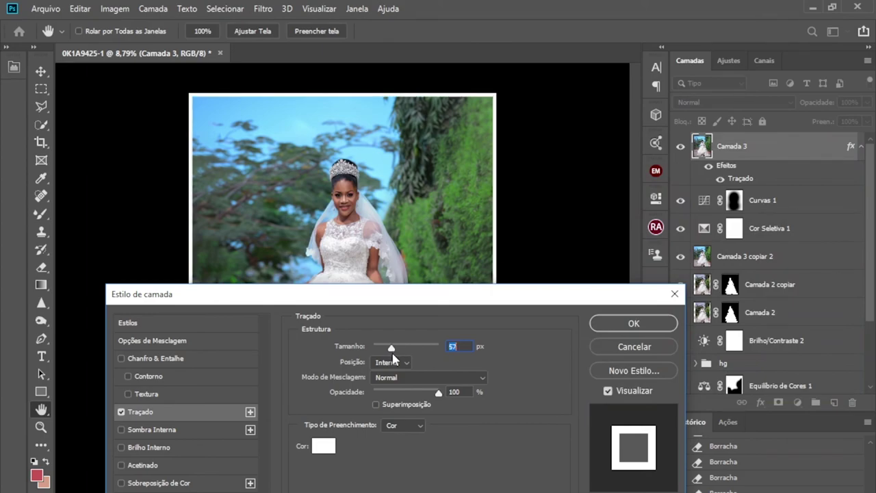
left_click(596, 328)
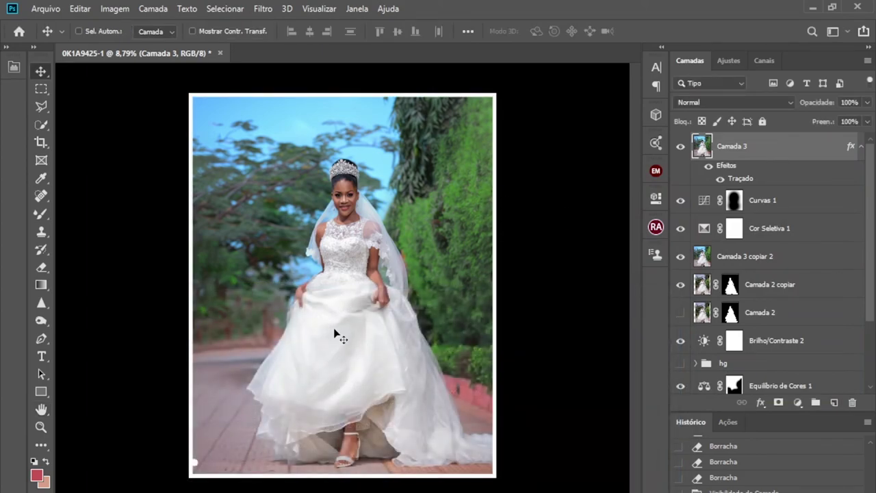
Inspect the white stroke at the bottom-left corner up close, then hide Camada 3's Traçado effect
scroll(209, 468, "up", 2)
scroll(198, 459, "up", 3)
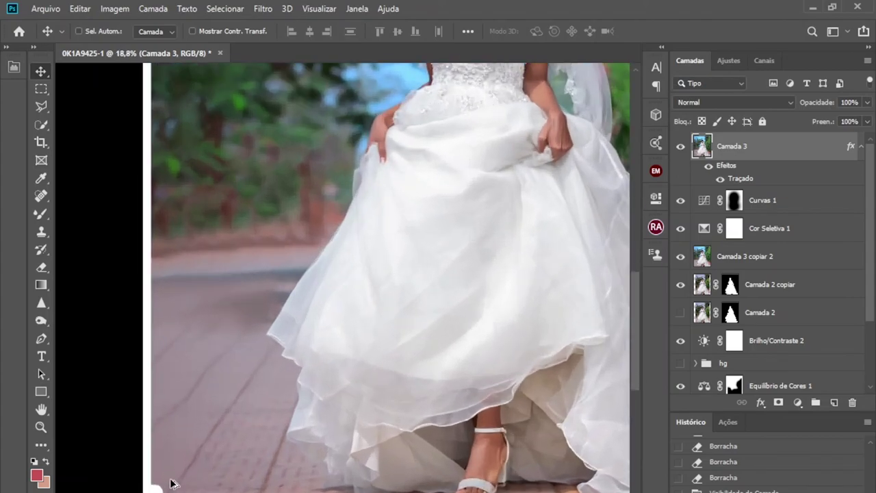
scroll(166, 434, "down", 2)
scroll(165, 434, "up", 1)
scroll(169, 437, "down", 1)
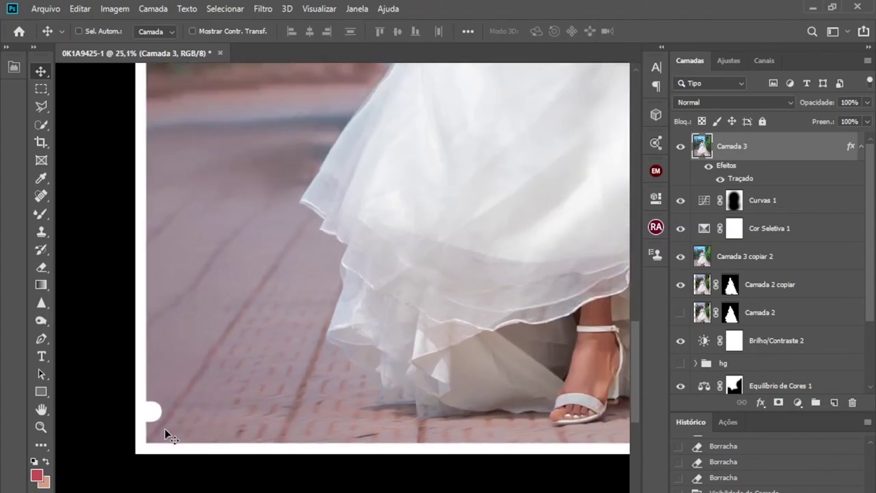
scroll(173, 433, "down", 2)
scroll(177, 424, "down", 1)
scroll(190, 410, "down", 1)
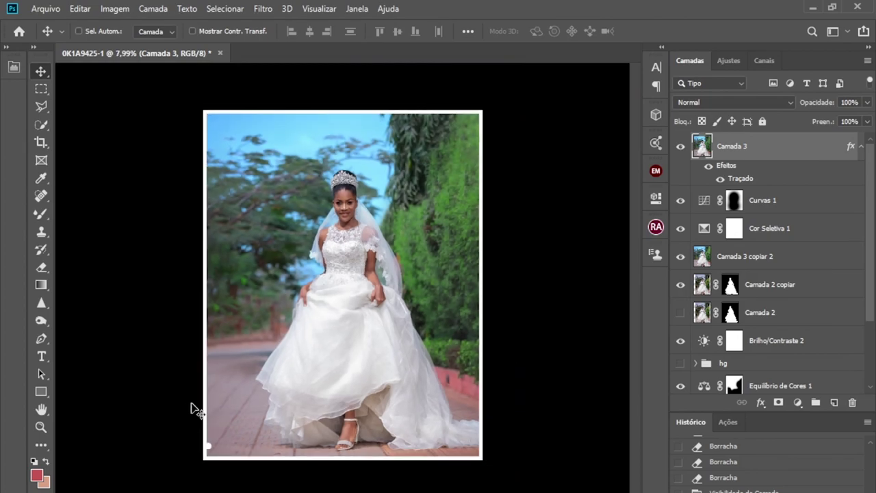
left_click(719, 178)
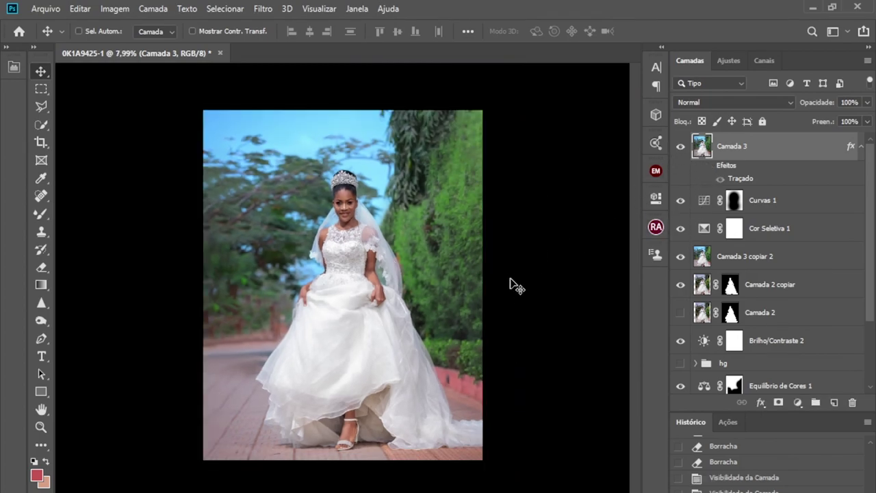
scroll(729, 337, "down", 3)
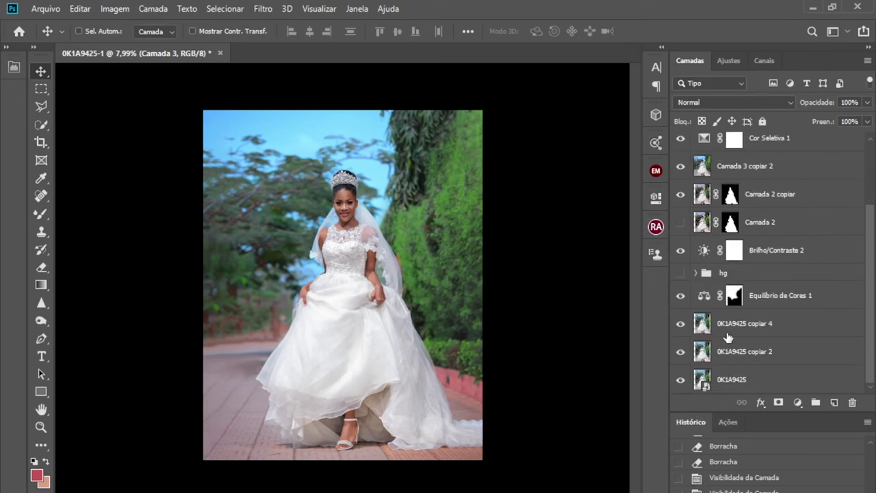
left_click(680, 388, "alt")
left_click(680, 388, "alt")
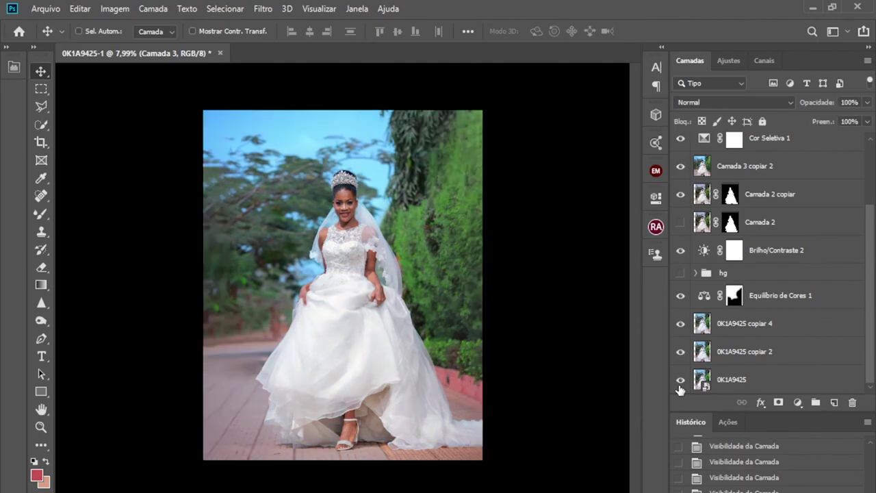
left_click(680, 387, "alt")
left_click(680, 388, "alt")
left_click(680, 387, "alt")
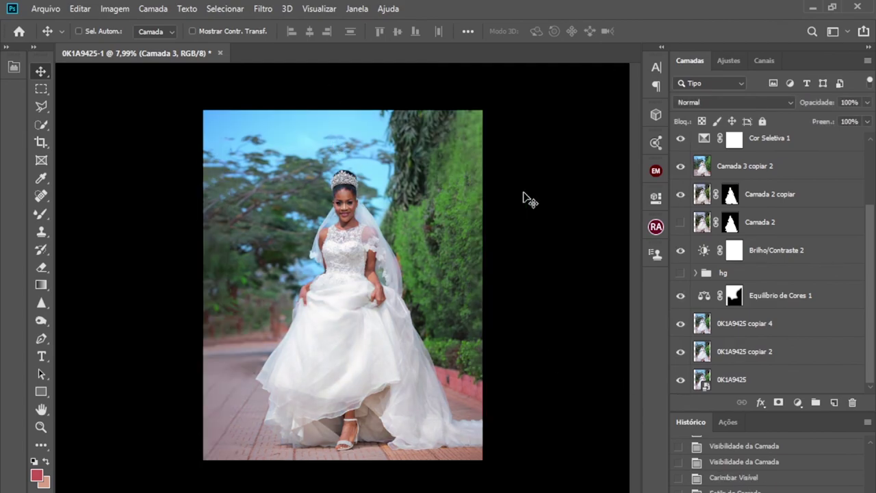
left_click(705, 389)
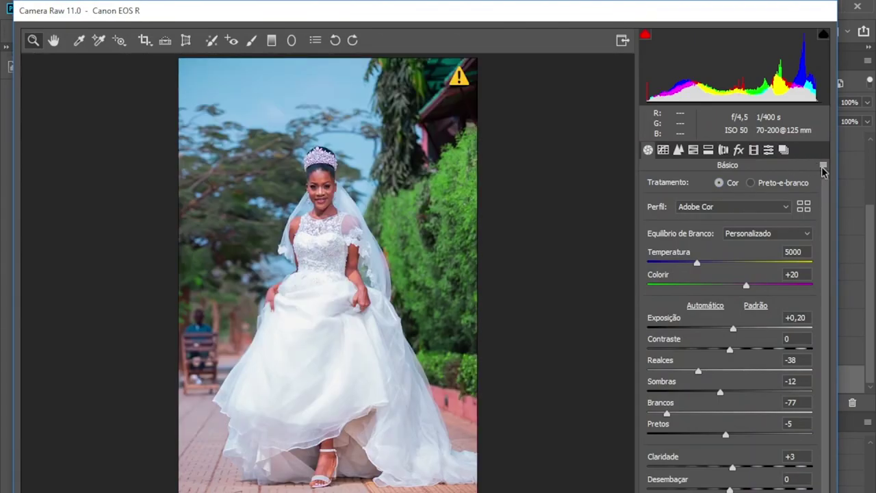
Reset the original layer's Camera Raw settings to Padrões do Camera Raw and confirm with OK
left_click(824, 166)
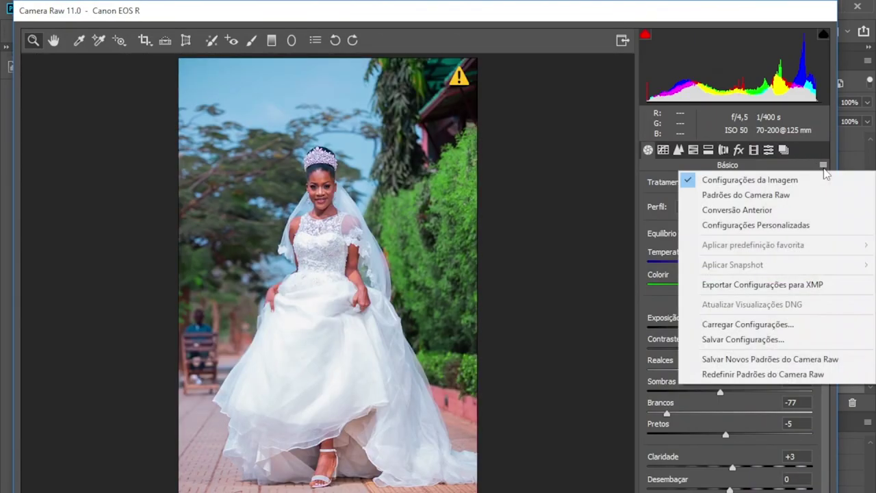
left_click(743, 198)
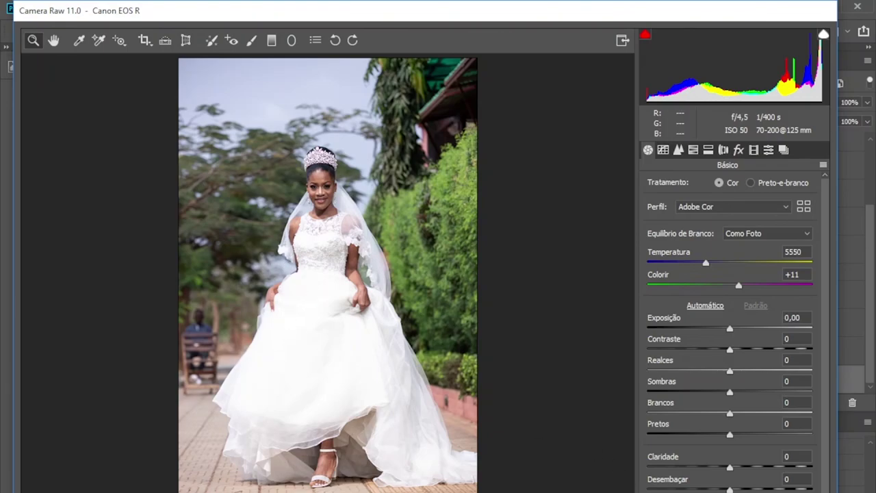
key("Return")
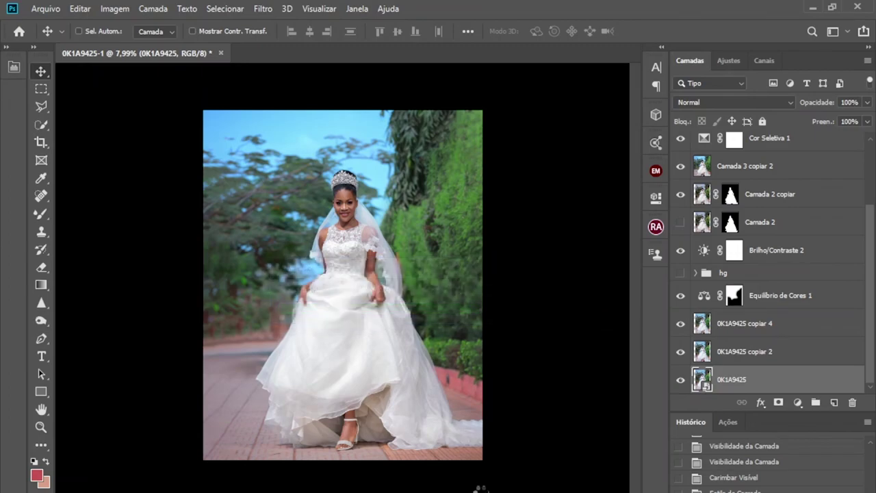
left_click(680, 384, "alt")
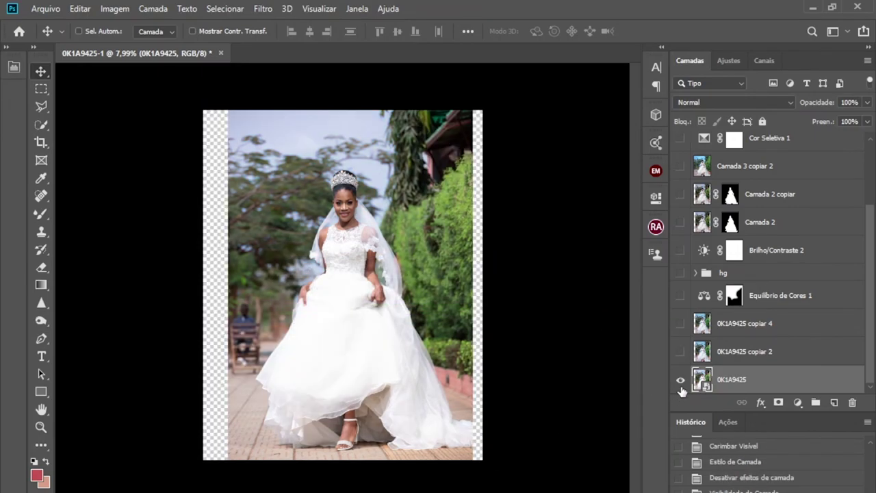
left_click(681, 388, "alt")
left_click(681, 383, "alt")
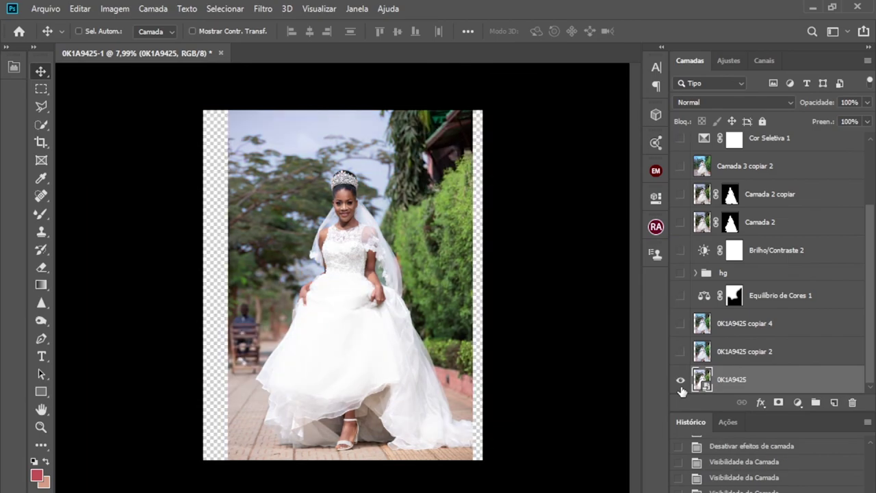
left_click(681, 384, "alt")
left_click(681, 384, "alt")
left_click(681, 384, "alt")
left_click(680, 384, "alt")
left_click(680, 383, "alt")
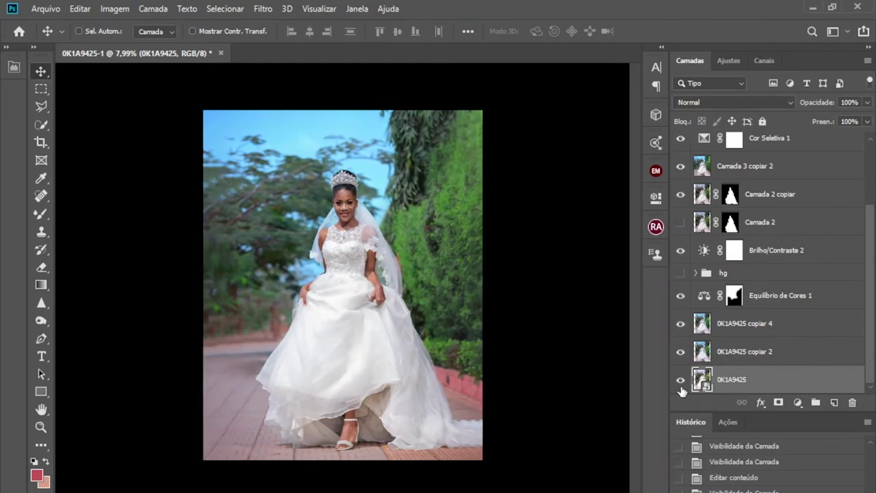
left_click(680, 383, "alt")
left_click(681, 383, "alt")
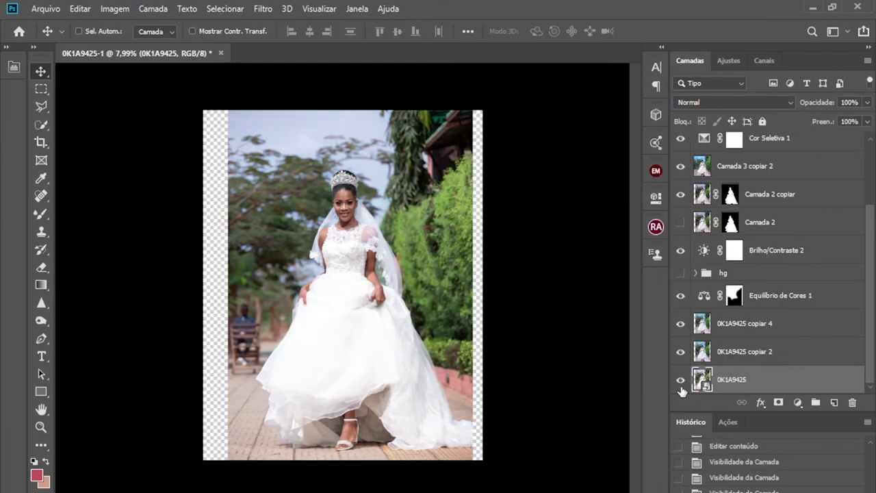
left_click(681, 381, "alt")
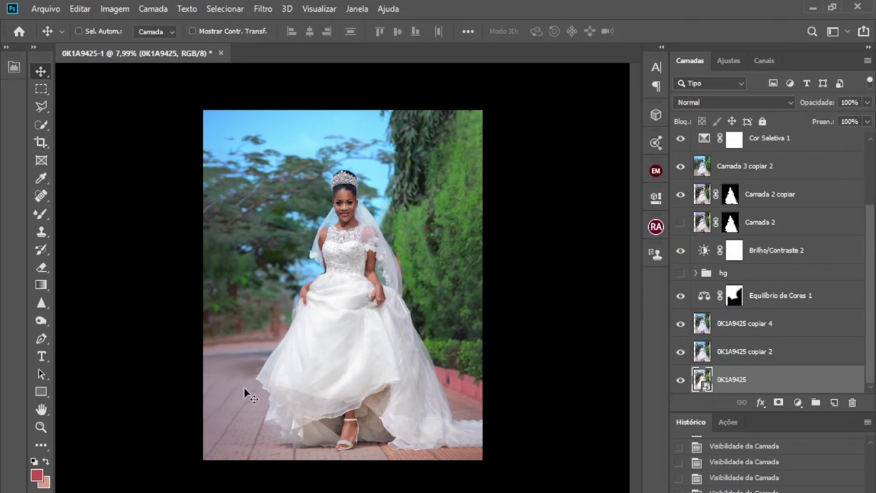
left_click(730, 61)
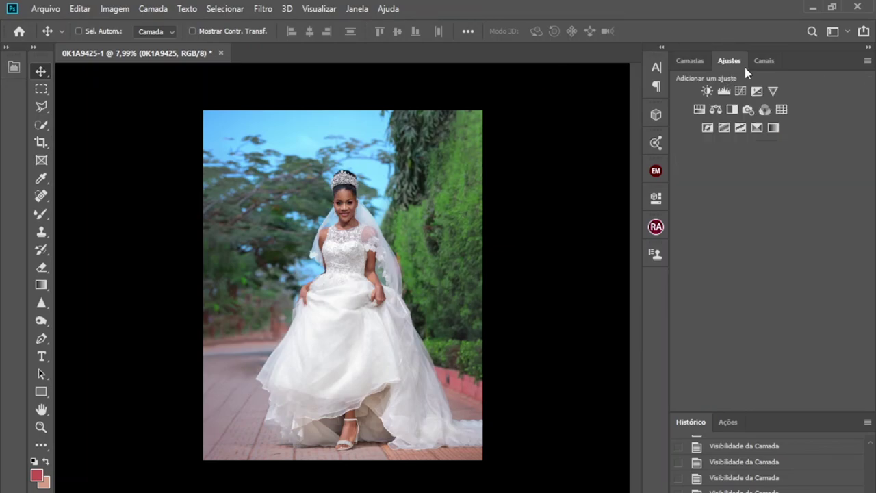
left_click(763, 62)
left_click(689, 60)
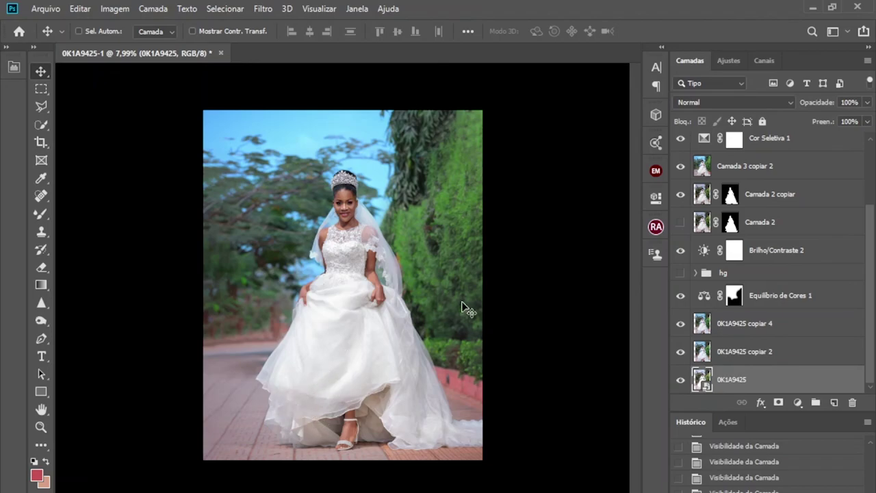
left_click(725, 61)
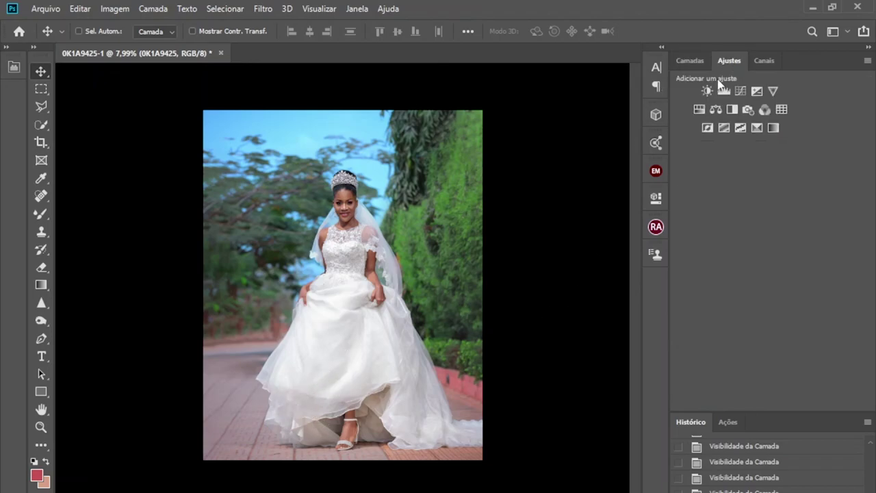
left_click(690, 60)
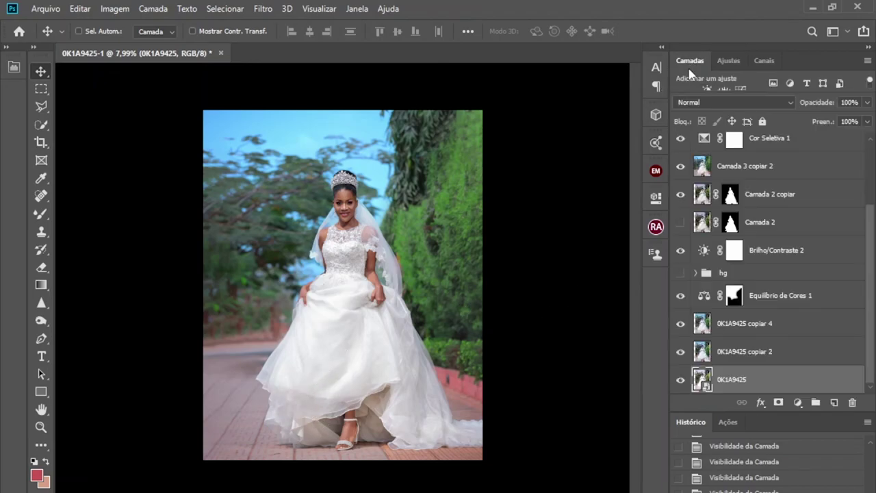
left_click(680, 382, "alt")
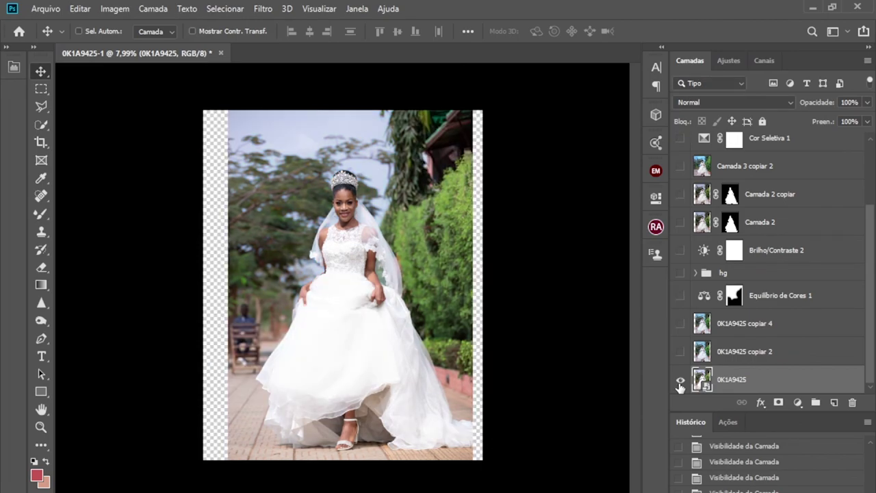
left_click(680, 382, "alt")
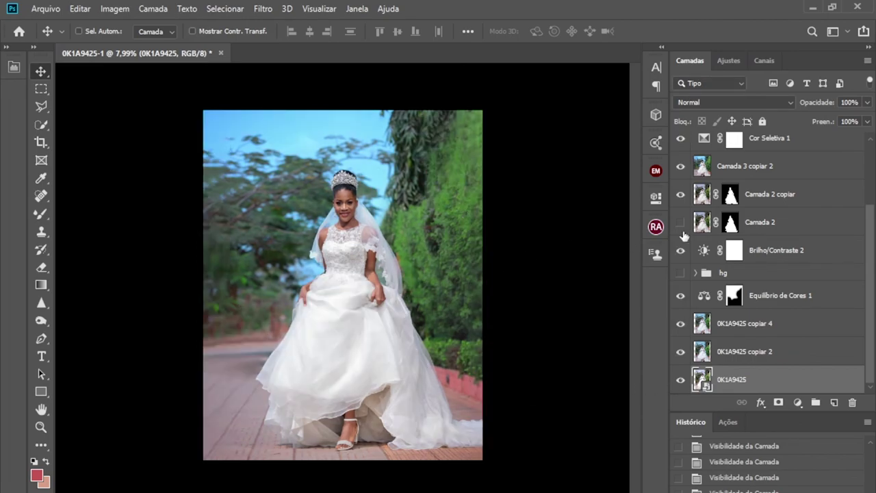
scroll(354, 241, "up", 2)
scroll(349, 288, "up", 2)
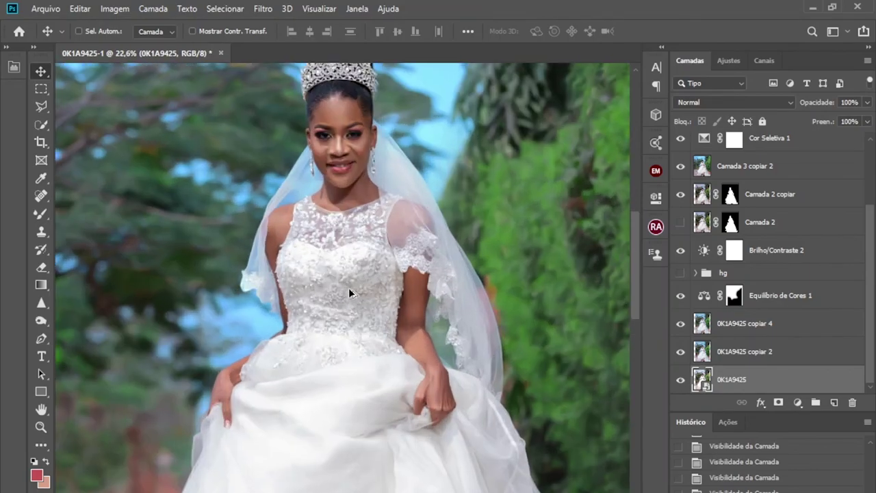
scroll(348, 290, "up", 2)
scroll(356, 301, "up", 2)
scroll(356, 329, "up", 2)
scroll(339, 288, "up", 2)
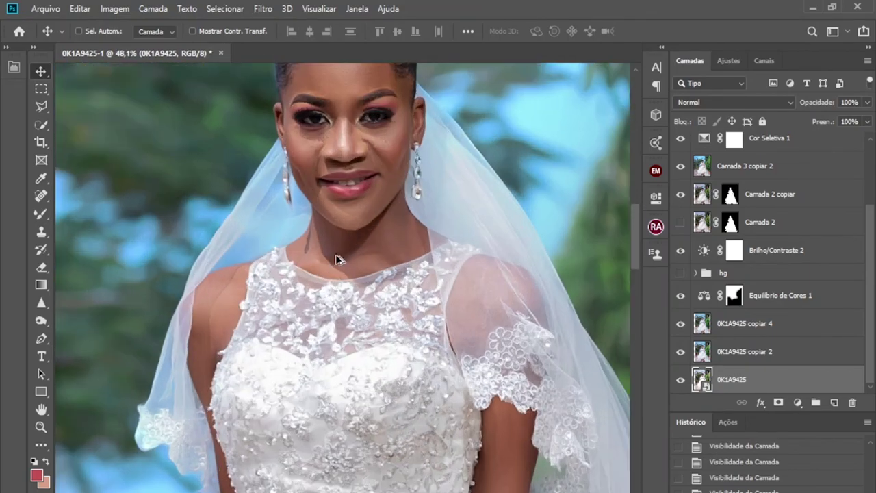
scroll(349, 288, "up", 2)
scroll(357, 311, "up", 2)
scroll(358, 311, "up", 2)
scroll(360, 304, "up", 1)
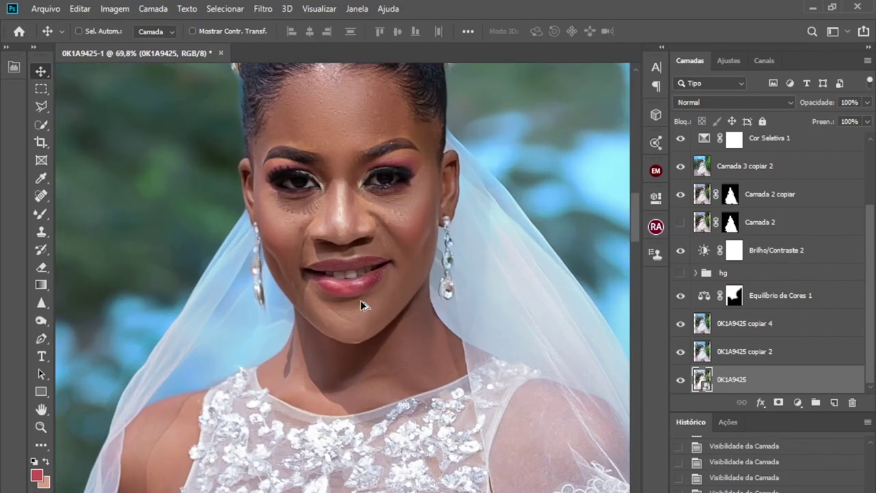
scroll(363, 318, "up", 1)
scroll(364, 332, "up", 1)
scroll(361, 332, "up", 1)
scroll(349, 329, "up", 2)
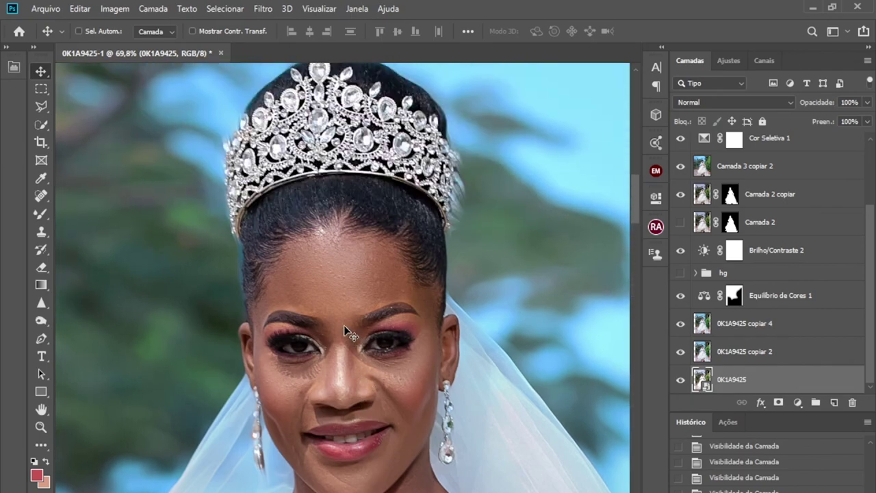
scroll(340, 293, "down", 2)
scroll(341, 292, "down", 2)
scroll(340, 294, "down", 1)
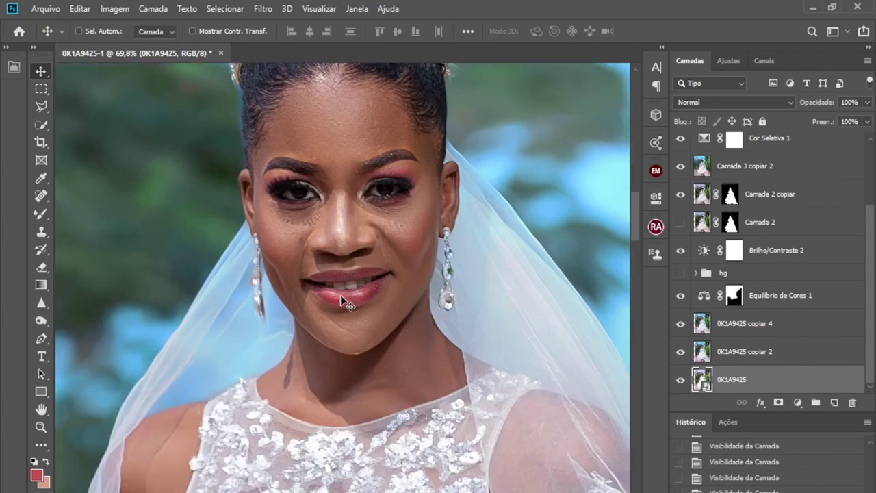
scroll(341, 302, "down", 2)
scroll(341, 302, "down", 5)
scroll(342, 302, "down", 2)
scroll(342, 303, "down", 1)
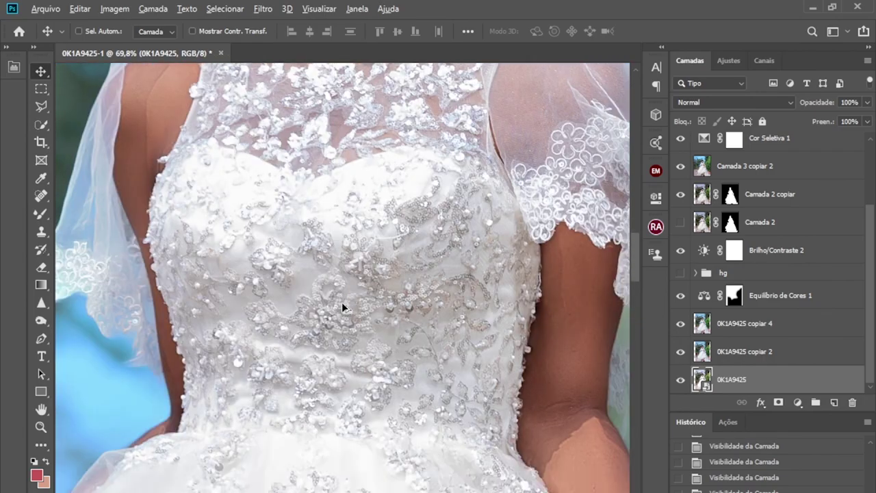
scroll(341, 302, "down", 2)
scroll(342, 302, "down", 1)
scroll(342, 303, "down", 3)
scroll(341, 302, "down", 2)
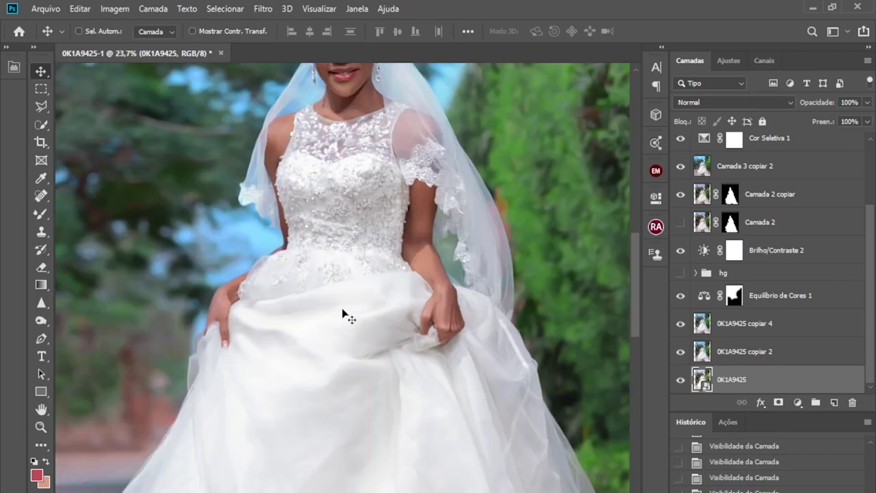
scroll(342, 308, "down", 2)
scroll(346, 315, "down", 1)
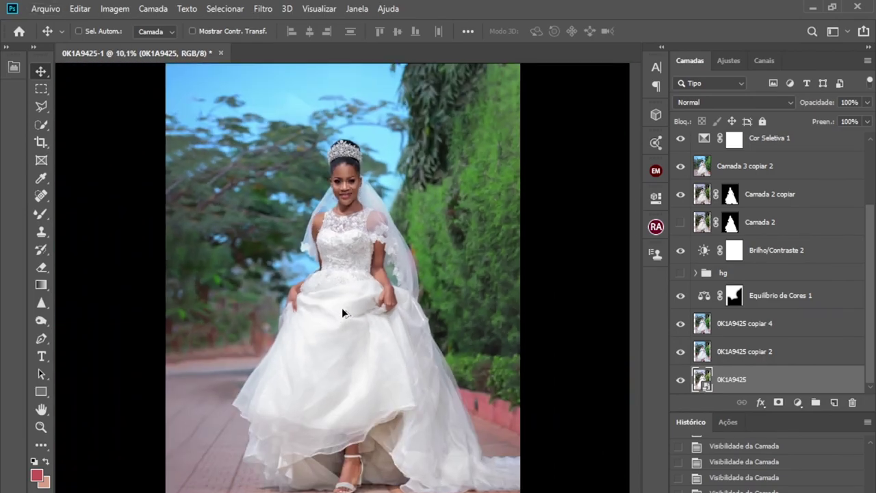
scroll(342, 308, "down", 1)
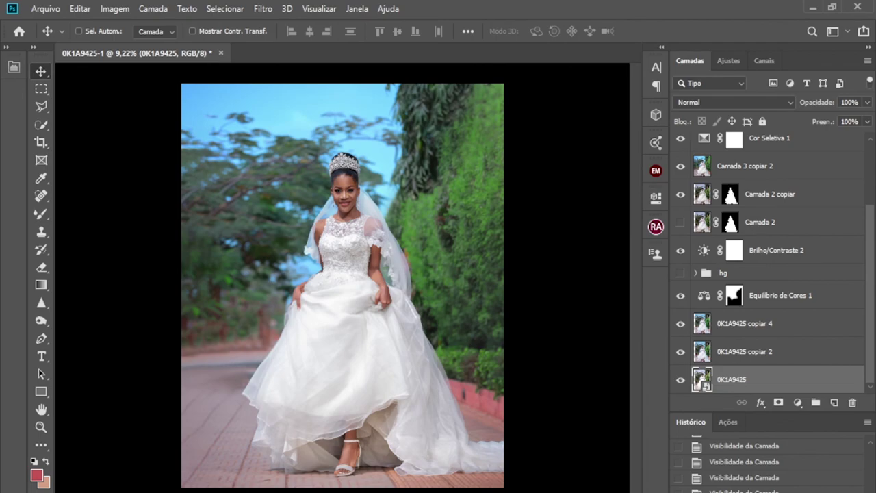
Switch from Photoshop to the OBS recording window with Alt+Tab
key("alt+Tab")
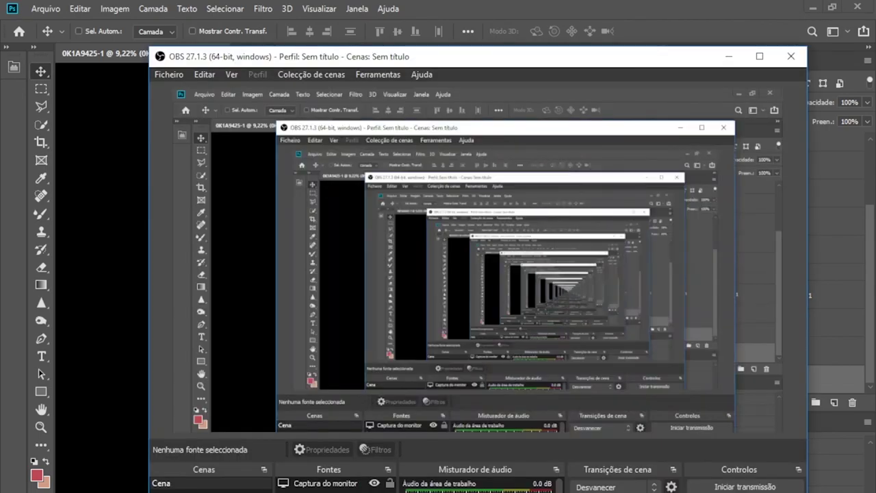